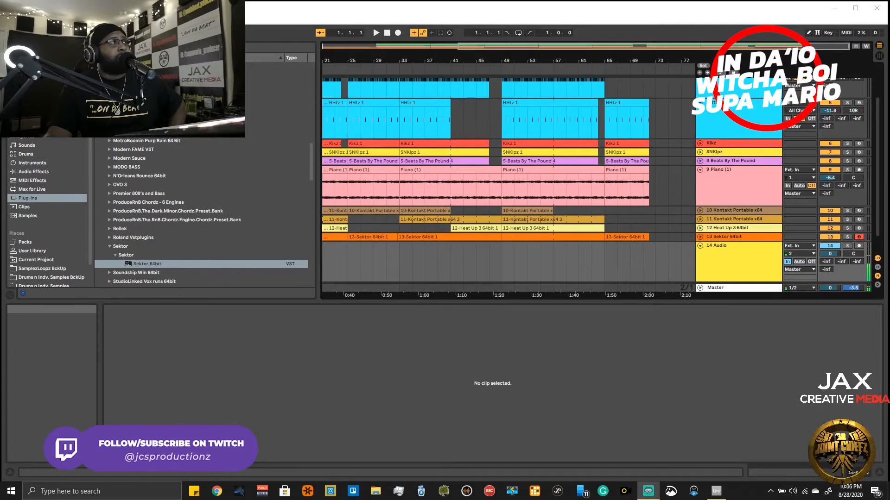
{"action": "left_click", "coordinate": [9, 20]}
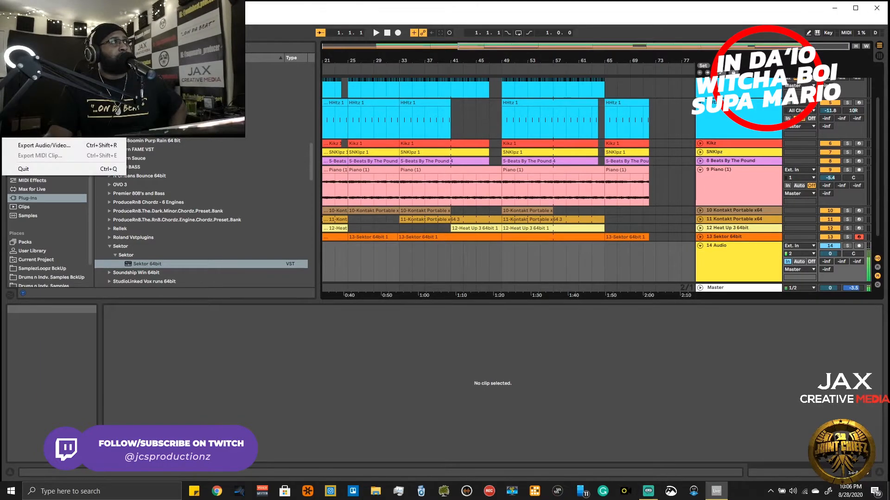
{"action": "mouse_move", "coordinate": [25, 20]}
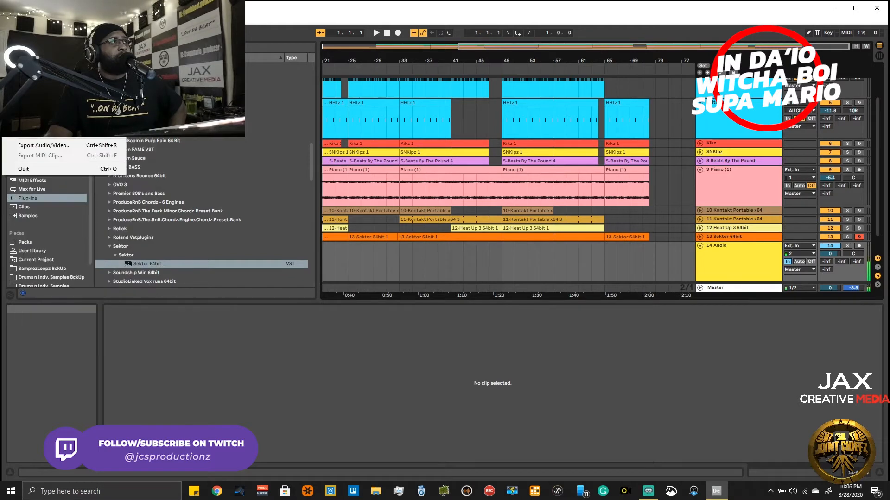
{"action": "mouse_move", "coordinate": [42, 51]}
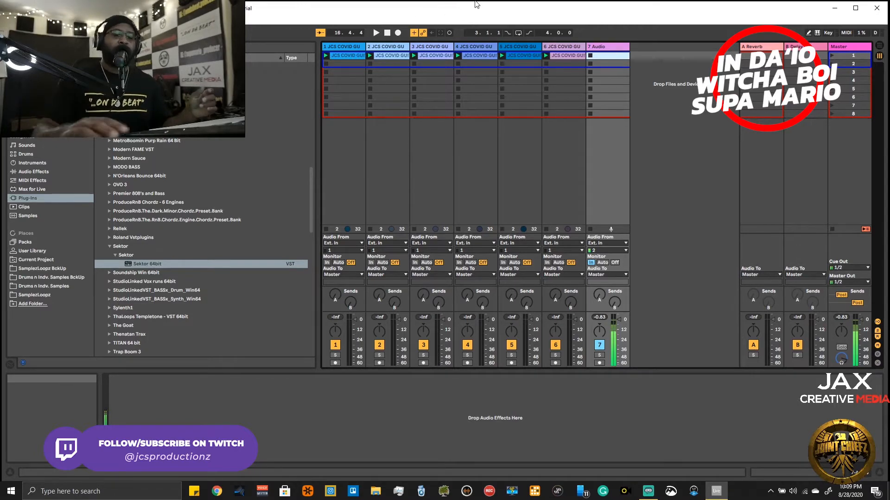
- Play the six launched JCS COVID clips for a few bars and stop playback
{"action": "key", "text": "space"}
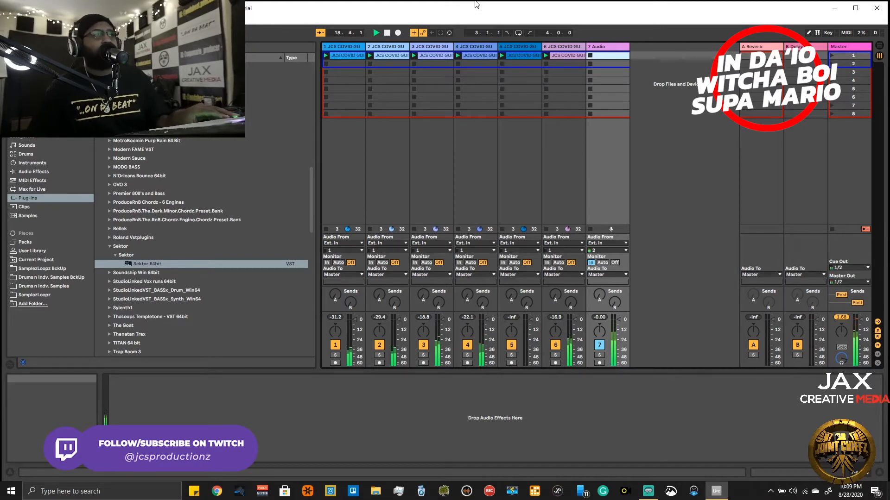
{"action": "key", "text": "space"}
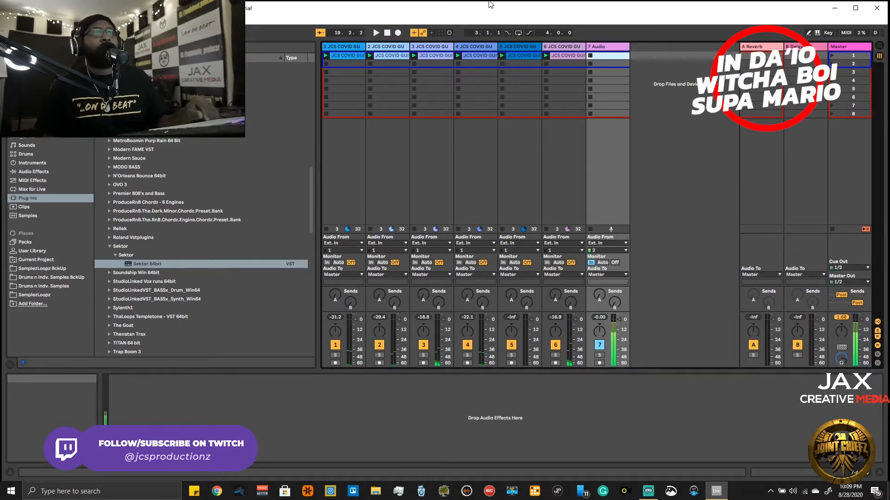
- Search the Drums n Indv. Samples BckUp folder and step through the first results
{"action": "left_click", "coordinate": [26, 154]}
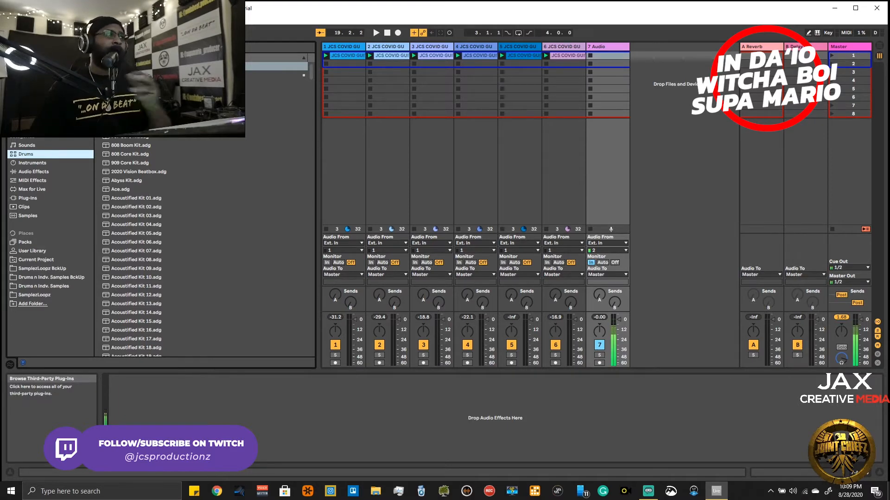
{"action": "left_click", "coordinate": [37, 277]}
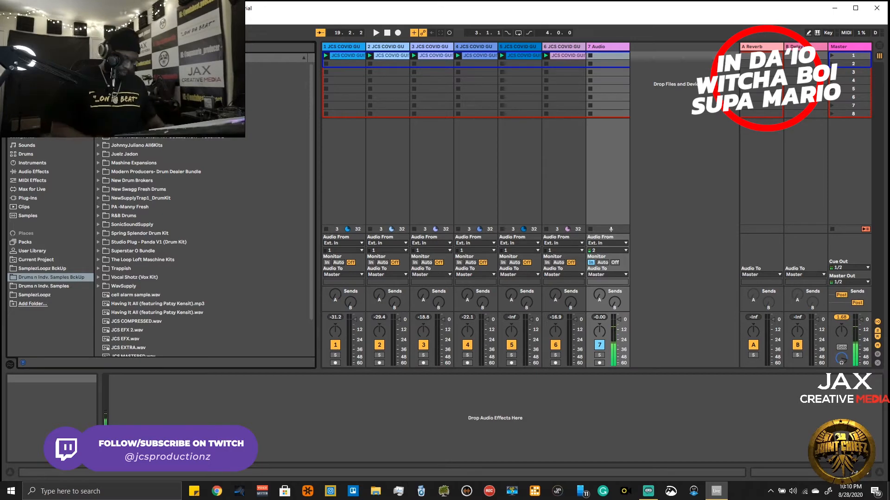
{"action": "key", "text": "ctrl+f"}
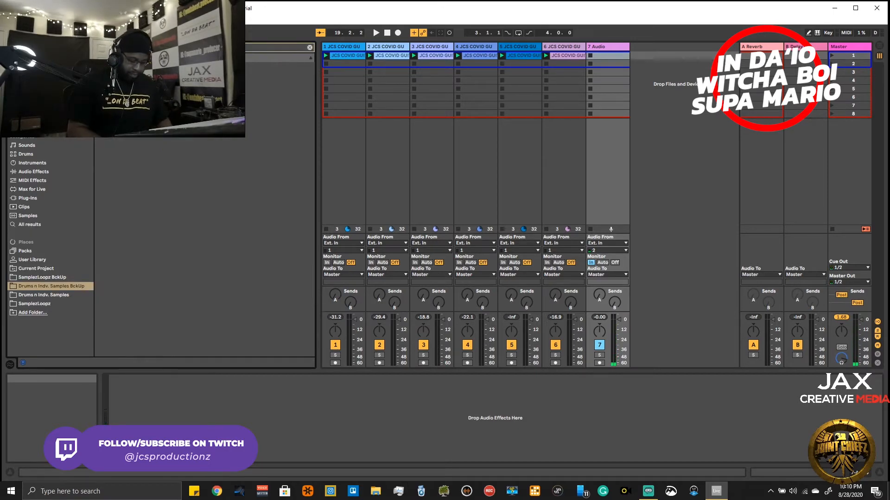
{"action": "key", "text": "Down"}
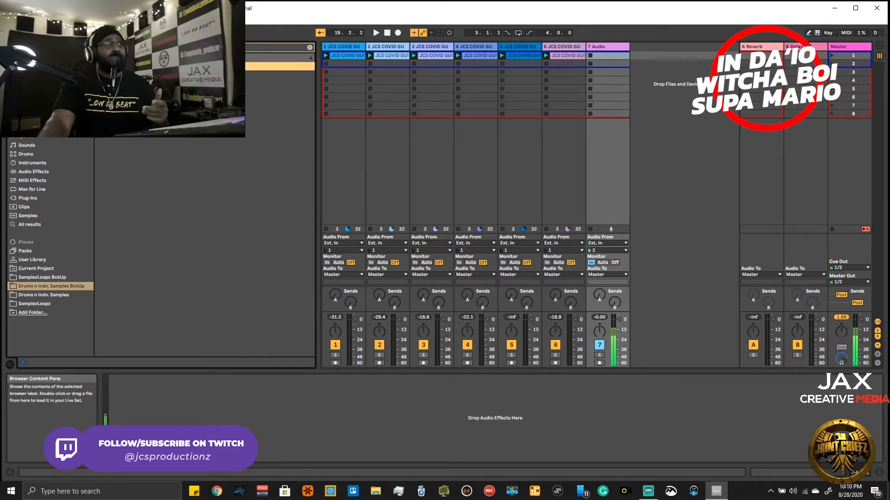
{"action": "key", "text": "Down"}
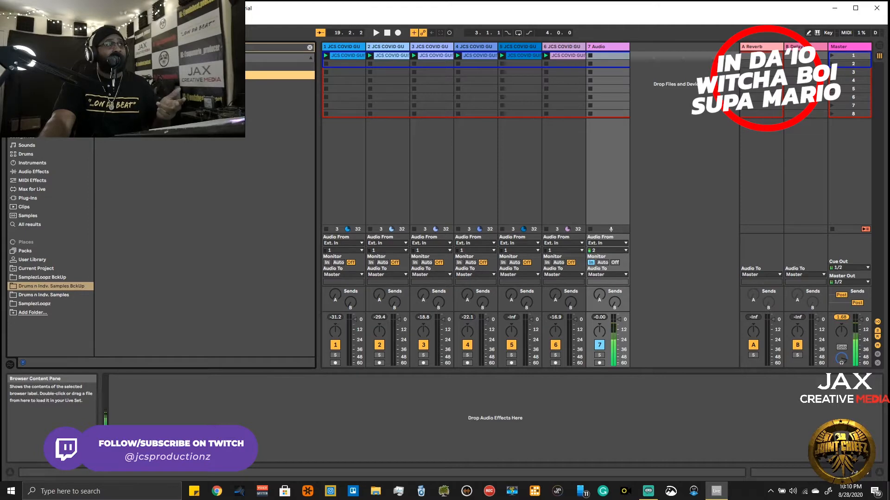
{"action": "key", "text": "Up"}
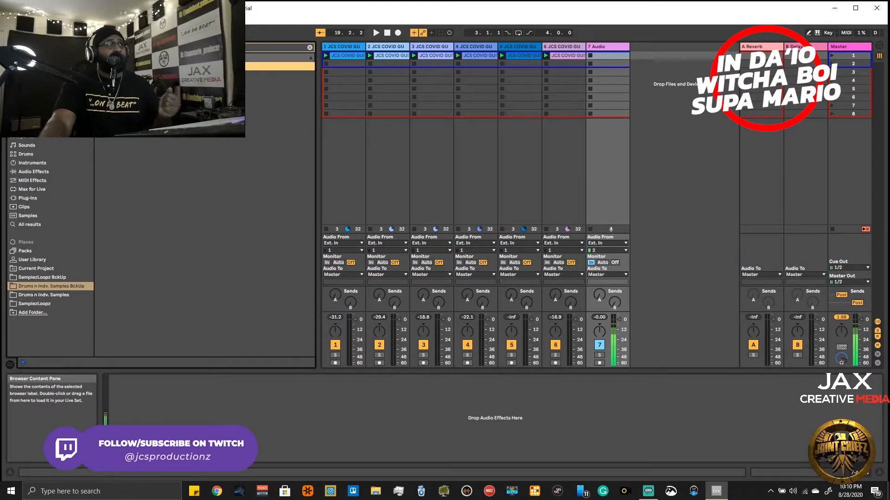
{"action": "key", "text": "Down"}
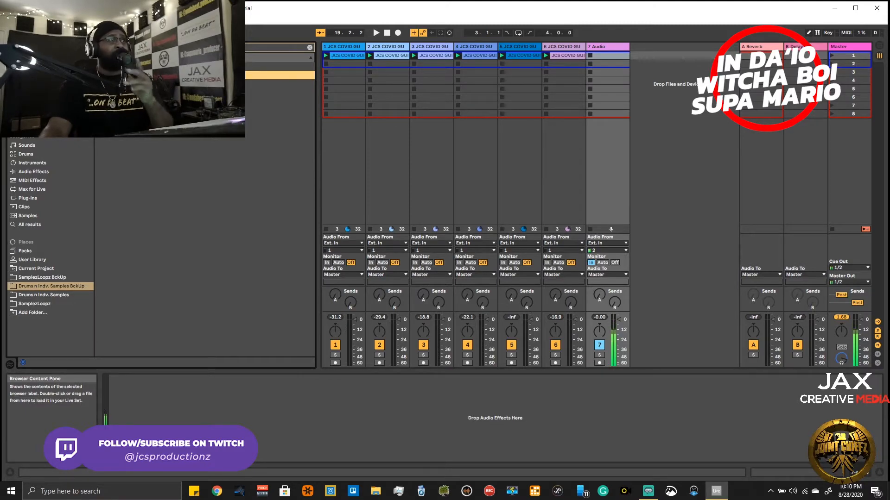
{"action": "key", "text": "Down"}
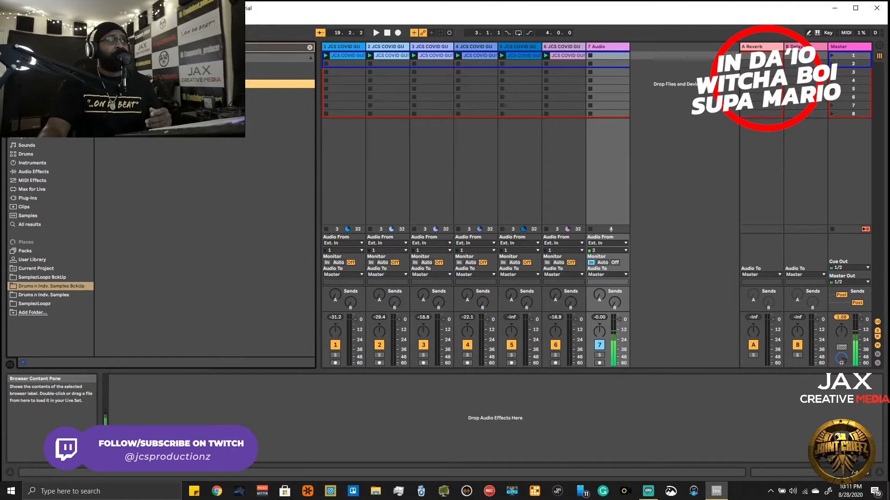
- Clear the browser search and expand the Claps folder of OZ - Secret Bounce Vol.1 inside New Swagg Fresh Drums
{"action": "left_click", "coordinate": [310, 48]}
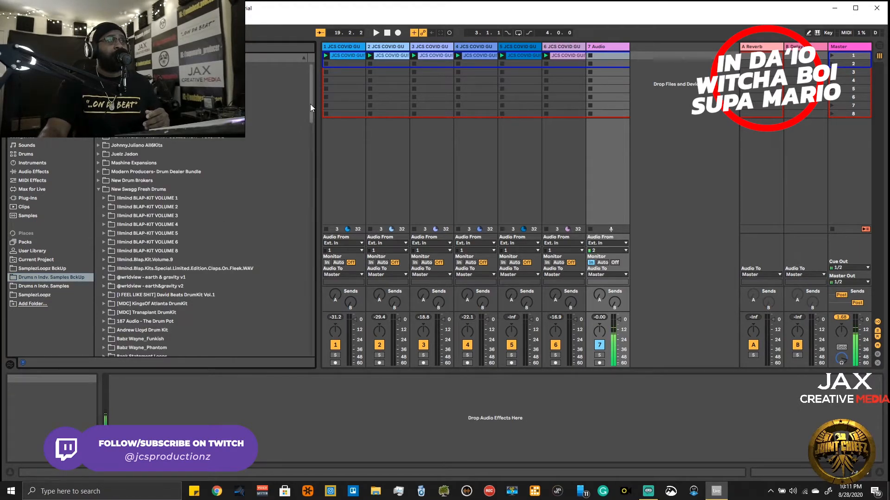
{"action": "left_click_drag", "start_coordinate": [310, 104], "coordinate": [312, 249]}
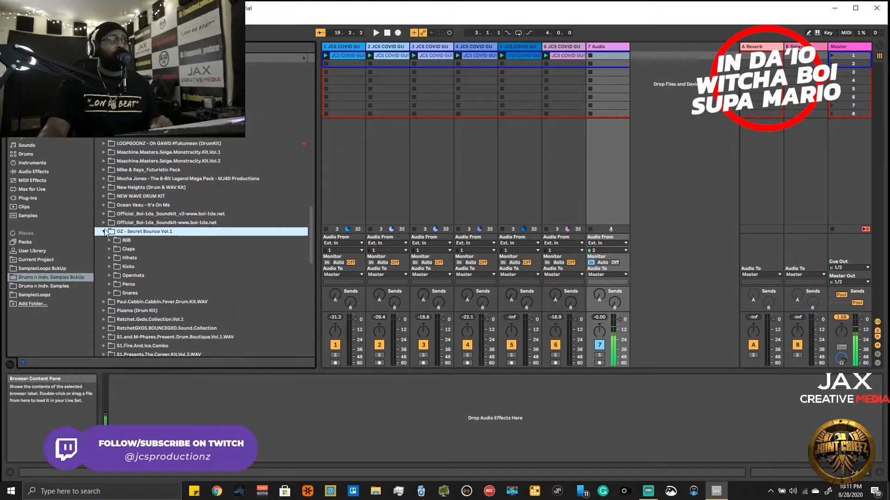
{"action": "left_click", "coordinate": [114, 250]}
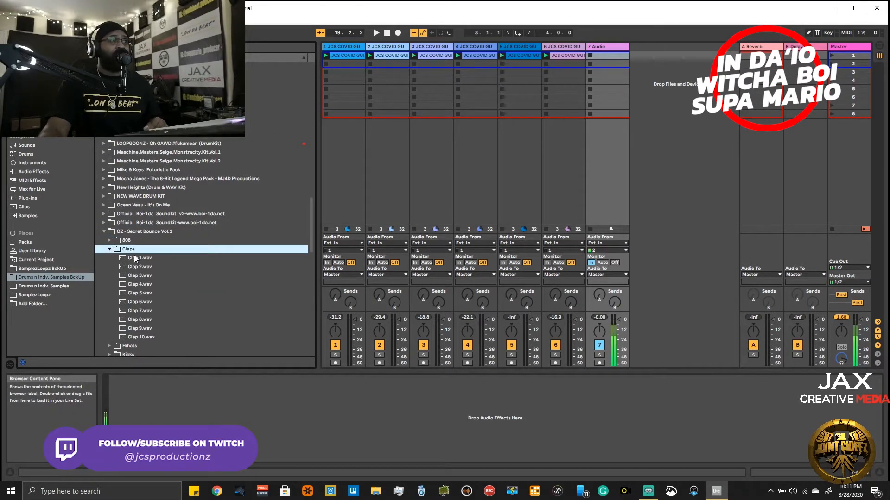
- Audition the samples Clap 1.wav through Clap 10.wav over the playing clips, working down the list and back up to Clap 1.wav
{"action": "key", "text": "space"}
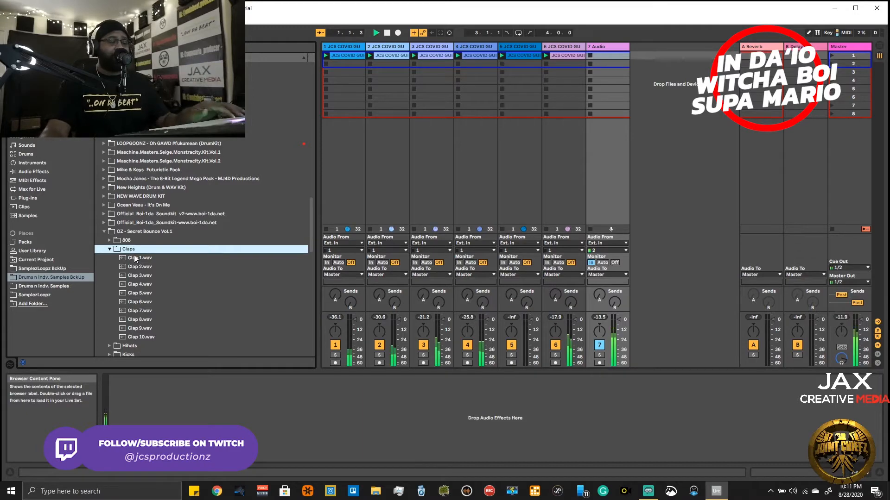
{"action": "left_click", "coordinate": [134, 257]}
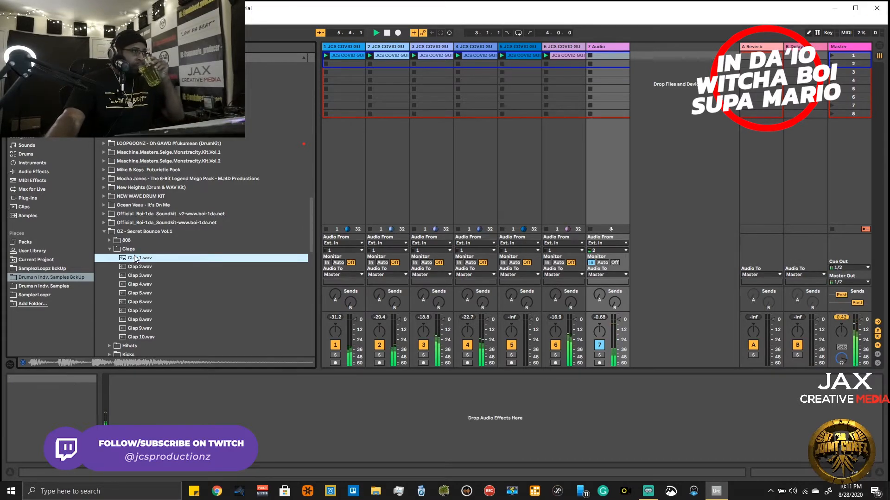
{"action": "key", "text": "Down"}
{"action": "key", "text": "Down"}
{"action": "key", "text": "Down"}
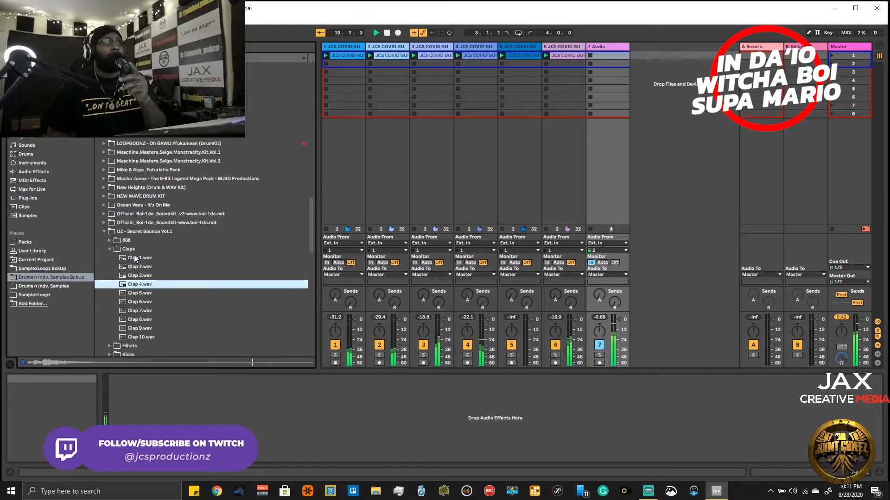
{"action": "key", "text": "Down"}
{"action": "key", "text": "Down"}
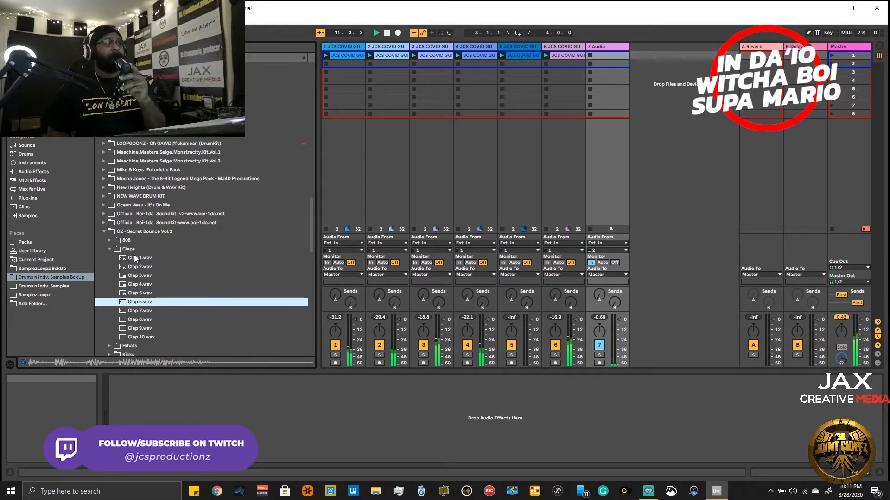
{"action": "key", "text": "Up"}
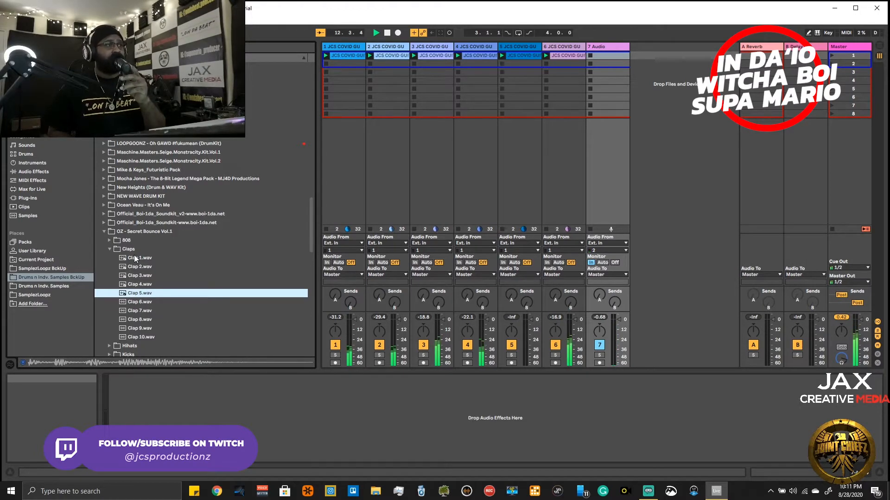
{"action": "key", "text": "Down"}
{"action": "key", "text": "Down"}
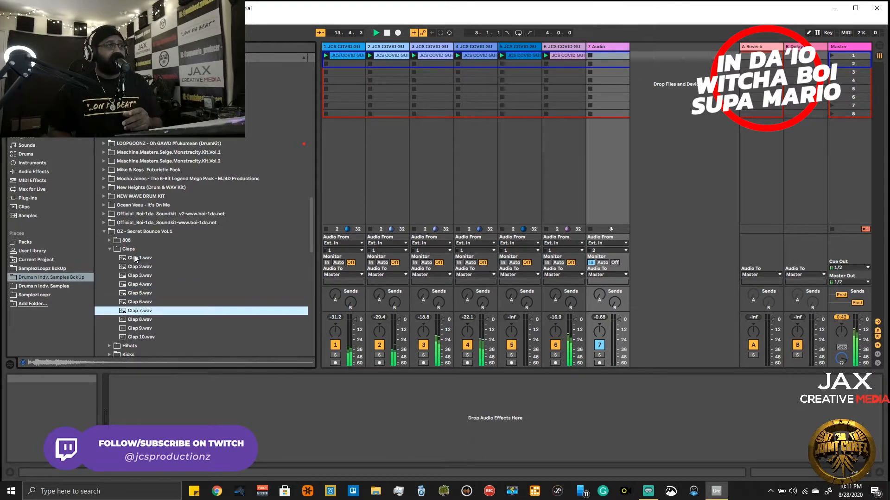
{"action": "key", "text": "Down"}
{"action": "key", "text": "Down"}
{"action": "key", "text": "Down"}
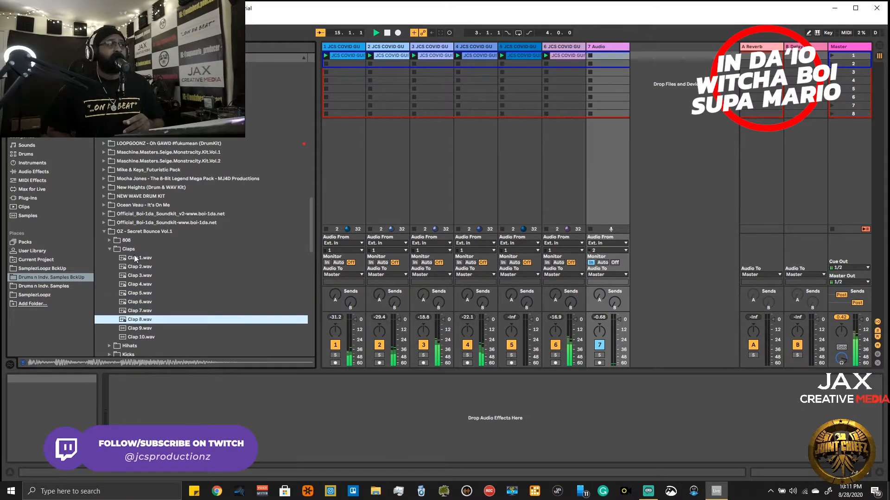
{"action": "key", "text": "Up"}
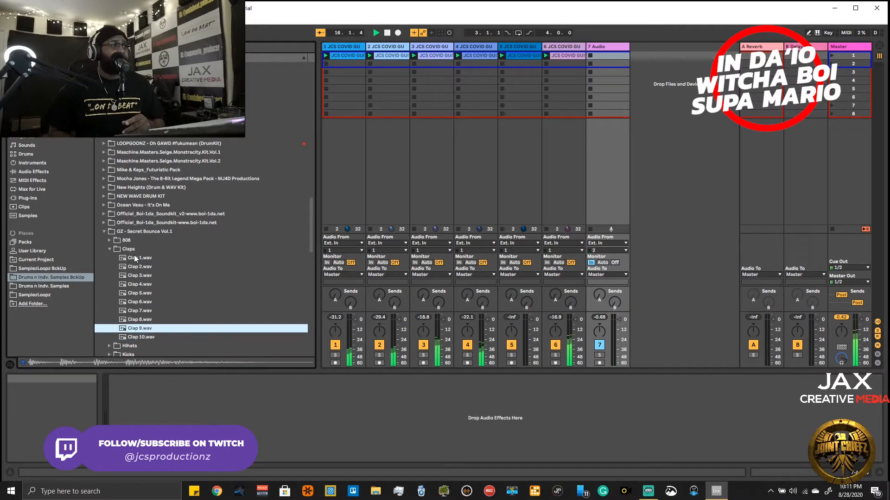
{"action": "key", "text": "Up"}
{"action": "key", "text": "Up"}
{"action": "key", "text": "Up"}
{"action": "key", "text": "Up"}
{"action": "key", "text": "Up"}
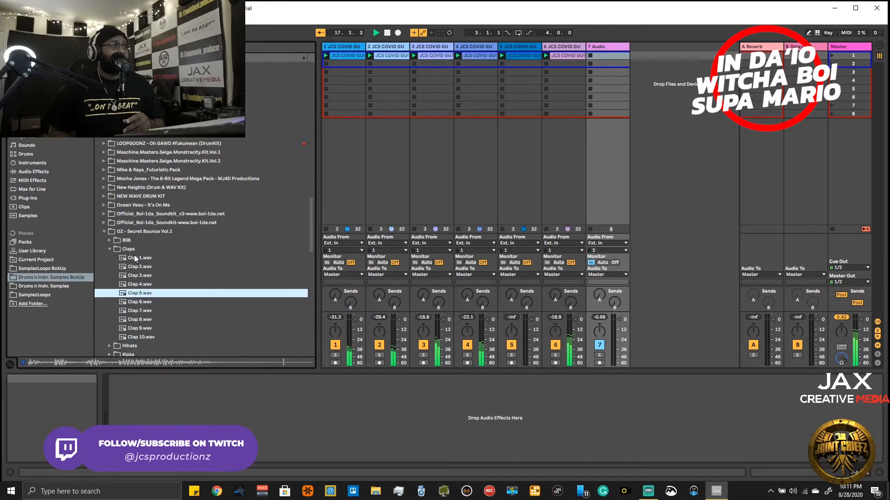
{"action": "key", "text": "Up"}
{"action": "key", "text": "Up"}
{"action": "key", "text": "Up"}
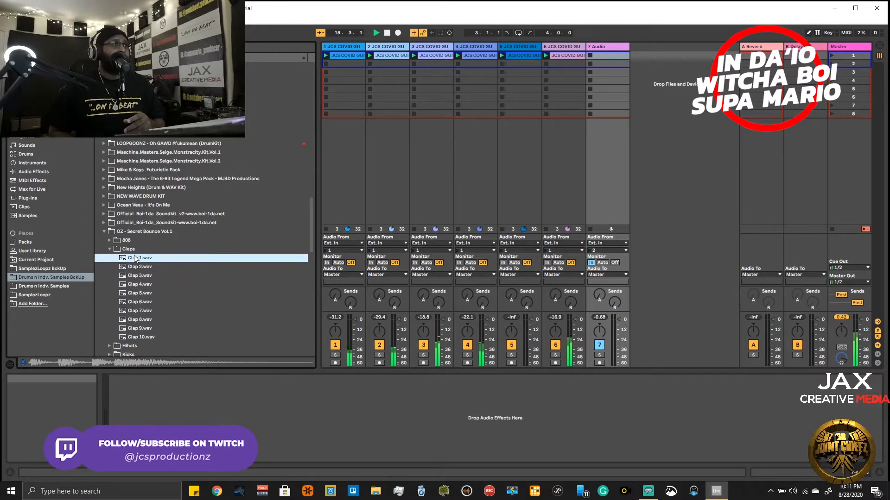
- Audition the claps from Clap 1.wav down to Clap 6.wav again, comparing Clap 5.wav with Clap 6.wav
{"action": "key", "text": "Down"}
{"action": "key", "text": "Down"}
{"action": "key", "text": "Down"}
{"action": "key", "text": "Down"}
{"action": "key", "text": "Down"}
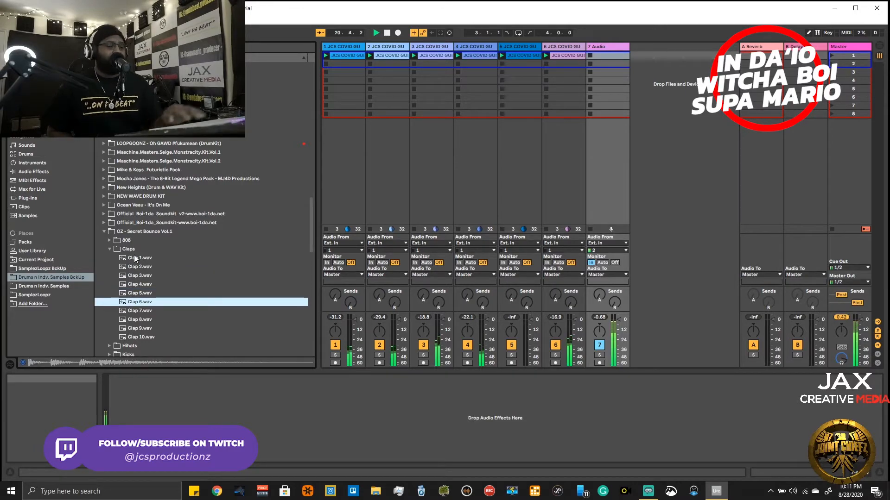
{"action": "key", "text": "Up"}
{"action": "key", "text": "Down"}
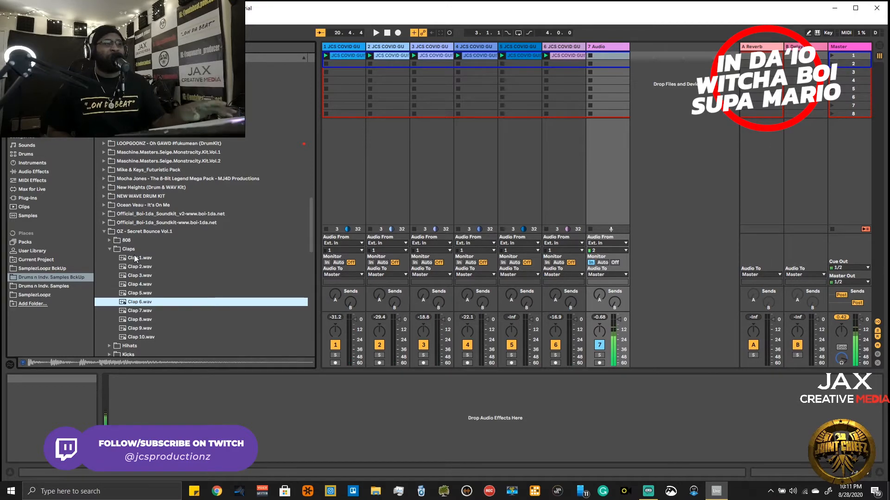
- Restart playback and compare Clap 6.wav with Clap 7.wav, settling on Clap 6.wav
{"action": "key", "text": "space"}
{"action": "key", "text": "Down"}
{"action": "key", "text": "Up"}
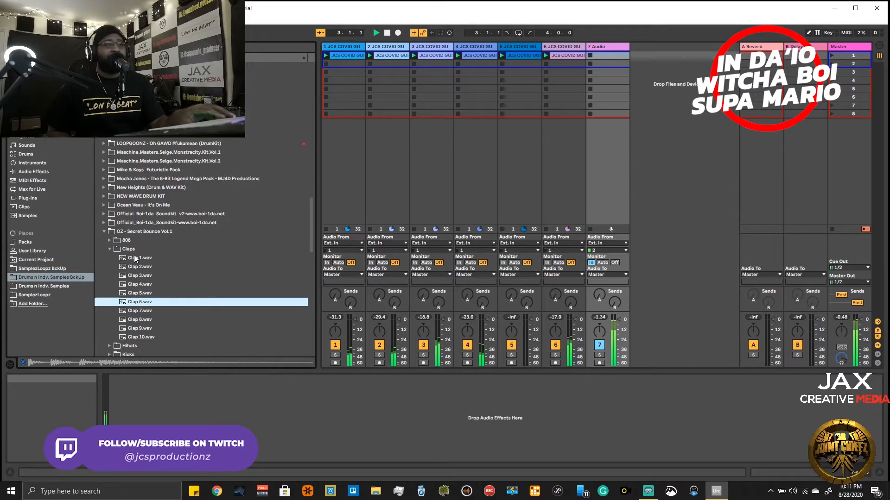
{"action": "key", "text": "Down"}
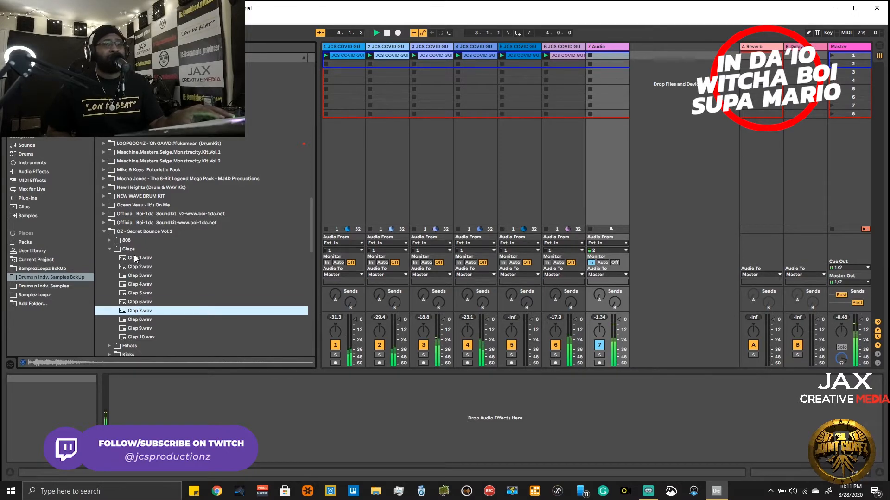
{"action": "key", "text": "Up"}
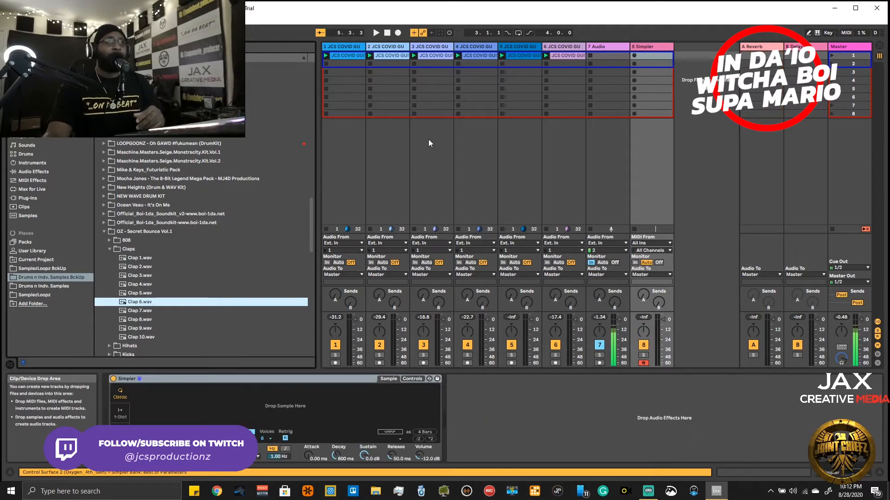
- Load Clap 6.wav into the empty Simpler in 1-Shot mode and test it against the playing clips
{"action": "left_click_drag", "start_coordinate": [139, 302], "coordinate": [198, 407]}
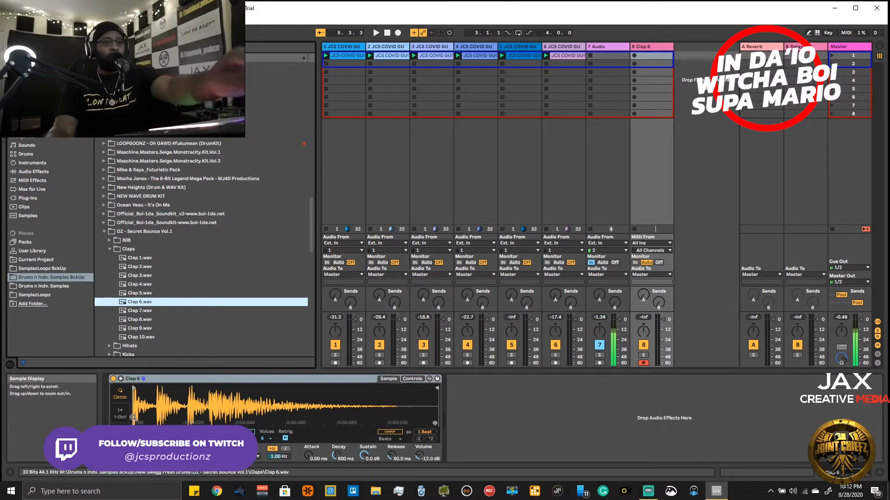
{"action": "left_click", "coordinate": [131, 416]}
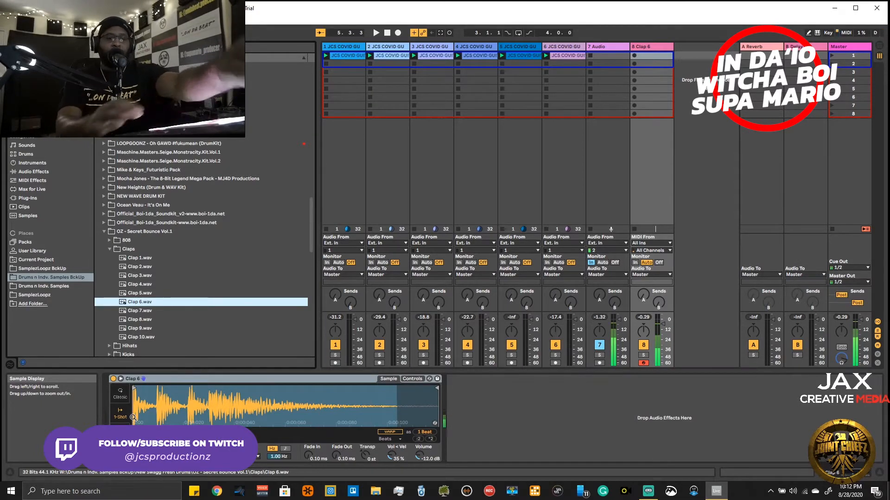
{"action": "key", "text": "space"}
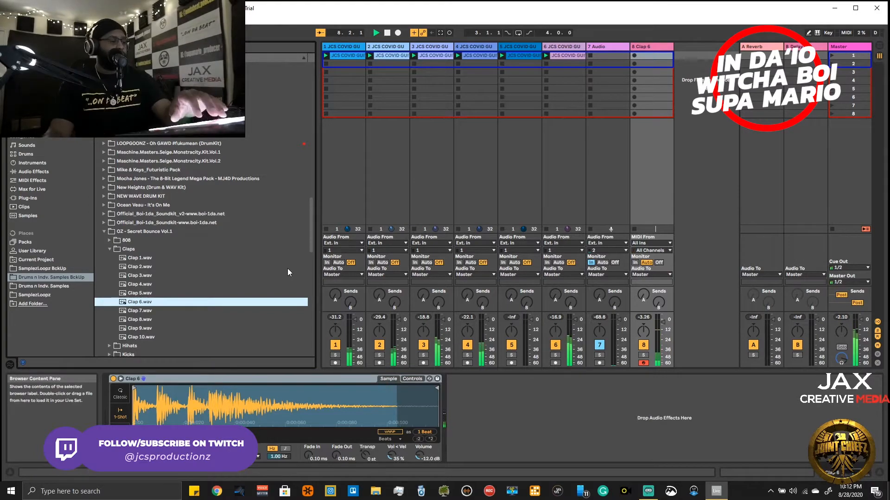
{"action": "key", "text": "space"}
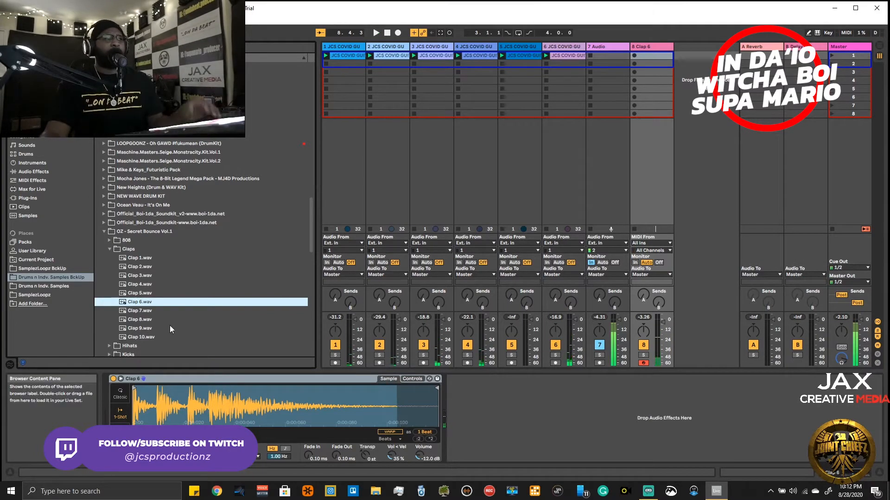
- Collapse the Claps folder, check the Kicks folder, and open the Snares folder of OZ - Secret Bounce Vol.1
{"action": "left_click", "coordinate": [110, 249]}
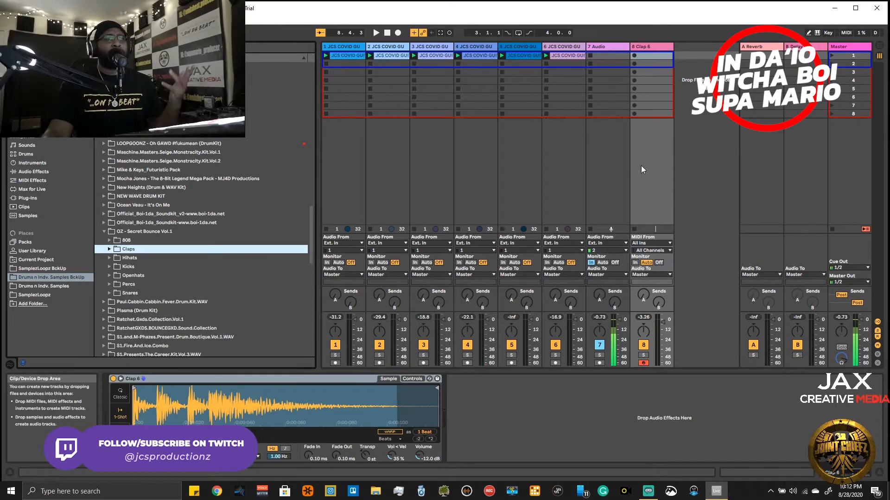
{"action": "left_click", "coordinate": [110, 268]}
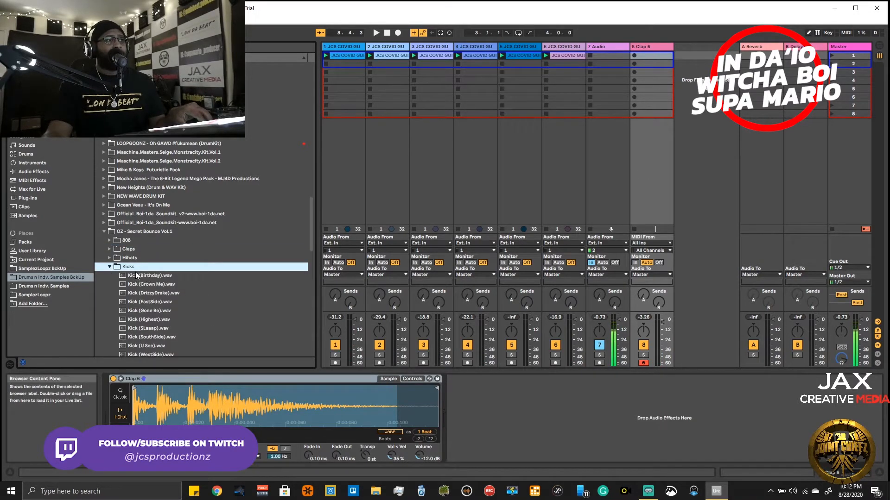
{"action": "left_click", "coordinate": [109, 267]}
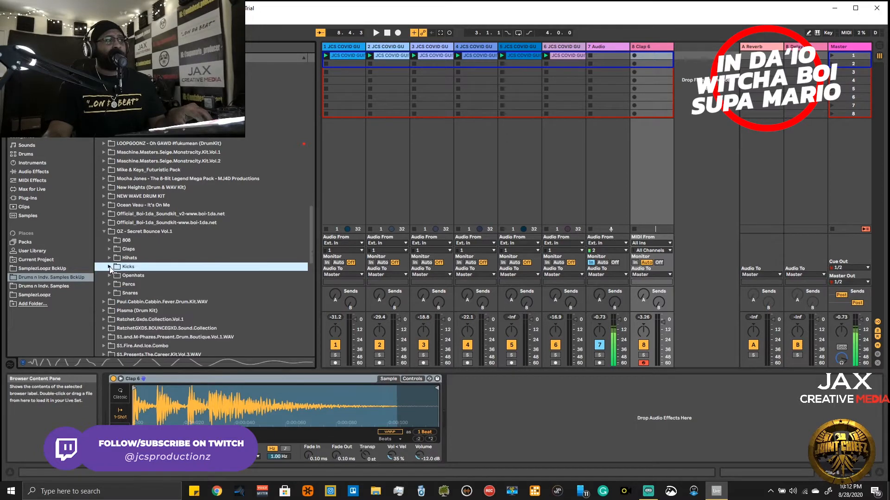
{"action": "left_click", "coordinate": [110, 293]}
{"action": "scroll", "coordinate": [135, 301], "scroll_direction": "down", "scroll_amount": 3}
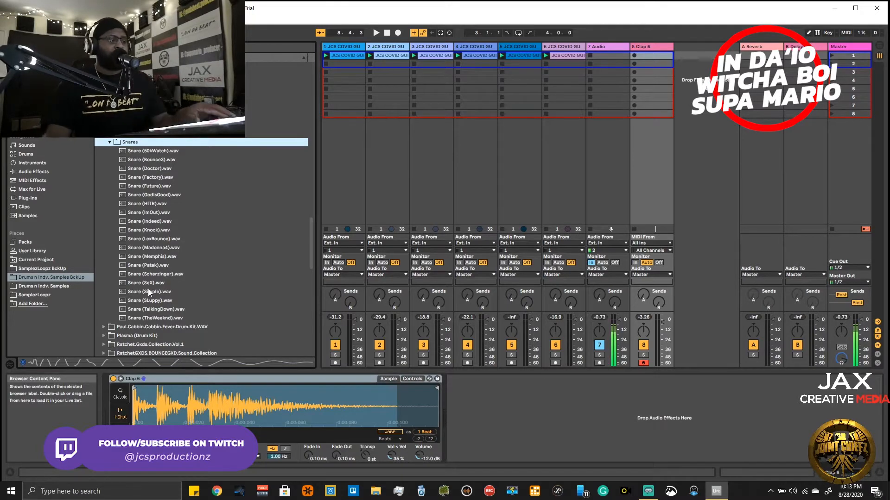
- Audition the snares from Snare (50kWatch).wav down to Snare (SLuppy).wav over the playing clips
{"action": "key", "text": "Down"}
{"action": "key", "text": "Down"}
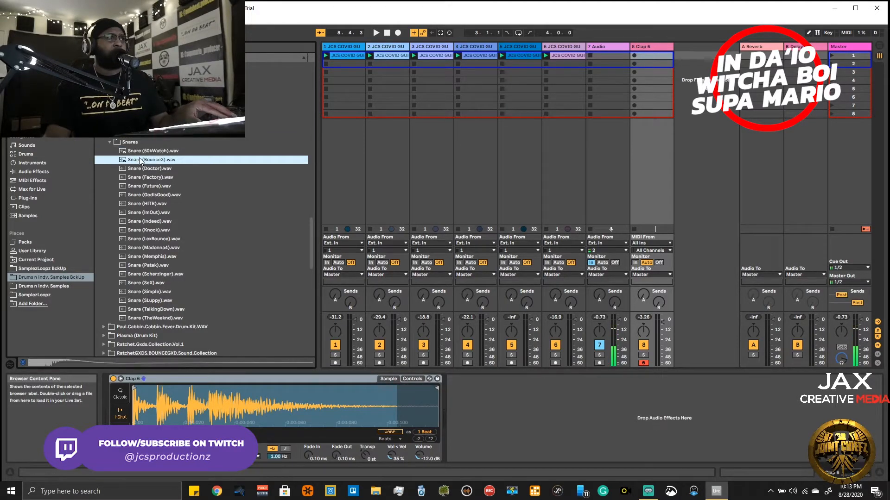
{"action": "key", "text": "space"}
{"action": "key", "text": "Up"}
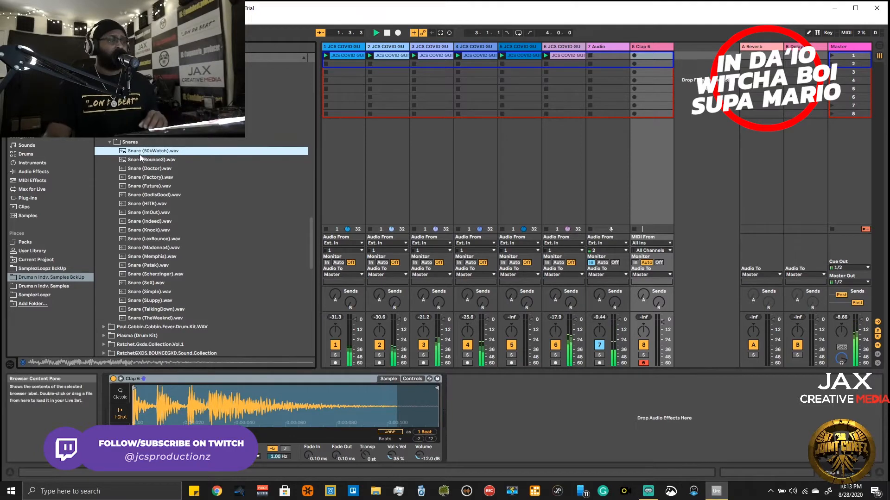
{"action": "key", "text": "Down"}
{"action": "key", "text": "Down"}
{"action": "key", "text": "Down"}
{"action": "key", "text": "Down"}
{"action": "key", "text": "Down"}
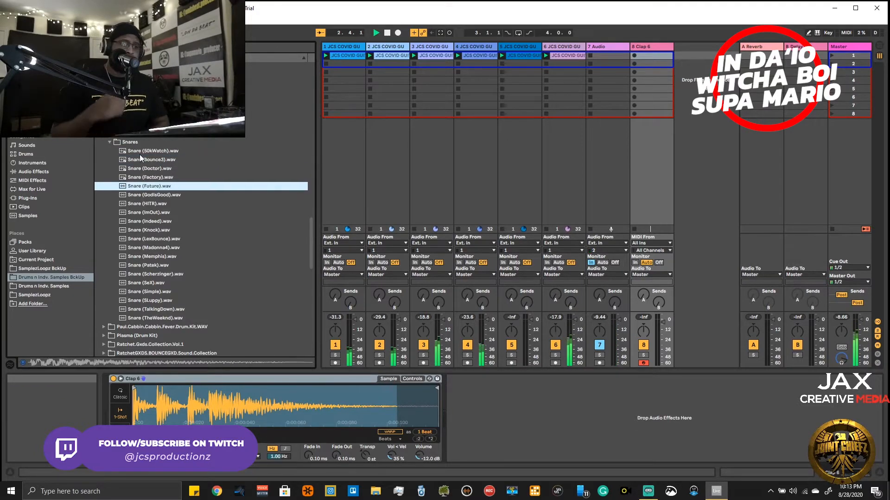
{"action": "key", "text": "Down"}
{"action": "key", "text": "Down"}
{"action": "key", "text": "Down"}
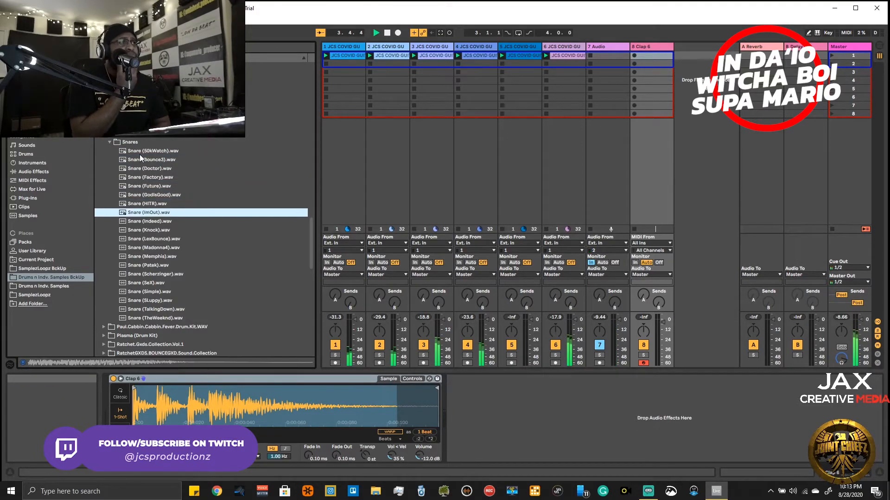
{"action": "key", "text": "Down"}
{"action": "key", "text": "Down"}
{"action": "key", "text": "Down"}
{"action": "key", "text": "Down"}
{"action": "key", "text": "Down"}
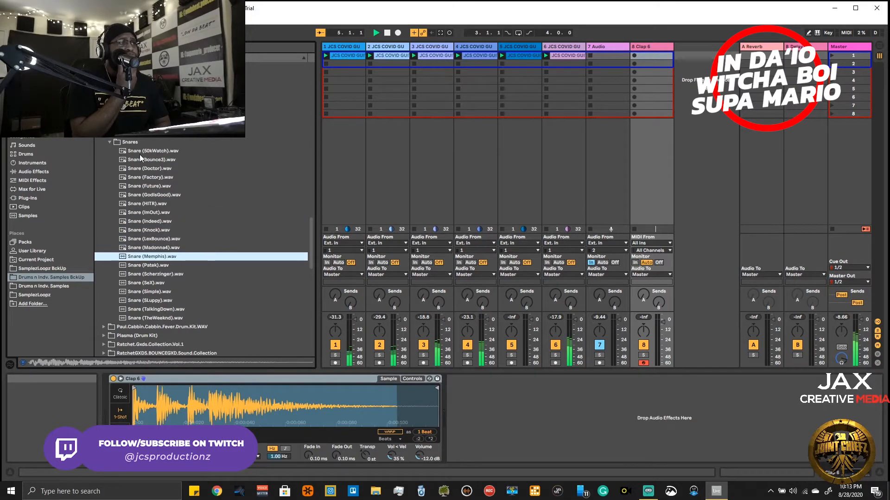
{"action": "key", "text": "Down"}
{"action": "key", "text": "Down"}
{"action": "key", "text": "Down"}
{"action": "key", "text": "Down"}
{"action": "key", "text": "Down"}
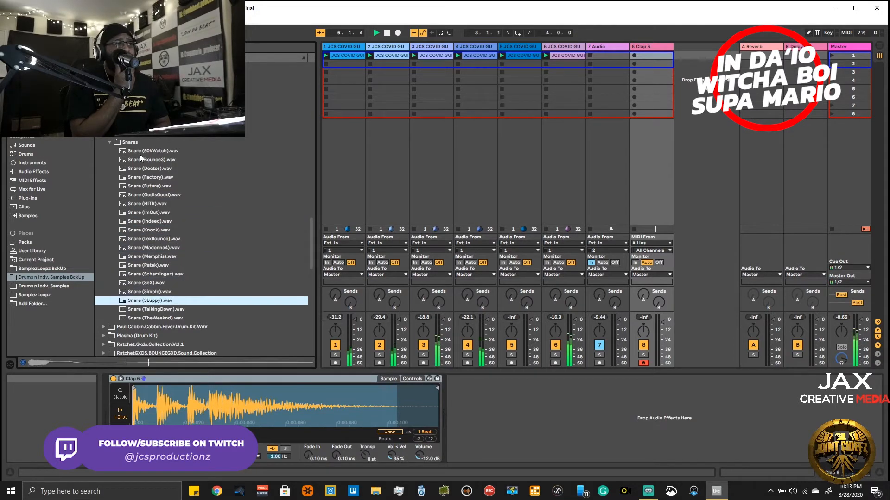
- Audition the snares back up the list from Snare (SLuppy).wav, stop playback, and preview Snare (LexBounce).wav
{"action": "key", "text": "Up"}
{"action": "key", "text": "Up"}
{"action": "key", "text": "Up"}
{"action": "key", "text": "Up"}
{"action": "key", "text": "Up"}
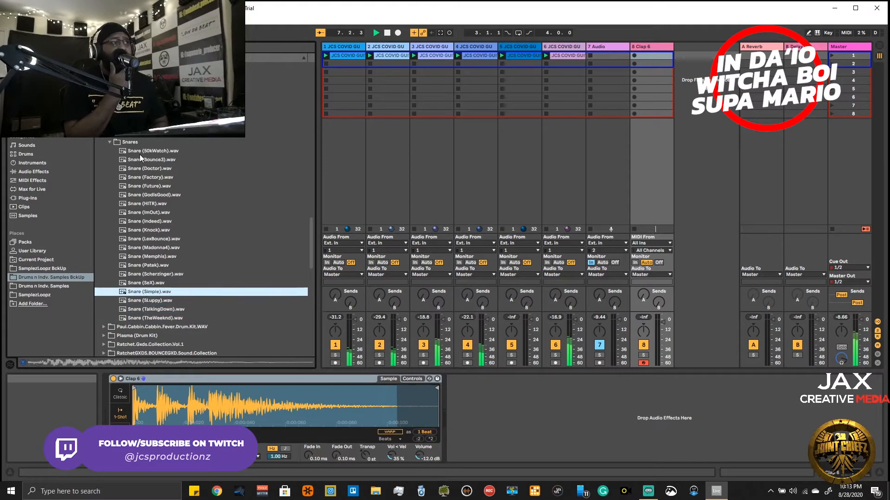
{"action": "key", "text": "Up"}
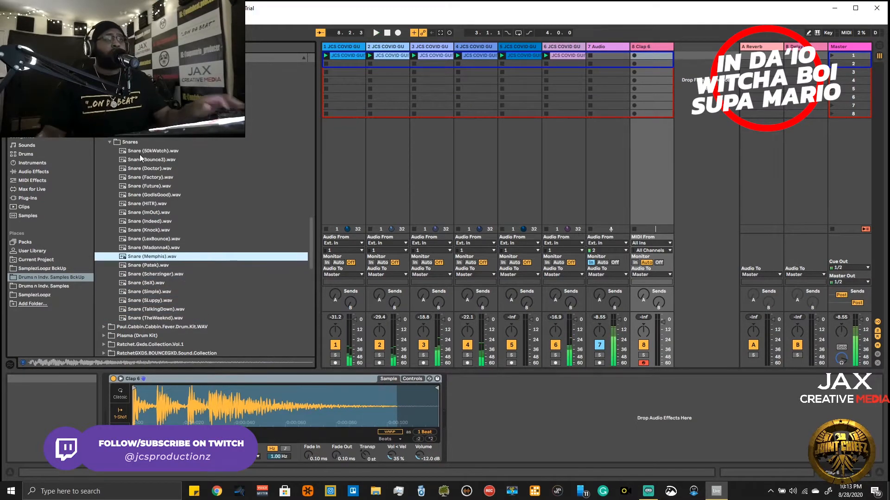
{"action": "left_click", "coordinate": [210, 237]}
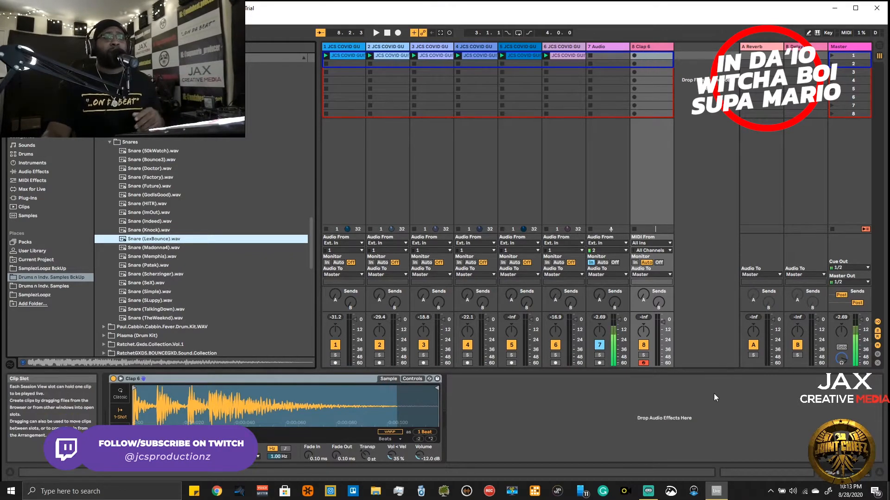
- Record an eight-bar clip with a clap on beat 3 of every bar in the Clap 6 track's first slot, and play it back
{"action": "left_click", "coordinate": [642, 45]}
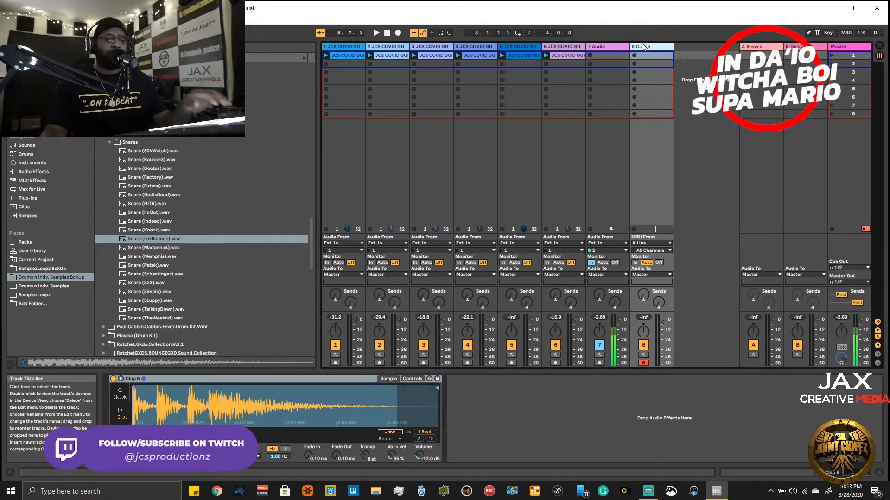
{"action": "key", "text": "ctrl+shift+F9"}
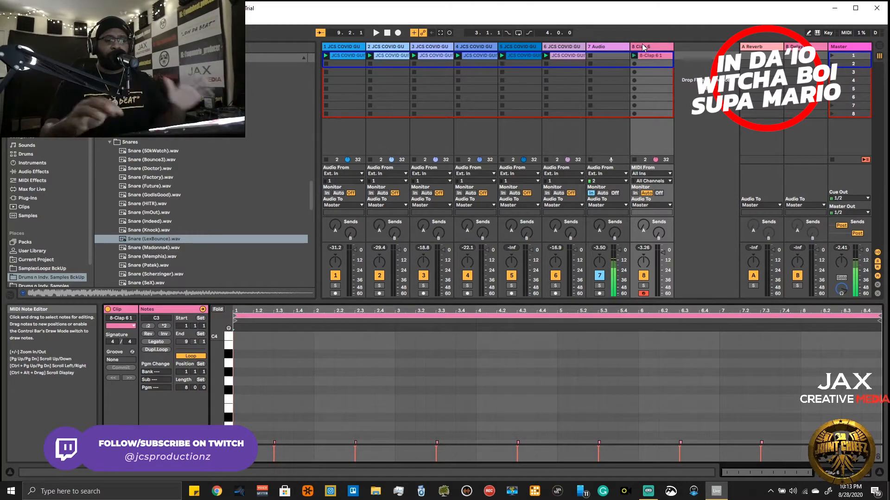
{"action": "key", "text": "space"}
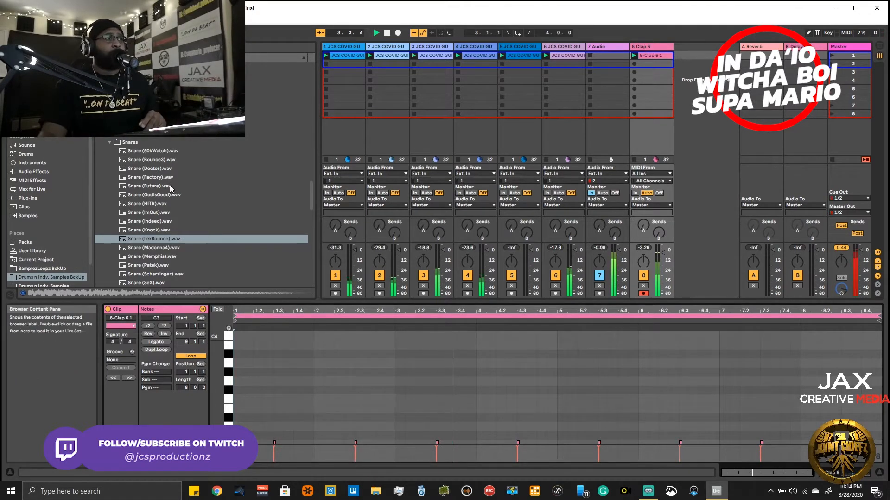
- Audition the snares from Snare (50kWatch).wav down to Snare (TheWeeknd).wav against the loops and the recorded clap clip
{"action": "left_click", "coordinate": [163, 151]}
{"action": "key", "text": "Down"}
{"action": "key", "text": "Down"}
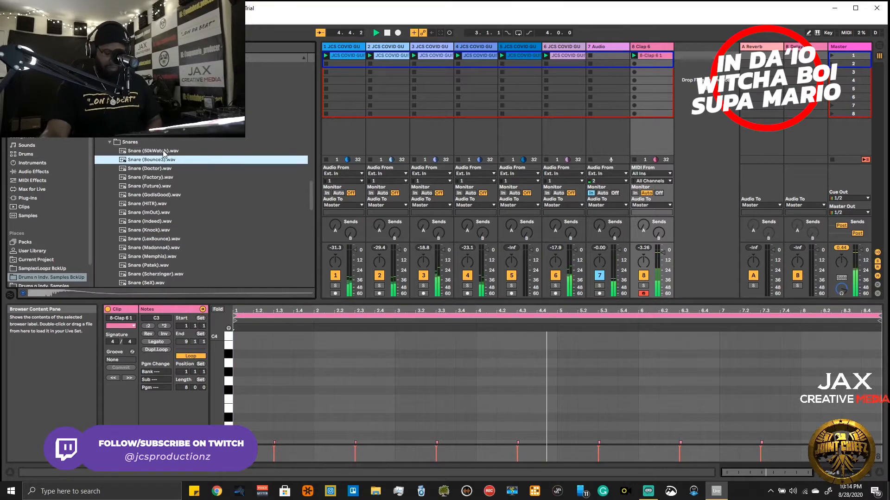
{"action": "key", "text": "Down"}
{"action": "key", "text": "Down"}
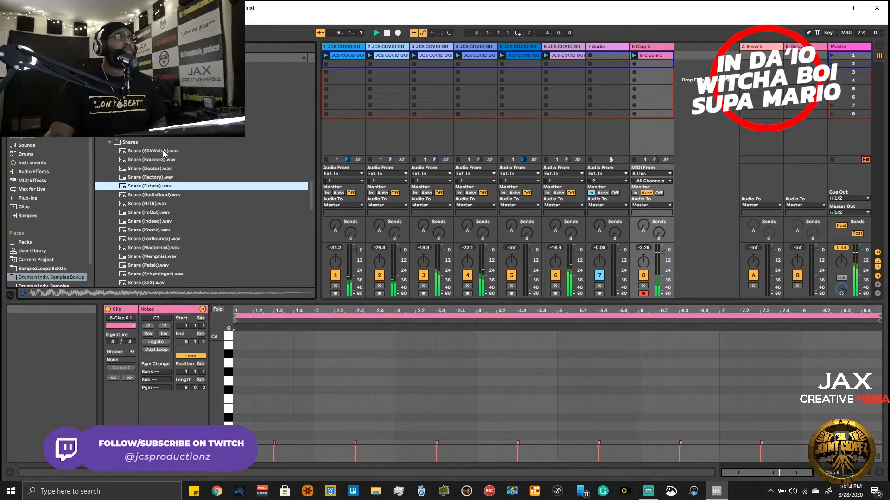
{"action": "key", "text": "Down"}
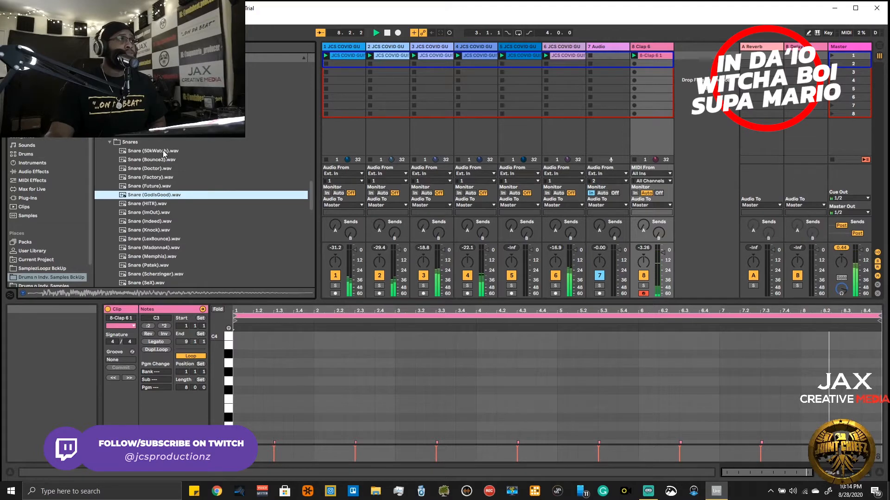
{"action": "key", "text": "Down"}
{"action": "key", "text": "Down"}
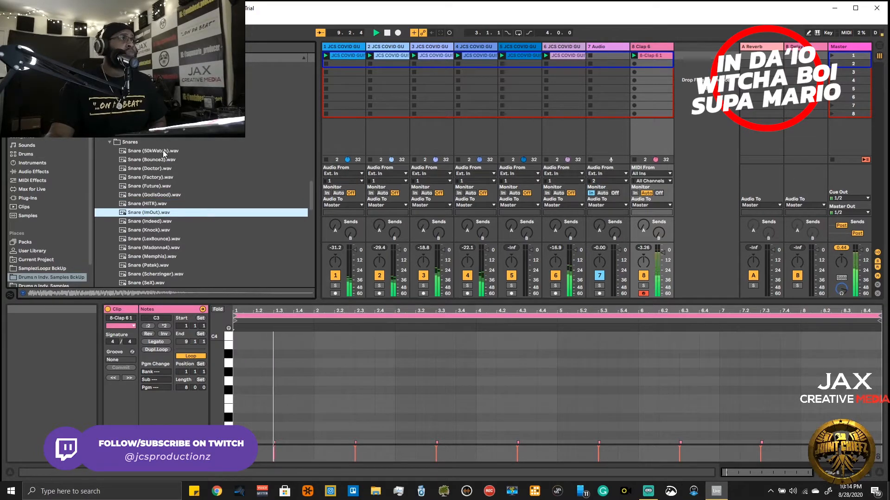
{"action": "key", "text": "Down"}
{"action": "key", "text": "Down"}
{"action": "key", "text": "Down"}
{"action": "key", "text": "Down"}
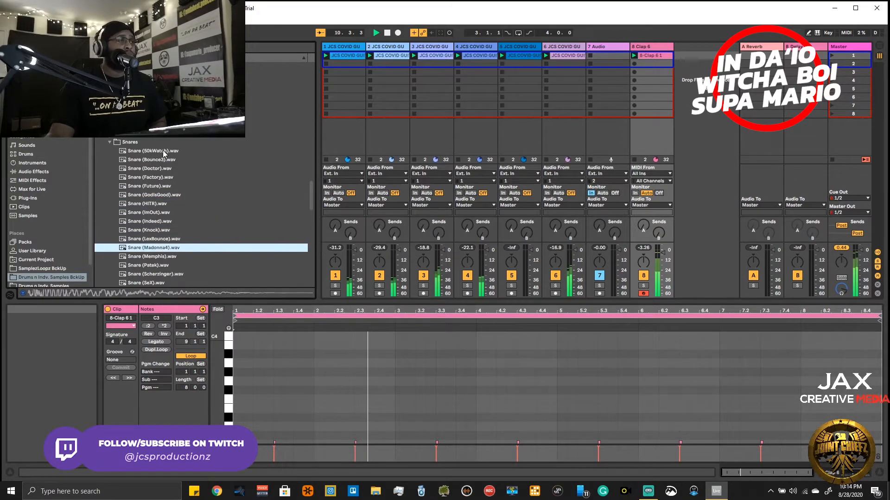
{"action": "key", "text": "Down"}
{"action": "key", "text": "Down"}
{"action": "key", "text": "Down"}
{"action": "key", "text": "Down"}
{"action": "key", "text": "Down"}
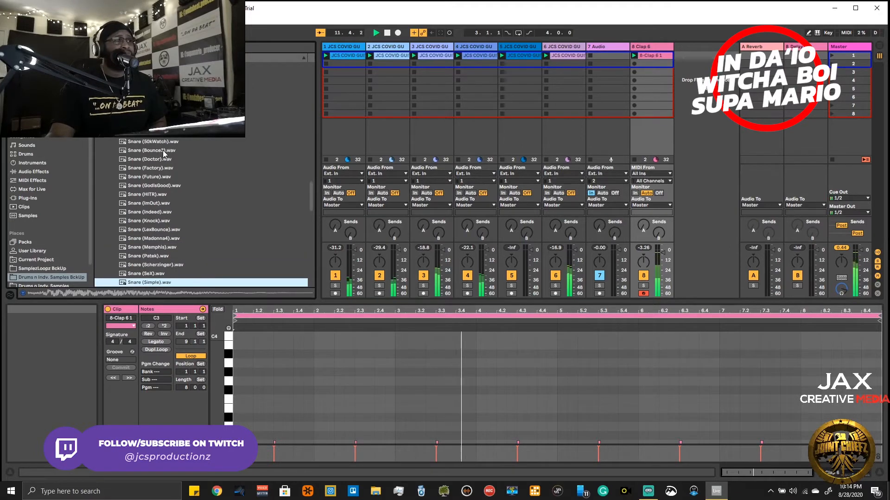
{"action": "key", "text": "Down"}
{"action": "key", "text": "Down"}
{"action": "key", "text": "Down"}
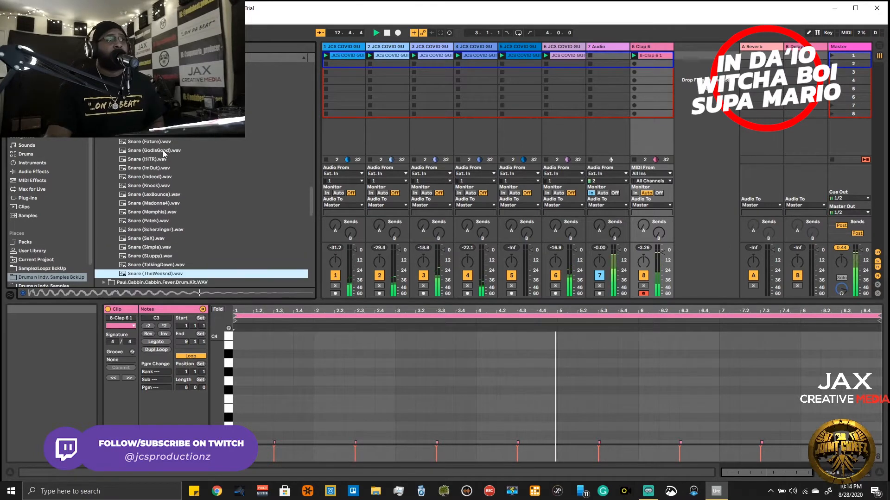
- Return to Snare (50kWatch).wav and audition down to Snare (Future).wav, comparing it with Snare (Factory).wav, and stop playback
{"action": "key", "text": "Up"}
{"action": "key", "text": "Up"}
{"action": "key", "text": "Up"}
{"action": "key", "text": "Up"}
{"action": "left_click", "coordinate": [160, 106]}
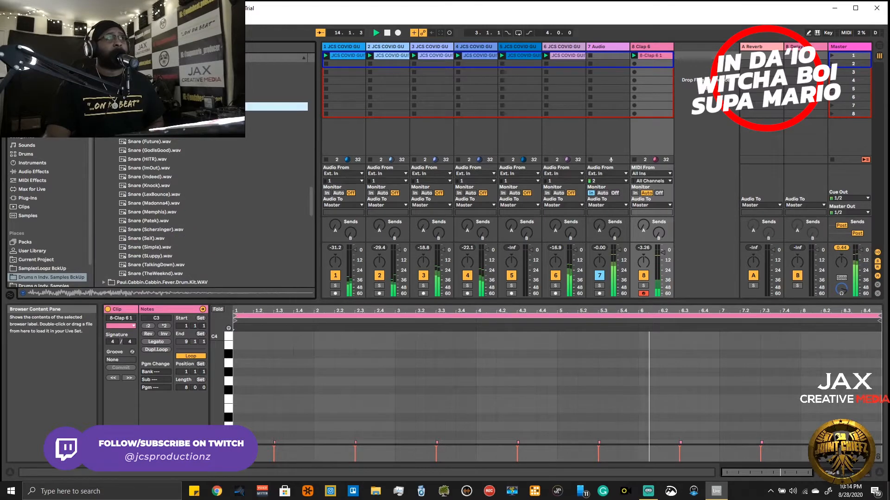
{"action": "key", "text": "Down"}
{"action": "key", "text": "Down"}
{"action": "key", "text": "Up"}
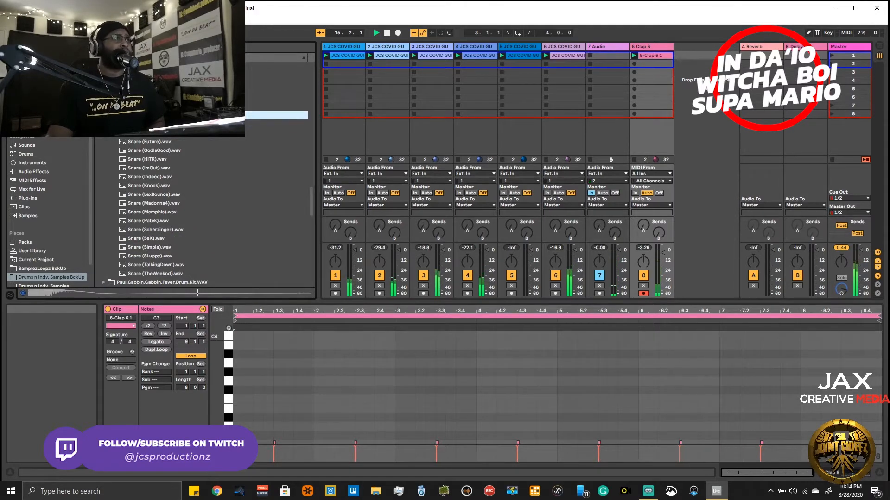
{"action": "key", "text": "Down"}
{"action": "key", "text": "Down"}
{"action": "key", "text": "Down"}
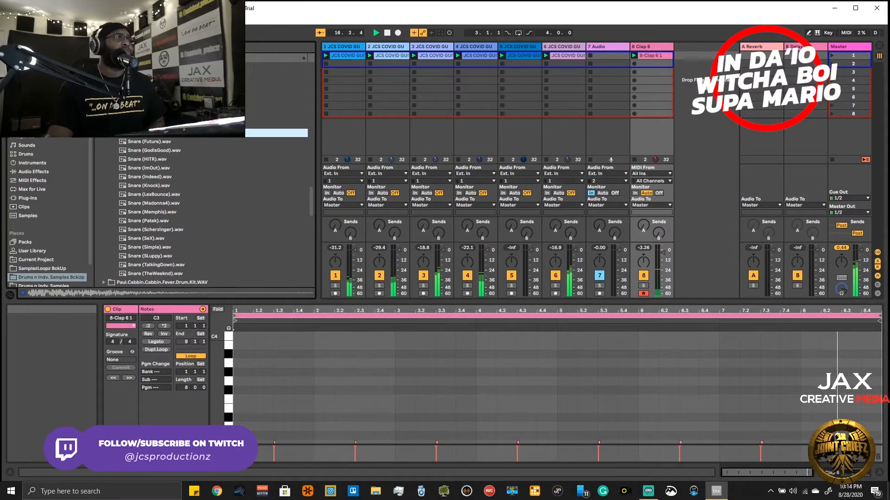
{"action": "key", "text": "Up"}
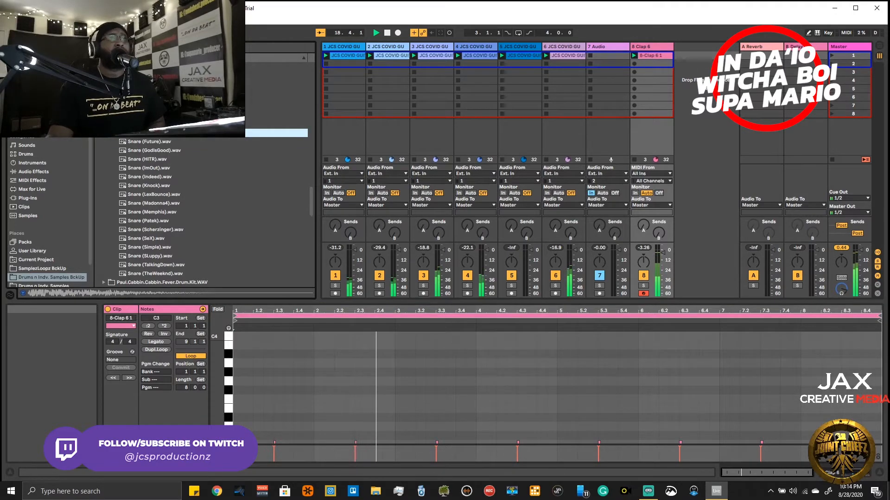
{"action": "key", "text": "Down"}
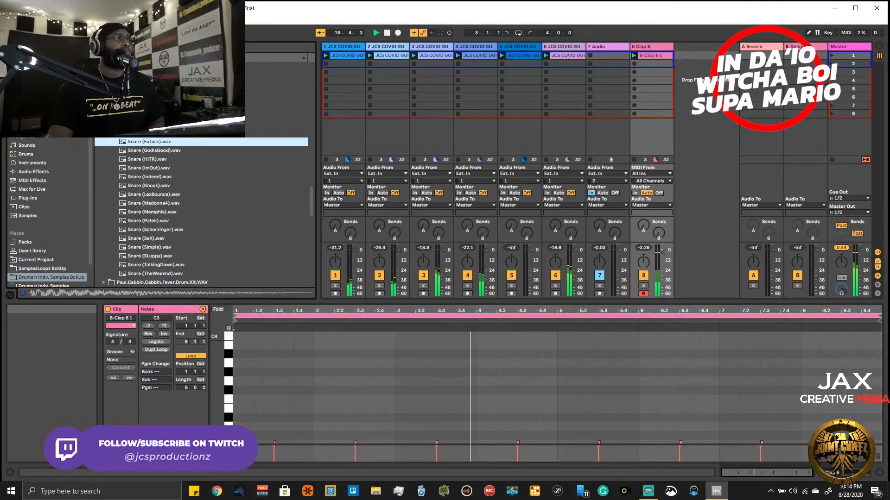
{"action": "key", "text": "space"}
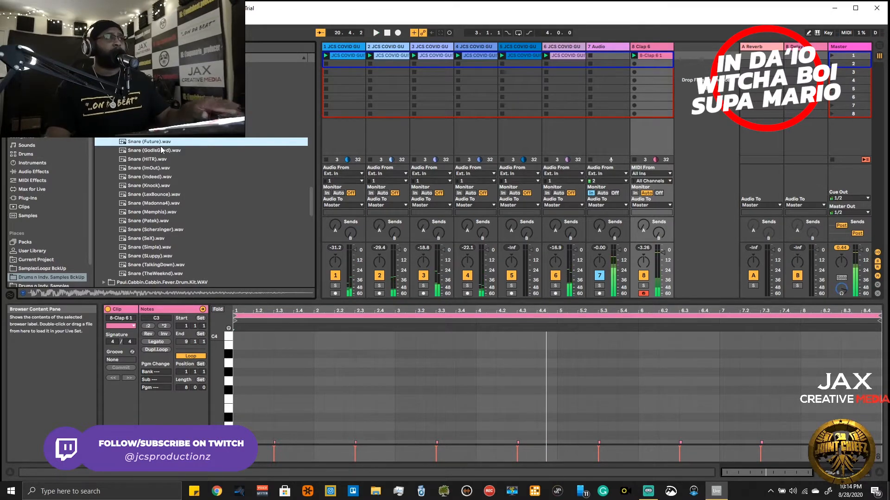
- Add an empty Simpler on a new MIDI track after Clap 6 and select Snare (Factory).wav as its sample
{"action": "left_click_drag", "start_coordinate": [161, 145], "coordinate": [365, 66]}
{"action": "scroll", "coordinate": [232, 119], "scroll_direction": "up", "scroll_amount": 1}
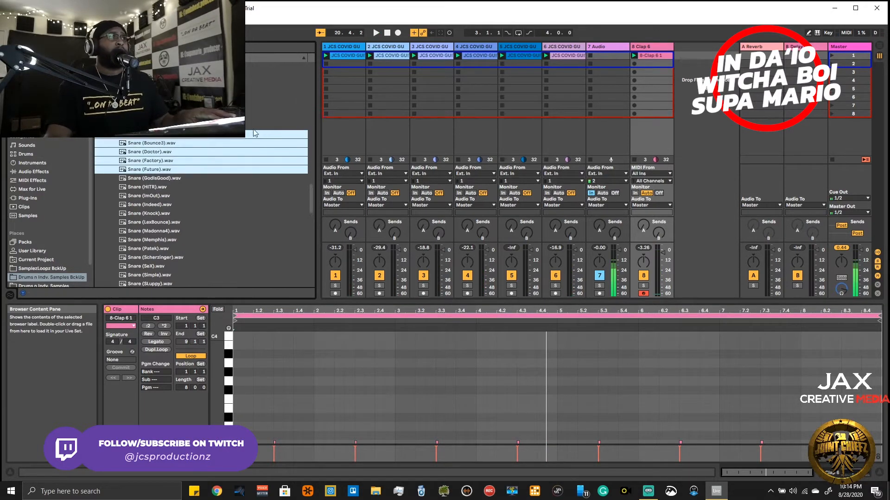
{"action": "left_click", "coordinate": [177, 163]}
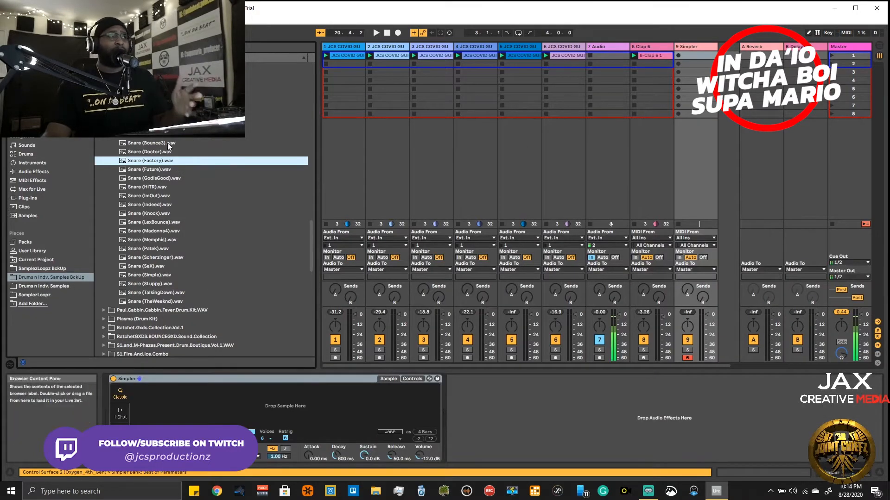
{"action": "left_click", "coordinate": [142, 162]}
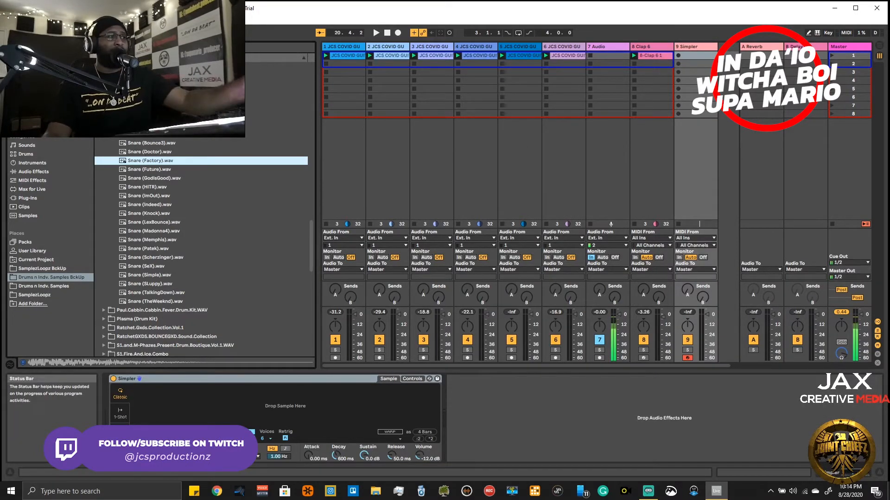
- Set the new Simpler to 1-Shot mode, load Snare (Factory).wav into it, and test it against the playing clips
{"action": "left_click", "coordinate": [121, 412]}
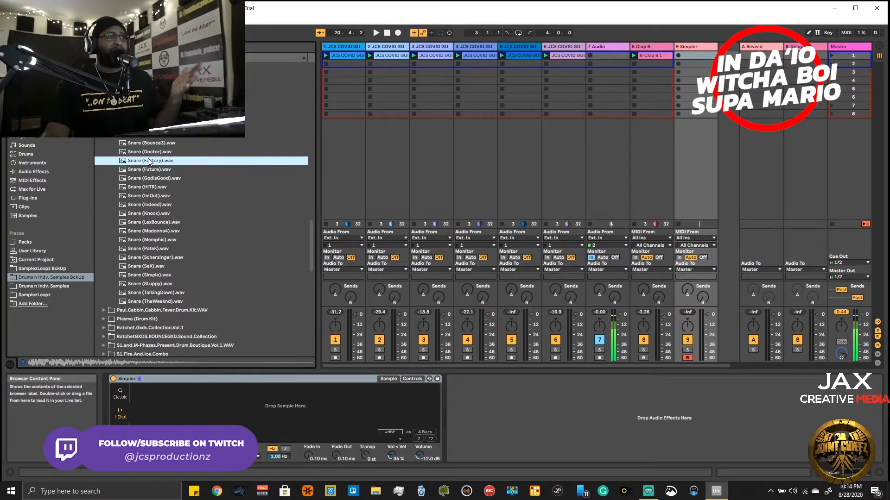
{"action": "left_click_drag", "start_coordinate": [148, 159], "coordinate": [266, 409]}
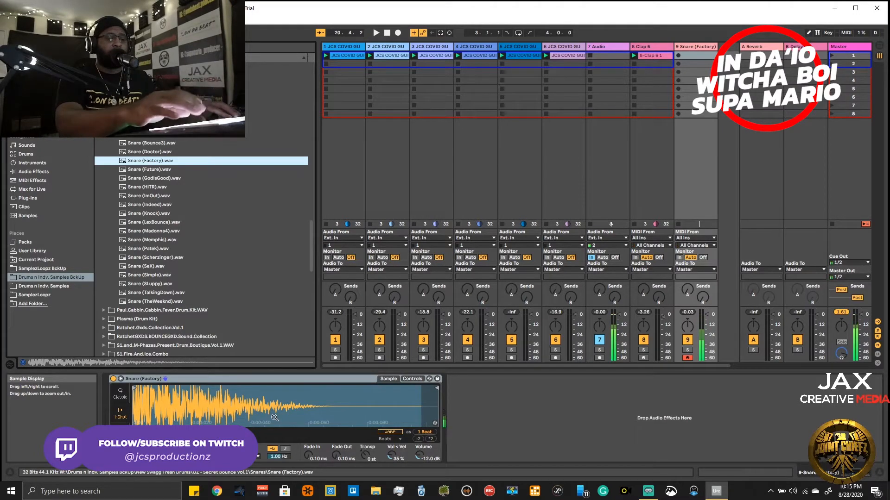
{"action": "key", "text": "space"}
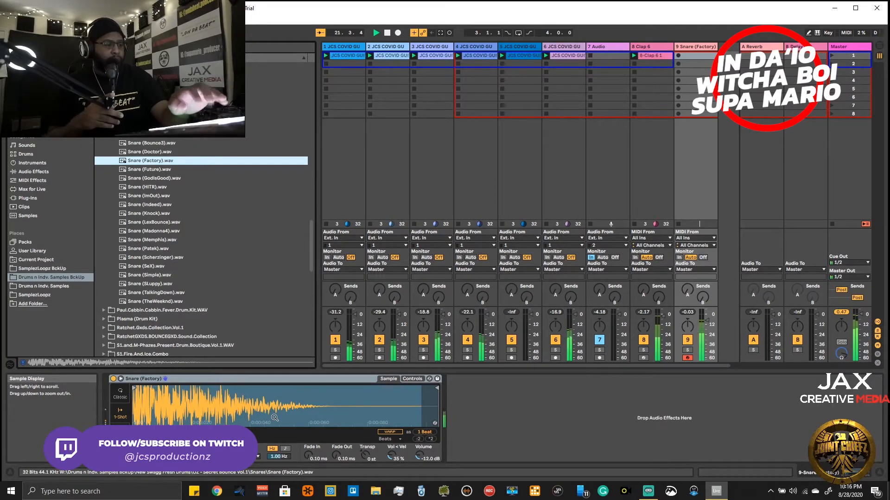
- Record a snare pattern into the first slot of the Snare (Factory) track and play it back with the other clips
{"action": "key", "text": "ctrl+shift+F9"}
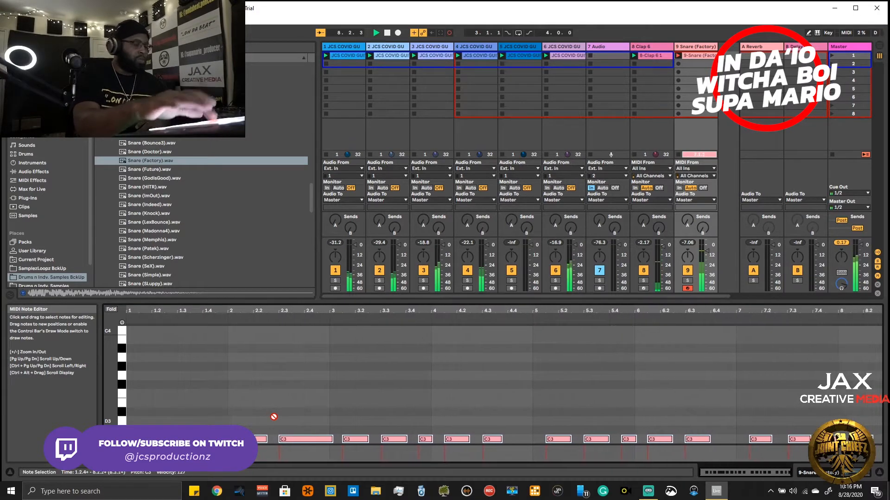
{"action": "key", "text": "space"}
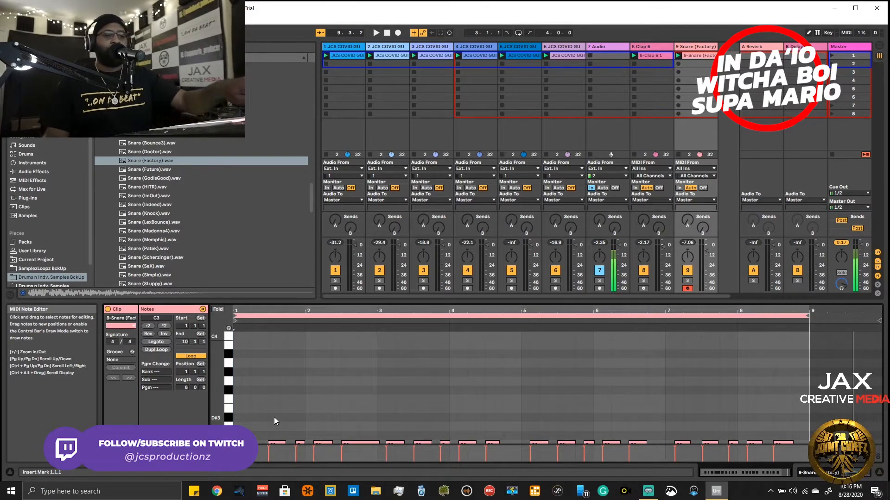
{"action": "key", "text": "space"}
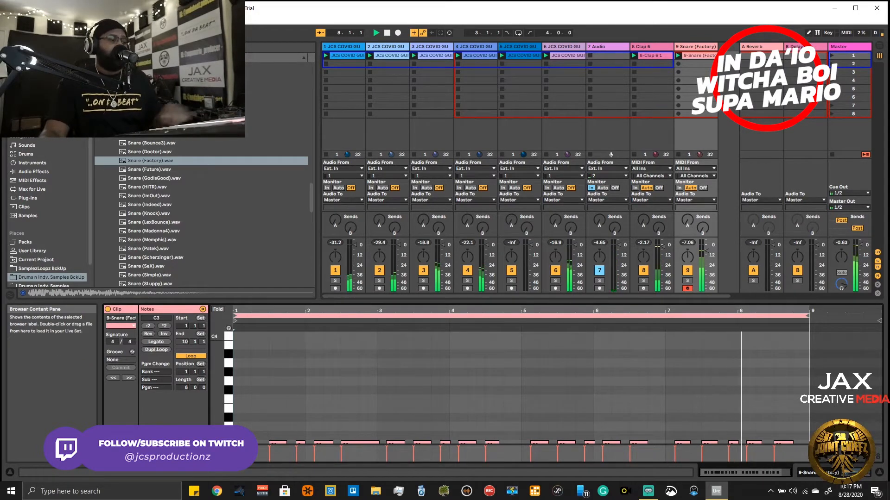
- Open the kit's hi-hat folder and add an empty Simpler in 1-Shot mode on a new MIDI track after Snare (Factory)
{"action": "left_click", "coordinate": [104, 126]}
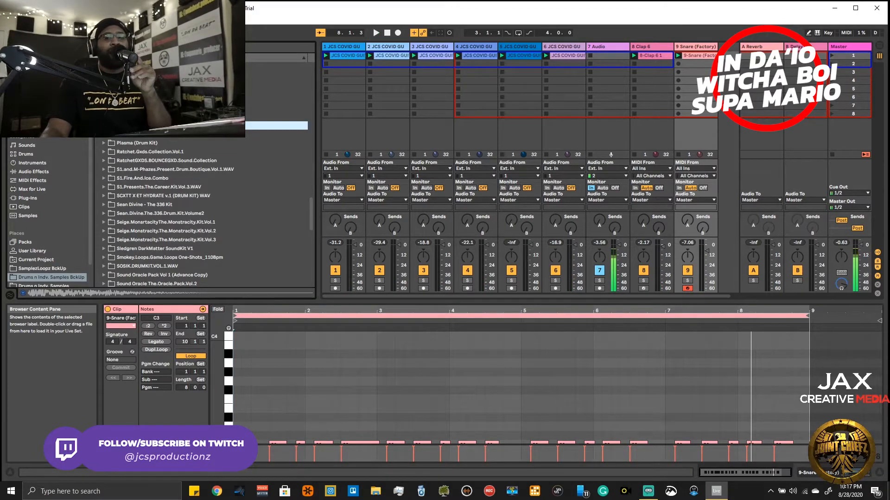
{"action": "left_click", "coordinate": [109, 90]}
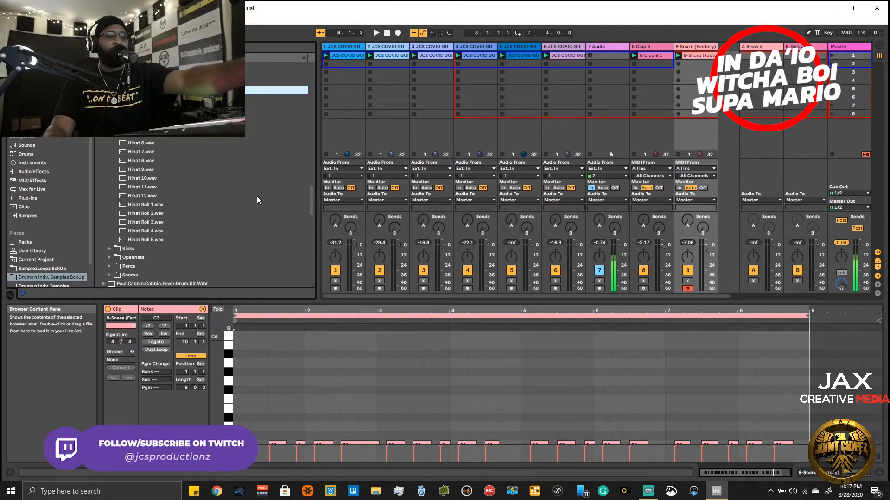
{"action": "key", "text": "ctrl+shift+t"}
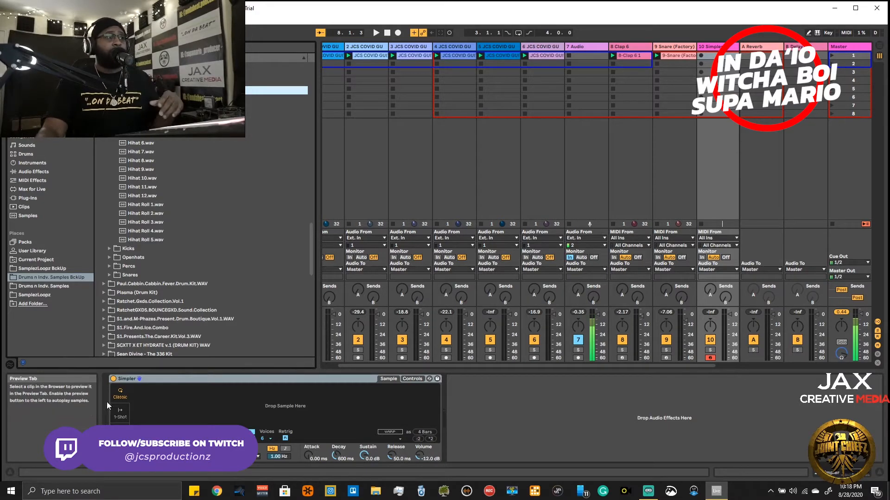
{"action": "left_click", "coordinate": [114, 413]}
- Audition the hi-hats one by one down to Hihat 12.wav while the loops, clap and snare play
{"action": "left_click", "coordinate": [141, 99]}
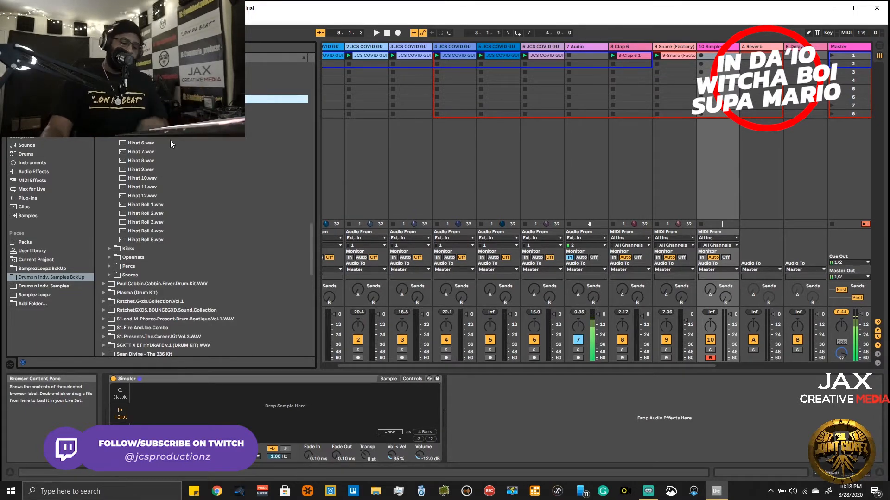
{"action": "key", "text": "space"}
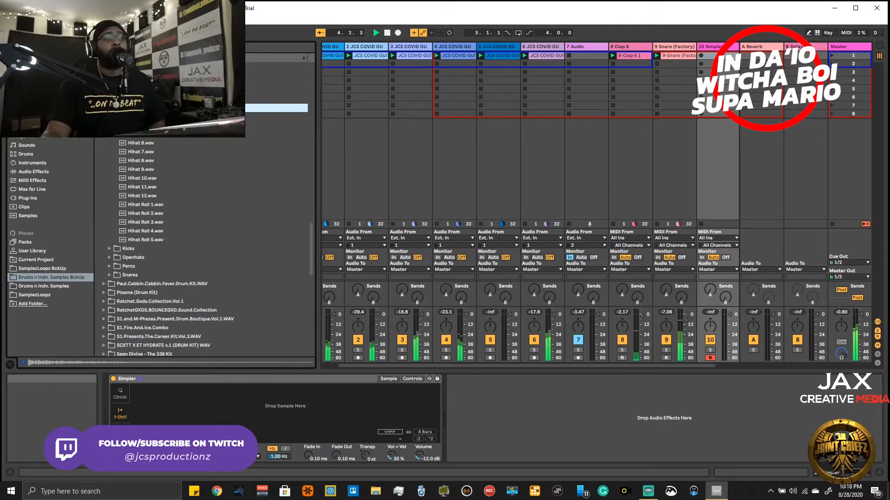
{"action": "left_click", "coordinate": [204, 117]}
{"action": "key", "text": "Down"}
{"action": "key", "text": "Down"}
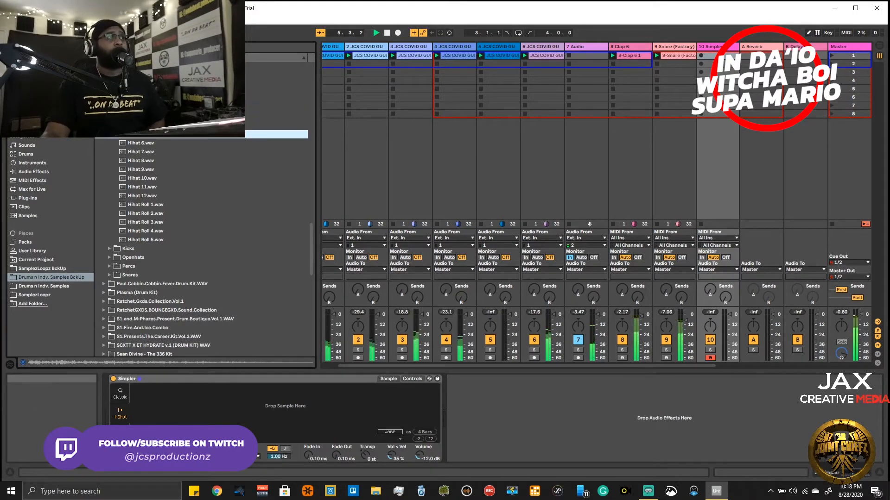
{"action": "key", "text": "Down"}
{"action": "key", "text": "Down"}
{"action": "key", "text": "Down"}
{"action": "key", "text": "Down"}
{"action": "key", "text": "Down"}
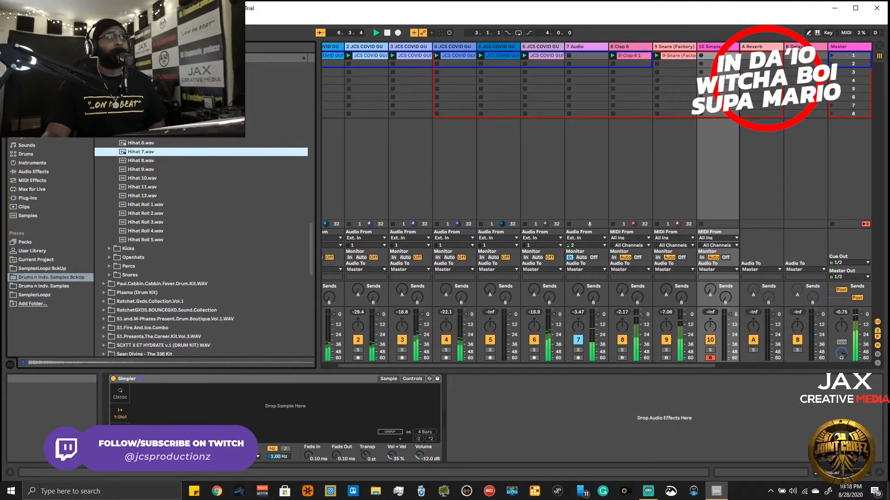
{"action": "key", "text": "Down"}
{"action": "key", "text": "Down"}
{"action": "key", "text": "Down"}
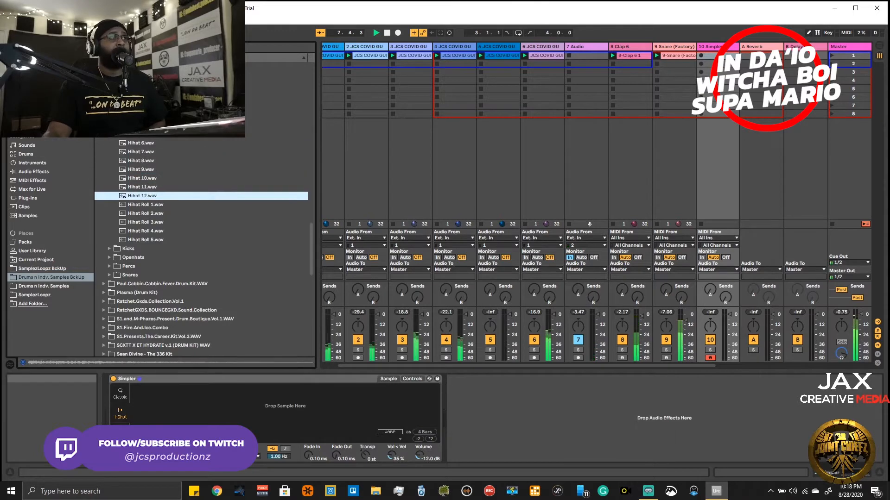
- Compare Hihat 9.wav with the neighbouring hi-hats against the playing clips, and load Hihat 9.wav into the empty Simpler
{"action": "key", "text": "Up"}
{"action": "key", "text": "Up"}
{"action": "key", "text": "Up"}
{"action": "key", "text": "Up"}
{"action": "key", "text": "Up"}
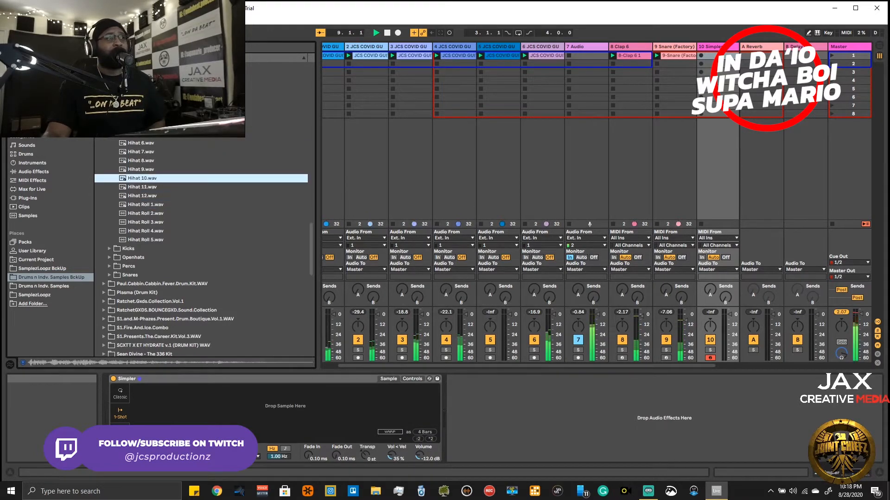
{"action": "key", "text": "Down"}
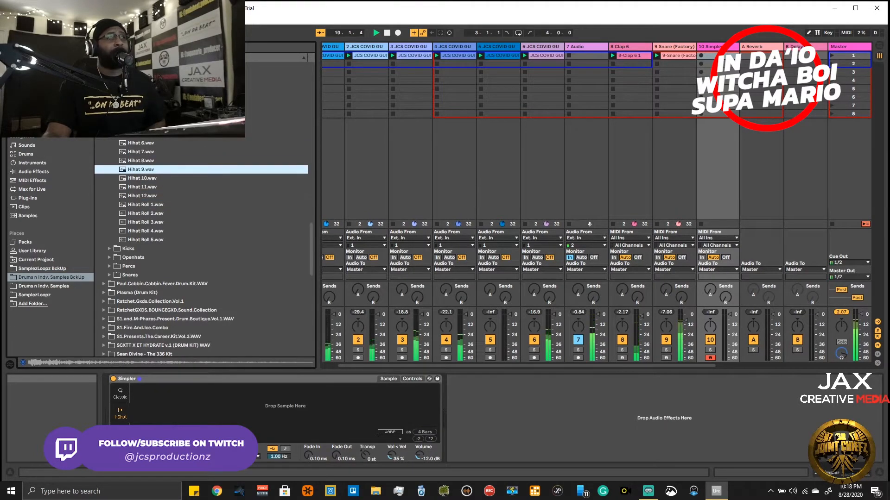
{"action": "left_click", "coordinate": [141, 108]}
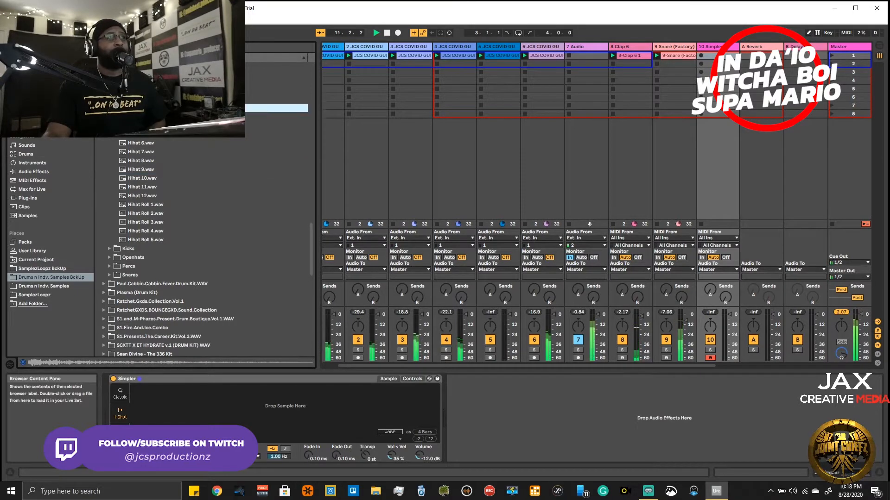
{"action": "left_click", "coordinate": [141, 169]}
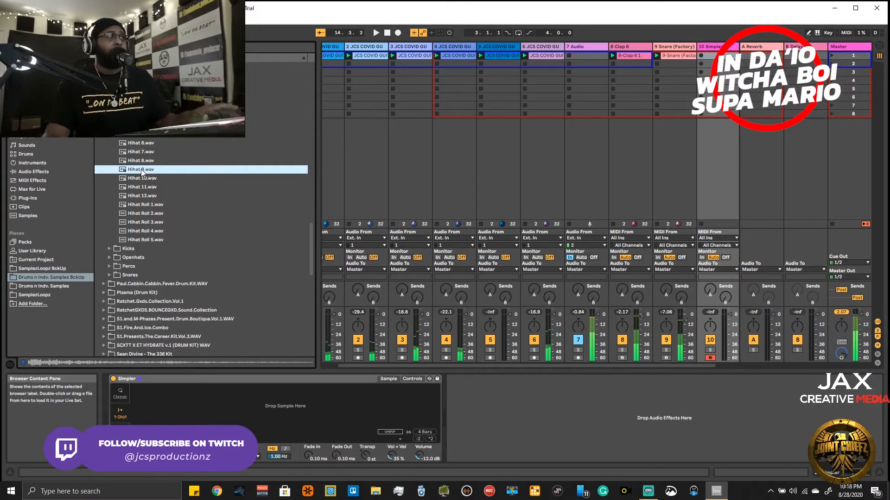
{"action": "key", "text": "Up"}
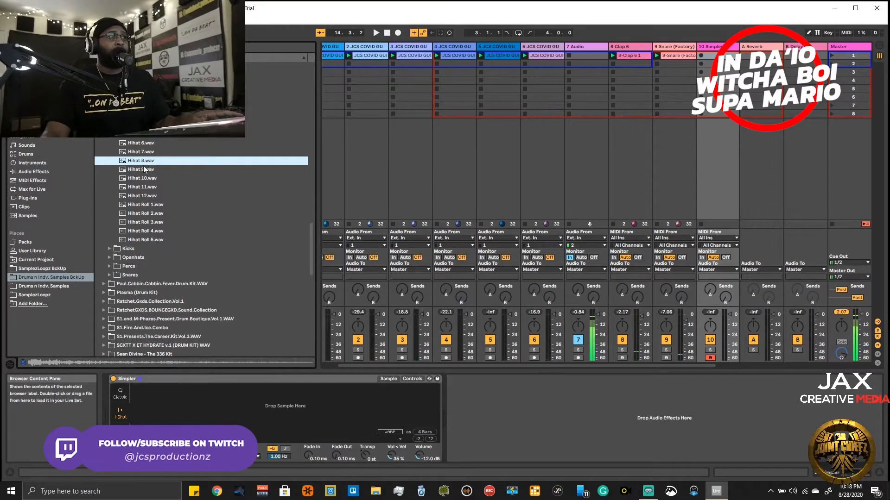
{"action": "left_click_drag", "start_coordinate": [143, 168], "coordinate": [282, 401]}
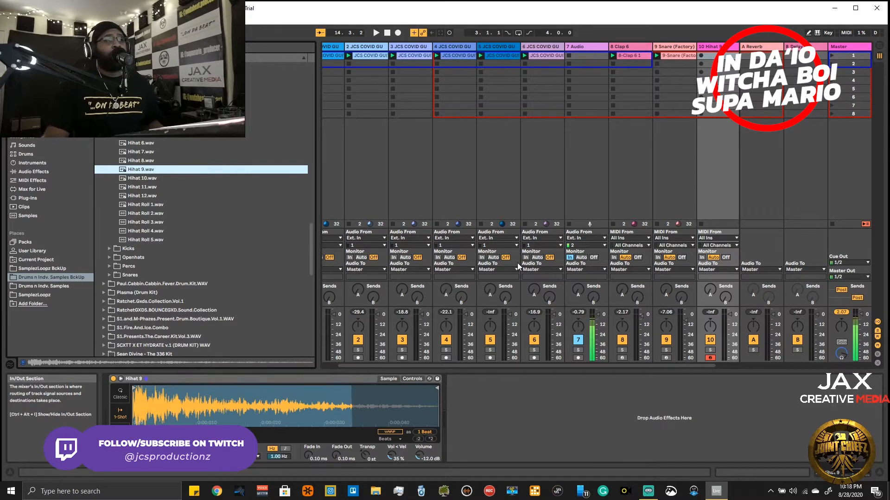
- Record a hi-hat pattern on the Hihat 9 track into the Arrangement from bar 1 along with the playing session clips
{"action": "key", "text": "Tab"}
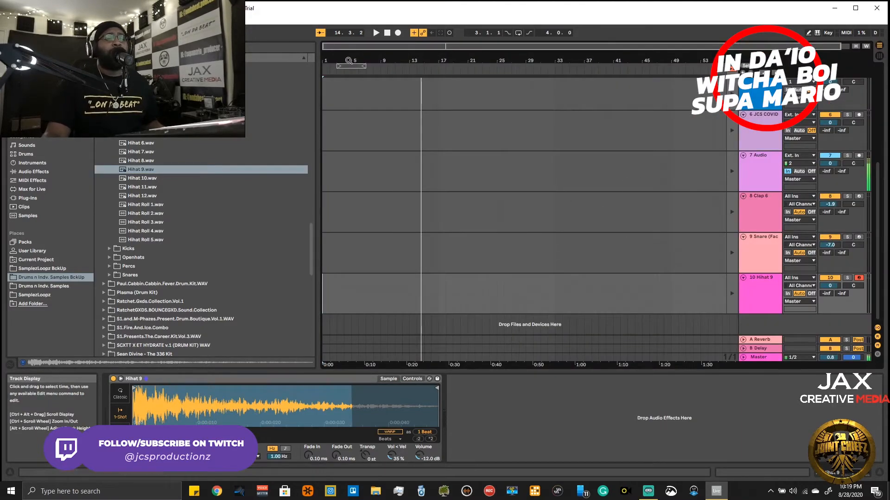
{"action": "left_click", "coordinate": [387, 33]}
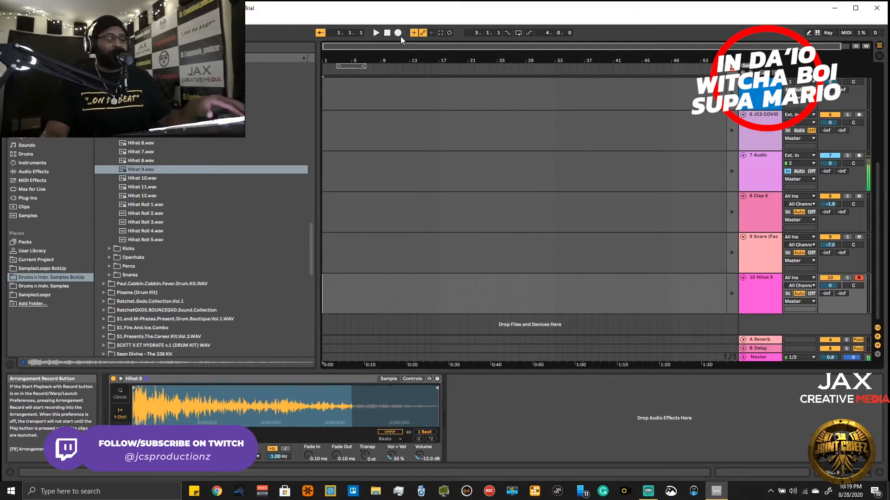
{"action": "left_click", "coordinate": [400, 34]}
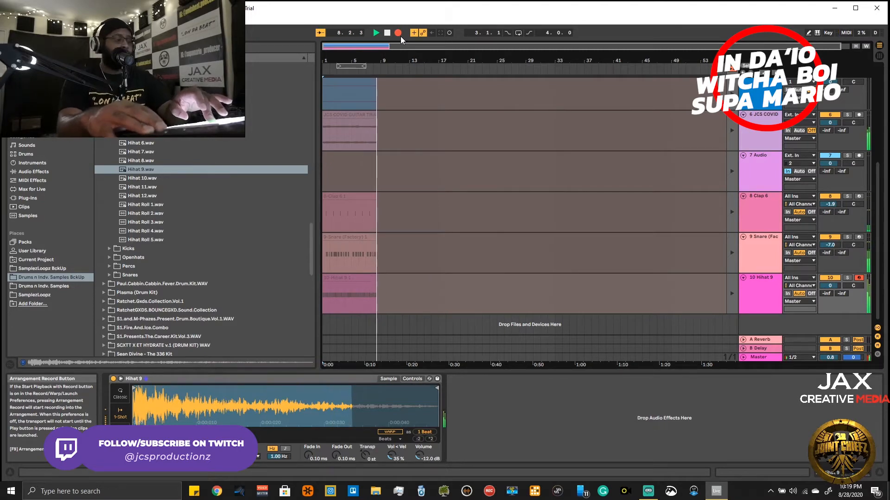
{"action": "key", "text": "space"}
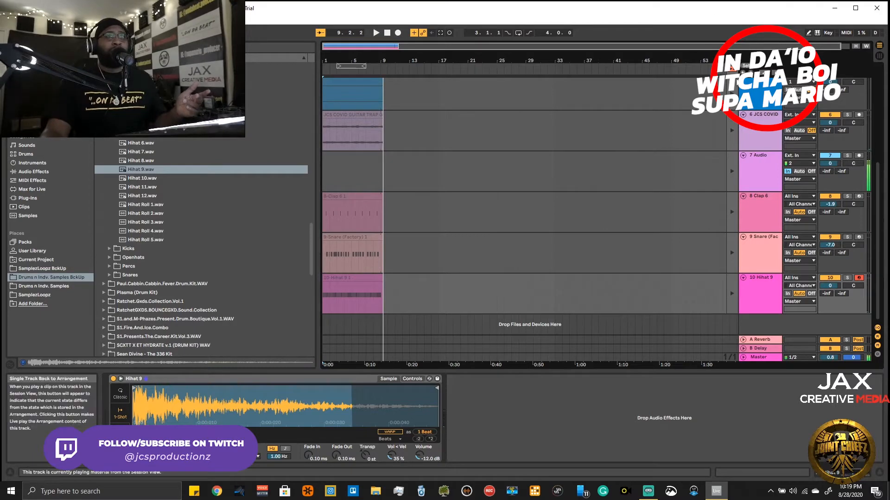
- Return all tracks to Arrangement playback and examine the notes of the recorded Hihat 9 clip
{"action": "left_click", "coordinate": [733, 68]}
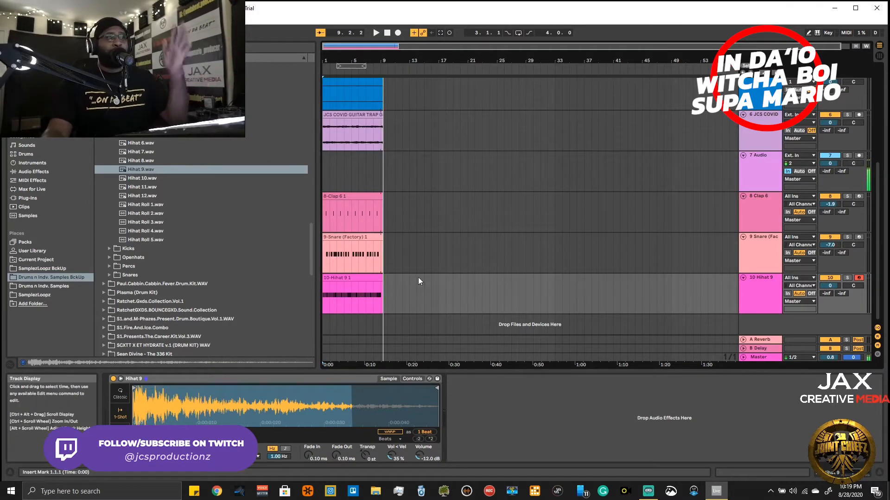
{"action": "left_click", "coordinate": [364, 282]}
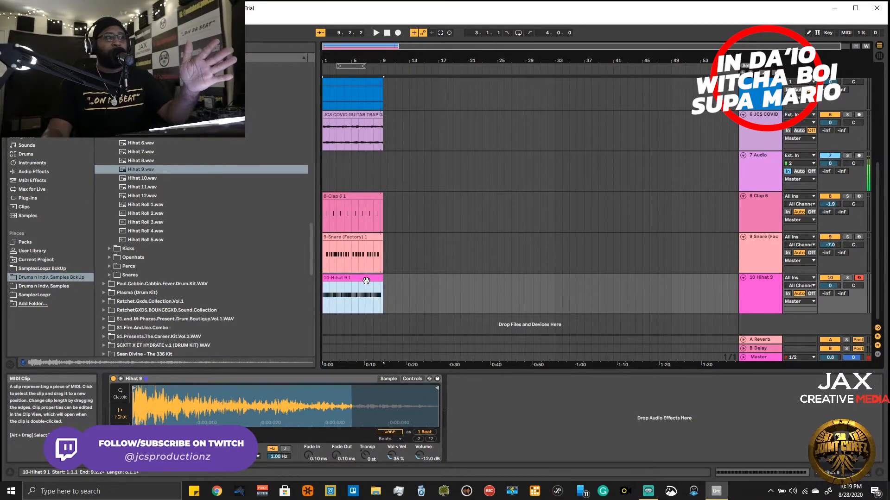
{"action": "double_click", "coordinate": [366, 281]}
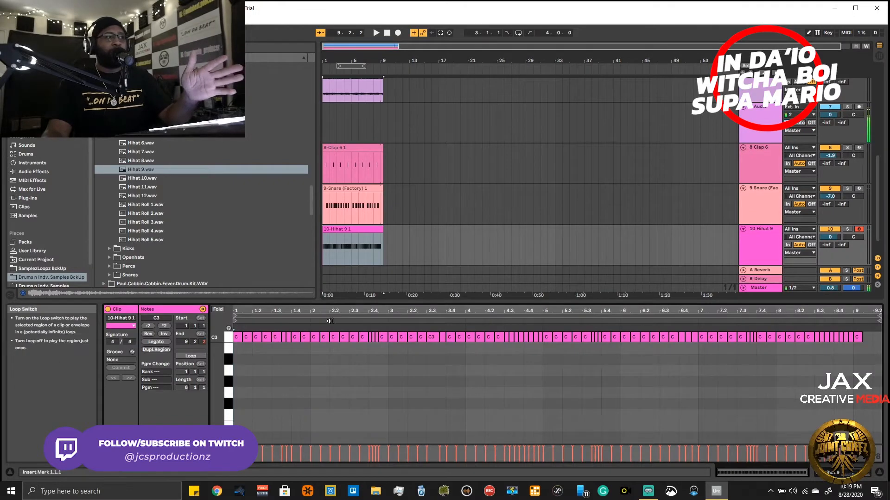
{"action": "left_click", "coordinate": [355, 337]}
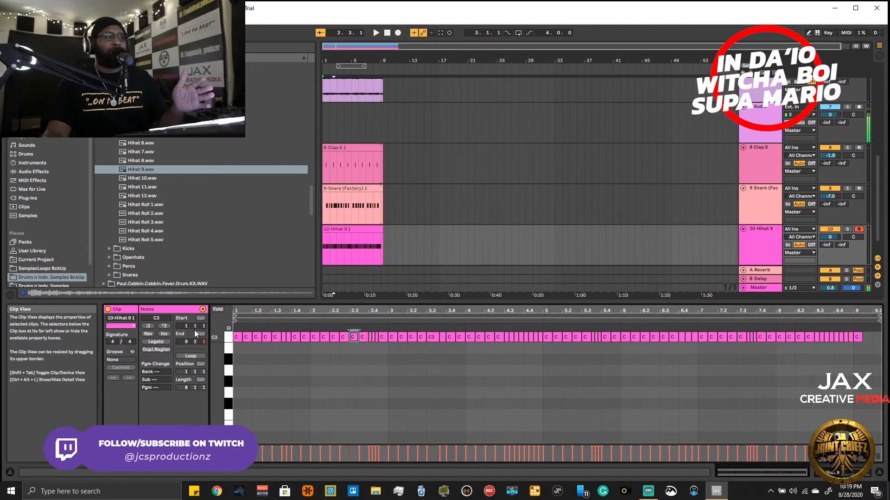
{"action": "left_click", "coordinate": [202, 310]}
{"action": "left_click", "coordinate": [203, 310]}
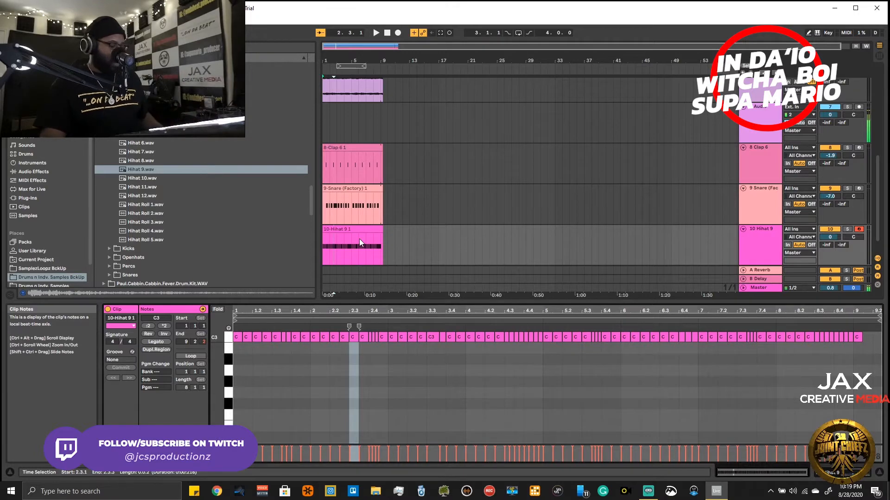
{"action": "key", "text": "Tab"}
{"action": "key", "text": "Tab"}
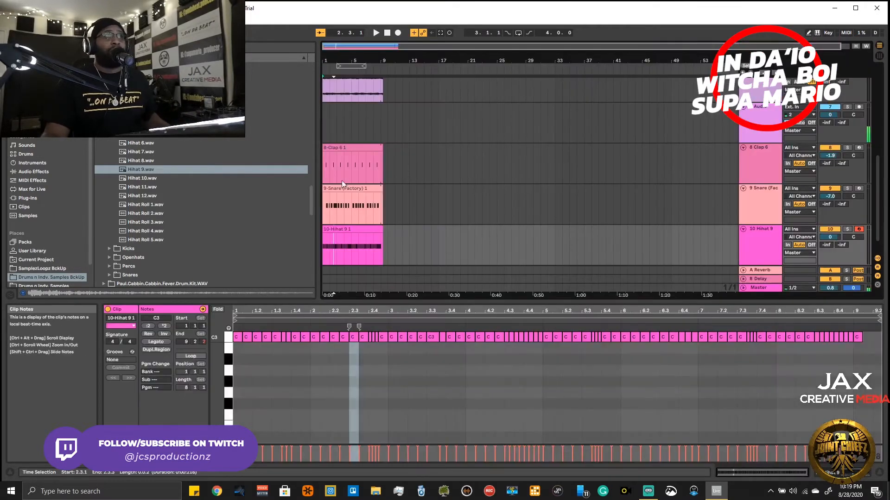
- Clear the recorded clips from all tracks in the Arrangement and return to Session View
{"action": "scroll", "coordinate": [368, 246], "scroll_direction": "down", "scroll_amount": 1}
{"action": "left_click_drag", "start_coordinate": [396, 242], "coordinate": [299, 3]}
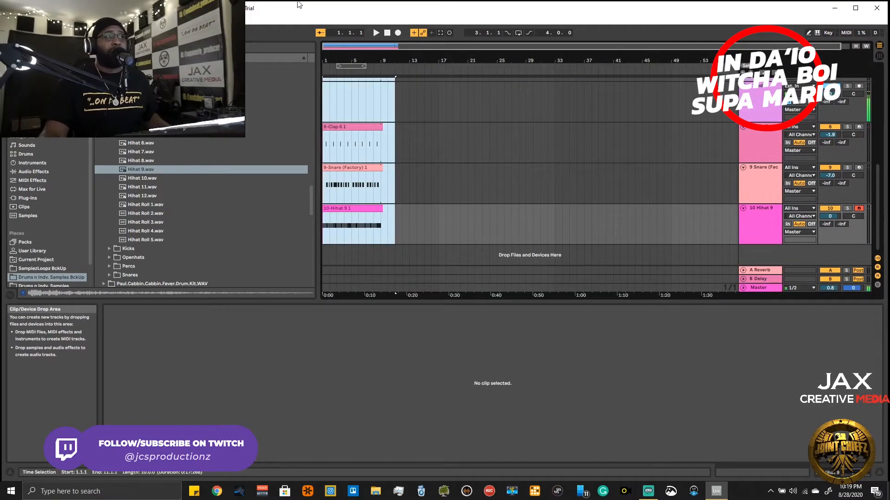
{"action": "scroll", "coordinate": [530, 185], "scroll_direction": "up", "scroll_amount": 5}
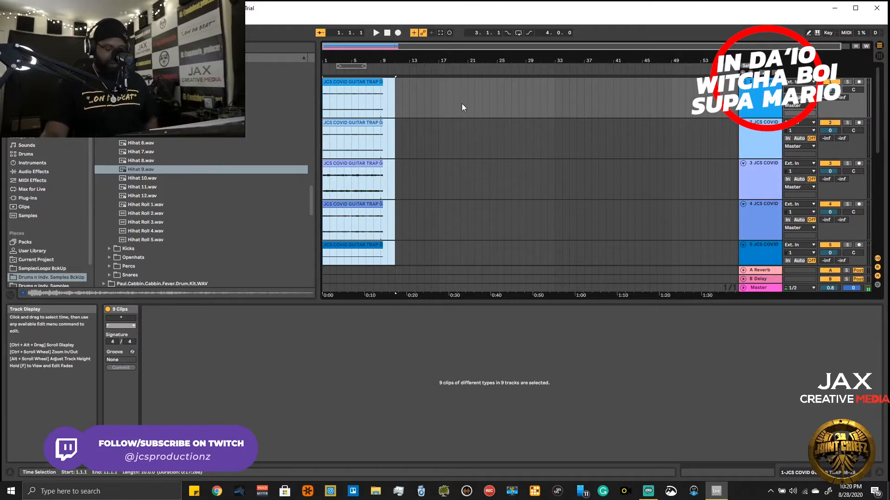
{"action": "key", "text": "Tab"}
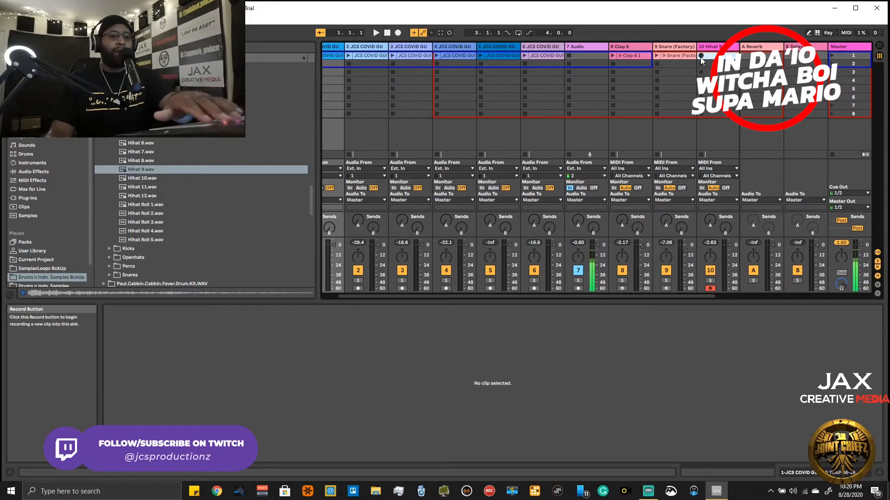
- Try recording a hi-hat pattern into the first slot of the Hihat 9 track, and delete that take
{"action": "left_click", "coordinate": [699, 57]}
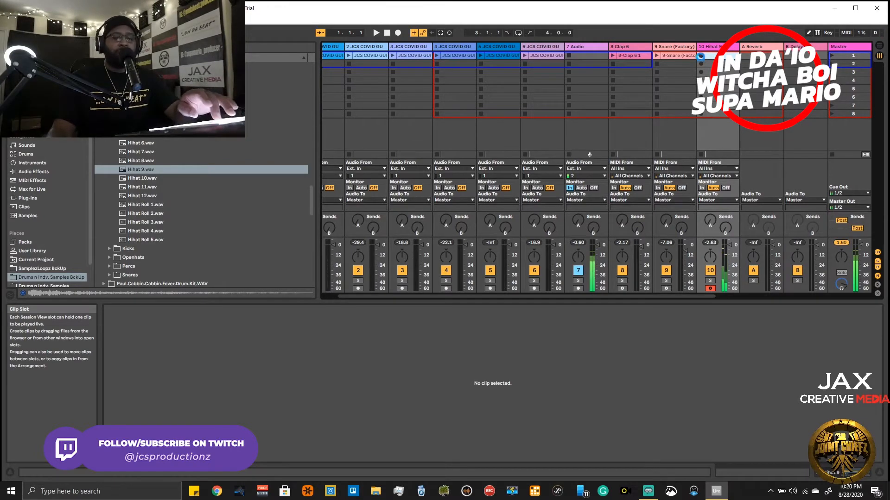
{"action": "left_click", "coordinate": [700, 57]}
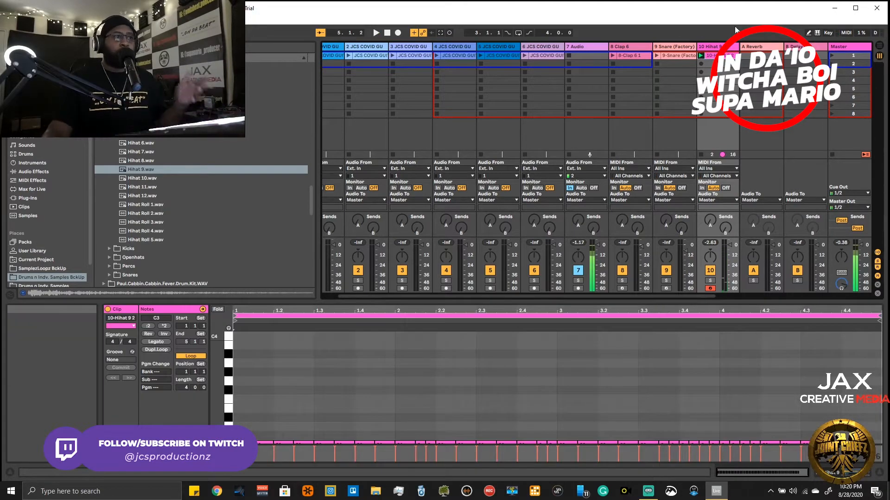
{"action": "right_click", "coordinate": [719, 56]}
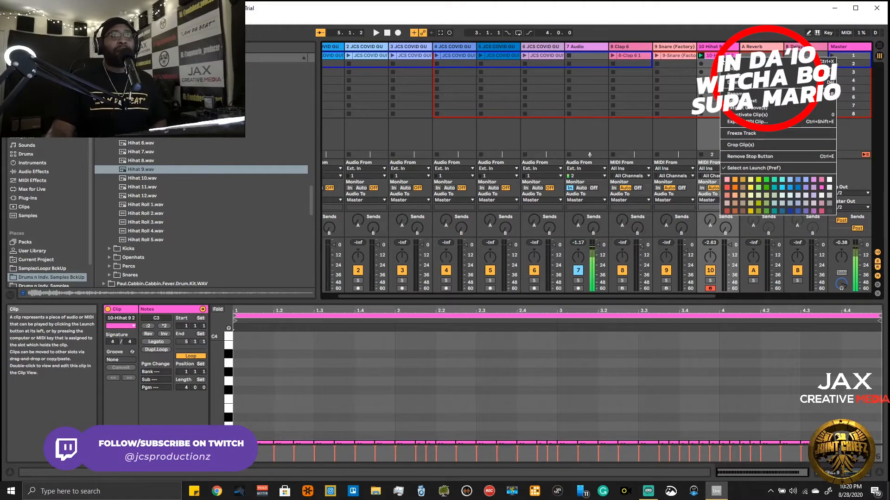
{"action": "left_click", "coordinate": [706, 54]}
{"action": "key", "text": "Delete"}
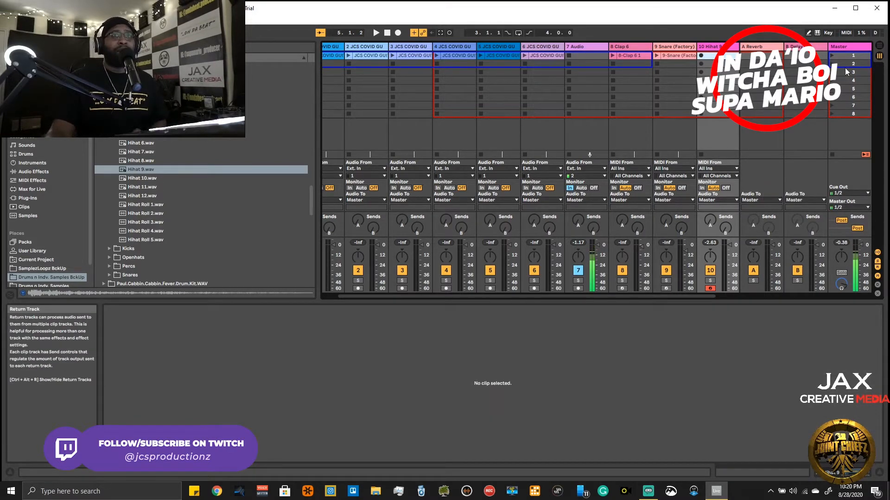
- Launch scene 1 to play the loops together with the clap and snare clips
{"action": "left_click", "coordinate": [833, 55]}
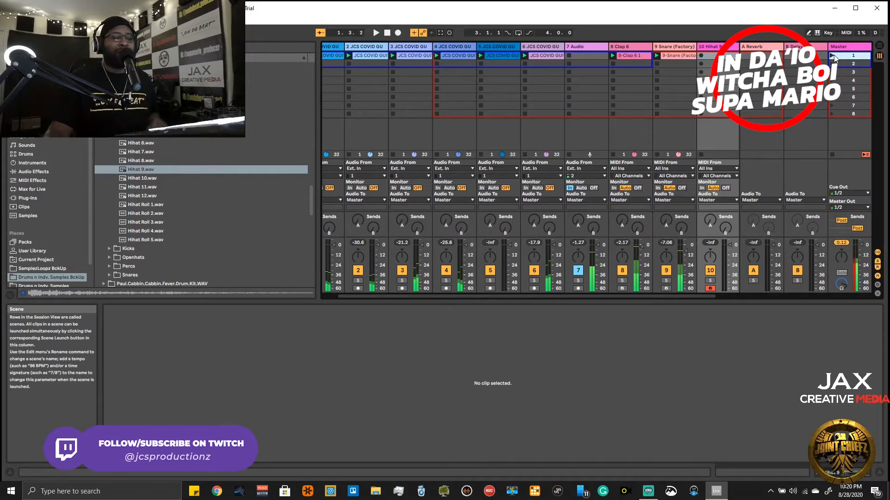
- Record a hi-hat pattern into the first slot of the Hihat 9 track and shorten the clip's loop to 8 bars
{"action": "key", "text": "ctrl+shift+F9"}
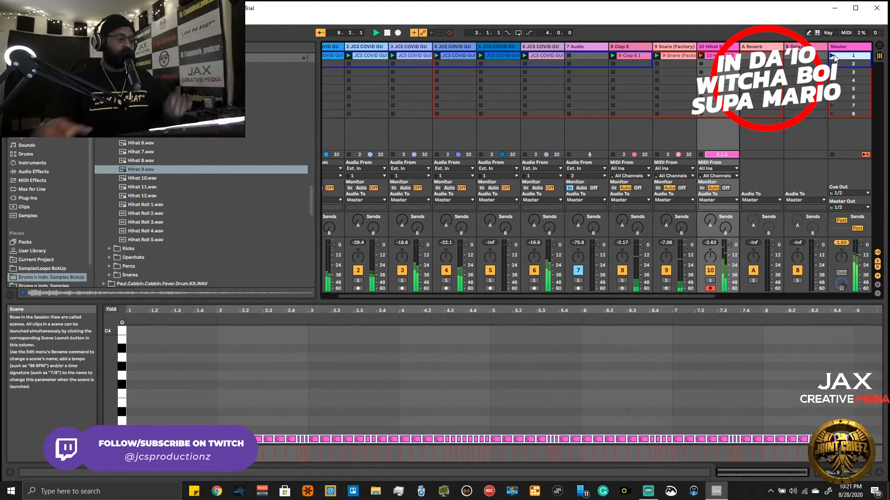
{"action": "key", "text": "space"}
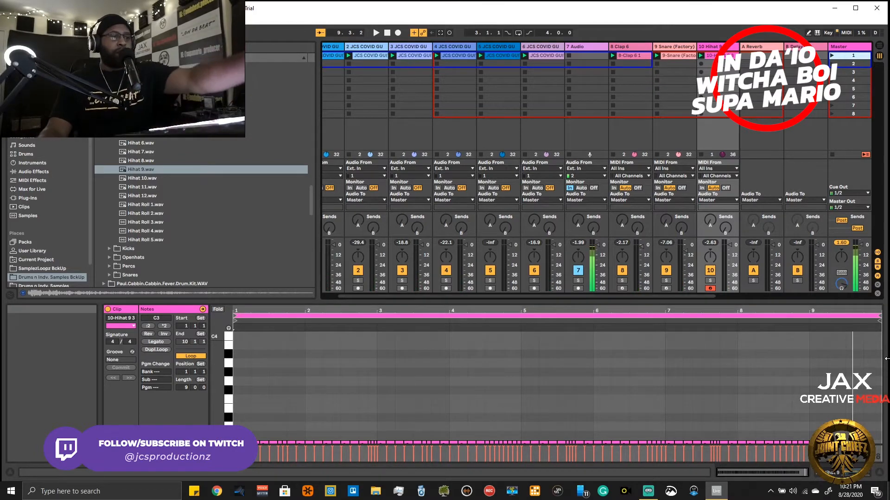
{"action": "key", "text": "ctrl+Left"}
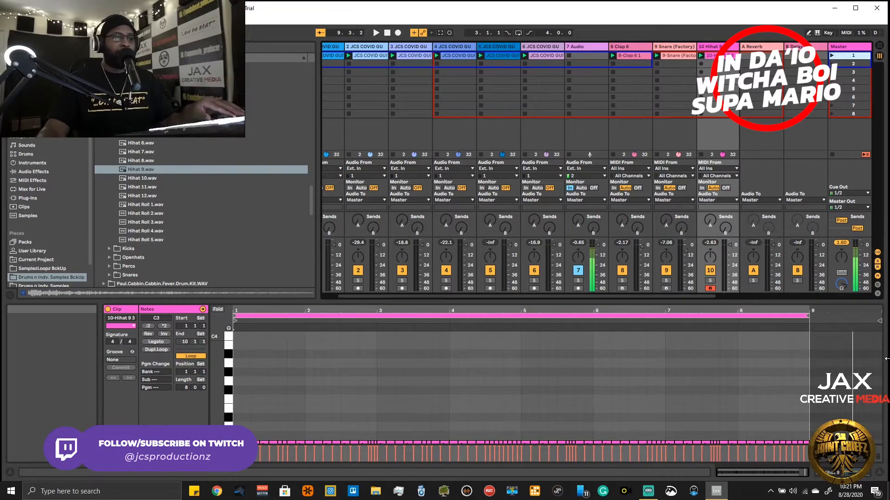
{"action": "key", "text": "space"}
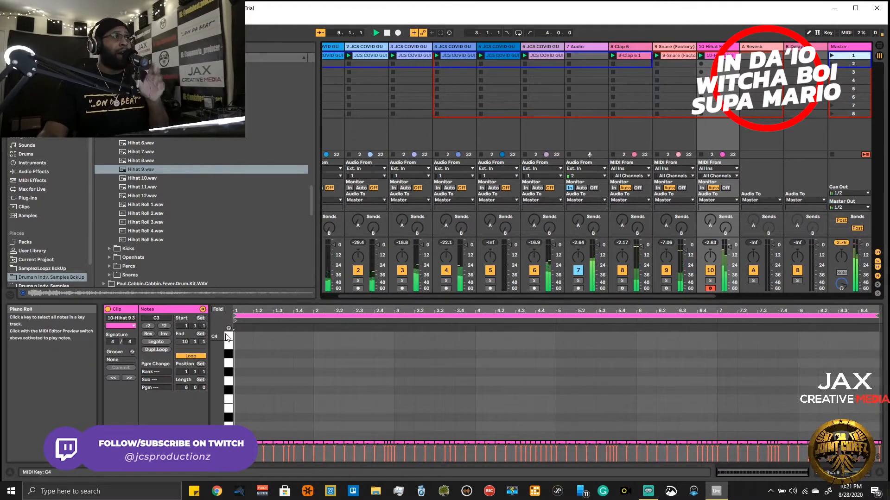
- Audition the OpenShort samples in the kit's Openhats folder, both on their own and over the playing loops
{"action": "left_click", "coordinate": [117, 261]}
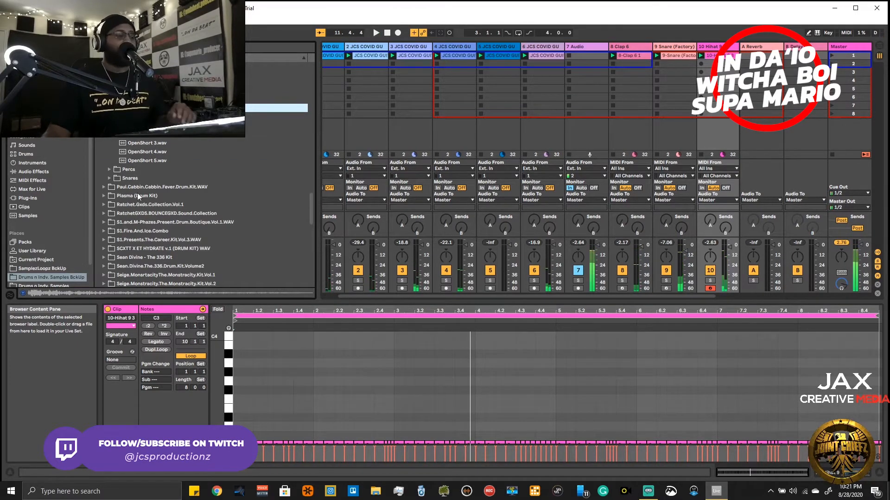
{"action": "left_click", "coordinate": [128, 125]}
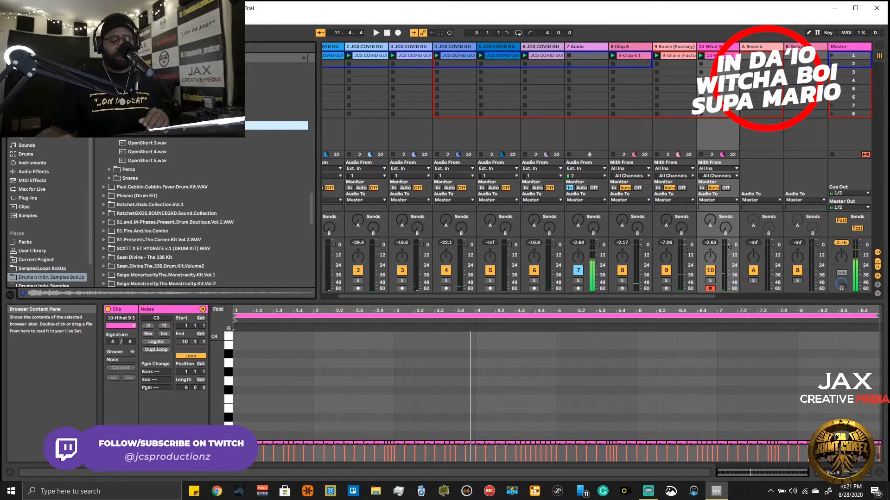
{"action": "left_click", "coordinate": [138, 135]}
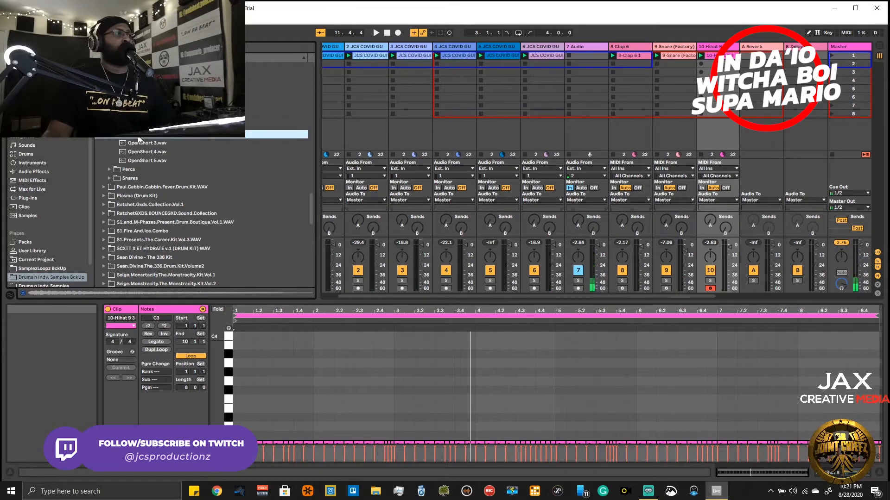
{"action": "left_click", "coordinate": [139, 139]}
{"action": "key", "text": "Up"}
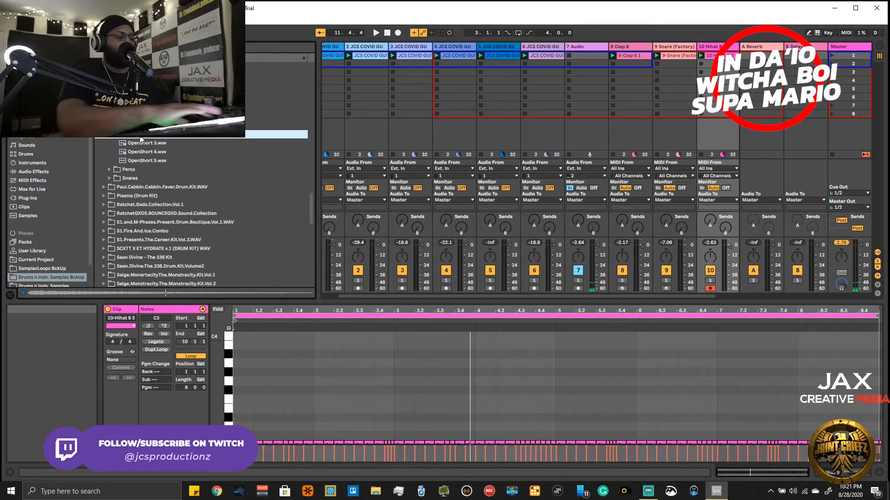
{"action": "key", "text": "space"}
{"action": "key", "text": "Up"}
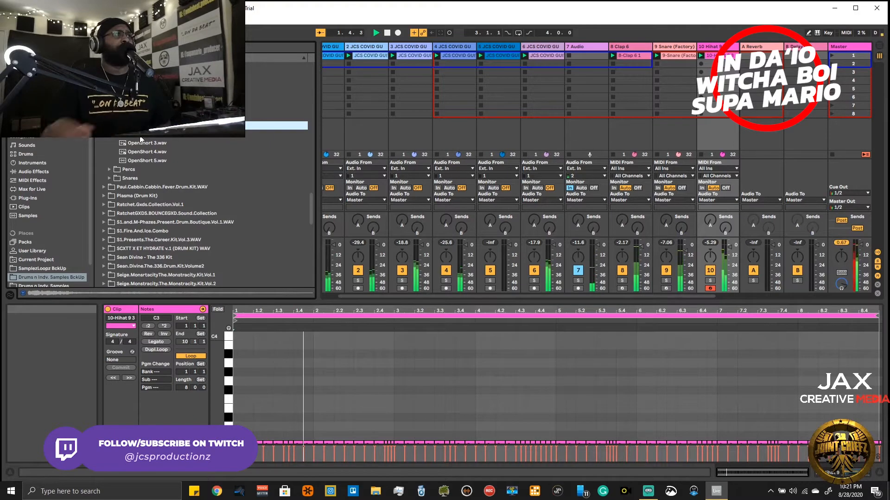
{"action": "key", "text": "Down"}
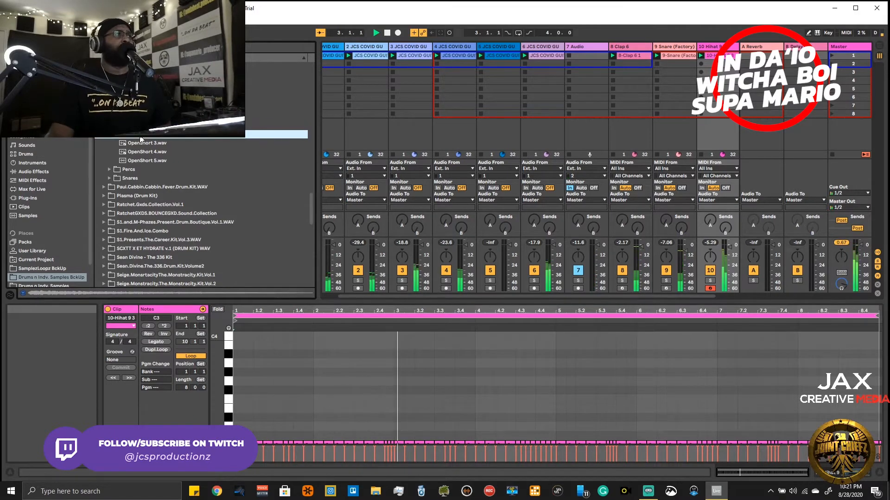
{"action": "key", "text": "Down"}
{"action": "key", "text": "Down"}
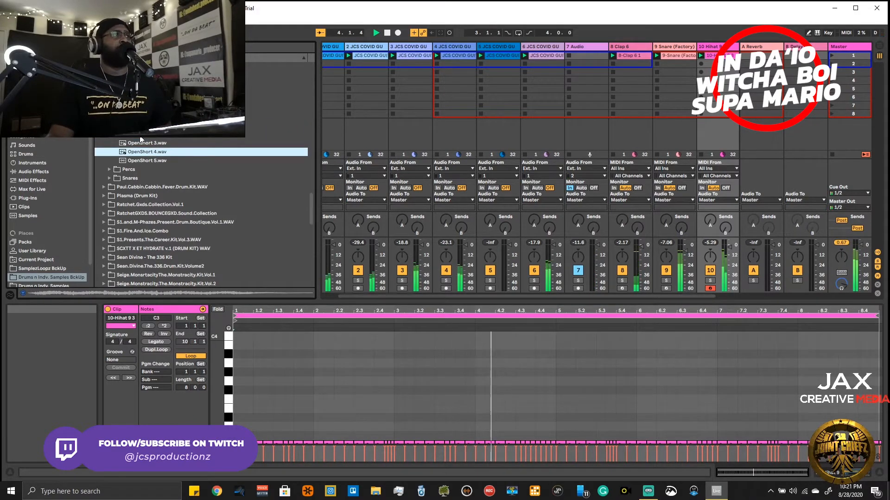
{"action": "key", "text": "Up"}
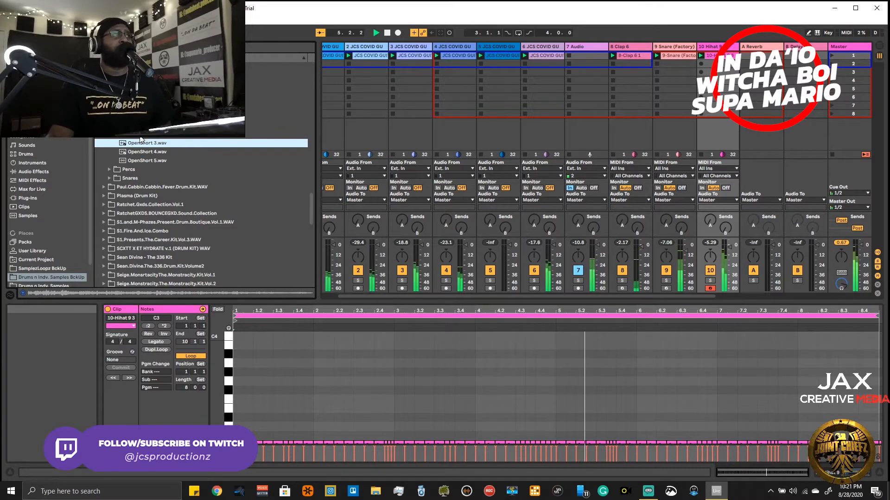
{"action": "key", "text": "Up"}
{"action": "key", "text": "Down"}
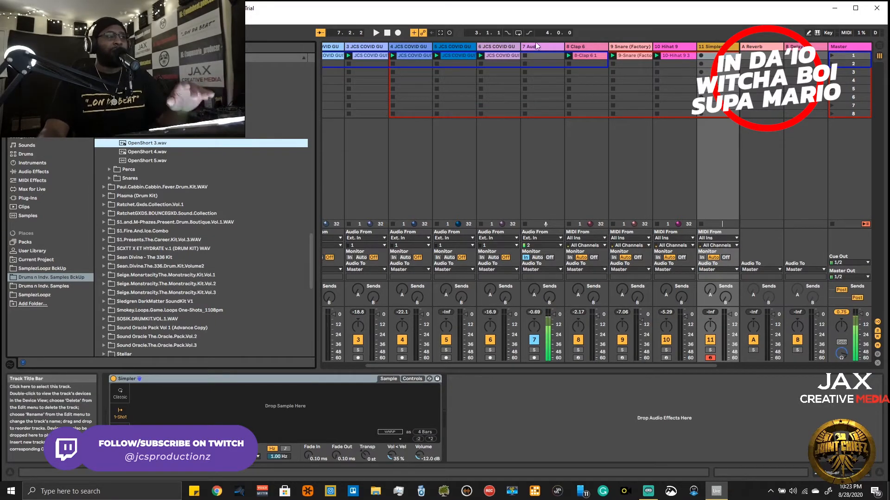
- Load OpenShort 3.wav into the empty Simpler on track 11 and rehearse an open-hat part over the loops
{"action": "left_click_drag", "start_coordinate": [142, 145], "coordinate": [256, 405]}
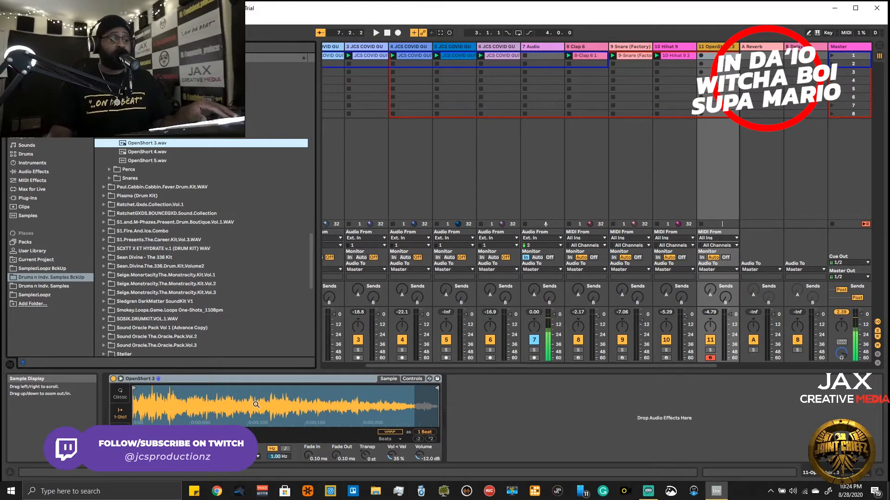
{"action": "key", "text": "space"}
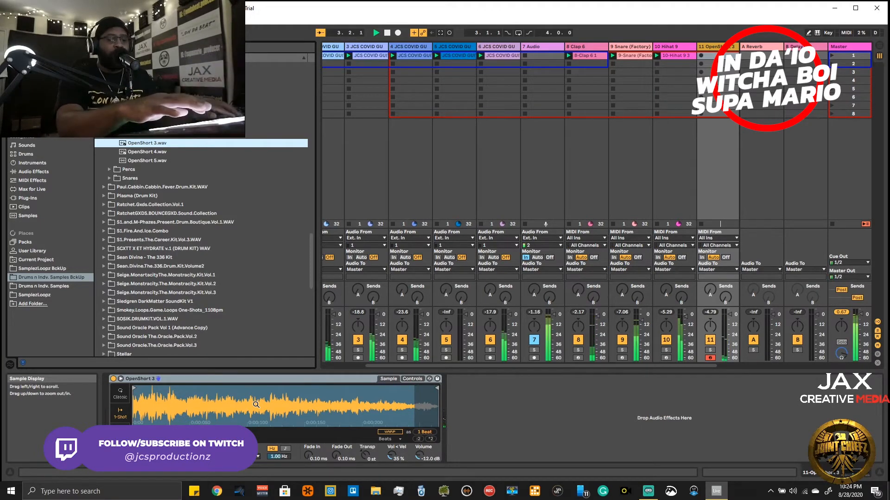
{"action": "key", "text": "space"}
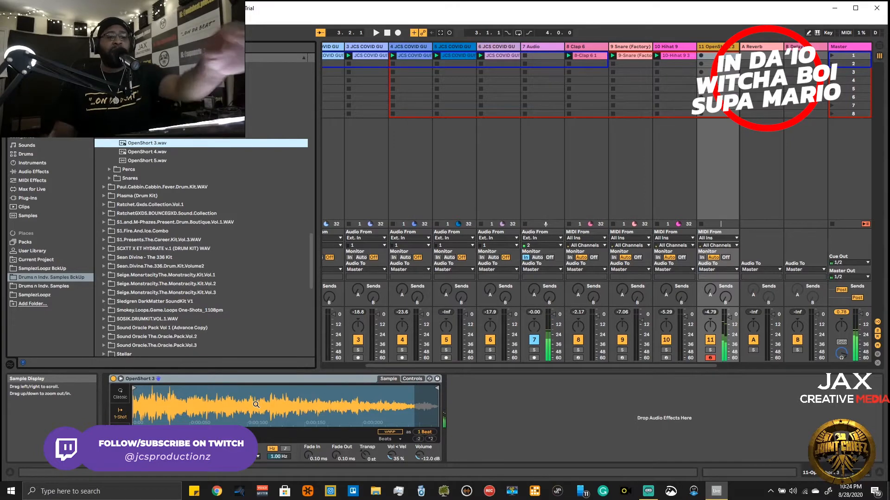
{"action": "key", "text": "space"}
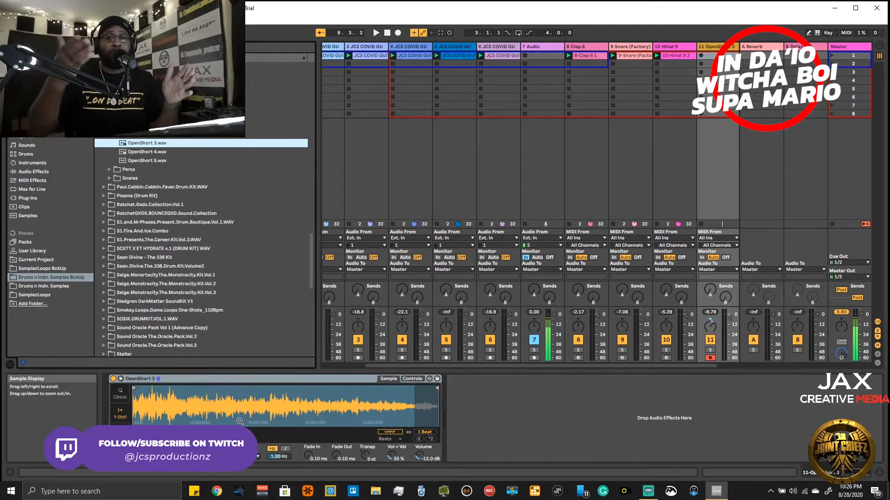
{"action": "key", "text": "space"}
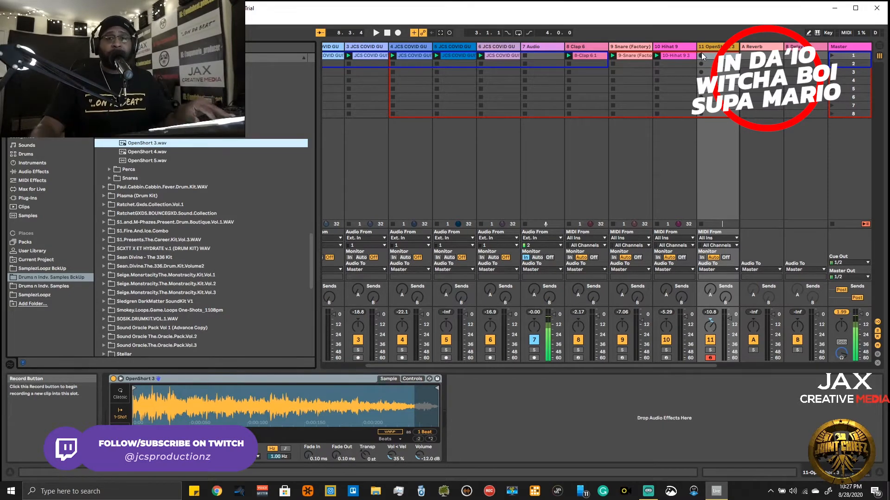
- Record an open-hat pattern into the first slot of the OpenShort 3 track and play it back with the loops
{"action": "key", "text": "space"}
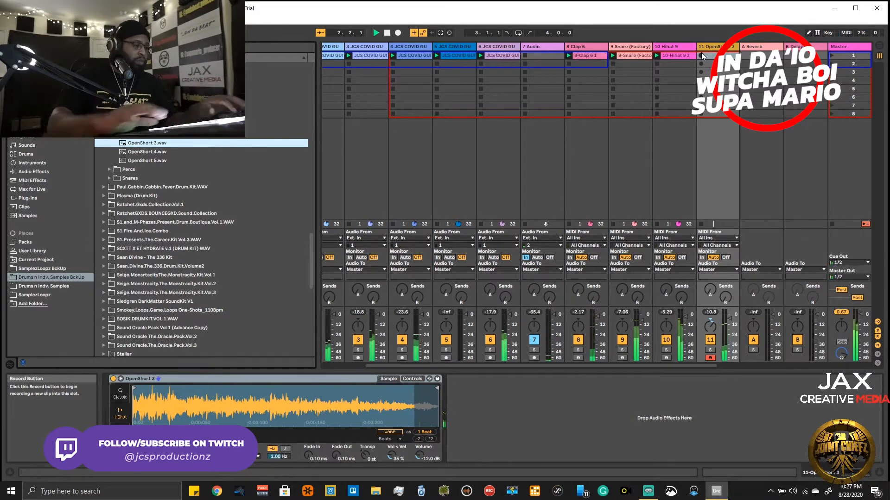
{"action": "left_click", "coordinate": [702, 52]}
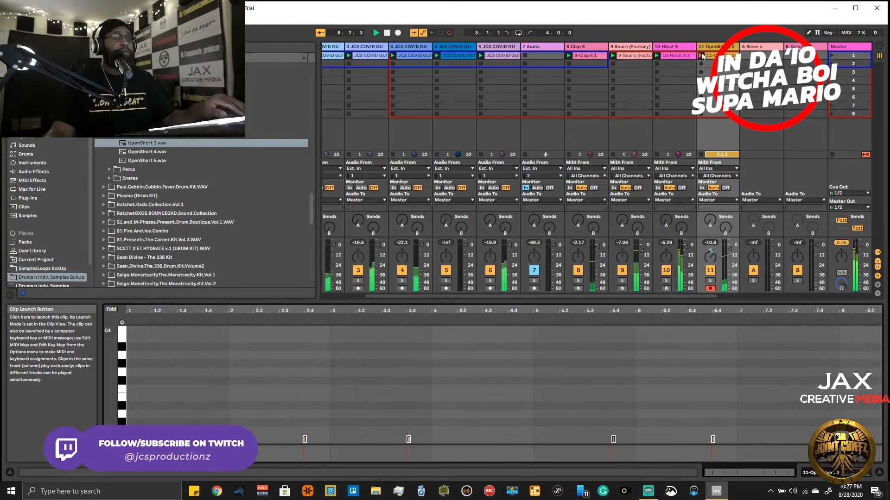
{"action": "key", "text": "space"}
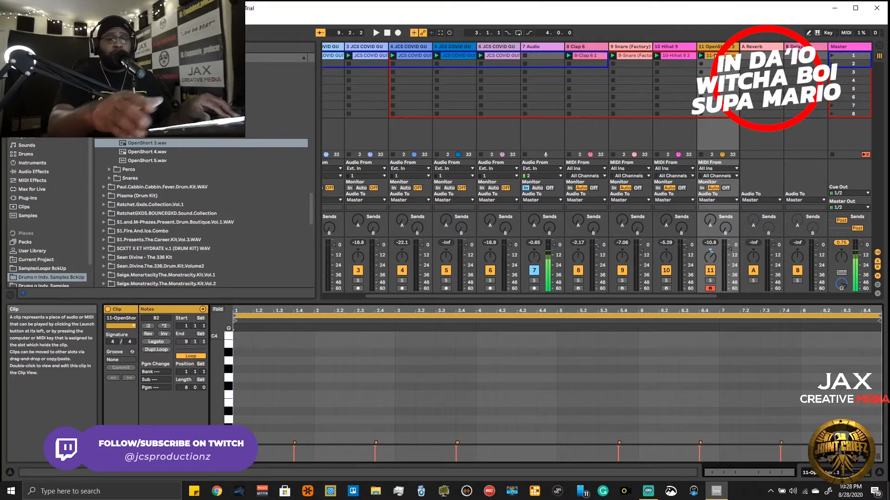
{"action": "key", "text": "space"}
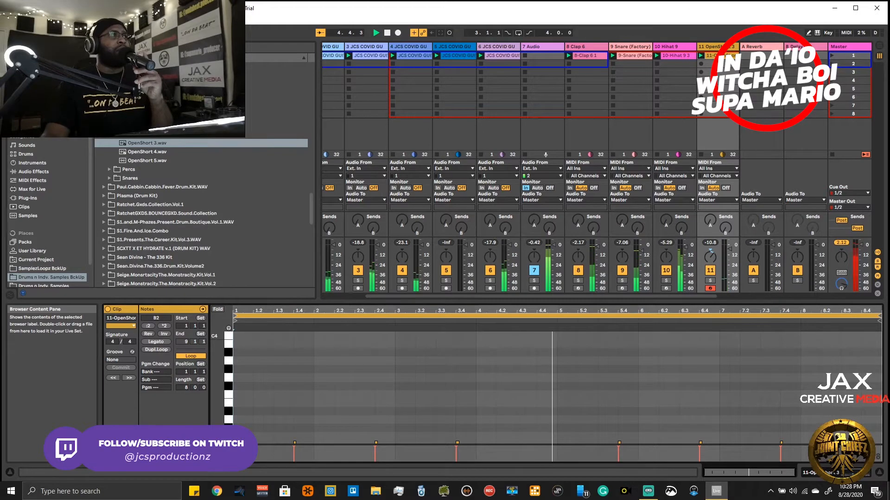
- Collapse the open-hat samples, open the kit's kick samples, and insert a new MIDI track for the kick
{"action": "left_click", "coordinate": [110, 108]}
{"action": "left_click", "coordinate": [110, 99]}
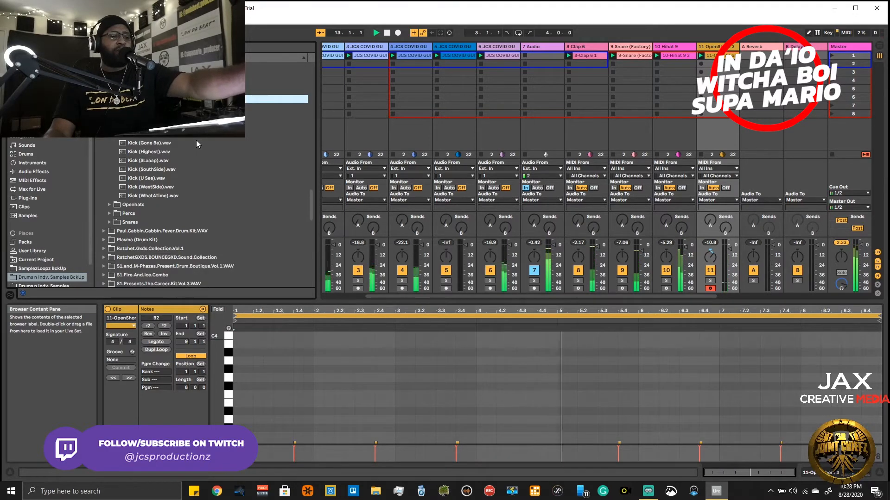
{"action": "key", "text": "ctrl+shift+t"}
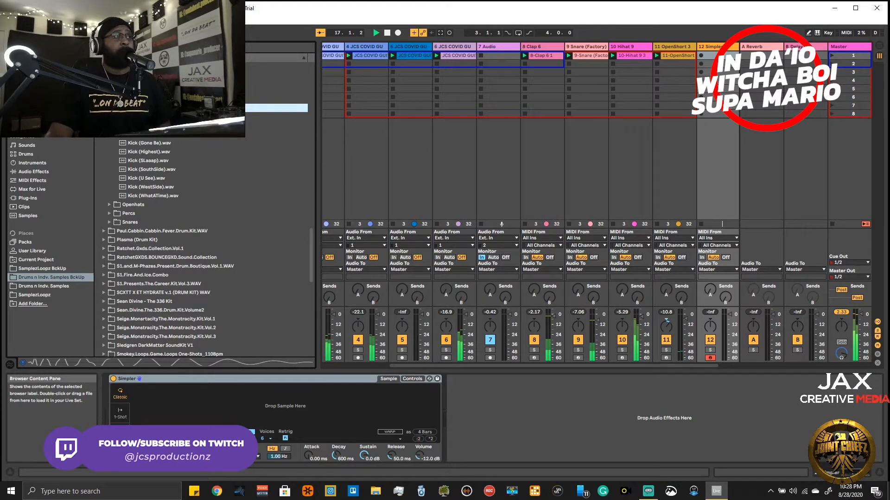
- Audition the kick samples in the kit against the playing loops and compare the candidates
{"action": "key", "text": "Down"}
{"action": "key", "text": "Down"}
{"action": "key", "text": "Down"}
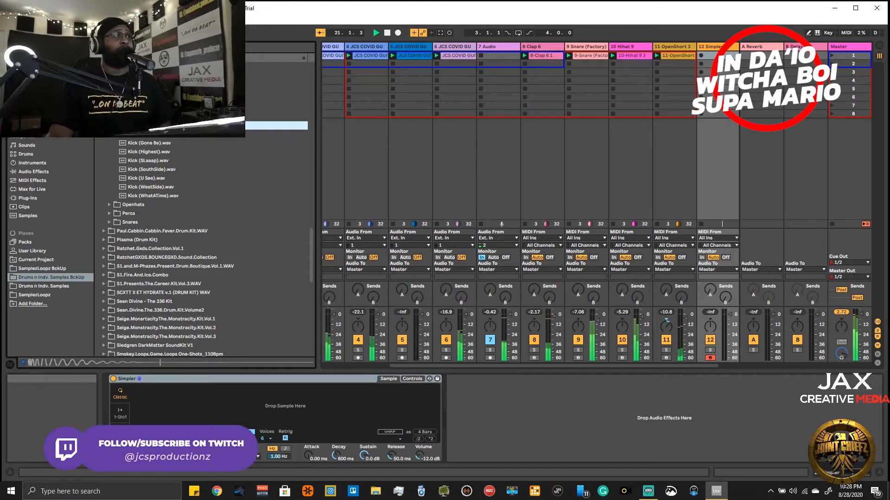
{"action": "key", "text": "Down"}
{"action": "key", "text": "Down"}
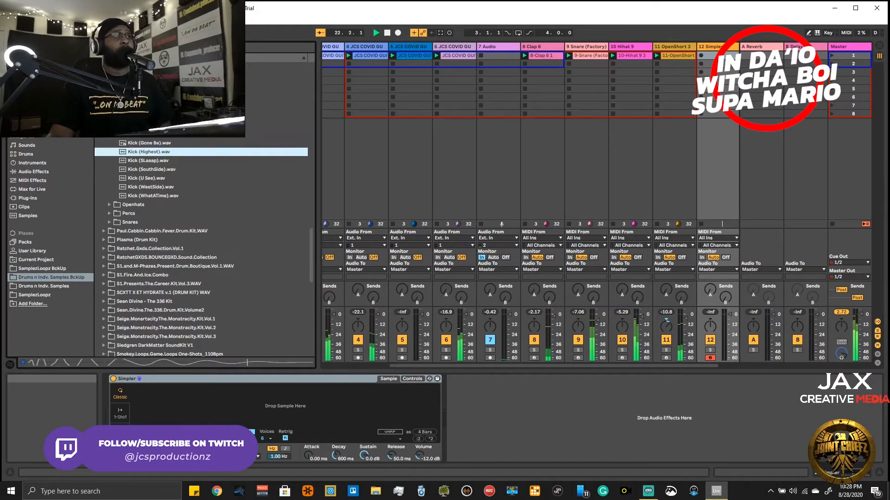
{"action": "key", "text": "Down"}
{"action": "key", "text": "Down"}
{"action": "key", "text": "Down"}
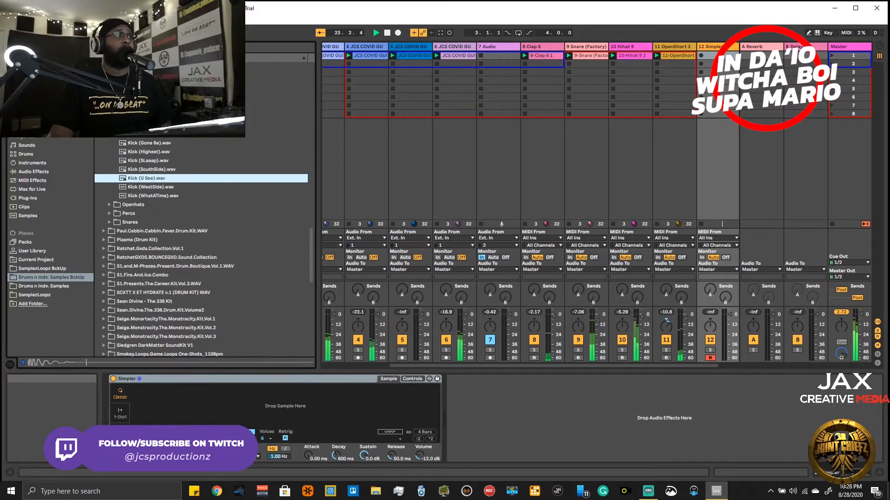
{"action": "key", "text": "Down"}
{"action": "key", "text": "Down"}
{"action": "key", "text": "Up"}
{"action": "key", "text": "Up"}
{"action": "key", "text": "Up"}
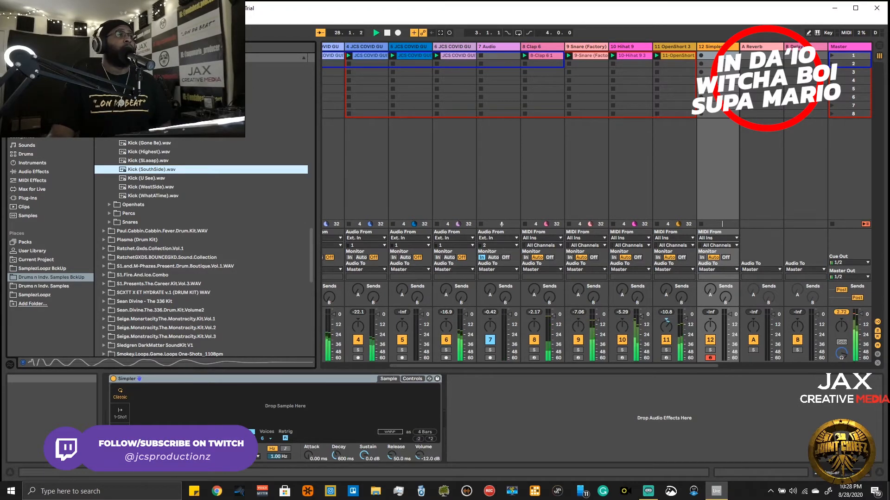
{"action": "key", "text": "Up"}
{"action": "key", "text": "Up"}
{"action": "key", "text": "Up"}
{"action": "key", "text": "Up"}
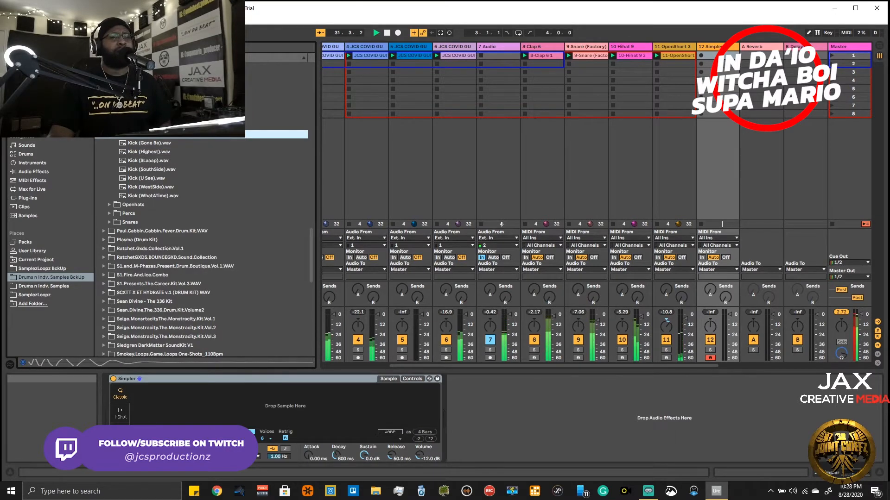
{"action": "key", "text": "Down"}
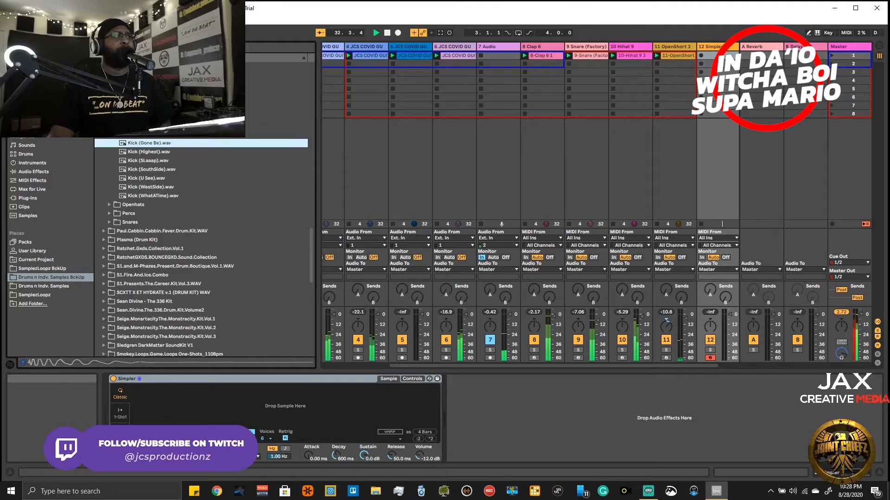
{"action": "key", "text": "Up"}
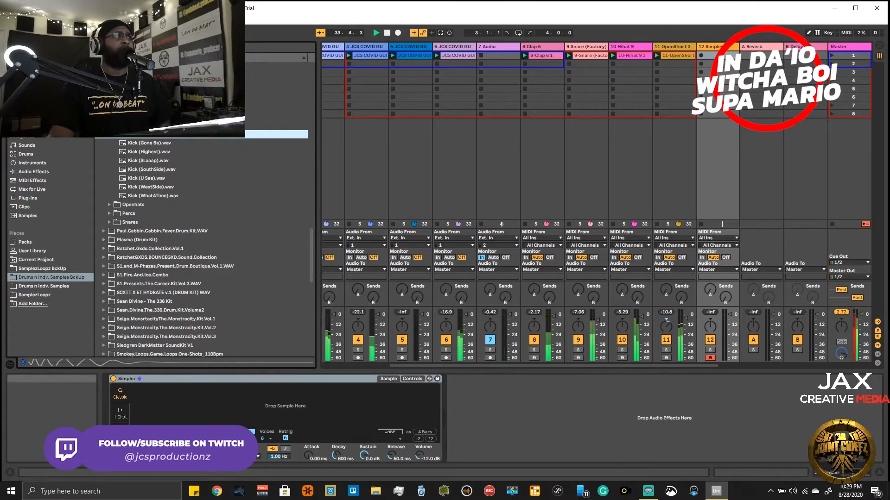
- Load Kick (Gone Be).wav into Simpler on track 12 and capture the played kick notes as a clip with Capture MIDI
{"action": "key", "text": "Down"}
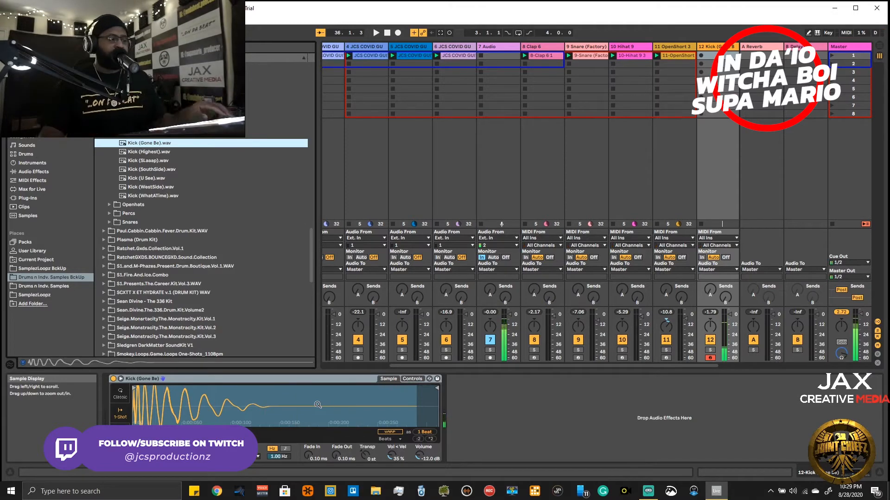
{"action": "key", "text": "space"}
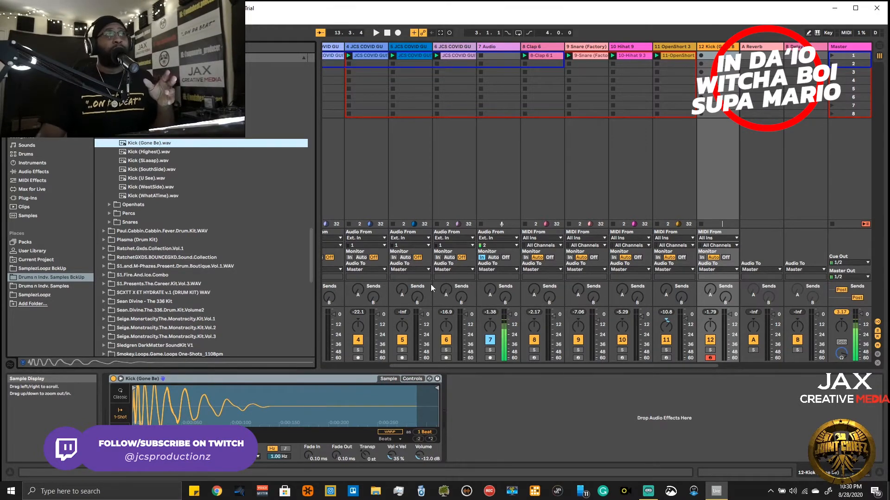
{"action": "left_click", "coordinate": [442, 32]}
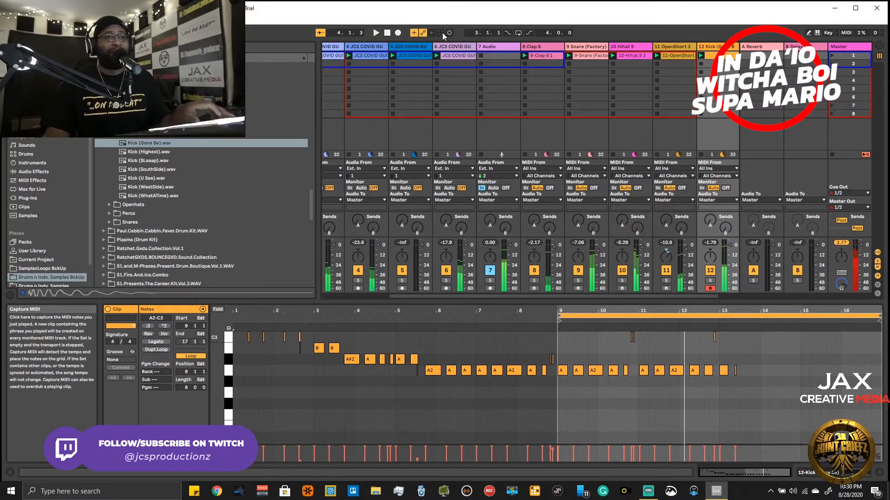
- Cut the captured kick clip from track 12 and record a new kick pattern into its first slot
{"action": "right_click", "coordinate": [730, 56]}
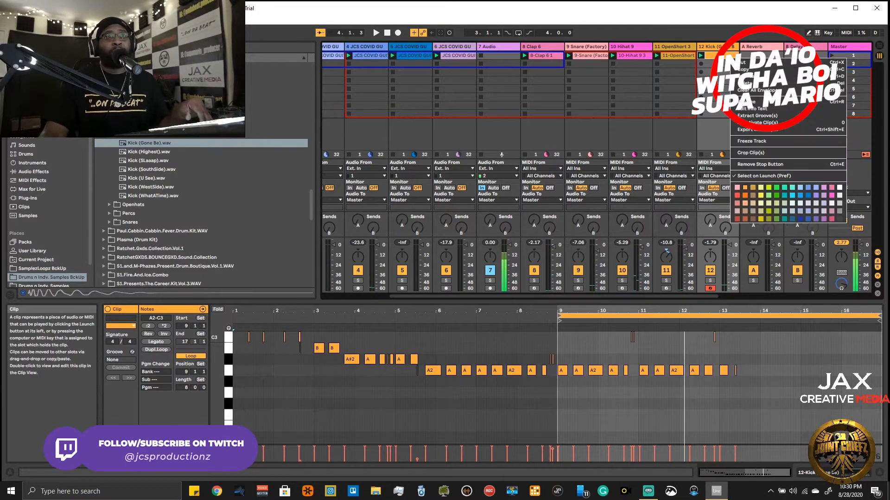
{"action": "left_click", "coordinate": [740, 60]}
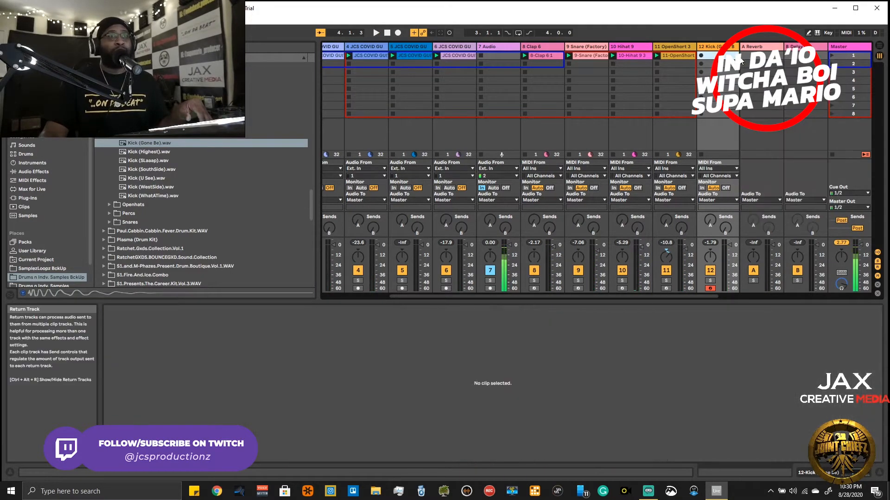
{"action": "left_click", "coordinate": [700, 56]}
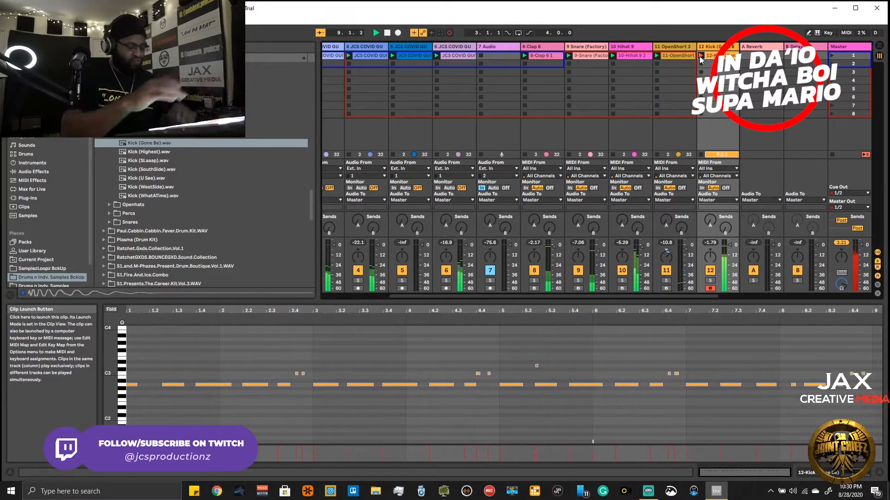
{"action": "left_click", "coordinate": [700, 55]}
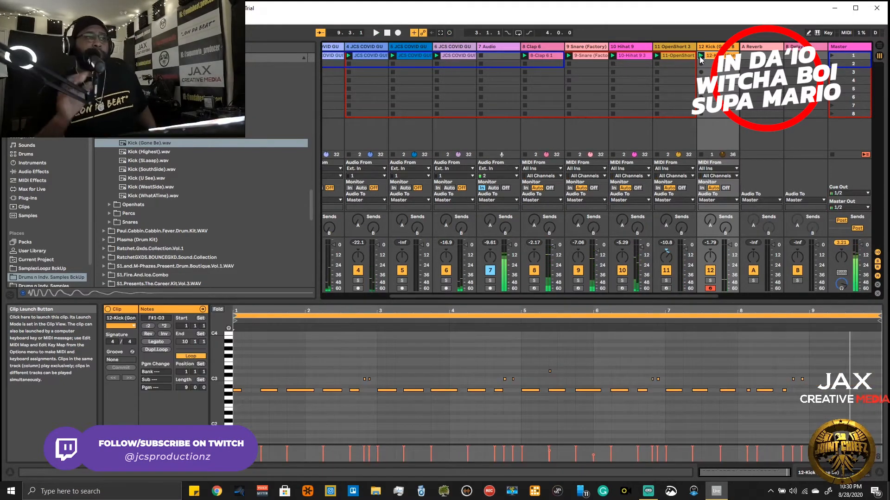
- Delete the stray C3 to D3 notes from the new kick clip and set its loop length to 8 bars
{"action": "left_click_drag", "start_coordinate": [821, 361], "coordinate": [361, 381]}
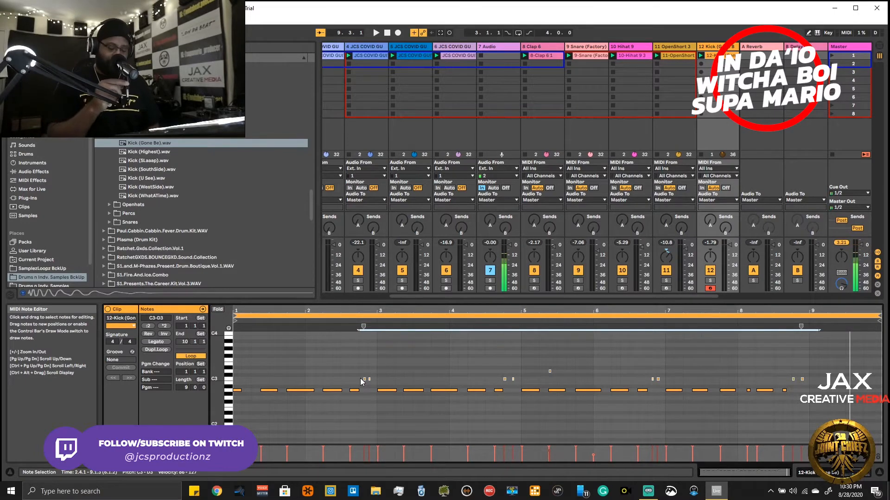
{"action": "key", "text": "Delete"}
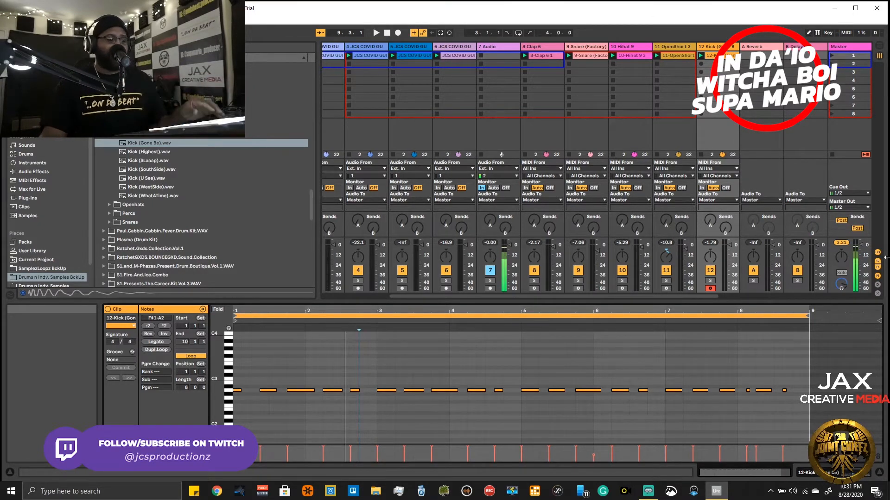
- Play back the edited kick clip together with the other drum clips and the JCS COVID loops
{"action": "key", "text": "space"}
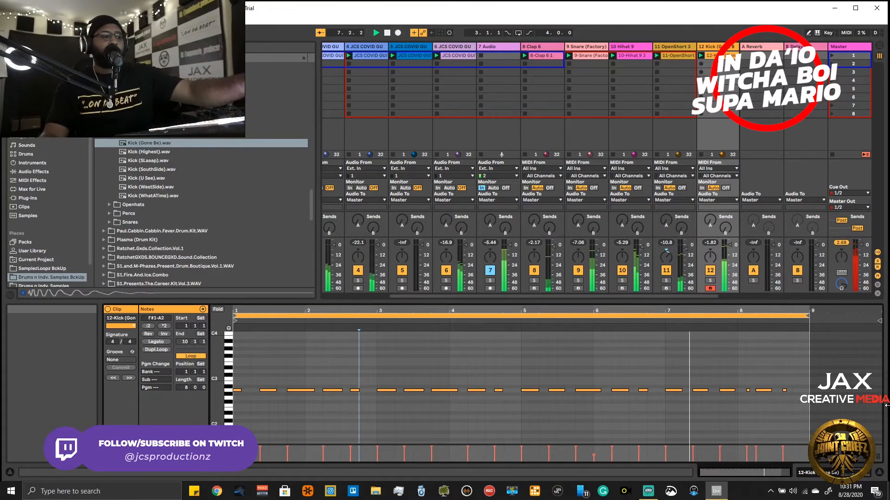
{"action": "key", "text": "Right"}
{"action": "key", "text": "Right"}
{"action": "key", "text": "Right"}
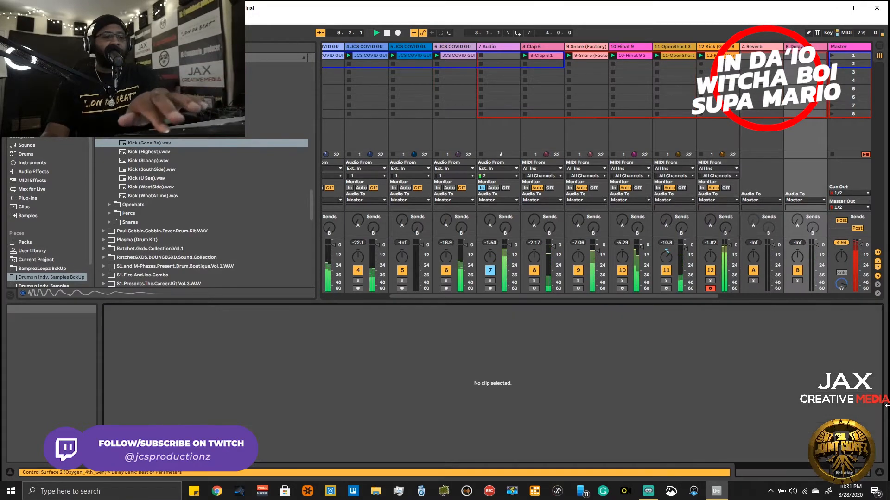
{"action": "key", "text": "Left"}
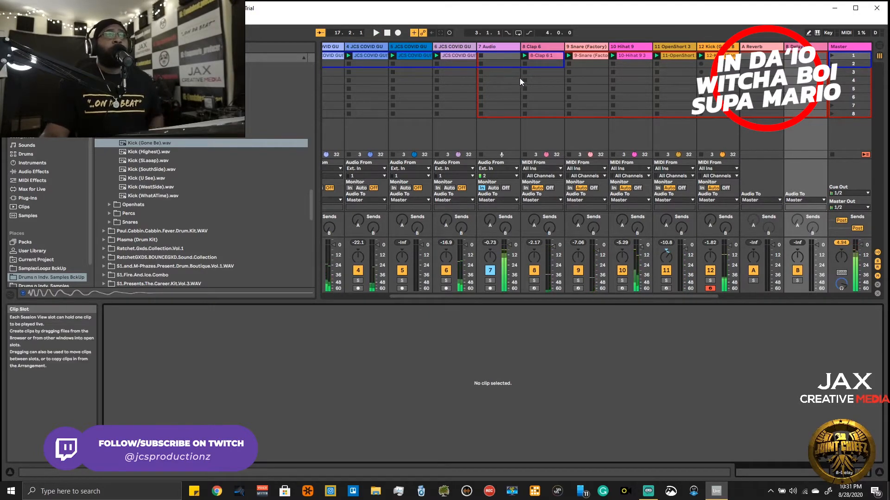
- Move the 7 Audio track to the first position, ahead of the JCS COVID loop tracks
{"action": "left_click_drag", "start_coordinate": [502, 49], "coordinate": [330, 48]}
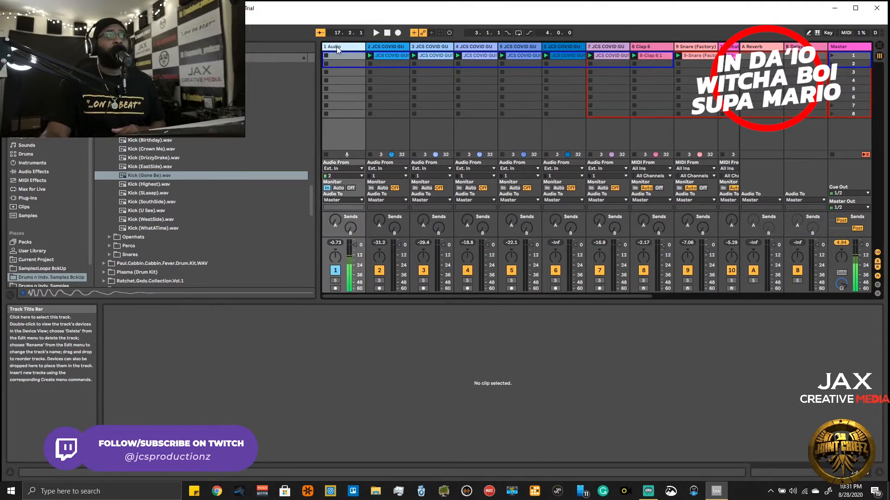
{"action": "left_click_drag", "start_coordinate": [521, 298], "coordinate": [784, 231]}
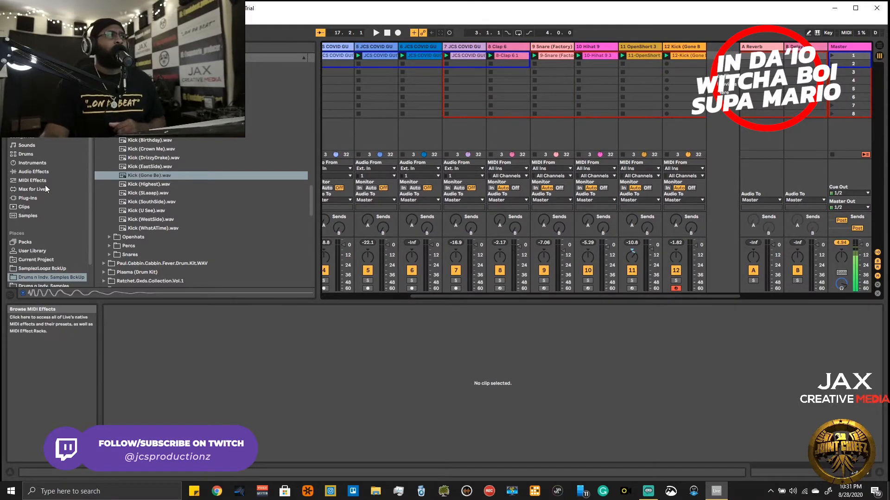
- Load the Heat Up 3 64bit plug-in instrument onto a new MIDI track after the kick track
{"action": "left_click", "coordinate": [35, 195]}
{"action": "scroll", "coordinate": [142, 160], "scroll_direction": "up", "scroll_amount": 10}
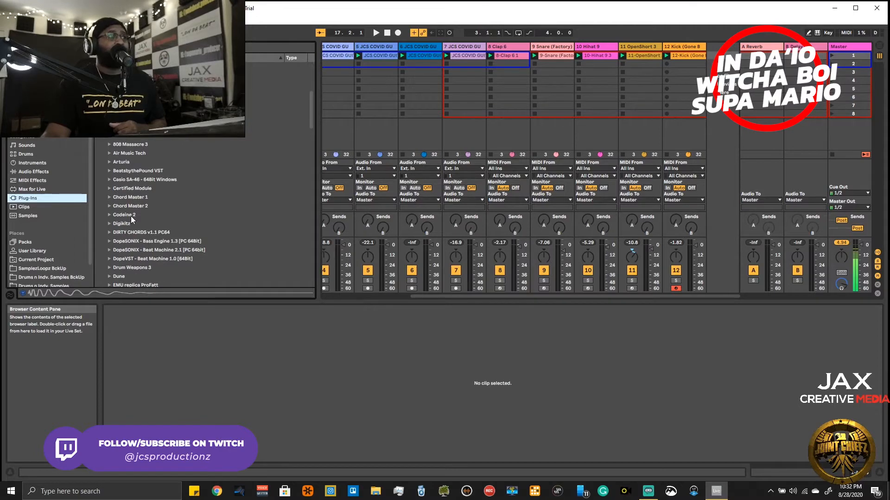
{"action": "scroll", "coordinate": [136, 232], "scroll_direction": "down", "scroll_amount": 6}
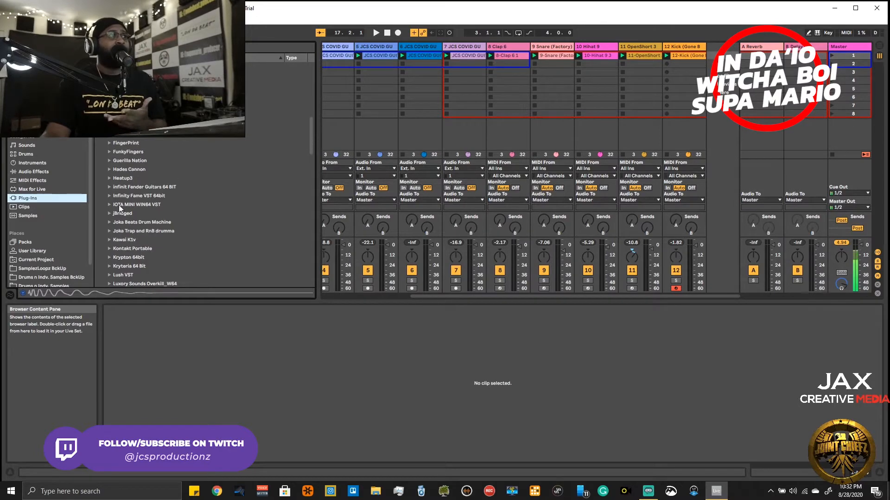
{"action": "left_click", "coordinate": [109, 178]}
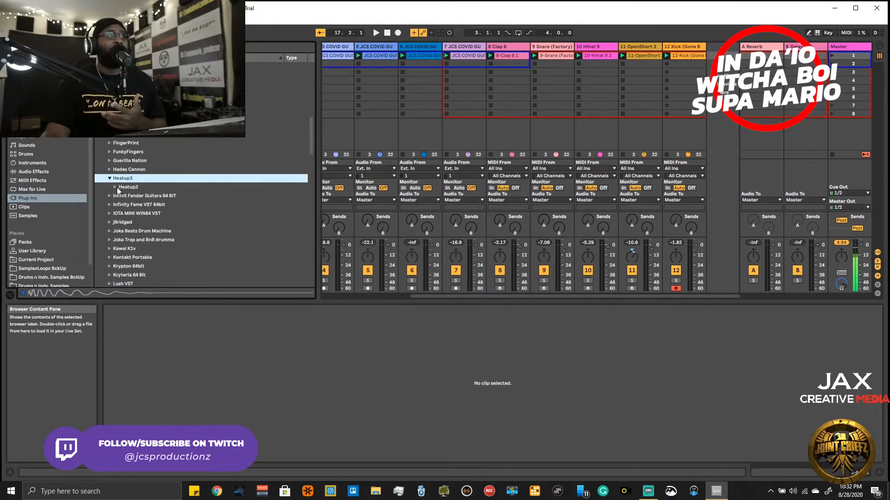
{"action": "left_click", "coordinate": [116, 187]}
{"action": "left_click_drag", "start_coordinate": [129, 195], "coordinate": [719, 81]}
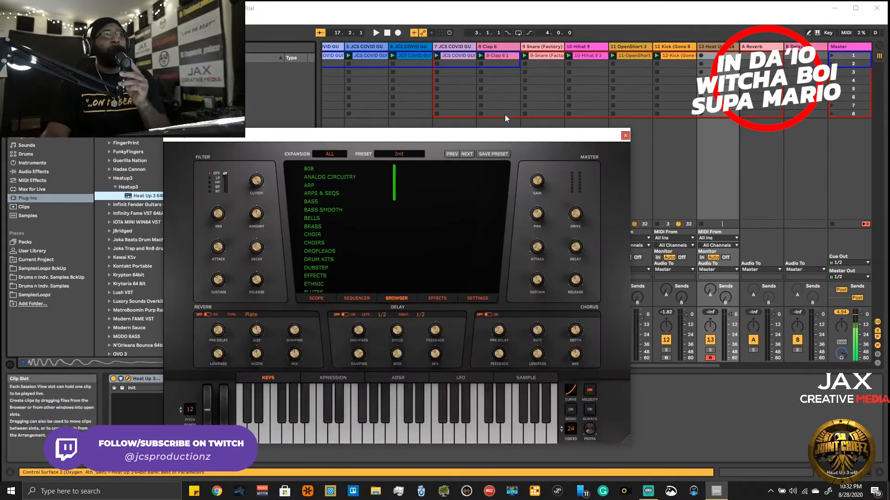
- Load the BLOODY 808 preset from the 6IX expansion in Heat Up 3 and try it against the playing loops
{"action": "left_click_drag", "start_coordinate": [498, 140], "coordinate": [654, 111]}
{"action": "left_click", "coordinate": [492, 126]}
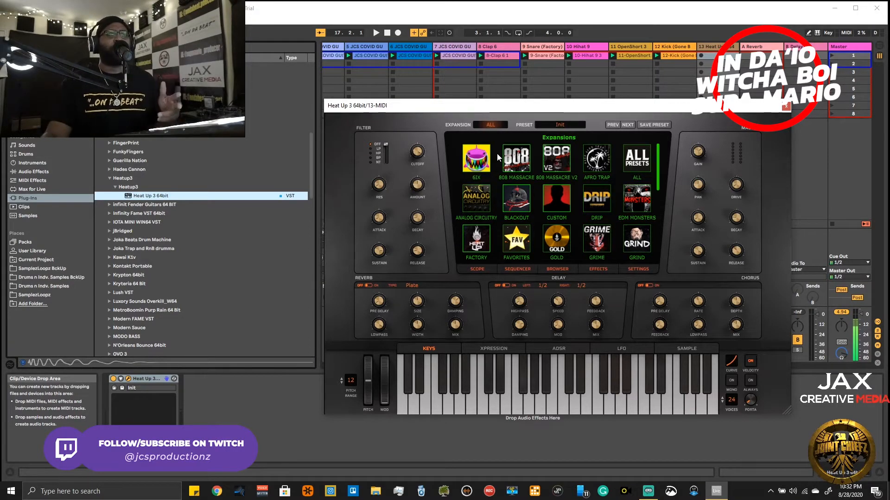
{"action": "left_click_drag", "start_coordinate": [517, 110], "coordinate": [447, 160]}
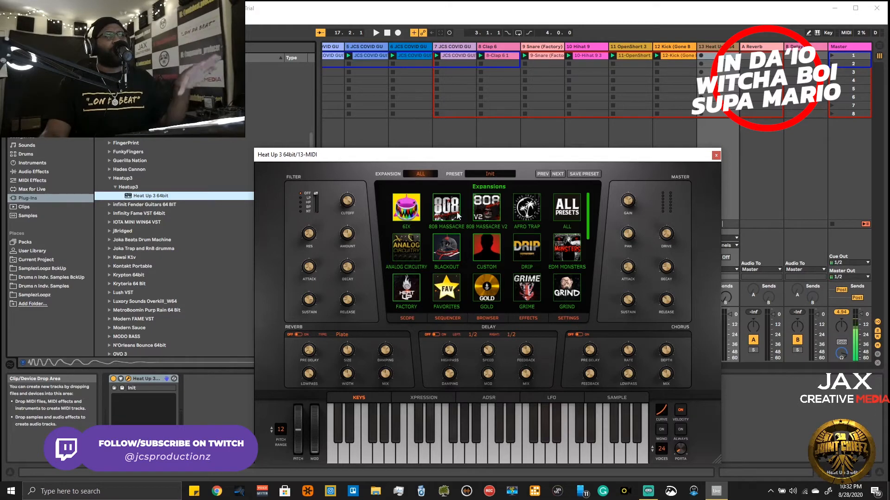
{"action": "left_click", "coordinate": [415, 211]}
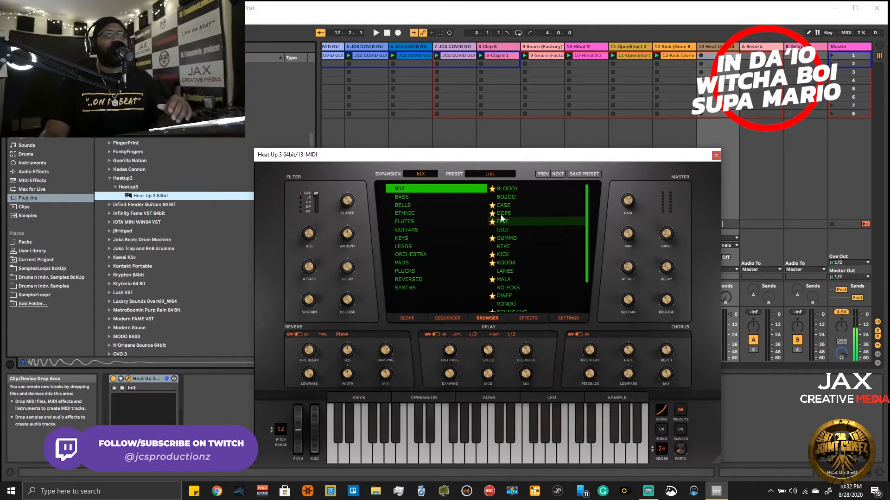
{"action": "left_click", "coordinate": [504, 190]}
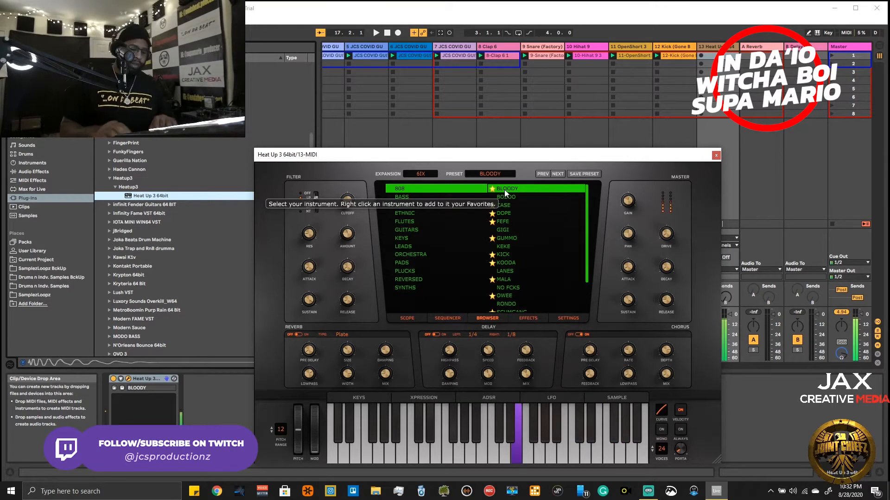
{"action": "key", "text": "space"}
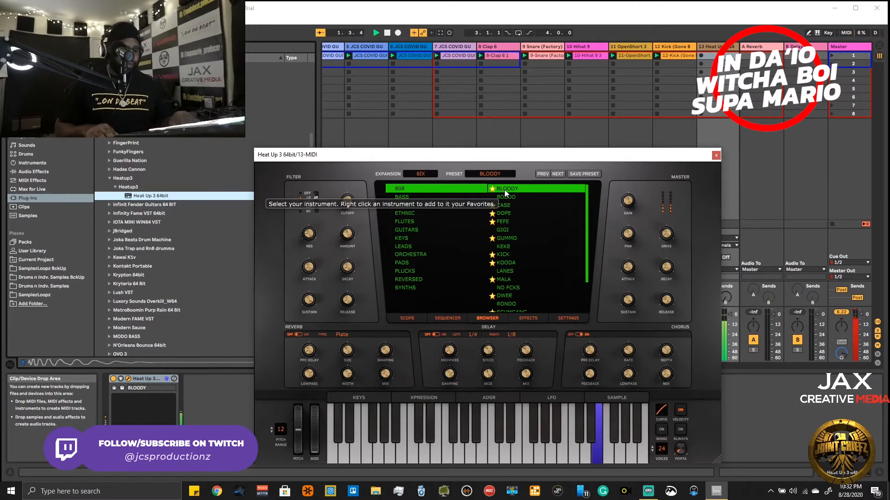
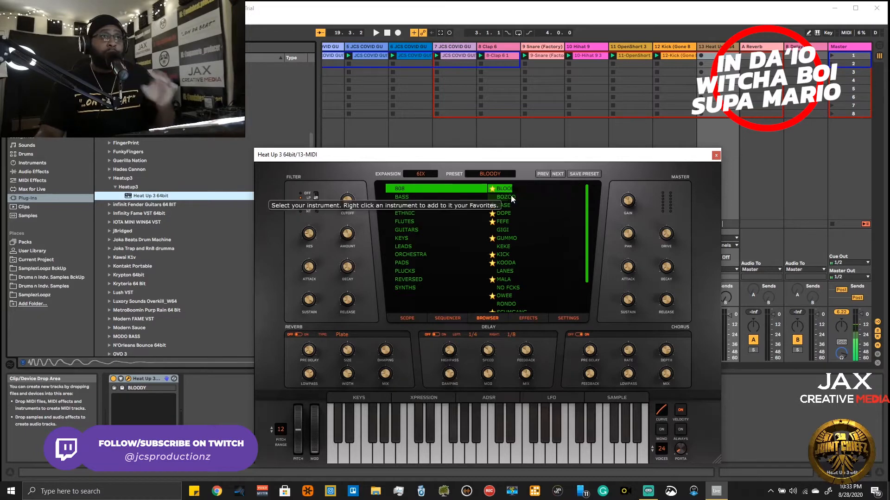
- Audition the BOZOO, CASE, DOPE and FEFE 808 presets in Heat Up 3 against the playing loops
{"action": "left_click", "coordinate": [512, 194]}
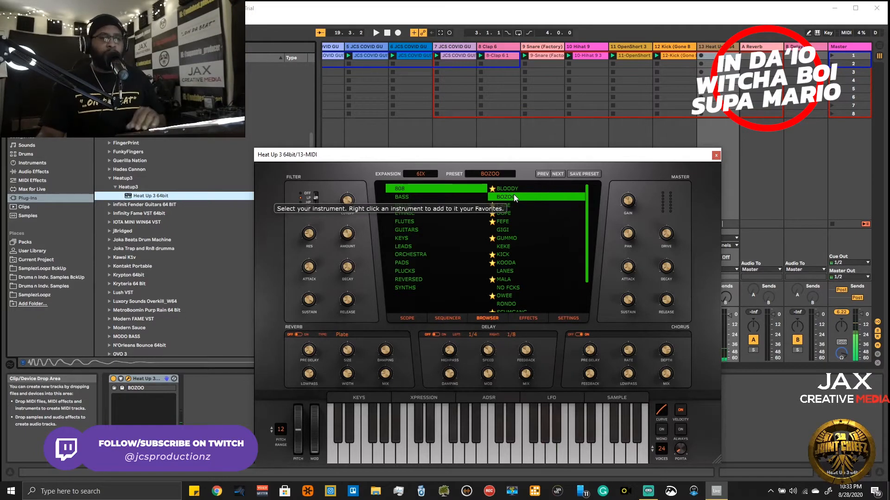
{"action": "key", "text": "space"}
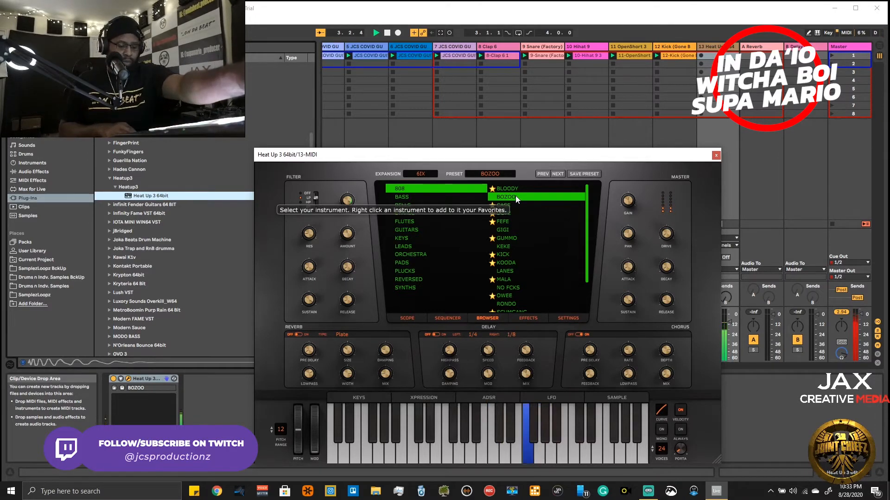
{"action": "left_click", "coordinate": [518, 205]}
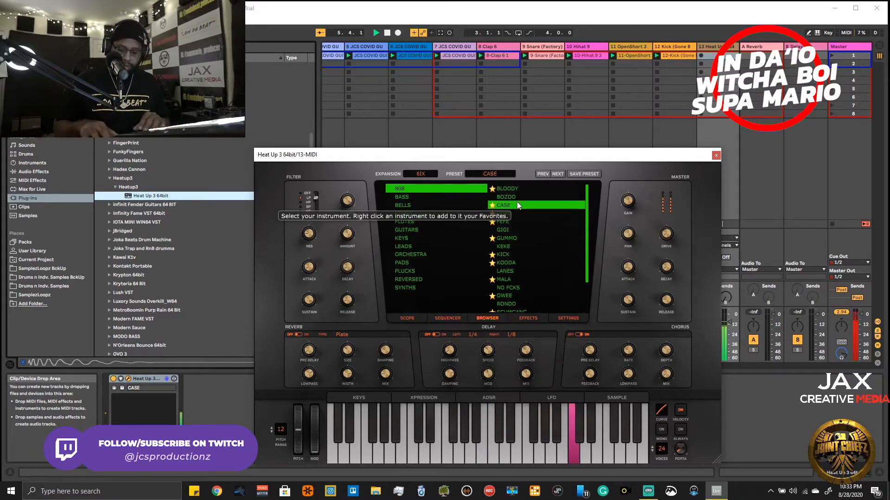
{"action": "left_click", "coordinate": [502, 213]}
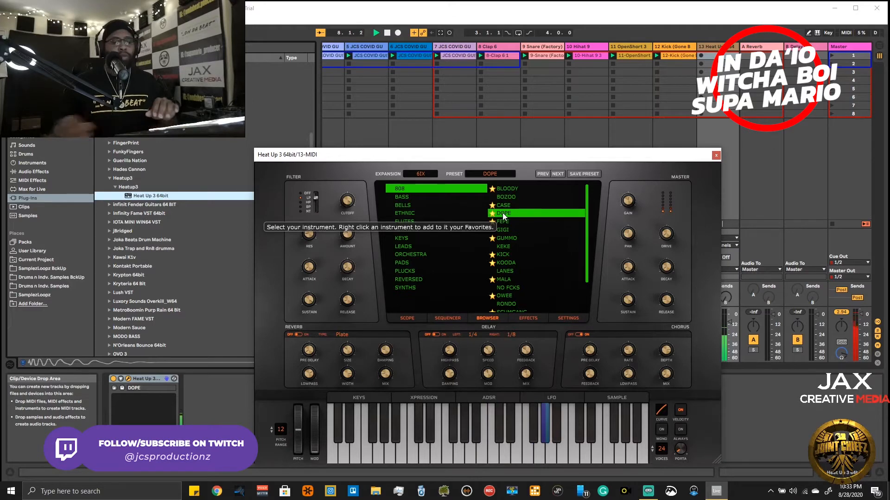
{"action": "left_click", "coordinate": [508, 225]}
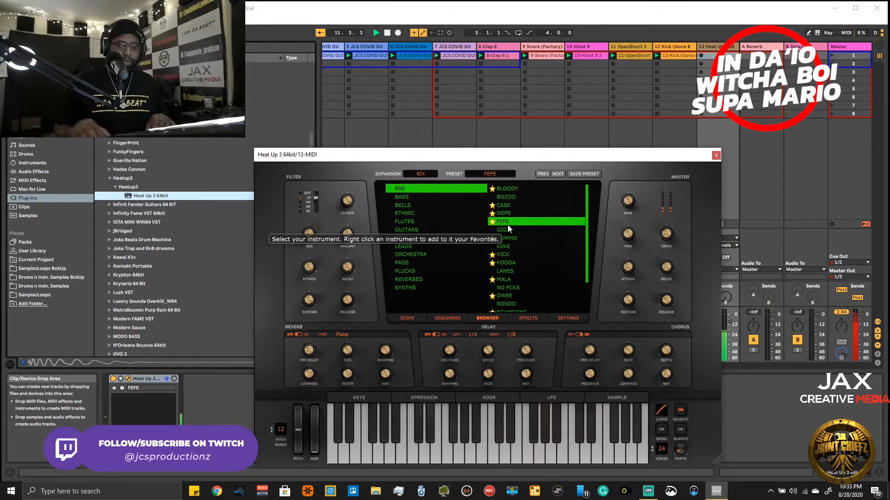
- Audition the GIGI, GUMMO, KEKE, KICK and KOODA 808 presets with the loops, and close the plug-in window
{"action": "left_click", "coordinate": [511, 232]}
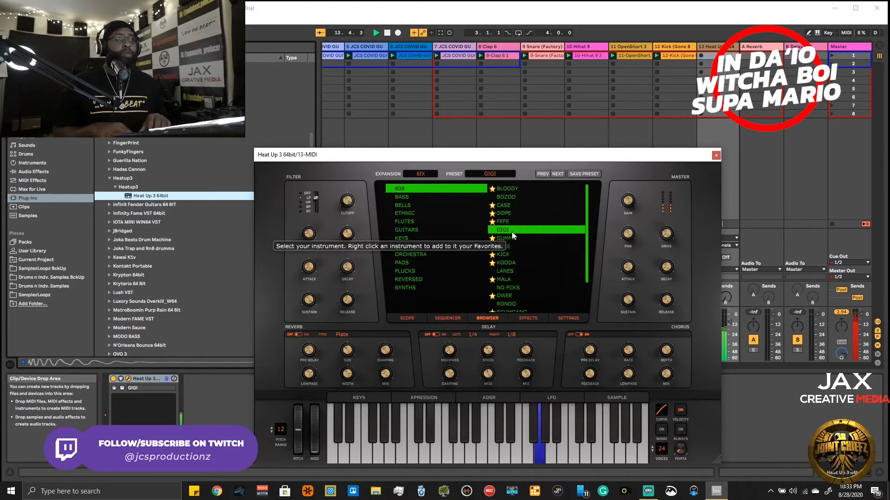
{"action": "left_click", "coordinate": [514, 238]}
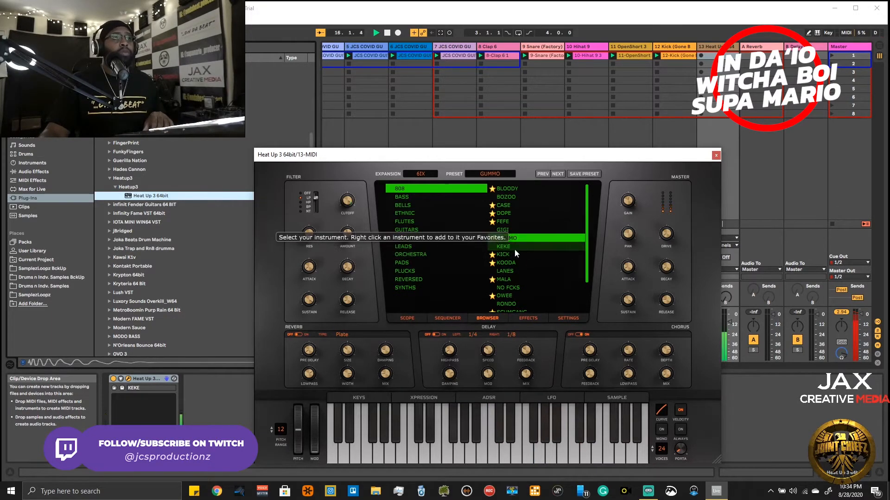
{"action": "left_click", "coordinate": [514, 247]}
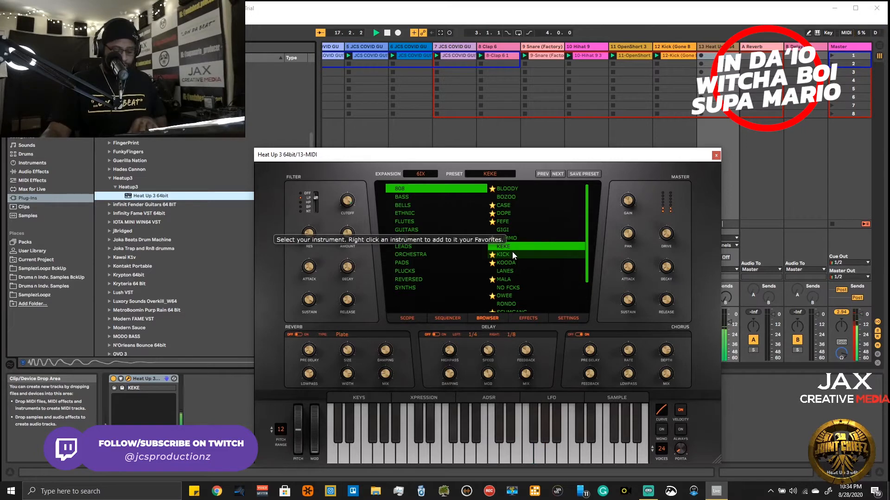
{"action": "left_click", "coordinate": [513, 254]}
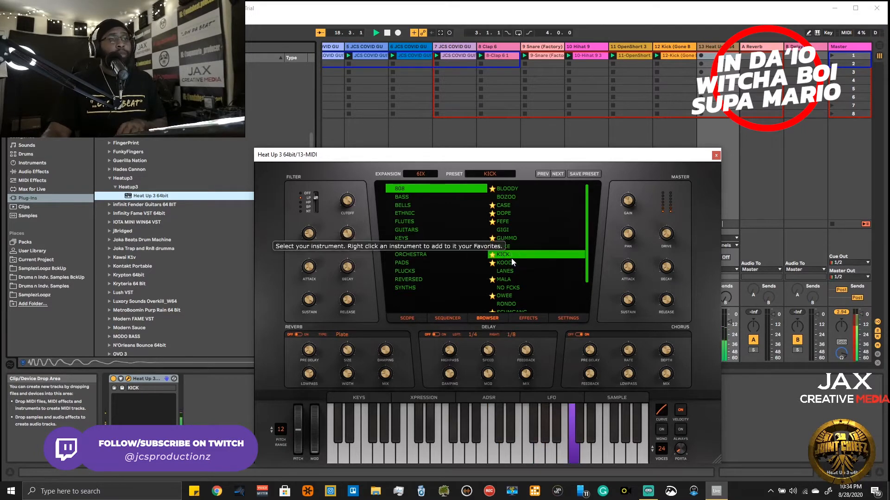
{"action": "left_click", "coordinate": [512, 264]}
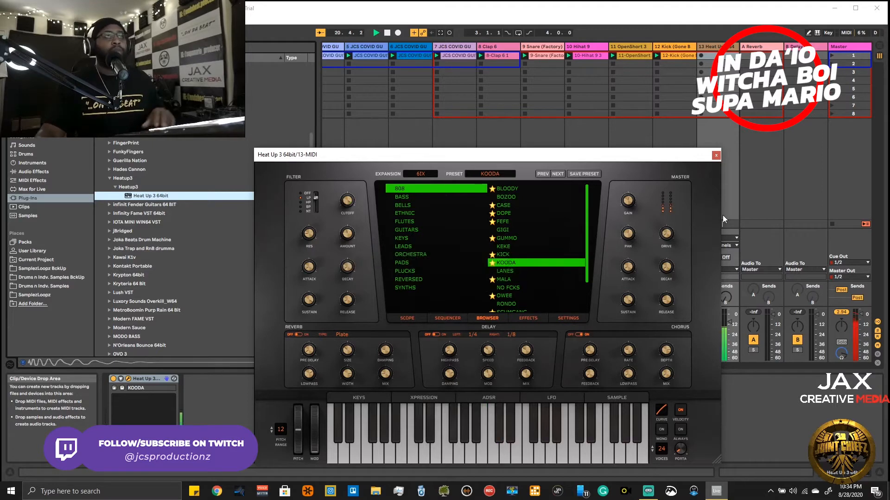
{"action": "left_click", "coordinate": [731, 161]}
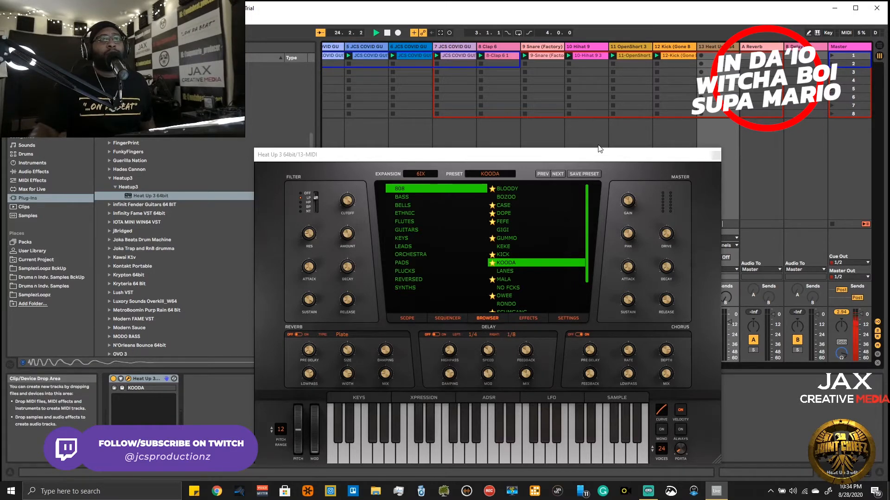
{"action": "left_click", "coordinate": [716, 156]}
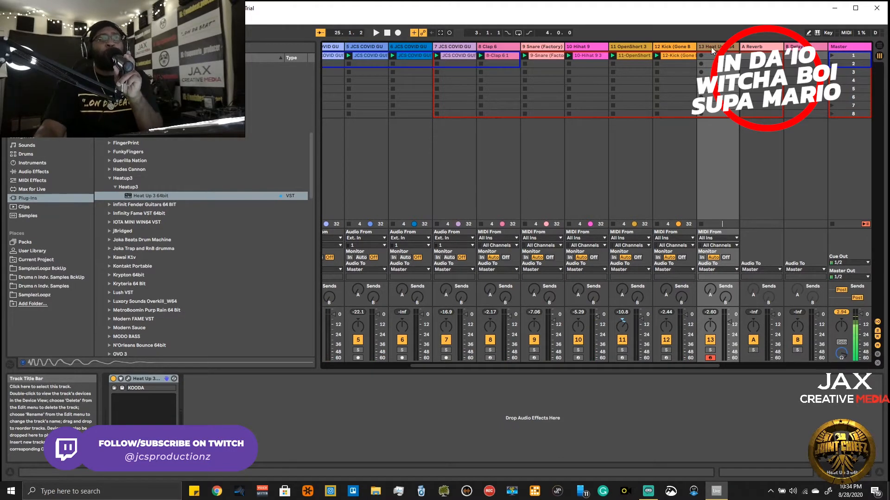
- Select tracks 2 through 12 together, from the first JCS COVID loop to the kick, leaving out the Heat Up 3 track
{"action": "left_click", "coordinate": [690, 49]}
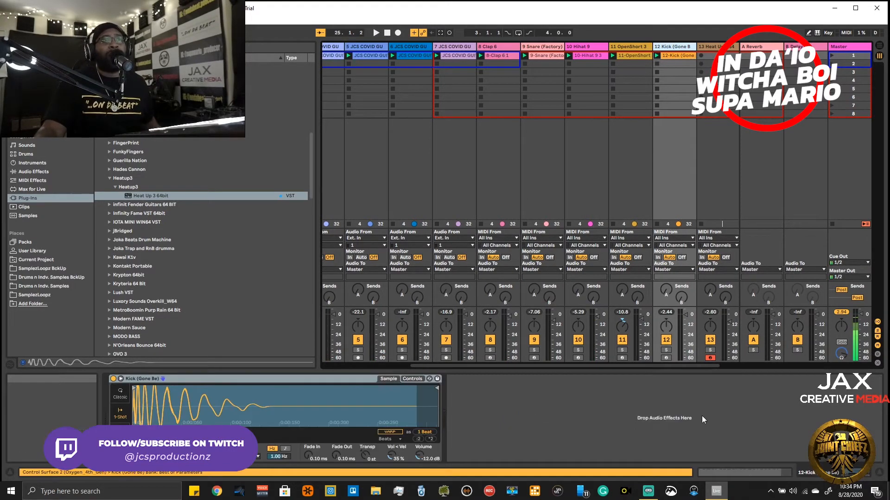
{"action": "left_click_drag", "start_coordinate": [678, 367], "coordinate": [591, 366]}
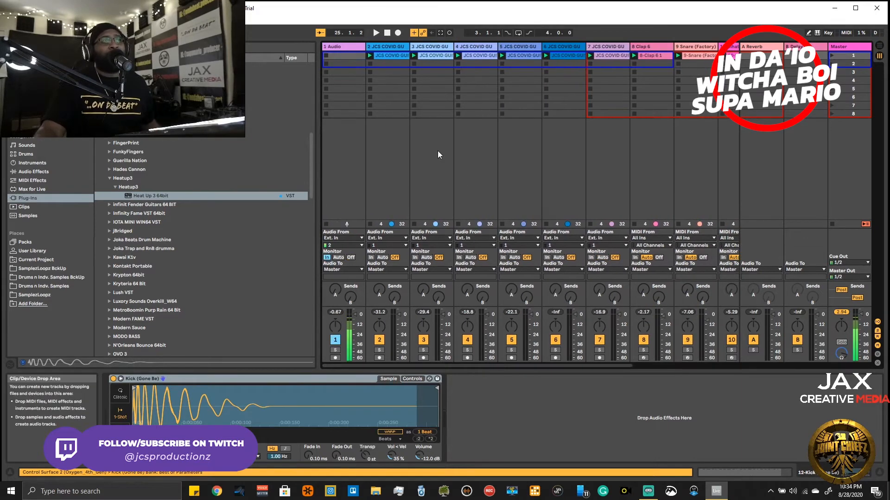
{"action": "left_click", "coordinate": [391, 46]}
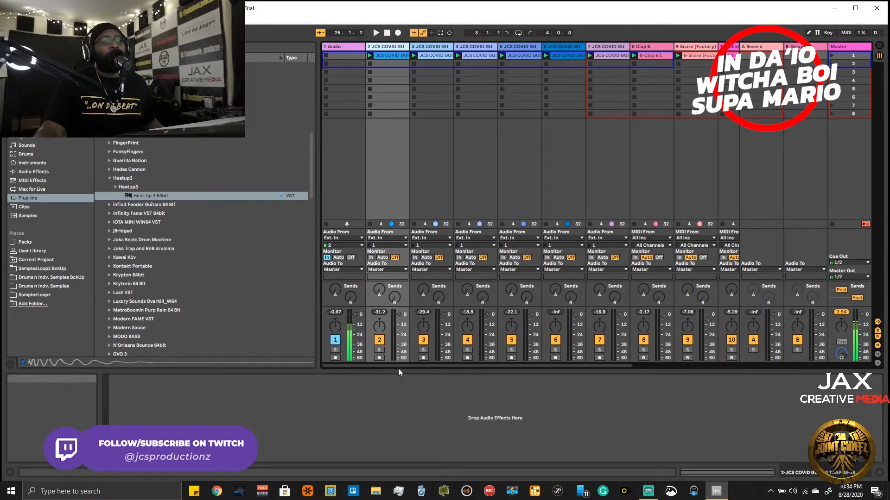
{"action": "left_click_drag", "start_coordinate": [410, 361], "coordinate": [533, 356]}
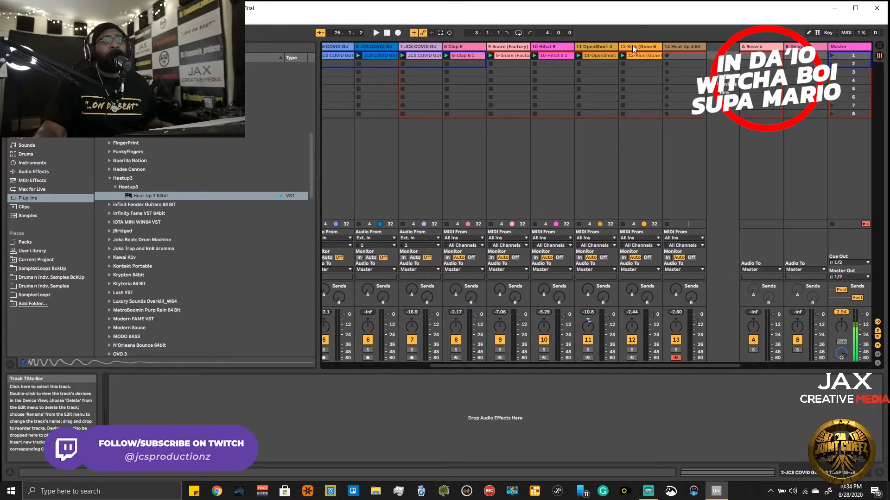
{"action": "left_click_drag", "start_coordinate": [440, 366], "coordinate": [374, 366]}
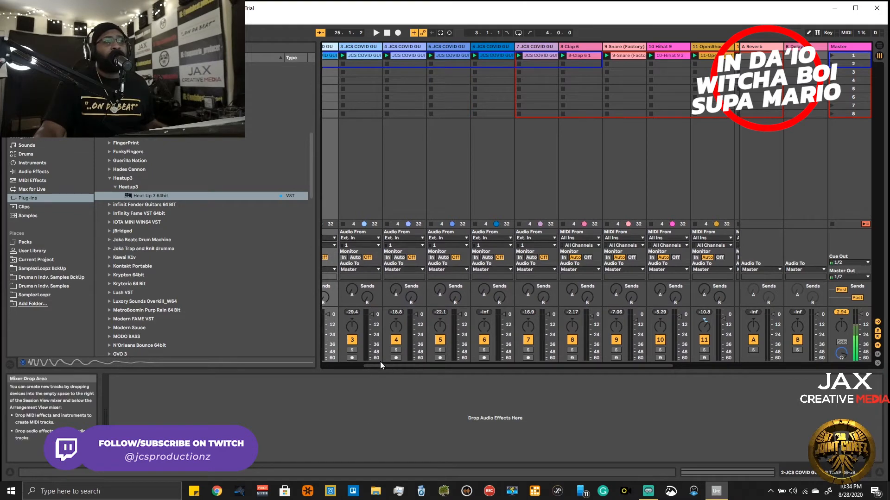
{"action": "left_click_drag", "start_coordinate": [373, 365], "coordinate": [349, 364]}
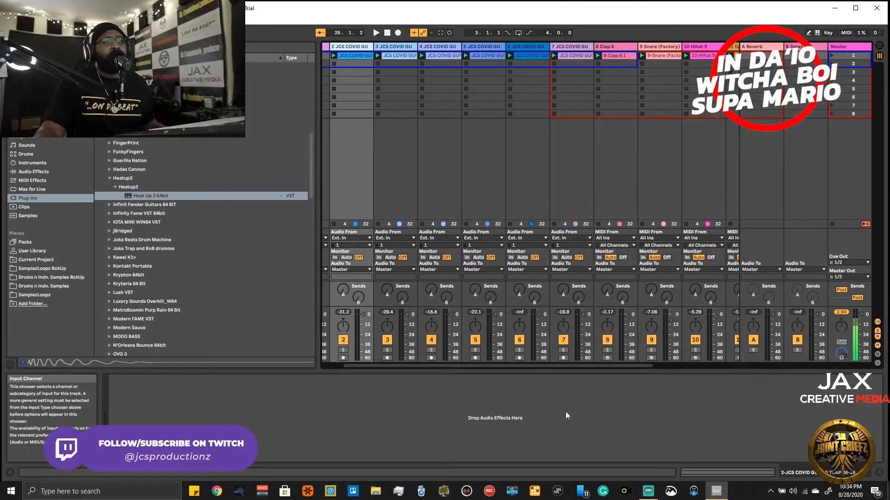
{"action": "left_click_drag", "start_coordinate": [540, 364], "coordinate": [579, 366]}
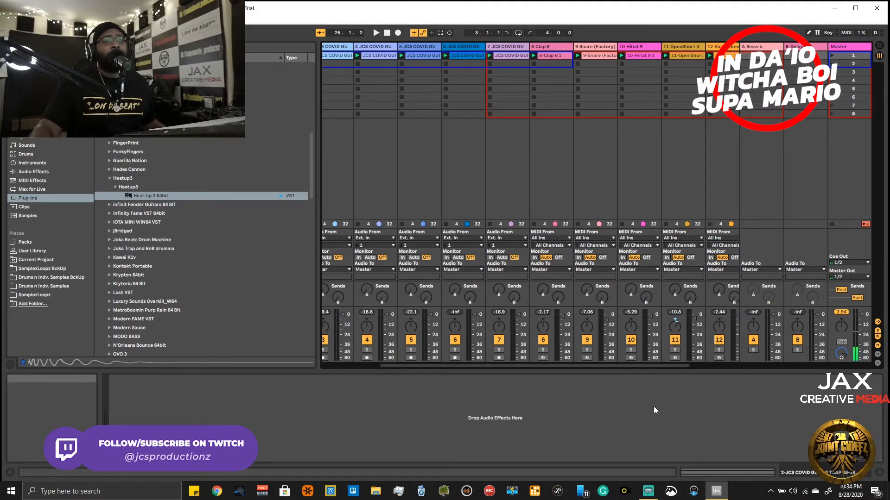
{"action": "scroll", "coordinate": [659, 364], "scroll_direction": "right", "scroll_amount": 3}
{"action": "left_click_drag", "start_coordinate": [694, 364], "coordinate": [704, 362]}
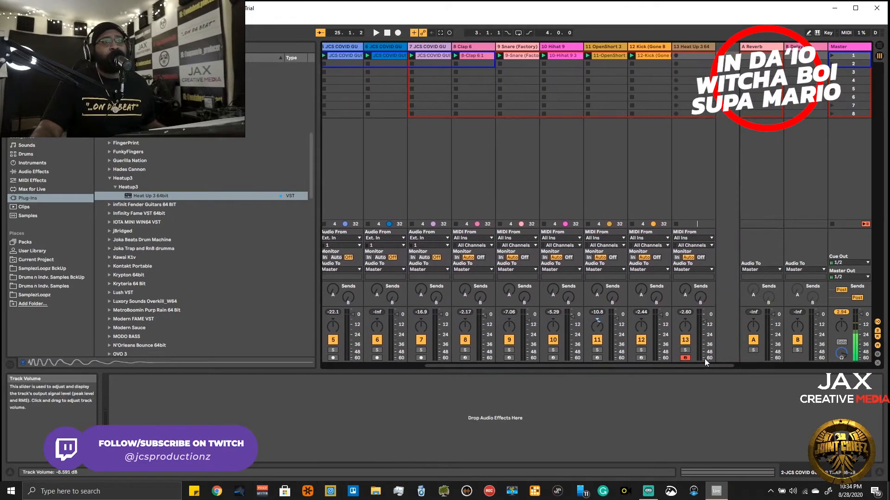
{"action": "left_click", "coordinate": [662, 46]}
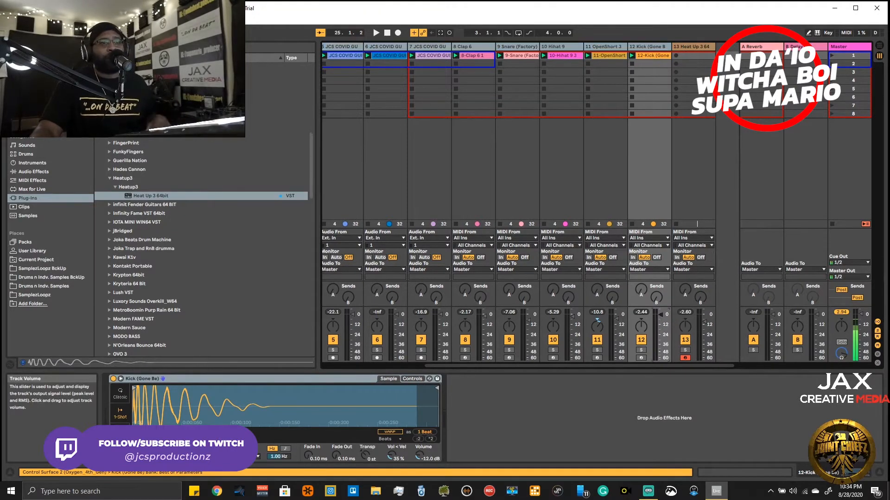
- Lower the selected loop and drum tracks' volumes together, bringing the kick track to -6.4 dB while checking the balance in playback
{"action": "left_click_drag", "start_coordinate": [660, 318], "coordinate": [661, 328]}
{"action": "key", "text": "space"}
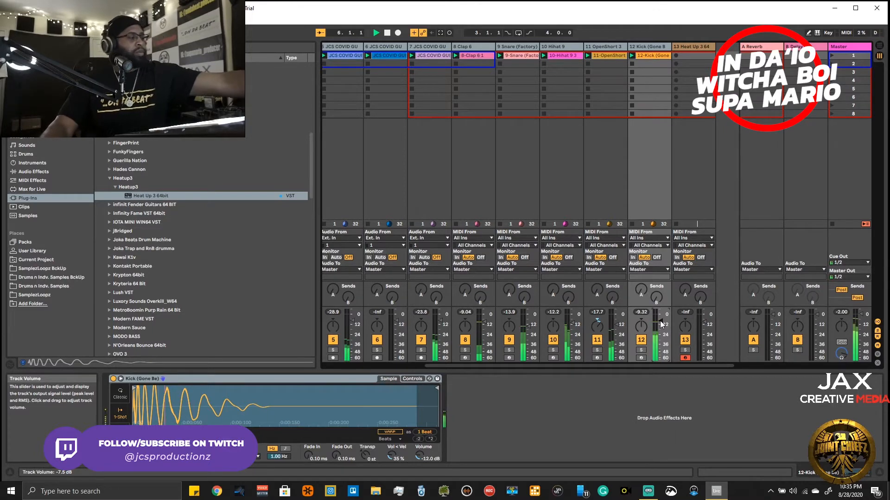
{"action": "left_click_drag", "start_coordinate": [660, 321], "coordinate": [660, 320]}
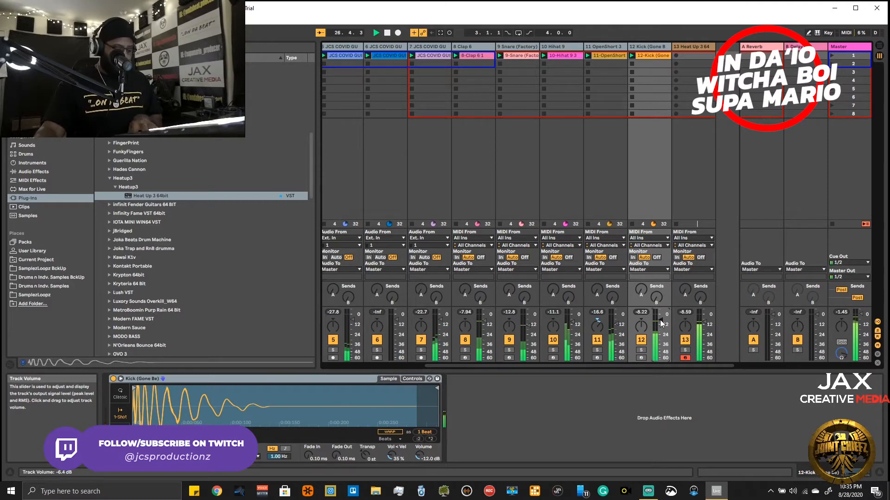
- Reopen the Heat Up 3 instrument on track 13 and audition the LANES, MALA, OWEE and SCUMGANG 808 presets
{"action": "left_click", "coordinate": [682, 58]}
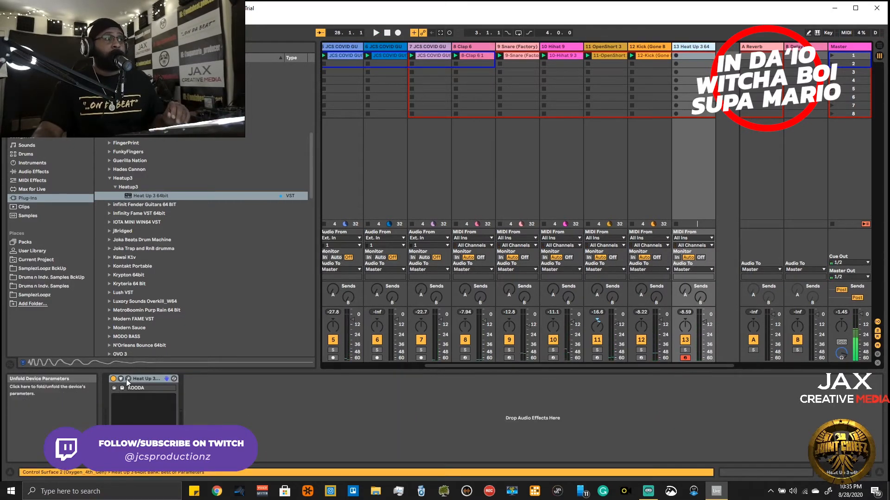
{"action": "left_click", "coordinate": [128, 378]}
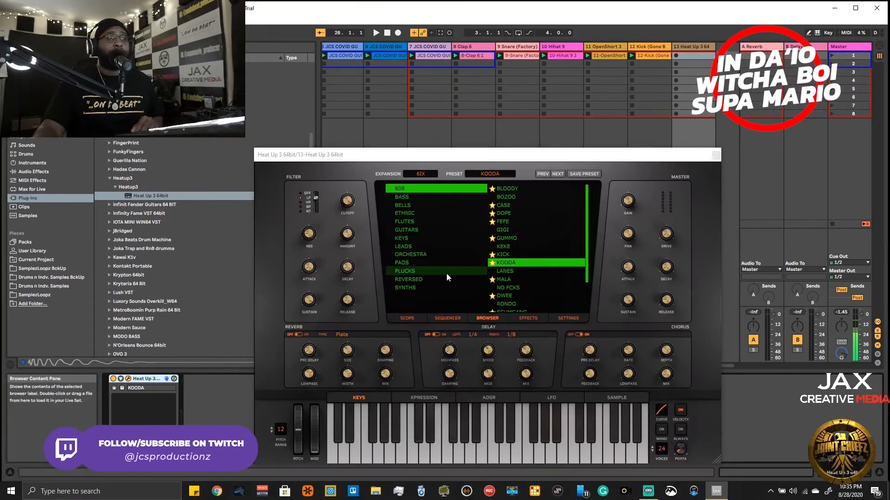
{"action": "left_click", "coordinate": [503, 272]}
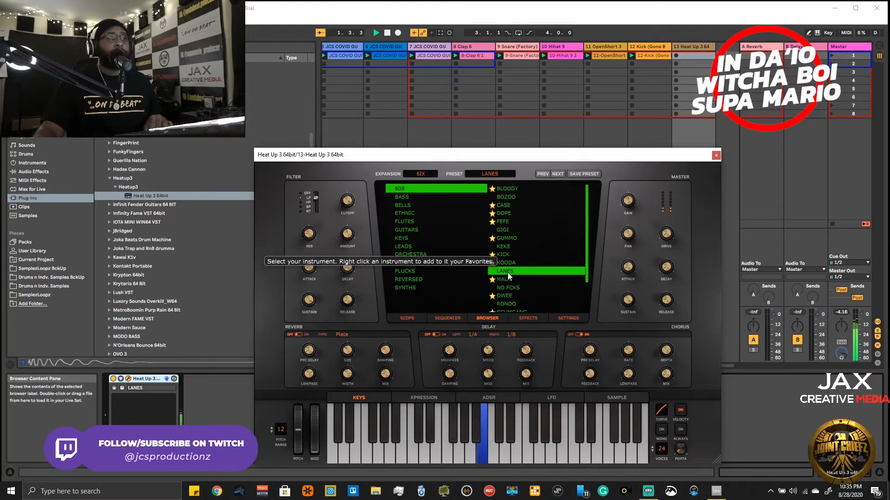
{"action": "left_click", "coordinate": [502, 280]}
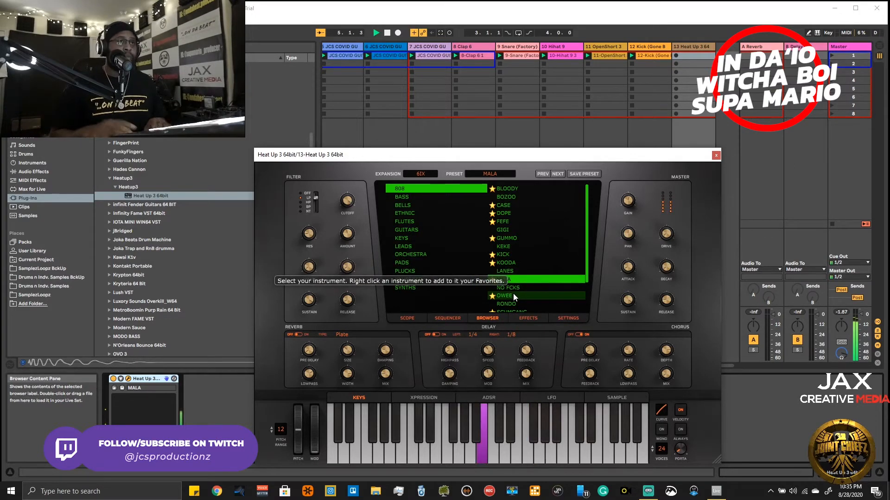
{"action": "left_click", "coordinate": [513, 296]}
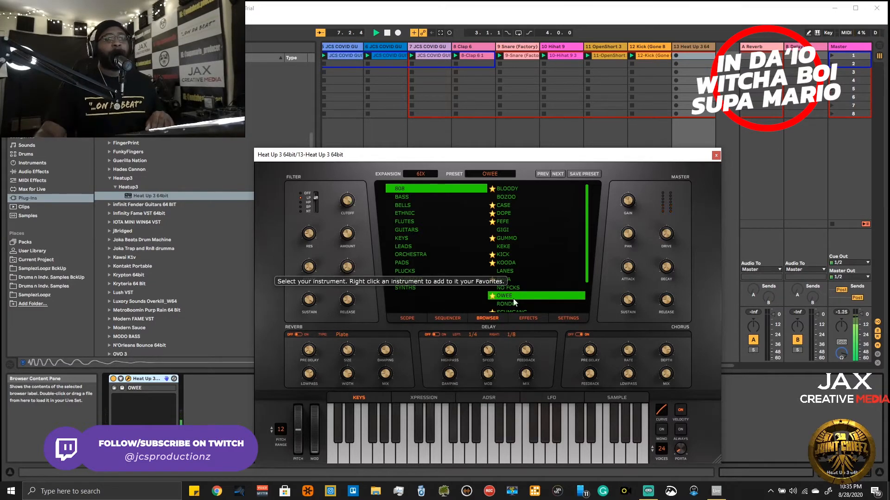
{"action": "scroll", "coordinate": [510, 288], "scroll_direction": "down", "scroll_amount": 1}
{"action": "left_click", "coordinate": [511, 287]}
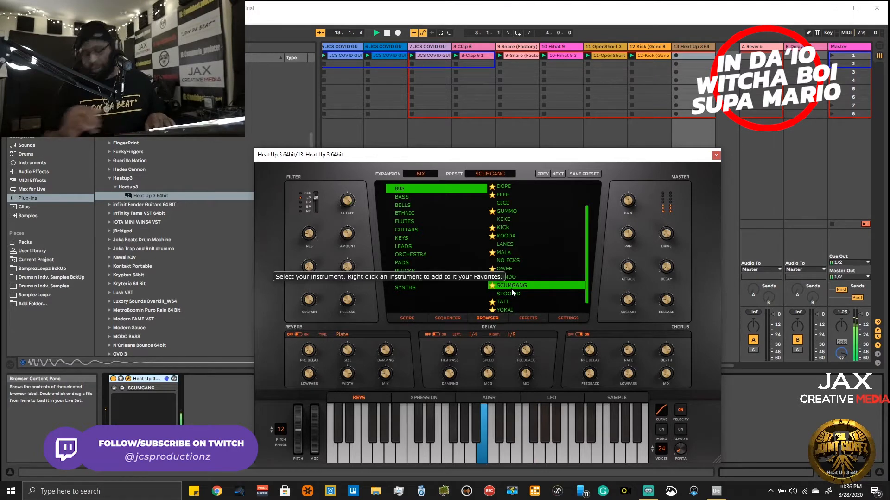
- Audition the STOOPID, TATI, YOKAI and ZETA 808 presets with the beat, and load TATI again
{"action": "left_click", "coordinate": [511, 292]}
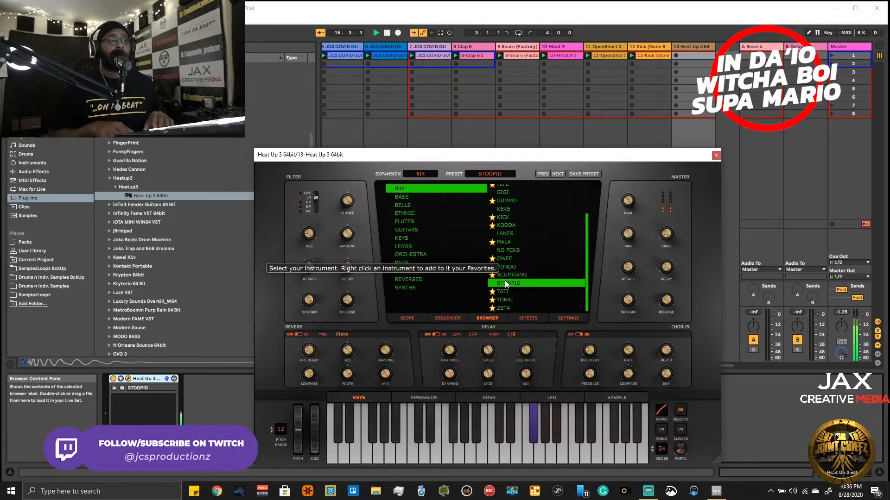
{"action": "left_click", "coordinate": [507, 291]}
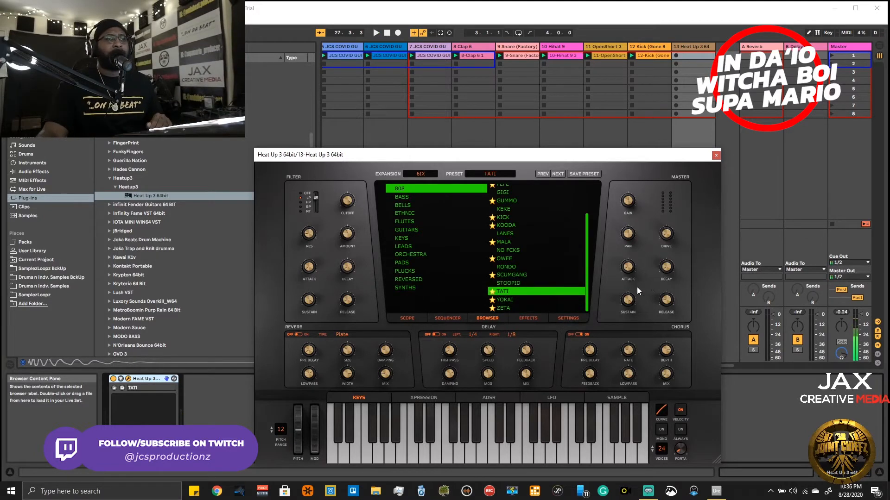
{"action": "left_click", "coordinate": [509, 300]}
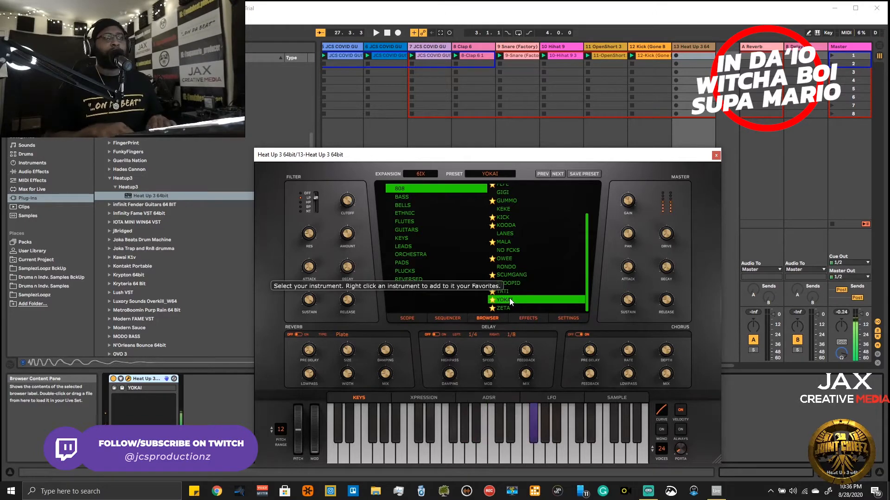
{"action": "key", "text": "space"}
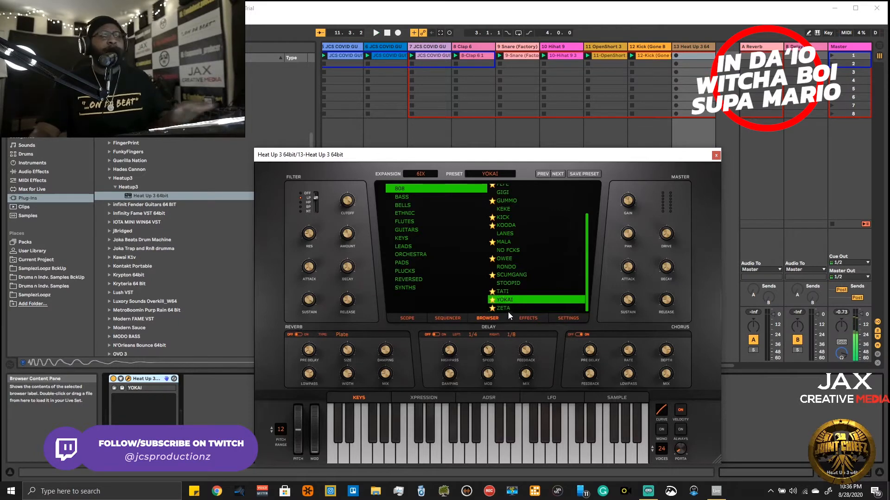
{"action": "left_click", "coordinate": [508, 309]}
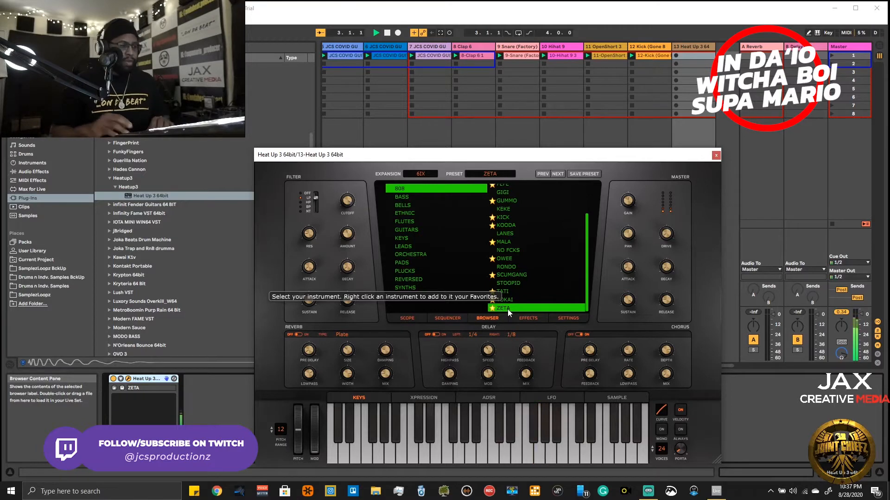
{"action": "left_click", "coordinate": [504, 291]}
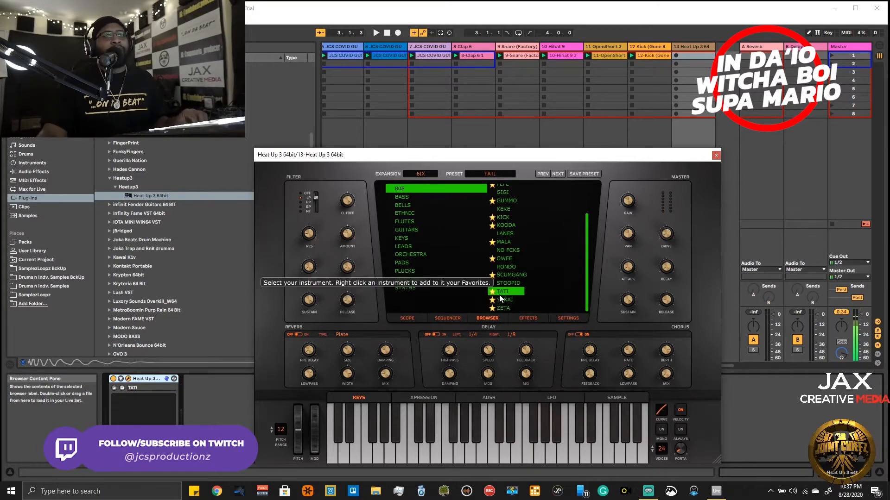
- Close the Heat Up 3 window and record a 16-bar TATI 808 part into the first clip slot of track 13
{"action": "left_click", "coordinate": [716, 155]}
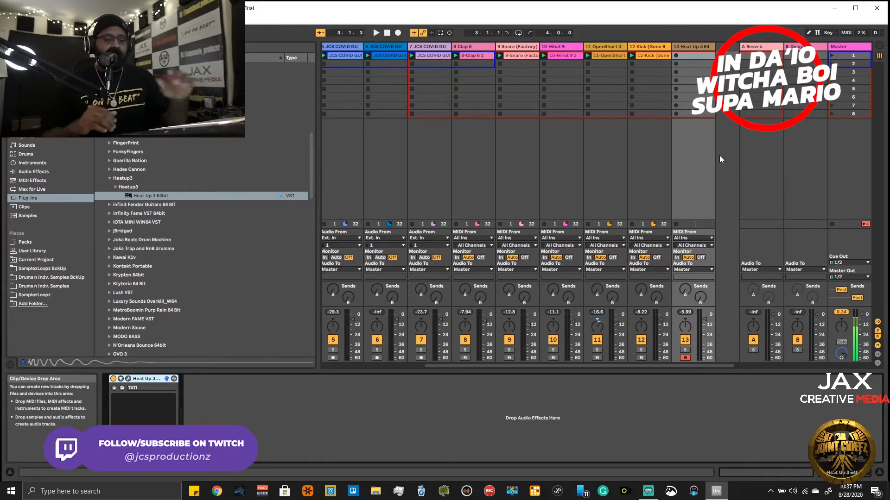
{"action": "key", "text": "space"}
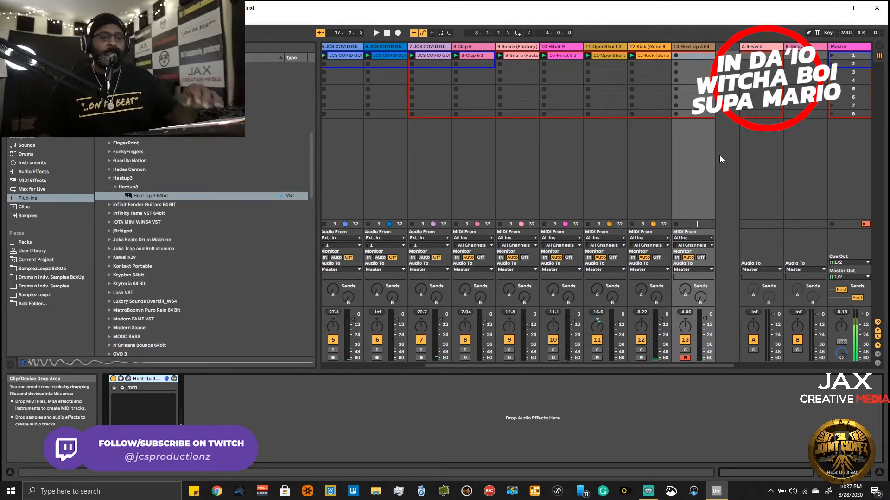
{"action": "key", "text": "Return"}
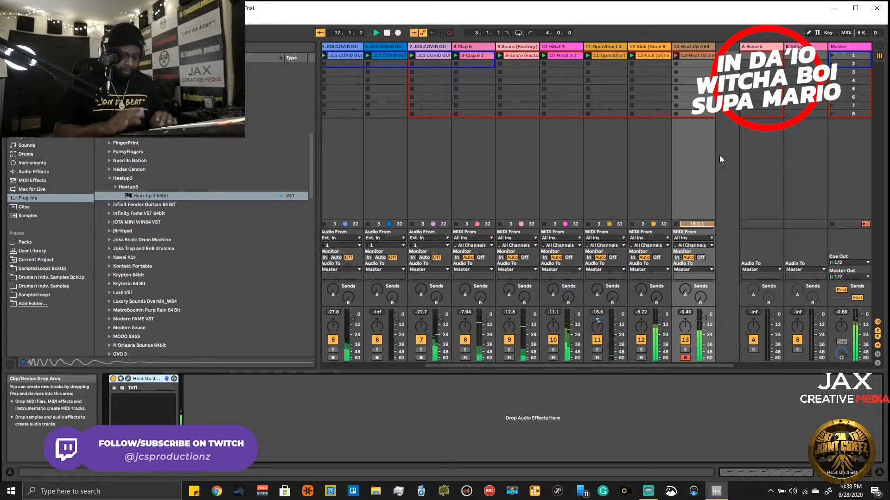
{"action": "double_click", "coordinate": [699, 64]}
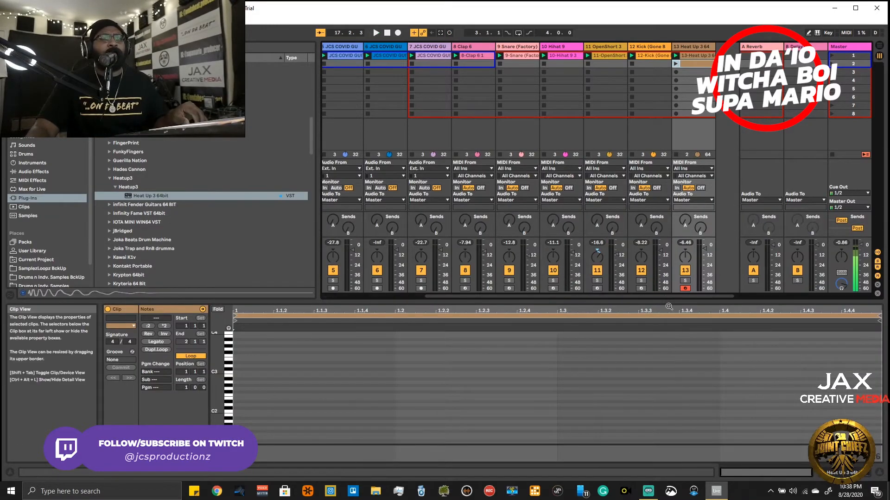
{"action": "left_click_drag", "start_coordinate": [668, 311], "coordinate": [668, 314]}
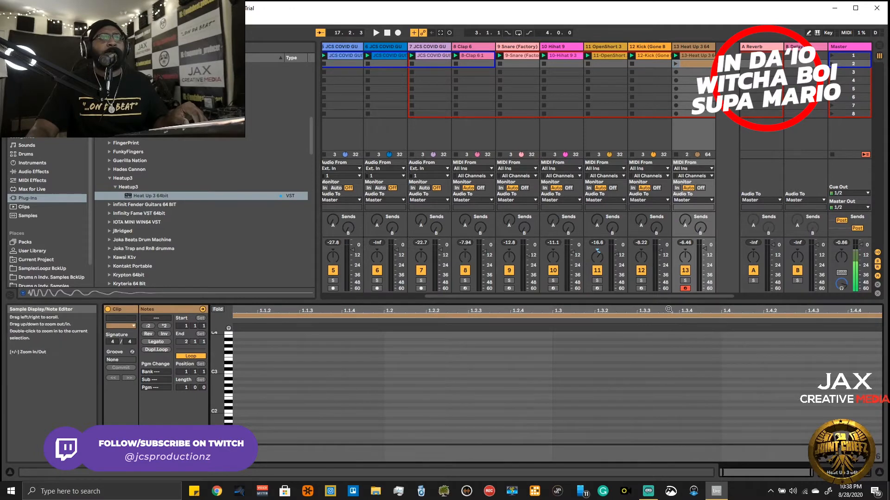
{"action": "right_click", "coordinate": [702, 59]}
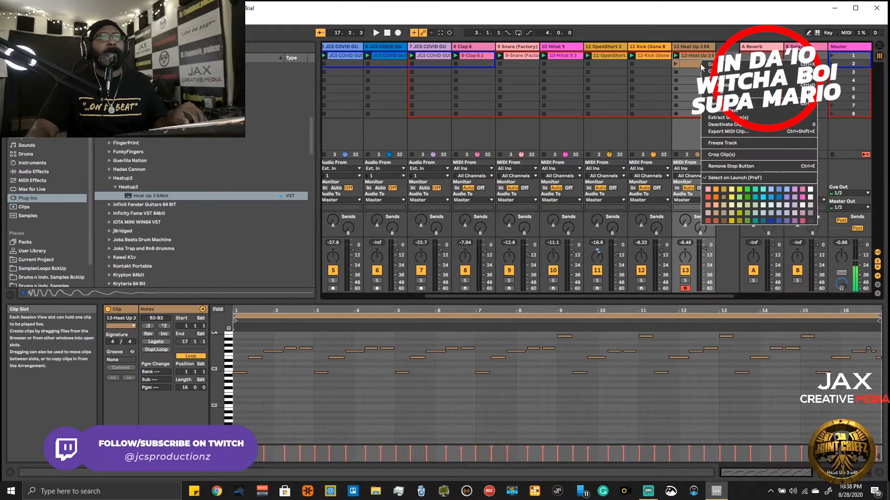
{"action": "left_click", "coordinate": [702, 63]}
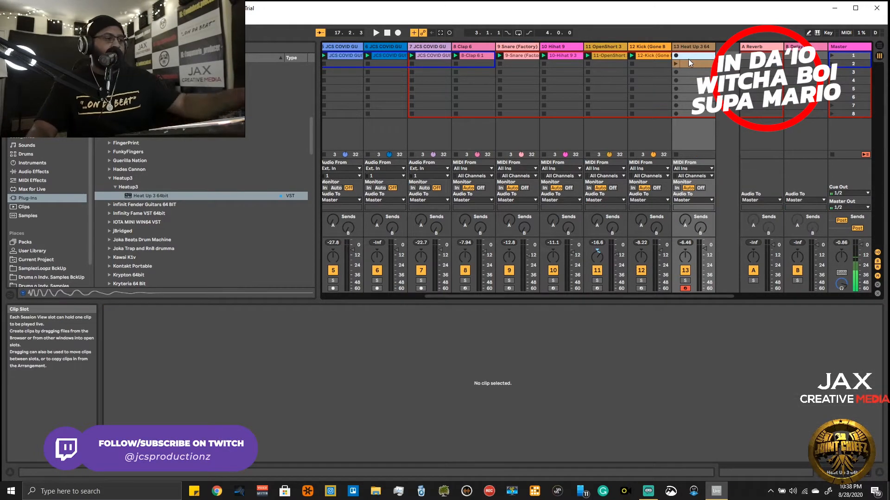
{"action": "key", "text": "ctrl+z"}
{"action": "right_click", "coordinate": [688, 63]}
{"action": "left_click", "coordinate": [693, 67]}
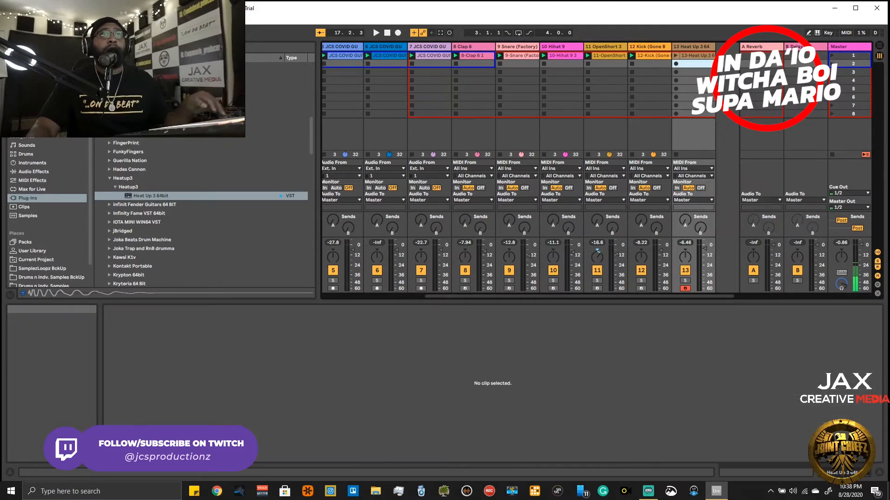
- Show the recorded Heat Up 3 clip's notes and play the beat from the start to check the 808 part
{"action": "left_click", "coordinate": [689, 56]}
{"action": "left_click_drag", "start_coordinate": [575, 312], "coordinate": [575, 313]}
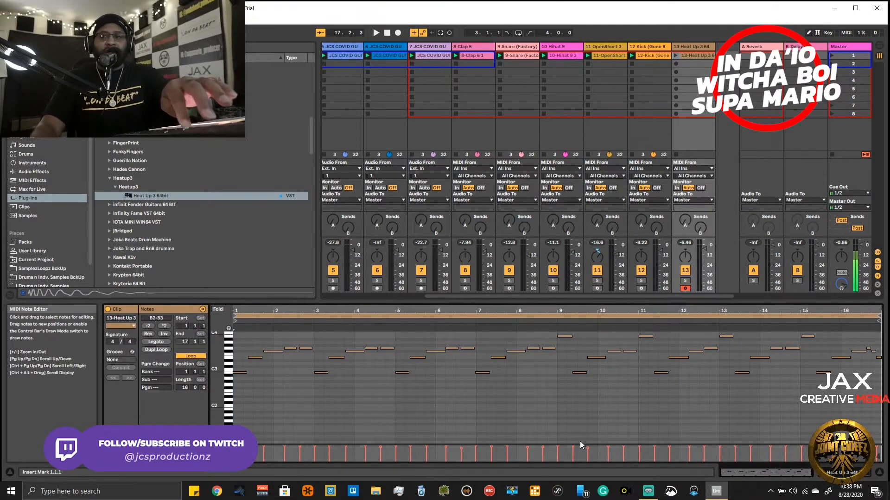
{"action": "key", "text": "space"}
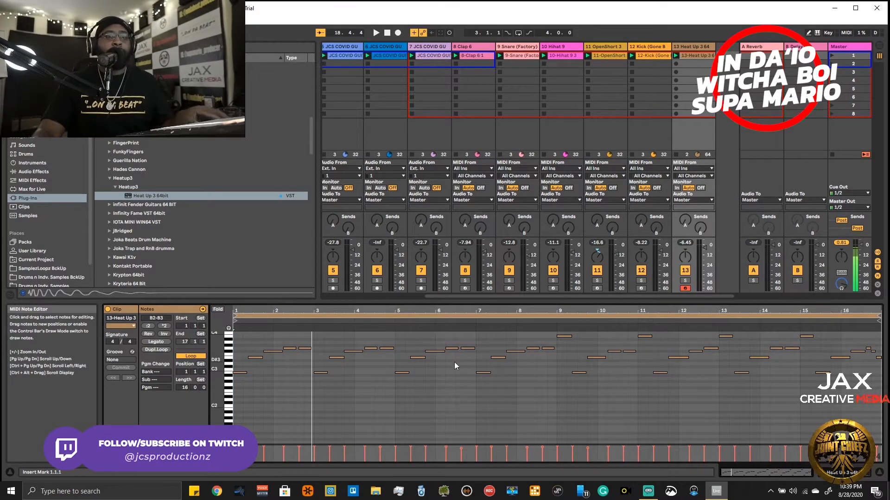
{"action": "key", "text": "space"}
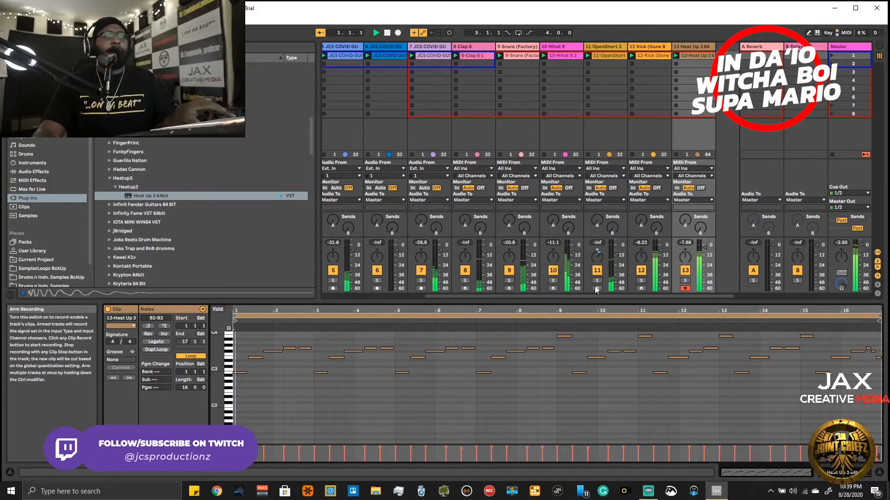
{"action": "key", "text": "space"}
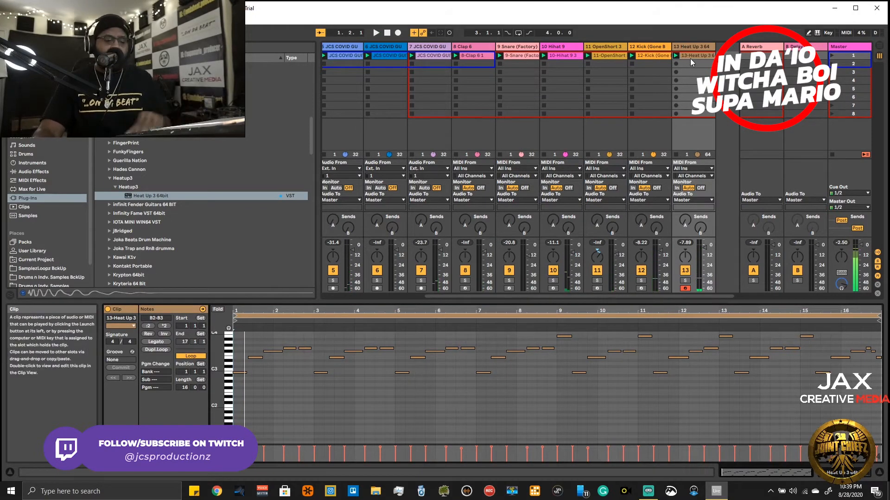
{"action": "key", "text": "space"}
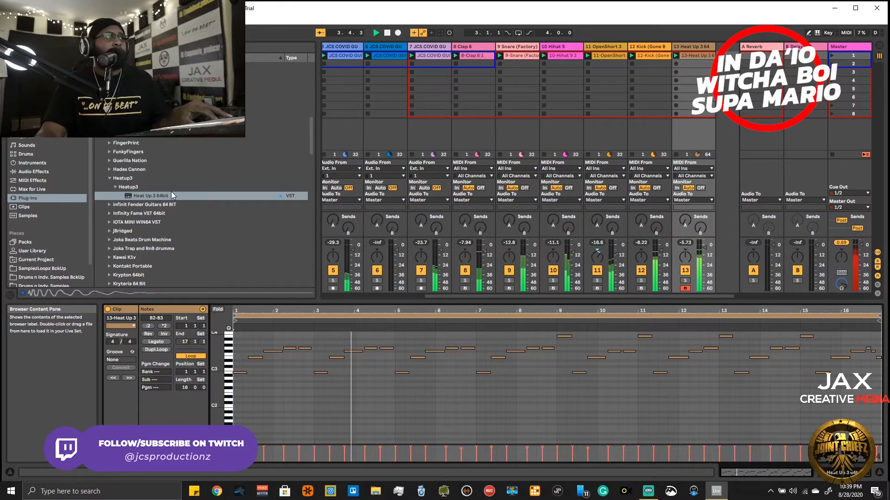
{"action": "scroll", "coordinate": [165, 180], "scroll_direction": "down", "scroll_amount": 10}
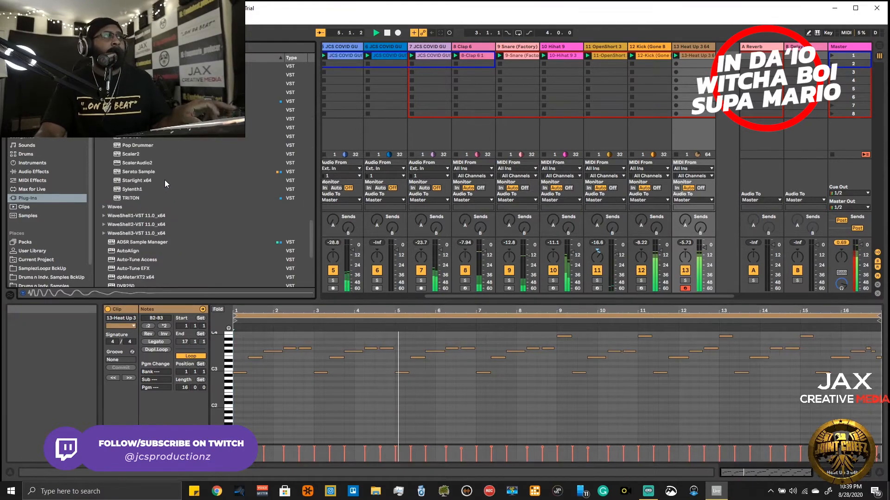
{"action": "key", "text": "space"}
{"action": "scroll", "coordinate": [172, 178], "scroll_direction": "up", "scroll_amount": 10}
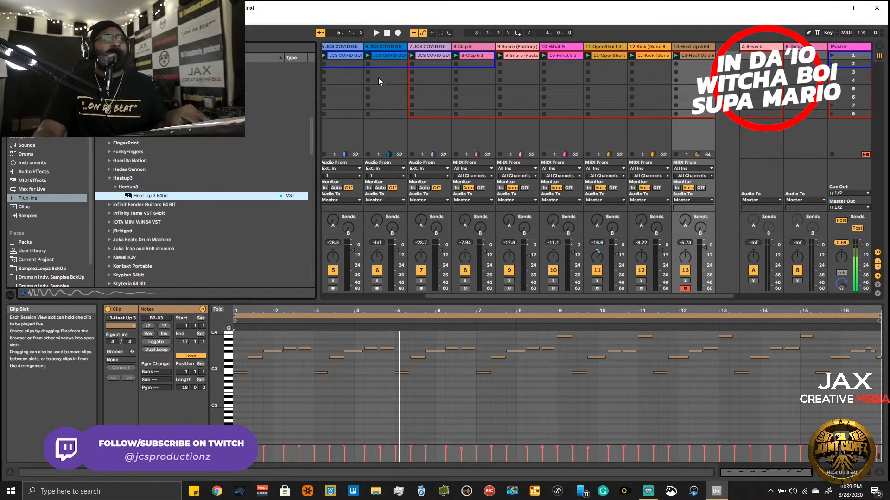
{"action": "left_click", "coordinate": [388, 32]}
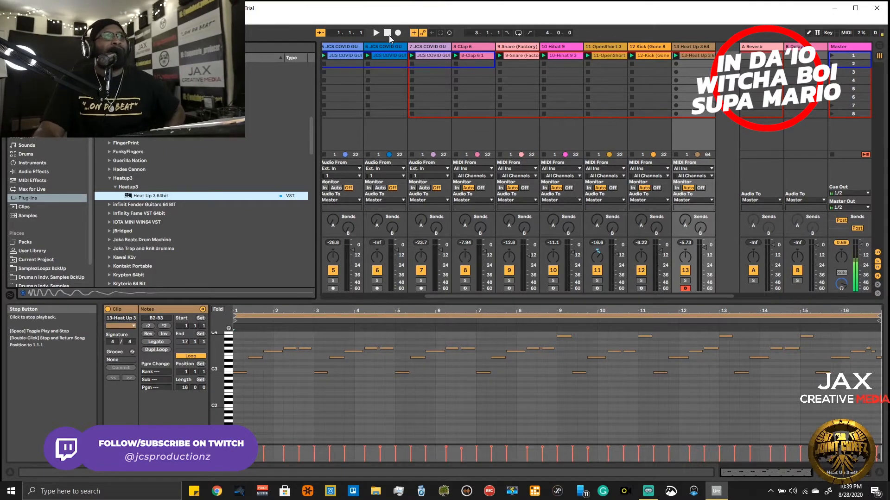
{"action": "key", "text": "space"}
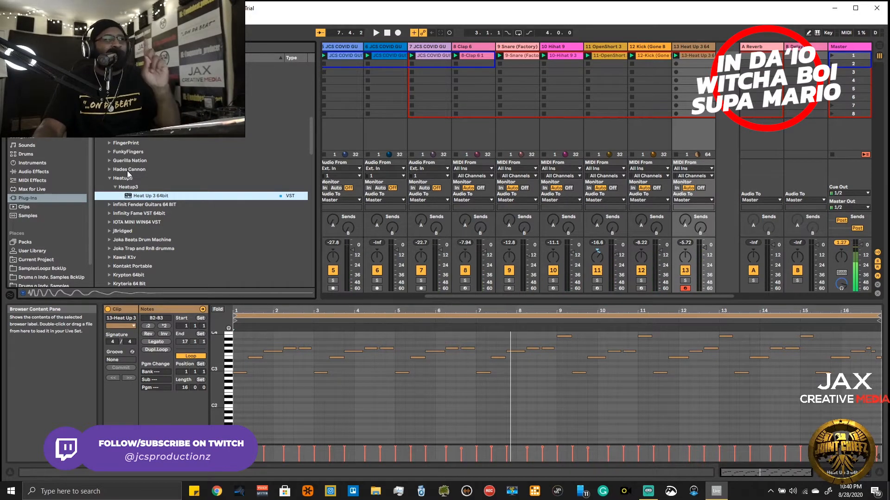
- Load the Guerilla Nation x64 instrument on a new MIDI track after the Heat Up 3 track, moving its window clear of the clips
{"action": "left_click", "coordinate": [108, 161]}
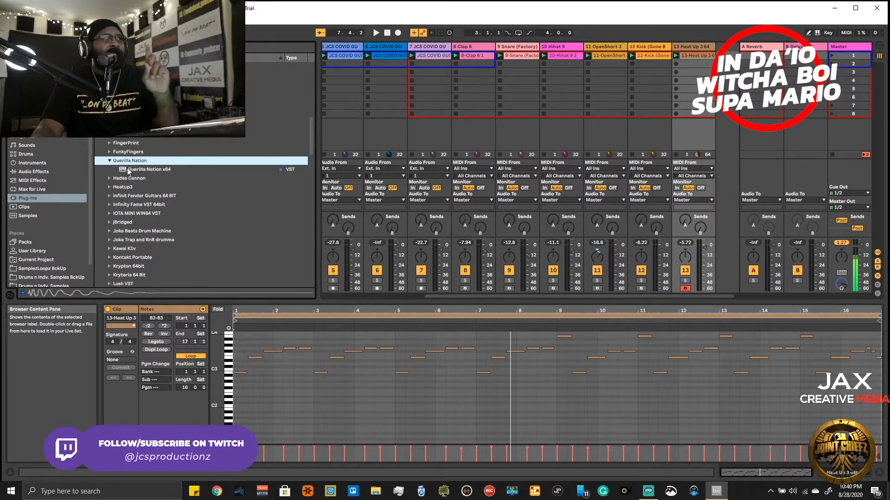
{"action": "left_click_drag", "start_coordinate": [133, 170], "coordinate": [727, 76]}
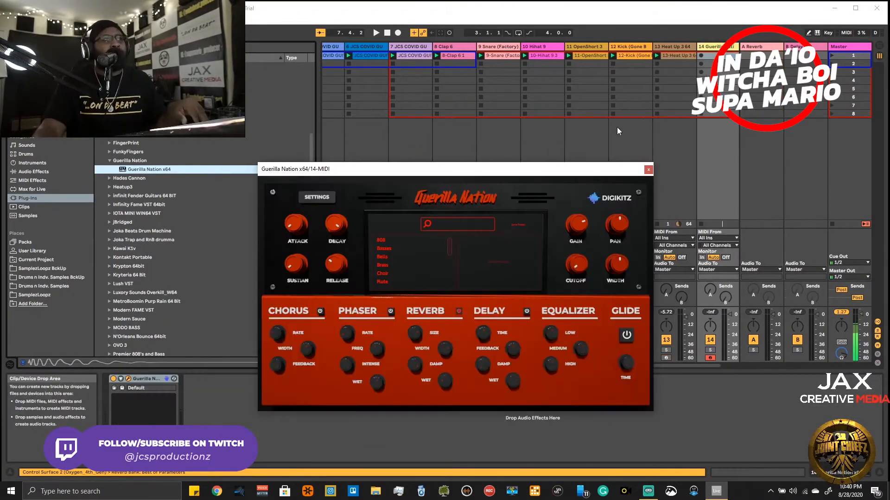
{"action": "left_click_drag", "start_coordinate": [556, 174], "coordinate": [615, 215]}
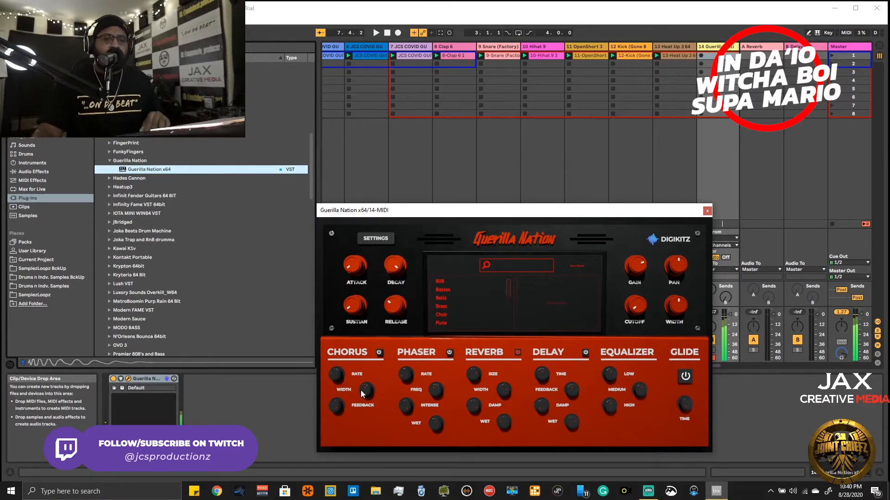
- Audition Guerilla Nation's Leads presets with the beat, from Candid through Immortal, Oblivion and Optimus to UFO
{"action": "scroll", "coordinate": [452, 300], "scroll_direction": "down", "scroll_amount": 3}
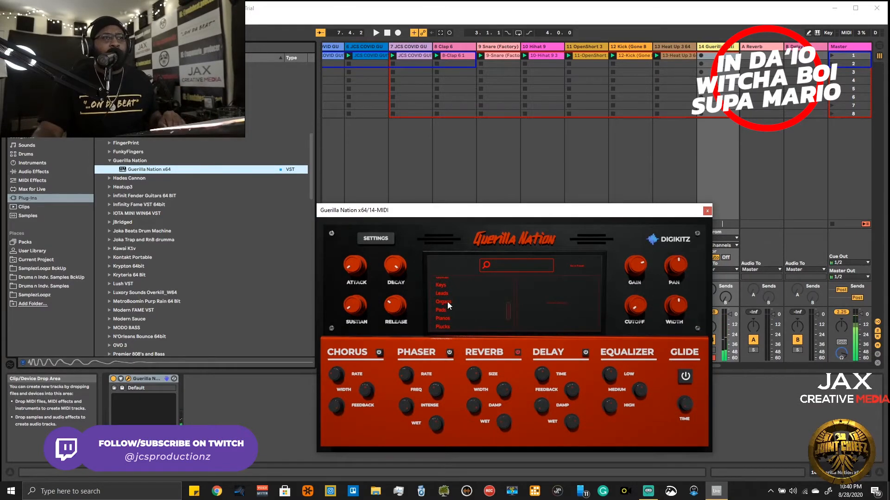
{"action": "left_click", "coordinate": [443, 293]}
{"action": "left_click", "coordinate": [546, 282]}
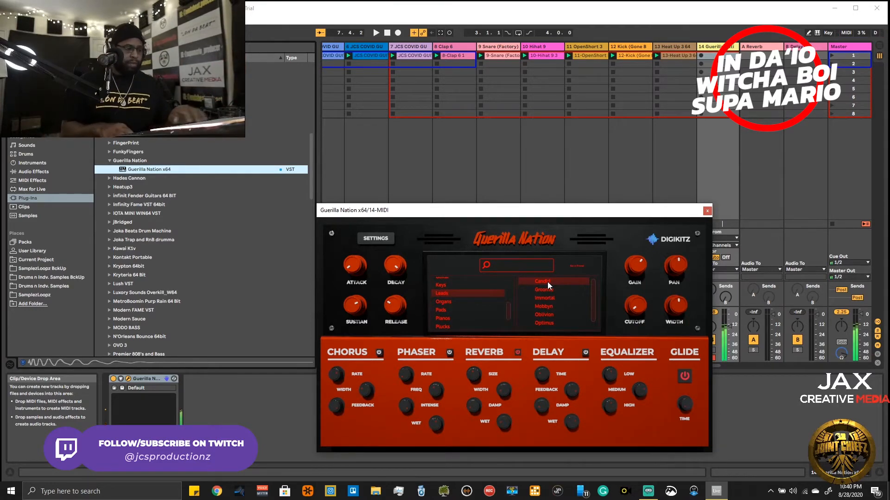
{"action": "key", "text": "space"}
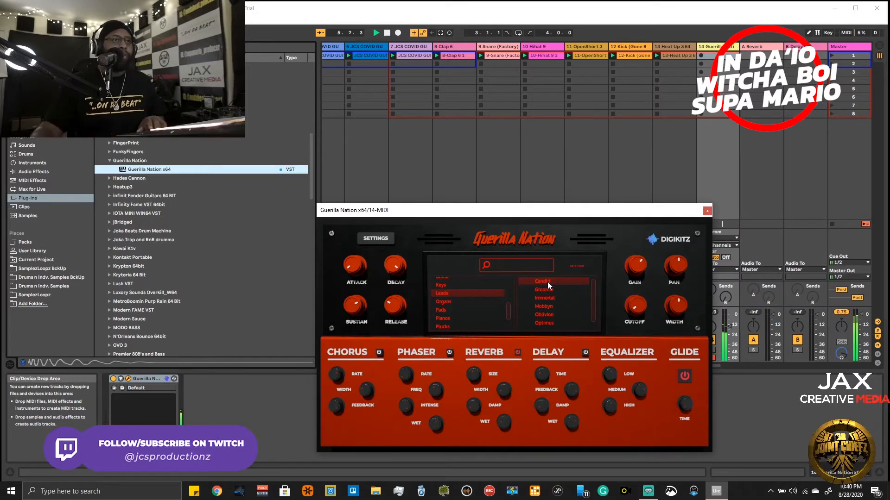
{"action": "left_click", "coordinate": [551, 291]}
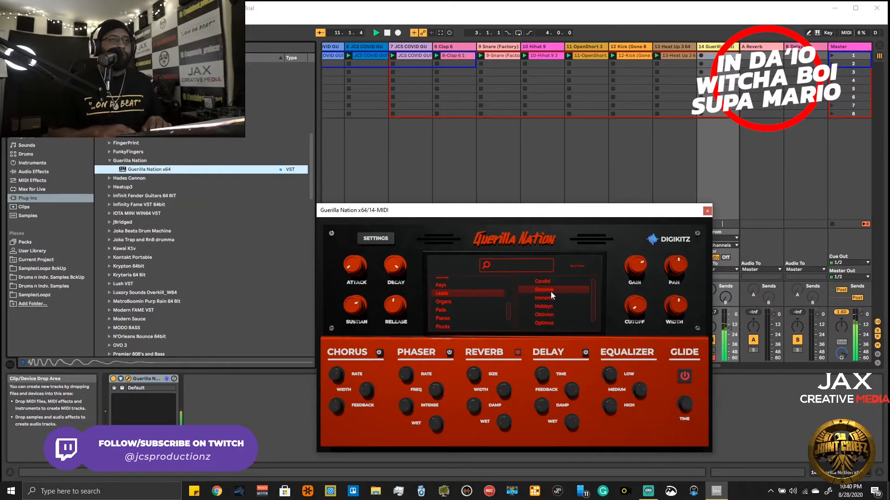
{"action": "left_click", "coordinate": [539, 299]}
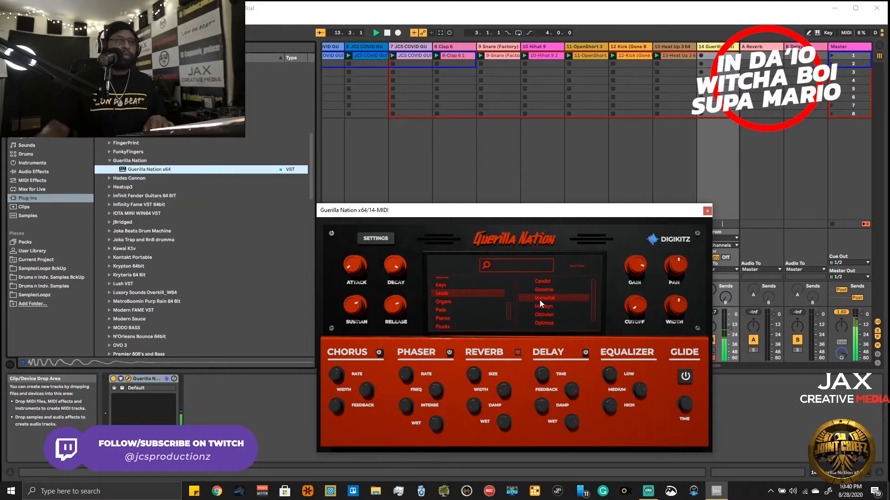
{"action": "left_click", "coordinate": [542, 305]}
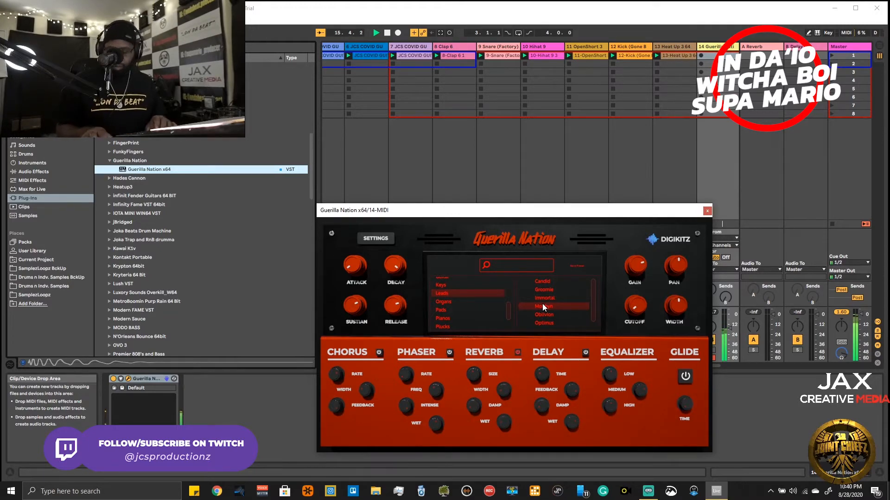
{"action": "left_click", "coordinate": [541, 314]}
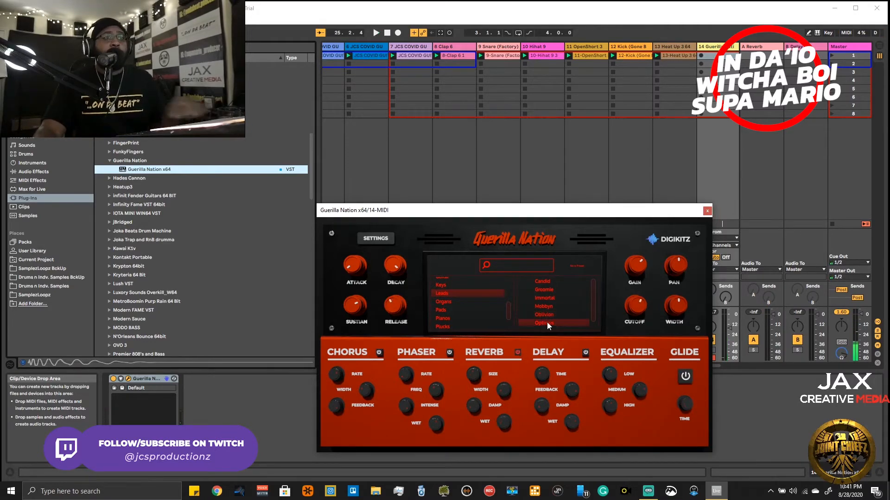
{"action": "key", "text": "space"}
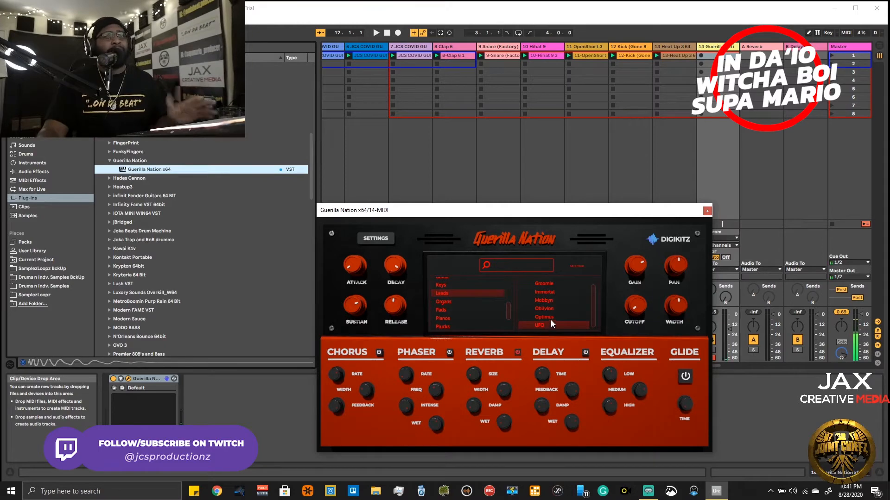
- Audition Candid and the preset below it again with the beat, and load the Immortal lead
{"action": "scroll", "coordinate": [550, 320], "scroll_direction": "up", "scroll_amount": 1}
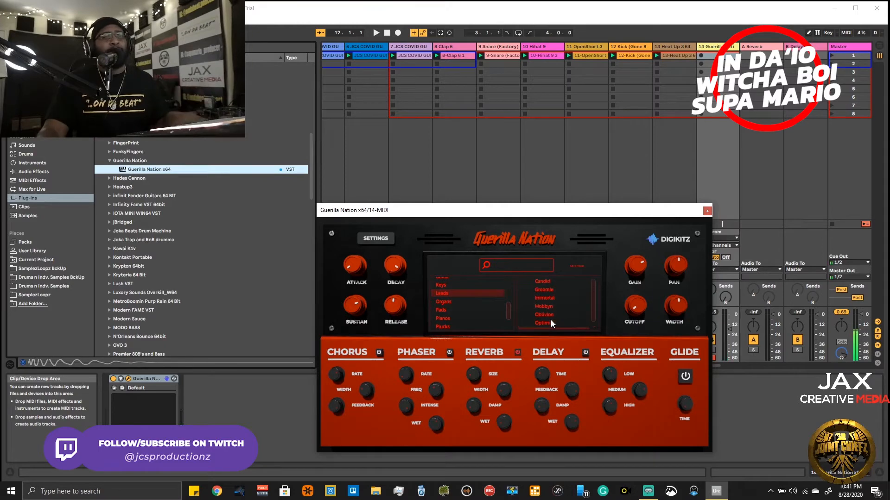
{"action": "left_click", "coordinate": [547, 284]}
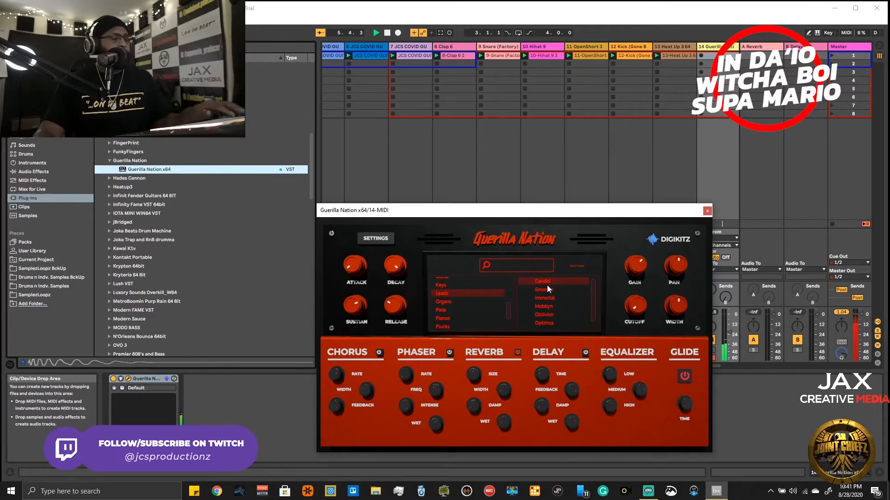
{"action": "left_click", "coordinate": [549, 290]}
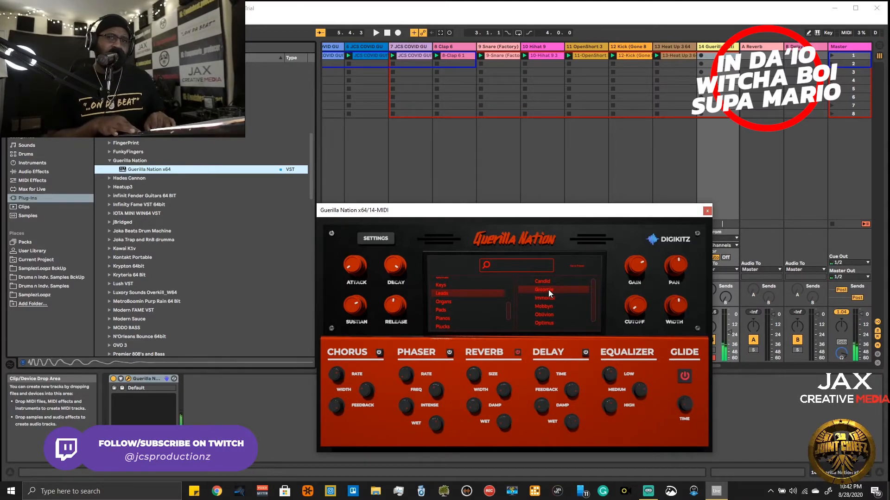
{"action": "key", "text": "space"}
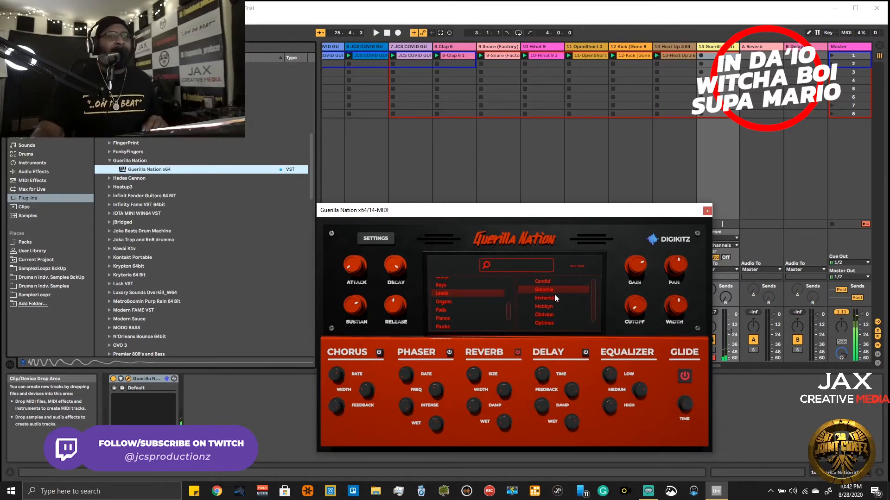
{"action": "left_click", "coordinate": [549, 297]}
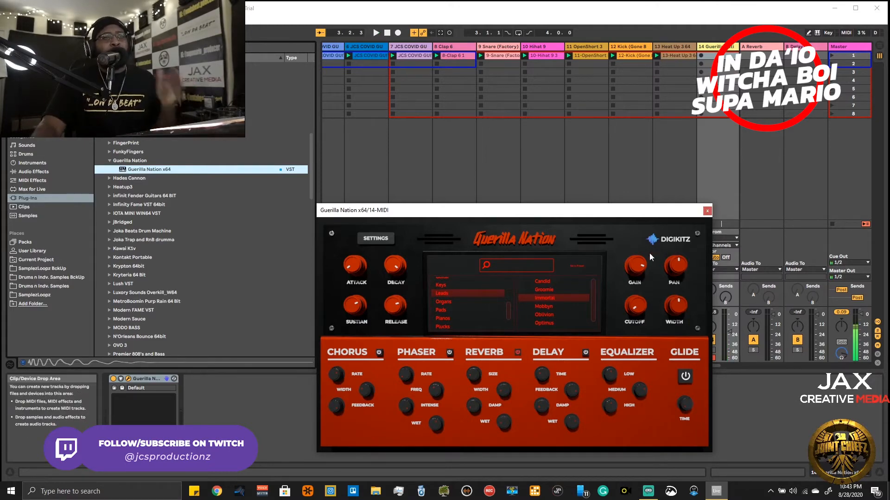
- Close the Guerilla Nation window and replace that instrument on track 14 with the Kontakt Portable x64 plug-in
{"action": "left_click", "coordinate": [707, 210]}
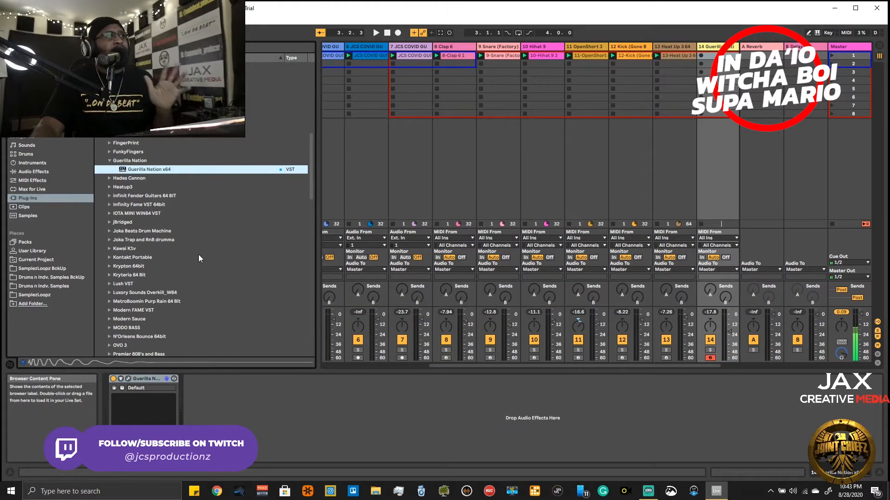
{"action": "scroll", "coordinate": [151, 247], "scroll_direction": "down", "scroll_amount": 5}
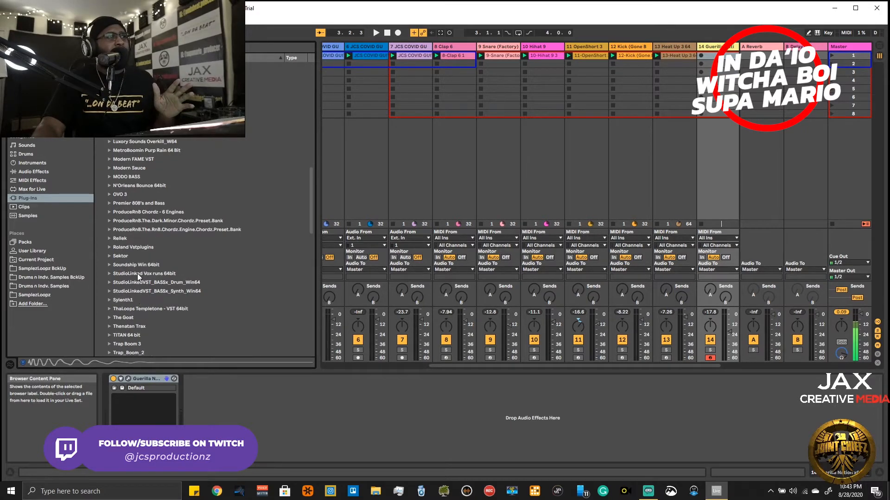
{"action": "scroll", "coordinate": [137, 274], "scroll_direction": "down", "scroll_amount": 5}
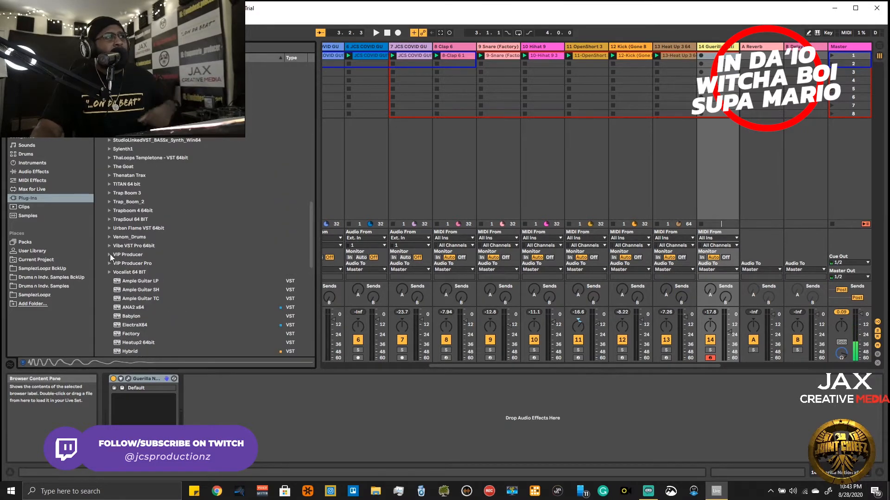
{"action": "scroll", "coordinate": [111, 254], "scroll_direction": "up", "scroll_amount": 5}
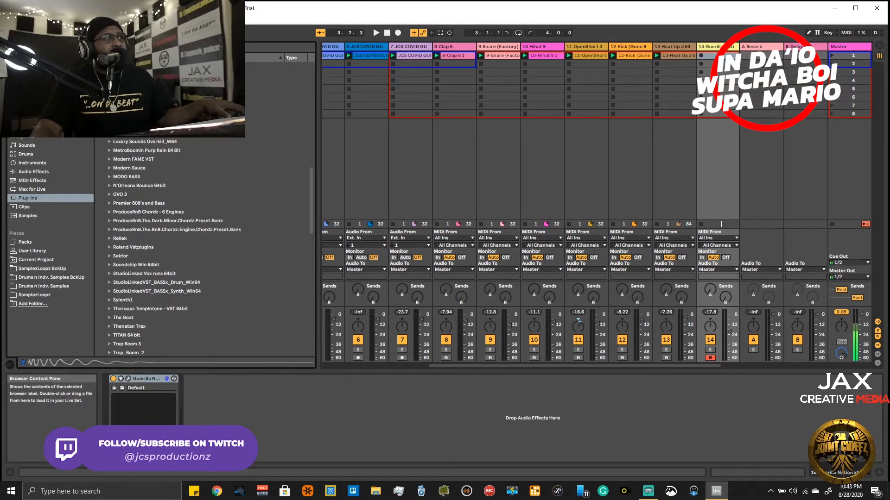
{"action": "left_click", "coordinate": [134, 98]}
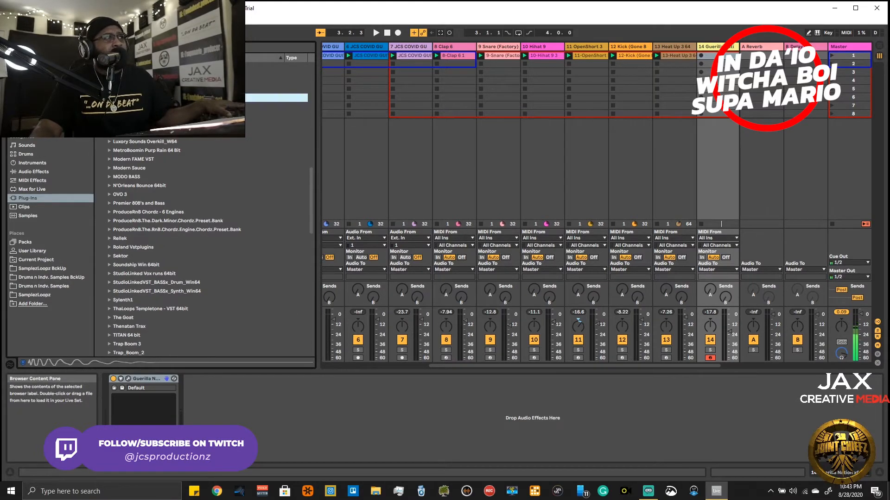
{"action": "scroll", "coordinate": [143, 141], "scroll_direction": "up", "scroll_amount": 3}
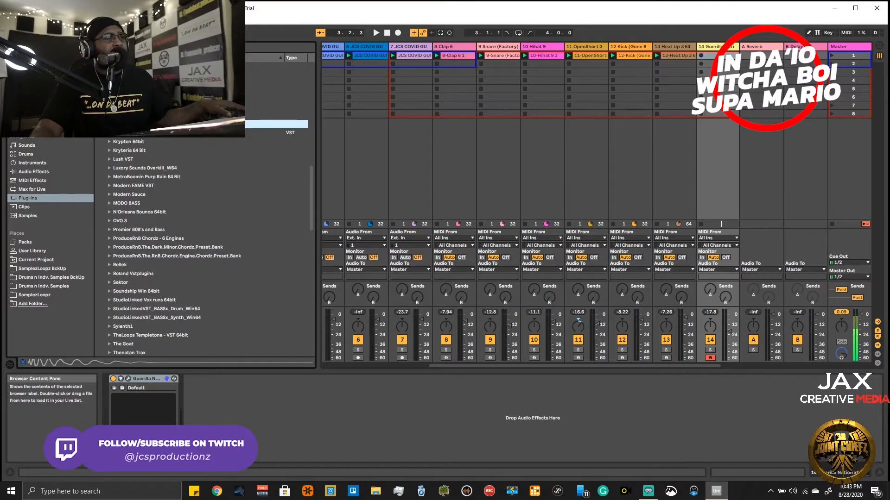
{"action": "left_click_drag", "start_coordinate": [142, 133], "coordinate": [698, 98]}
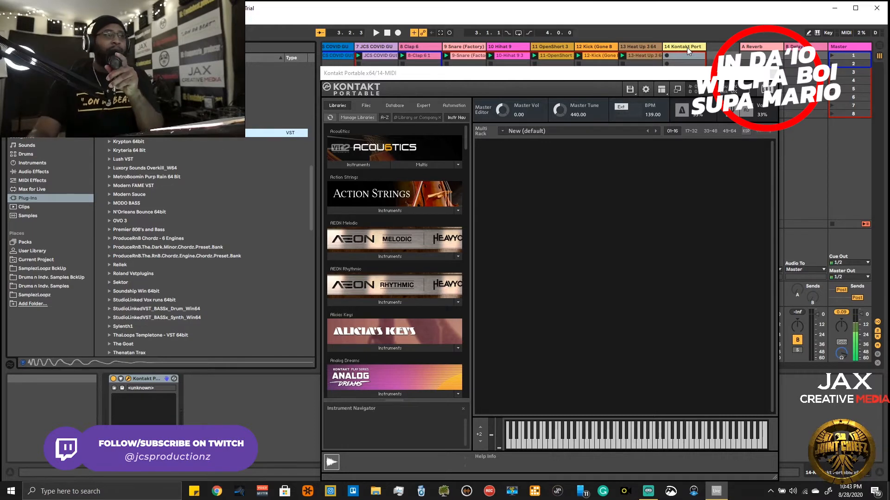
- List the BigWerks library's folders in Kontakt Portable and move its window clear of track 14
{"action": "scroll", "coordinate": [367, 216], "scroll_direction": "down", "scroll_amount": 1}
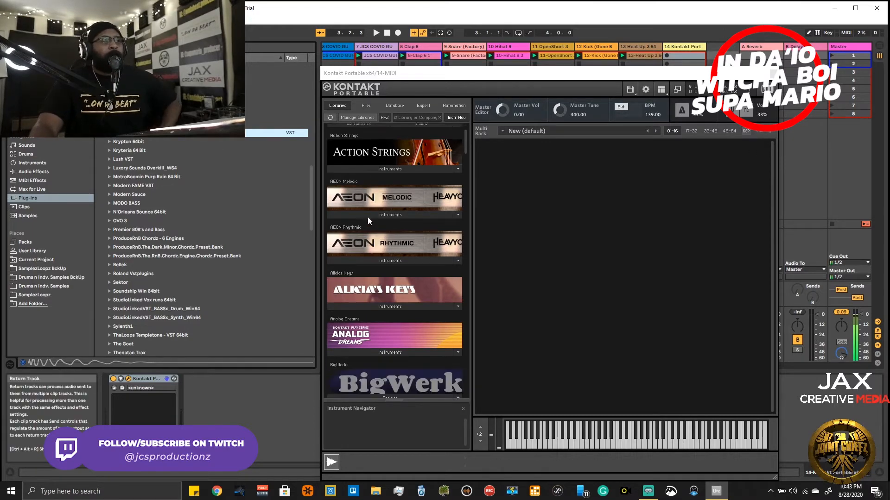
{"action": "scroll", "coordinate": [368, 217], "scroll_direction": "down", "scroll_amount": 3}
{"action": "left_click", "coordinate": [392, 248]}
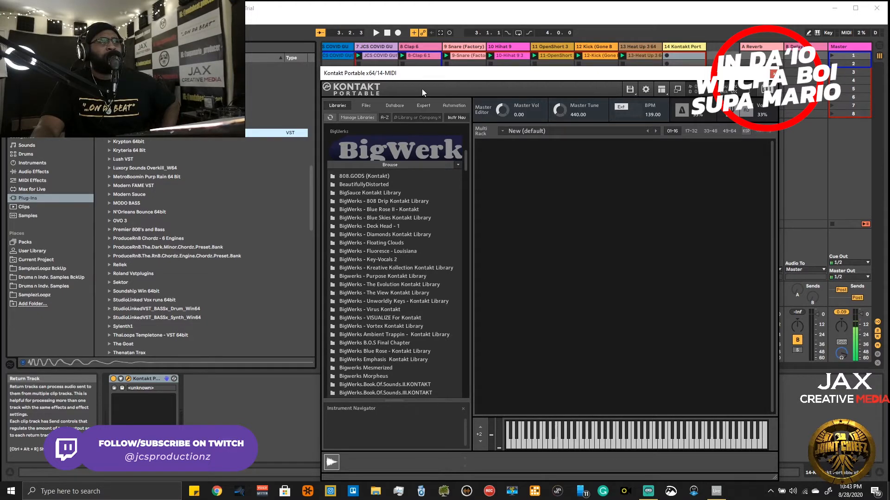
{"action": "left_click_drag", "start_coordinate": [422, 74], "coordinate": [161, 30]}
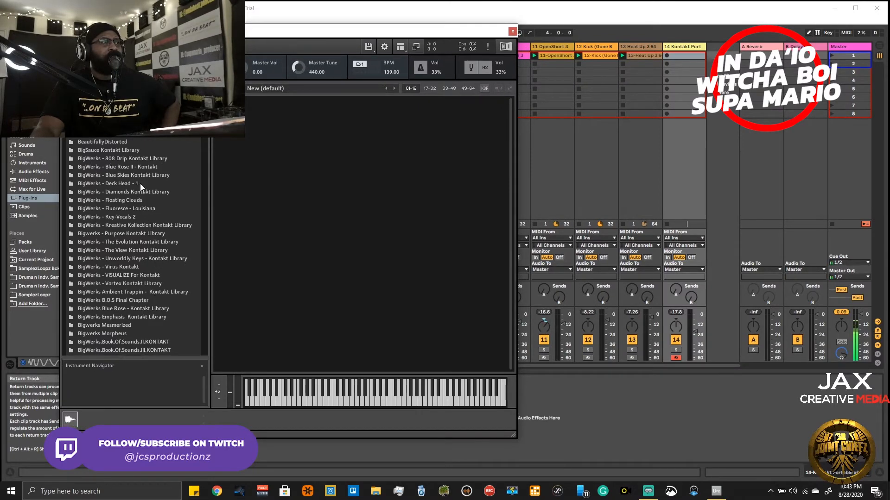
- Find the Fluoresce folder among the BigWerks libraries and open its BigWerks - Fluoresce Kontakt Library subfolder
{"action": "scroll", "coordinate": [154, 235], "scroll_direction": "down", "scroll_amount": 4}
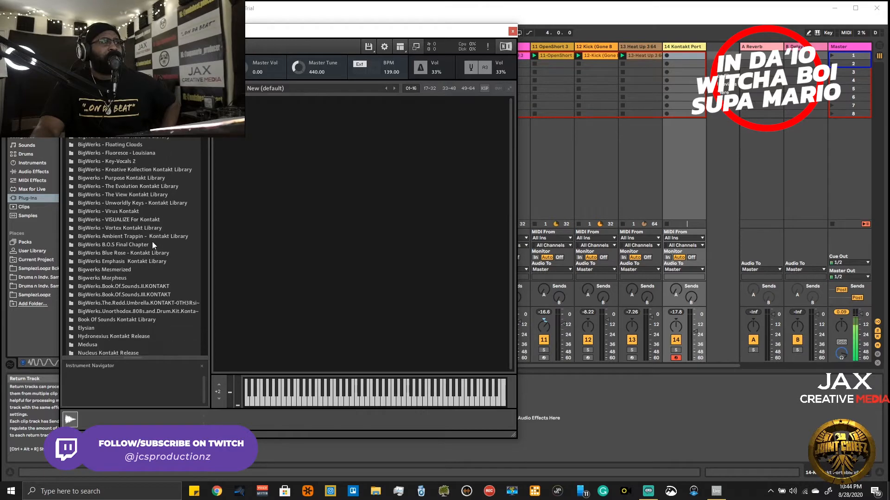
{"action": "scroll", "coordinate": [152, 244], "scroll_direction": "down", "scroll_amount": 5}
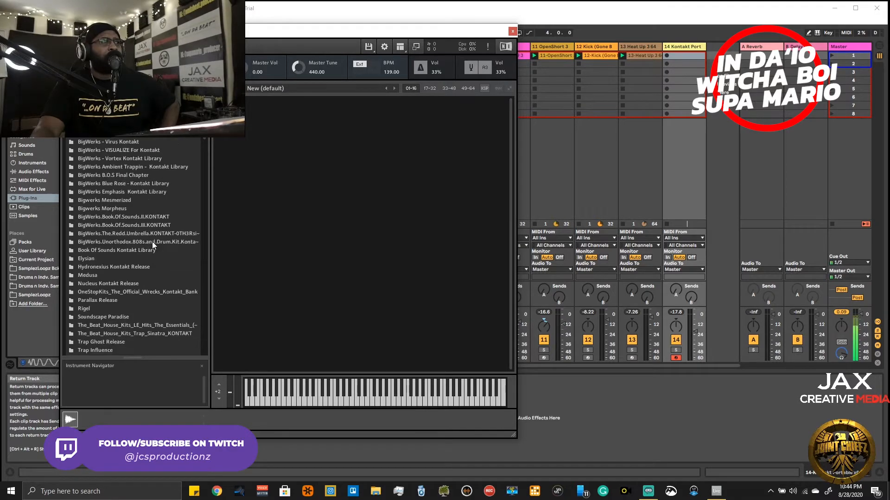
{"action": "scroll", "coordinate": [152, 242], "scroll_direction": "down", "scroll_amount": 2}
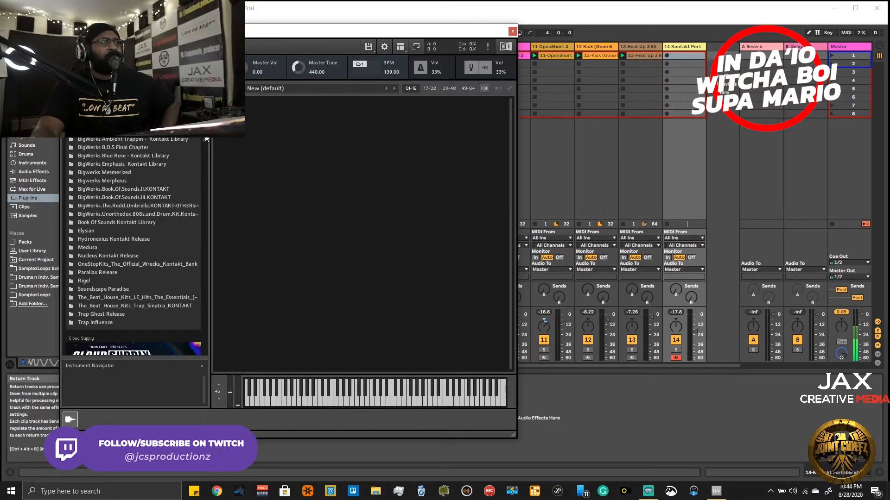
{"action": "scroll", "coordinate": [207, 139], "scroll_direction": "up", "scroll_amount": 5}
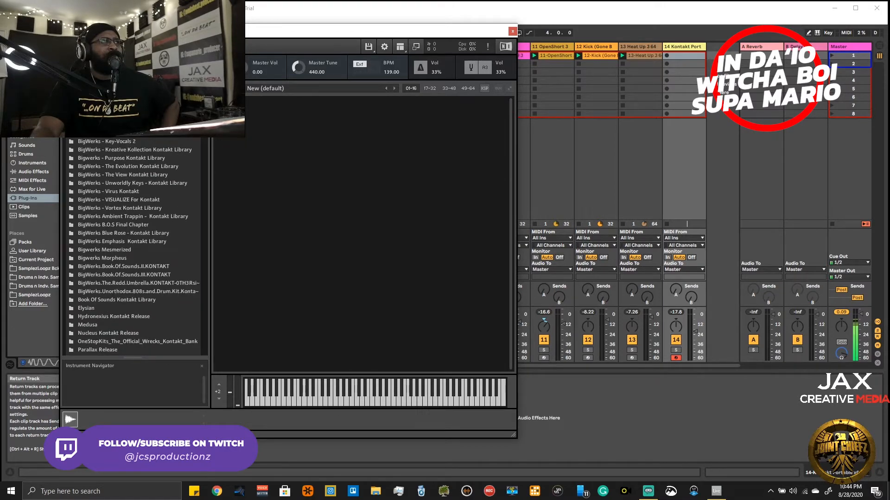
{"action": "left_click", "coordinate": [149, 137]}
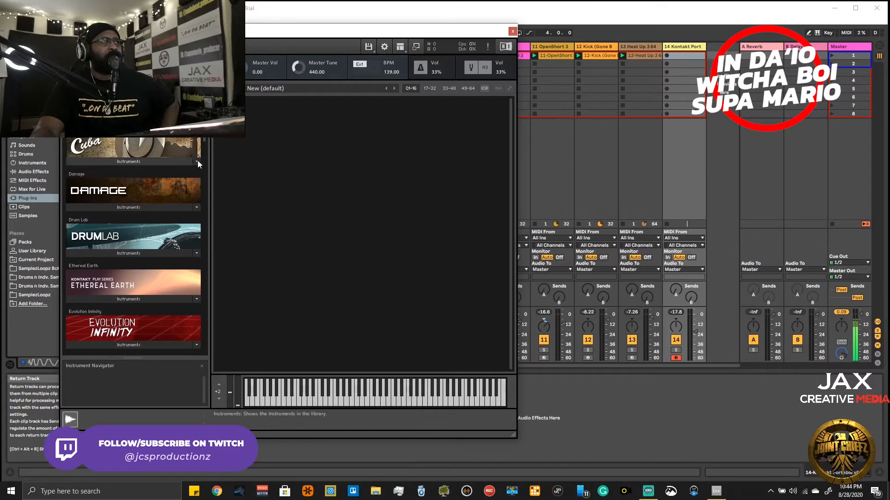
{"action": "scroll", "coordinate": [137, 142], "scroll_direction": "up", "scroll_amount": 5}
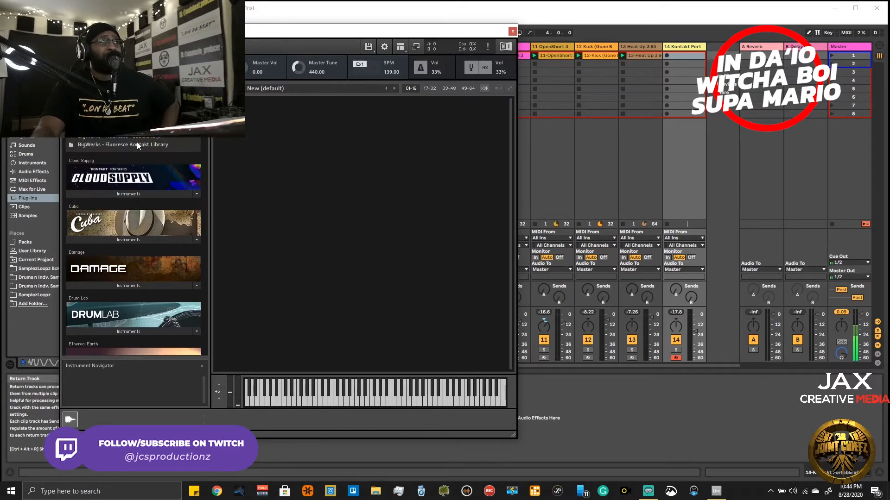
{"action": "left_click", "coordinate": [138, 144]}
- Load the Lead - Fly Away.nki instrument into the Kontakt rack and move the window so the plug-in list is partly uncovered
{"action": "scroll", "coordinate": [132, 157], "scroll_direction": "down", "scroll_amount": 2}
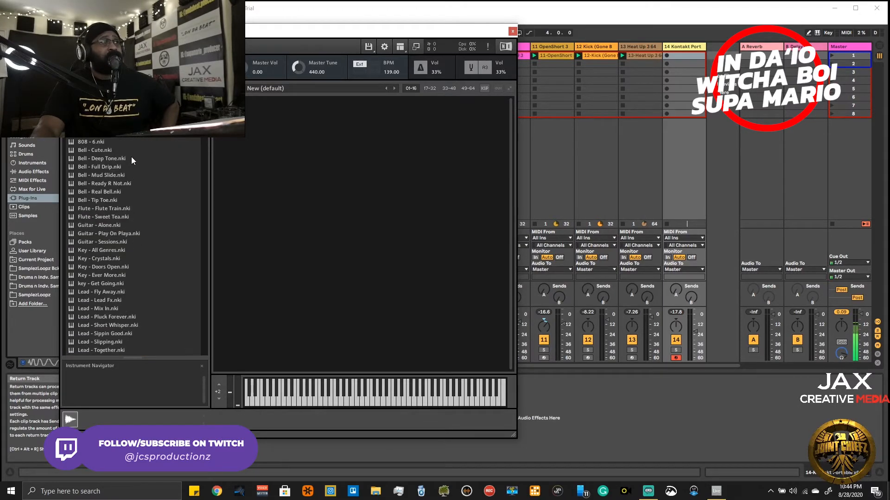
{"action": "scroll", "coordinate": [131, 160], "scroll_direction": "down", "scroll_amount": 1}
{"action": "left_click_drag", "start_coordinate": [99, 278], "coordinate": [295, 238]}
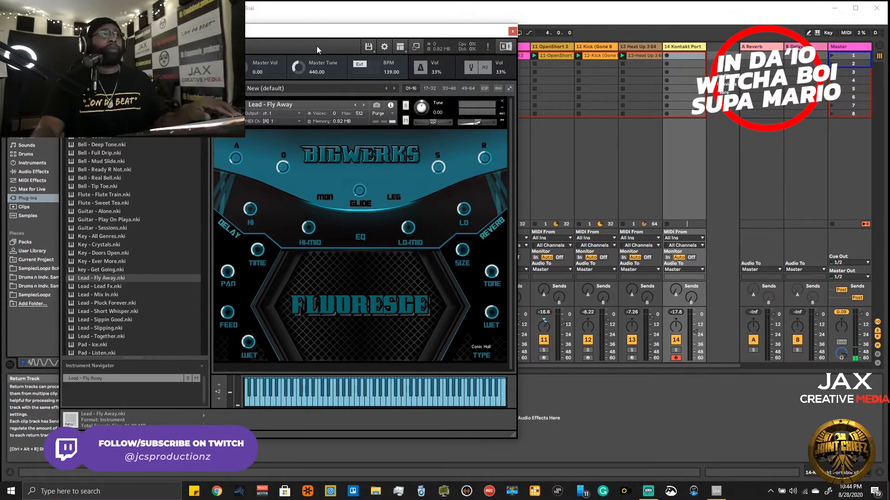
{"action": "left_click_drag", "start_coordinate": [322, 34], "coordinate": [441, 53]}
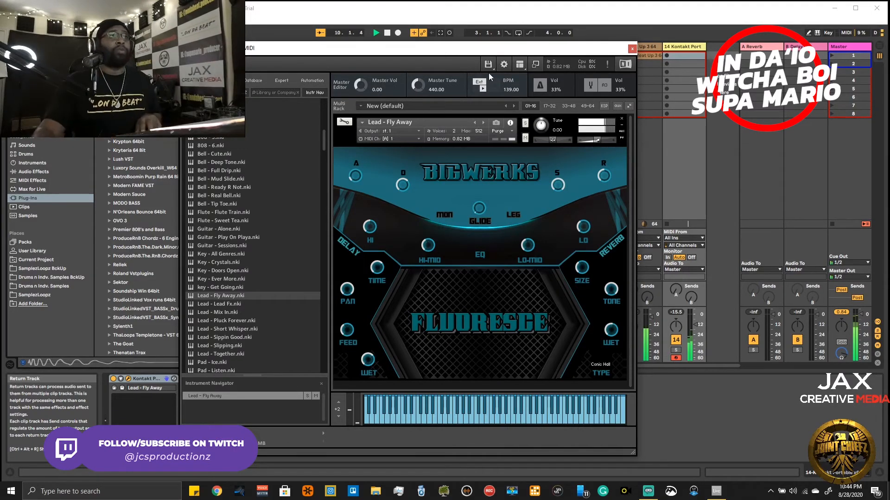
- Audition the following Fluoresce leads with the beat: Lead Fx, Mix In, Pluck Forever, Short Whisper and Sippin Good
{"action": "left_click", "coordinate": [485, 121]}
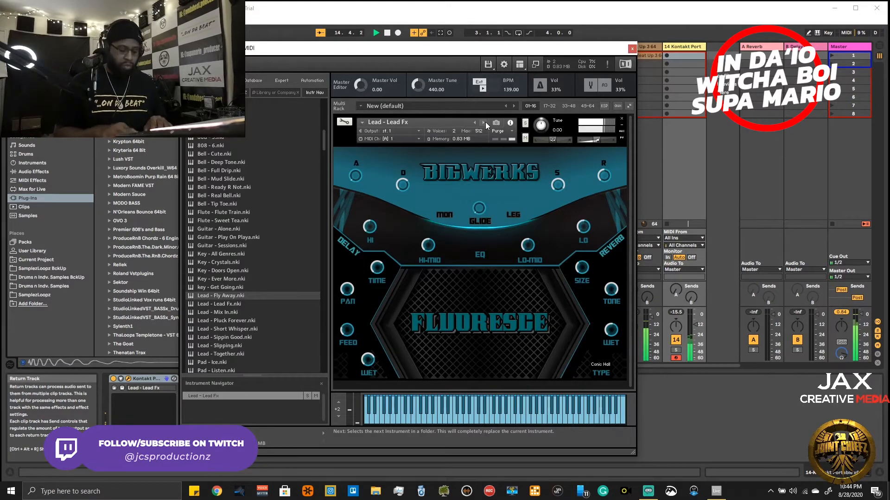
{"action": "left_click", "coordinate": [485, 122]}
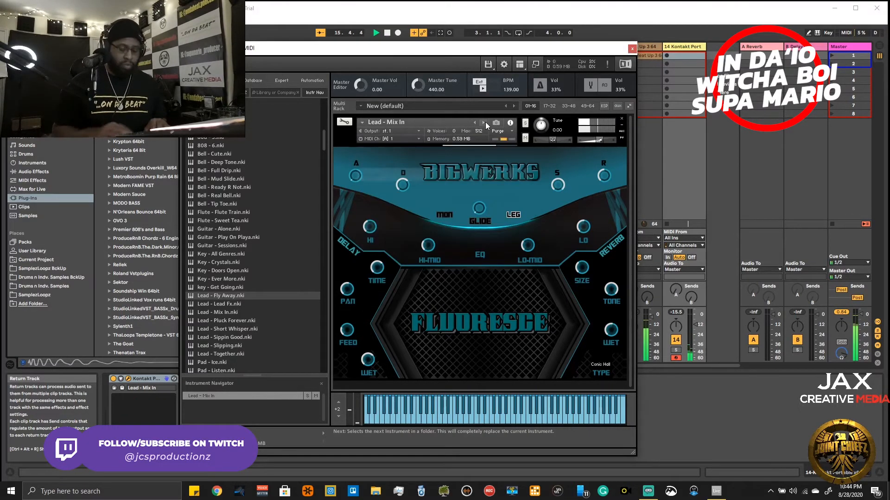
{"action": "left_click", "coordinate": [485, 122]}
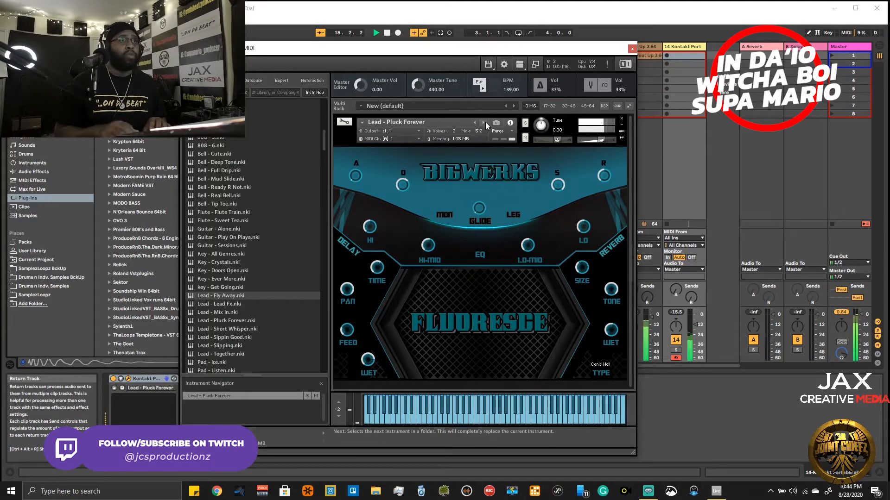
{"action": "left_click", "coordinate": [485, 121]}
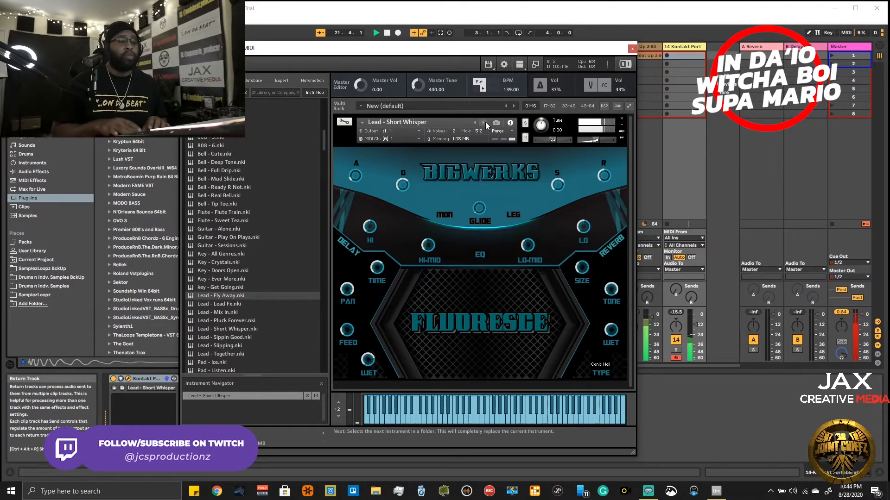
{"action": "left_click", "coordinate": [485, 121]}
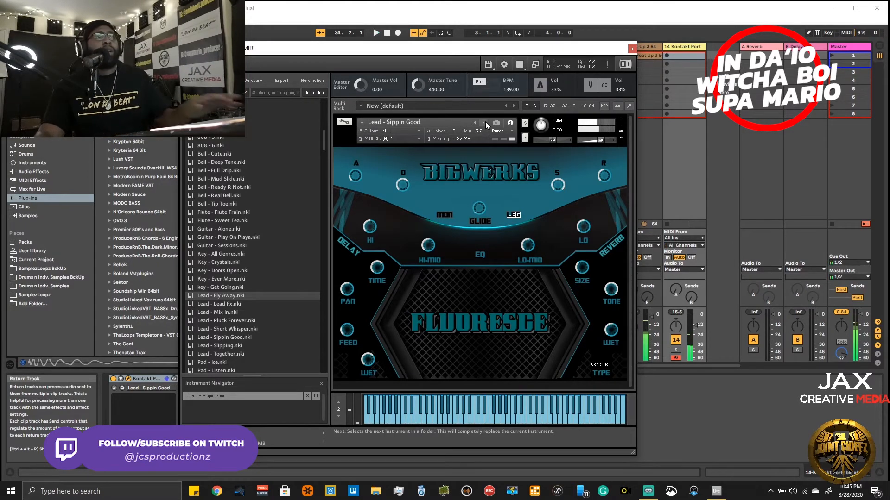
- Continue auditioning the Fluoresce sounds Lead - Slipping, Lead - Together and Pad - Ice, playing the beat from Slipping on and stopping it at Ice
{"action": "left_click", "coordinate": [484, 122]}
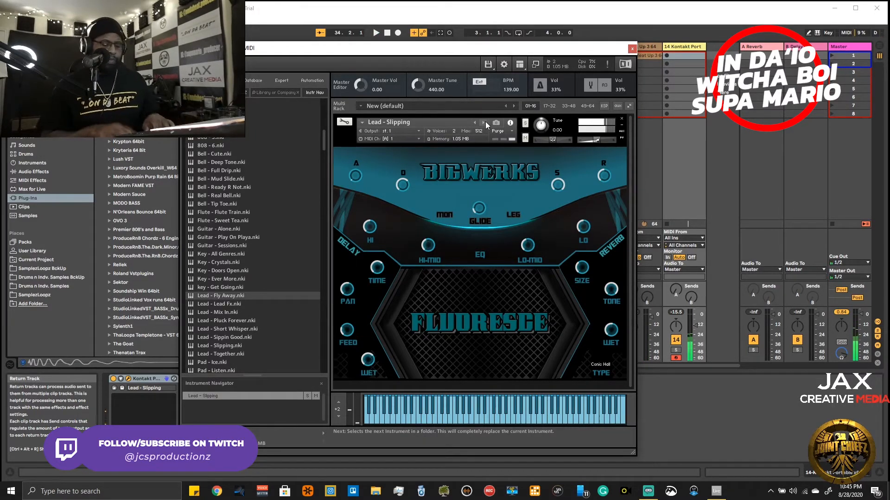
{"action": "key", "text": "space"}
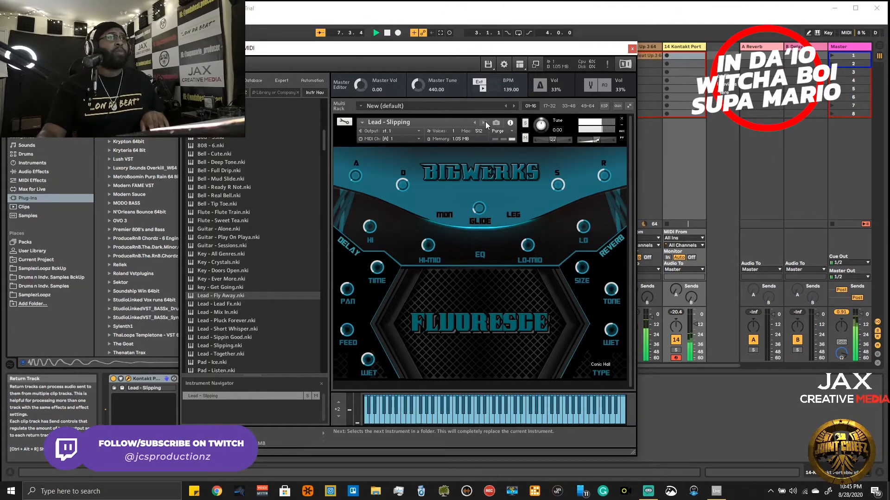
{"action": "left_click", "coordinate": [485, 123]}
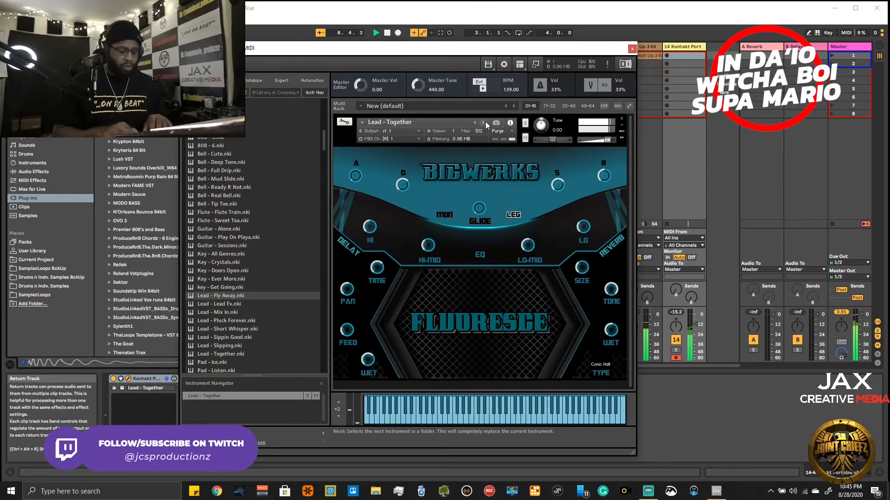
{"action": "left_click", "coordinate": [485, 122]}
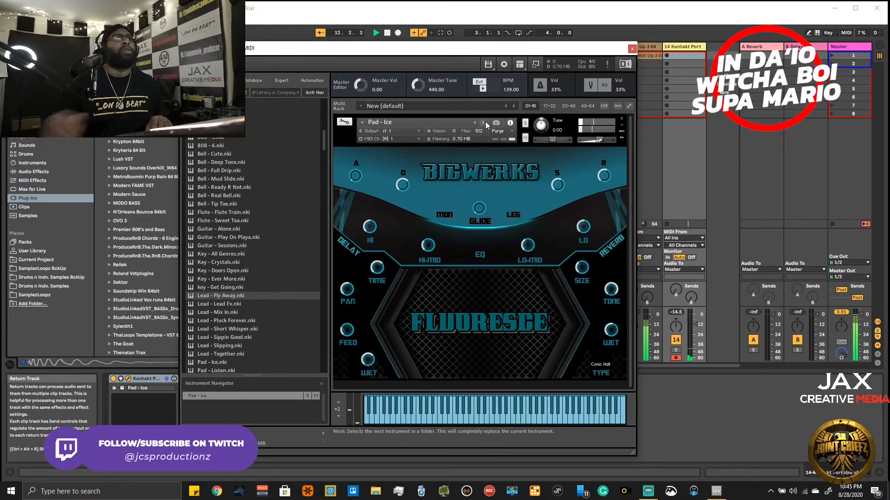
{"action": "key", "text": "space"}
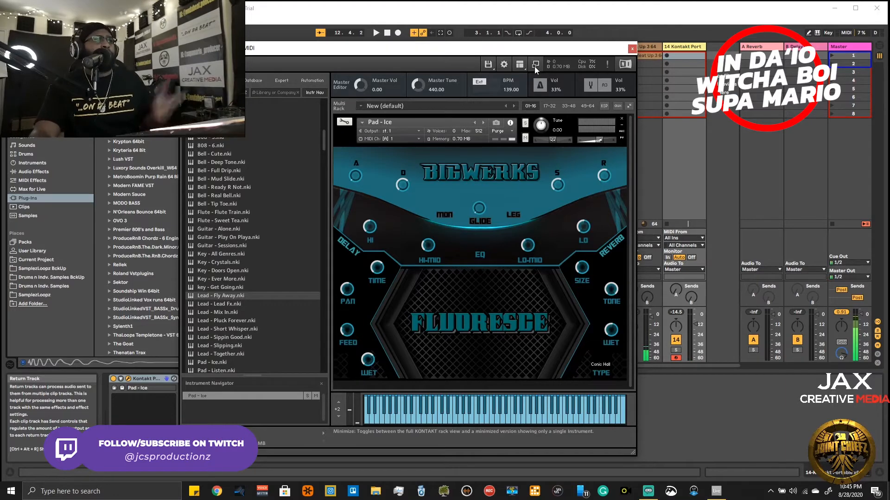
- Audition Lead - Short Whisper again, load Lead - Sippin Good and play it with the beat, and close the Kontakt window
{"action": "left_click_drag", "start_coordinate": [229, 330], "coordinate": [491, 217]}
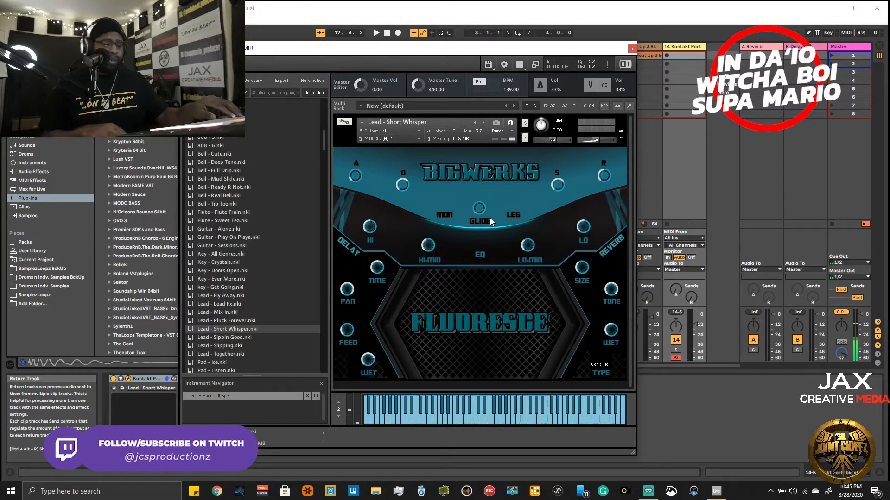
{"action": "key", "text": "space"}
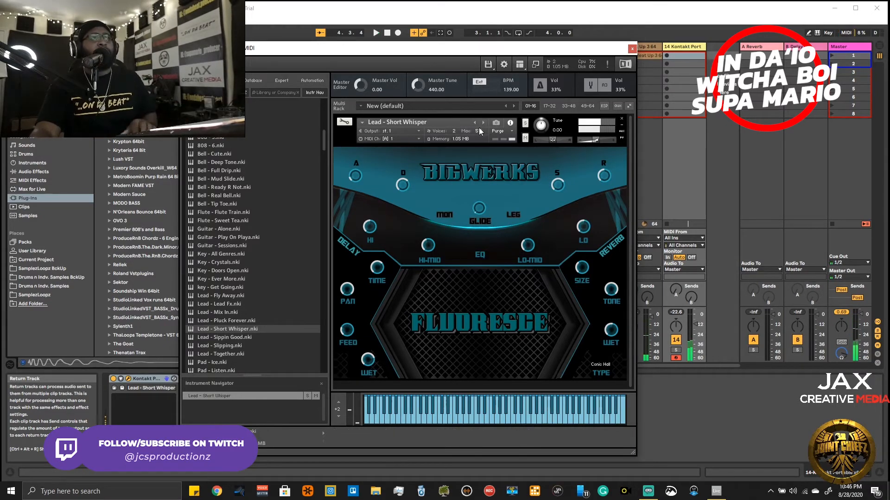
{"action": "left_click", "coordinate": [487, 121]}
{"action": "left_click", "coordinate": [485, 121]}
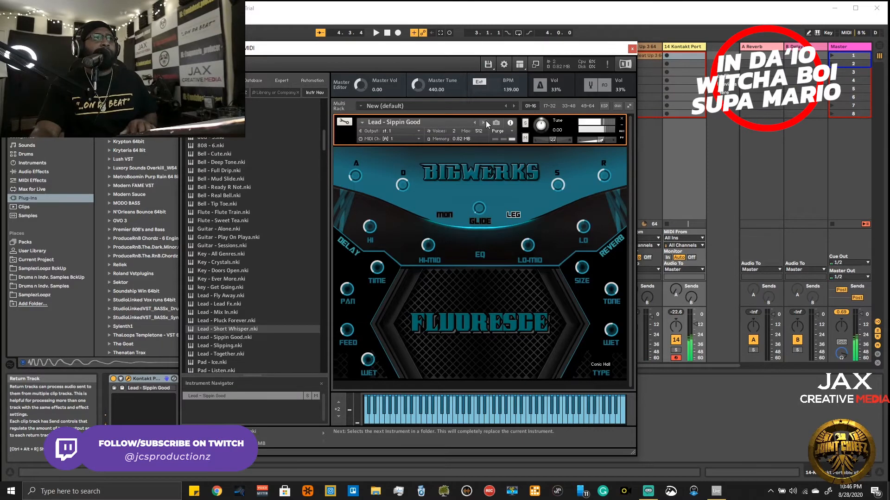
{"action": "key", "text": "space"}
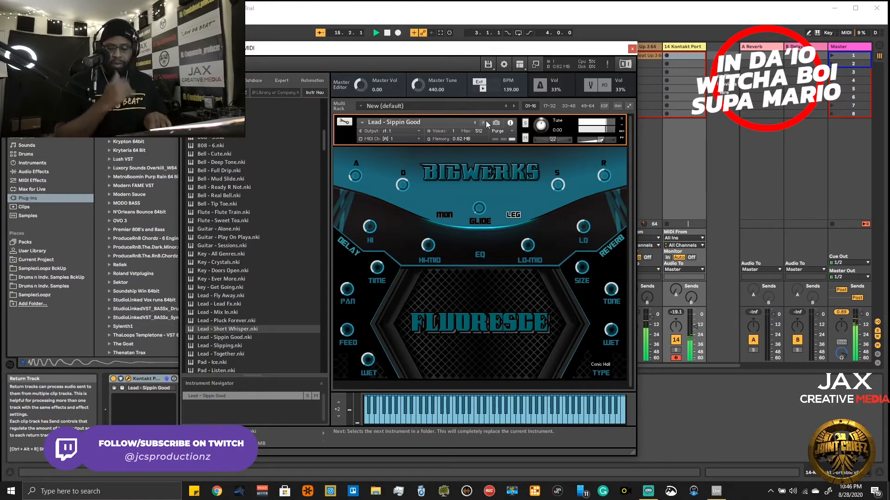
{"action": "key", "text": "space"}
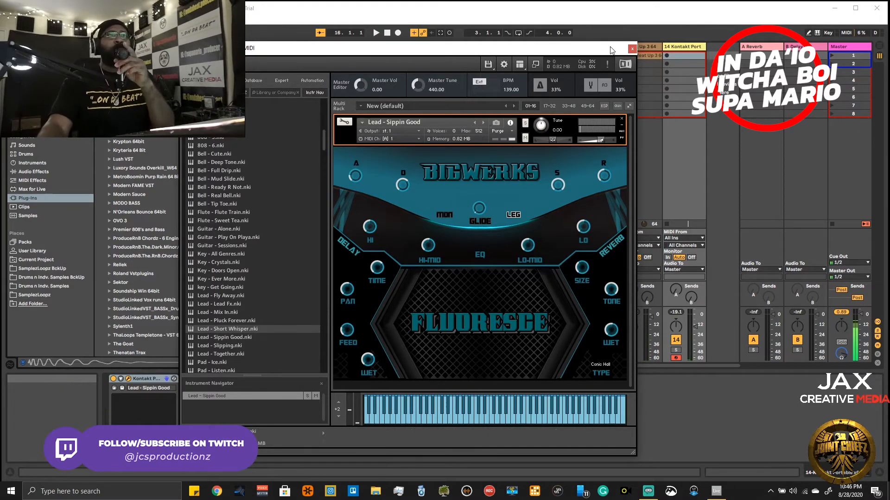
{"action": "left_click", "coordinate": [632, 48]}
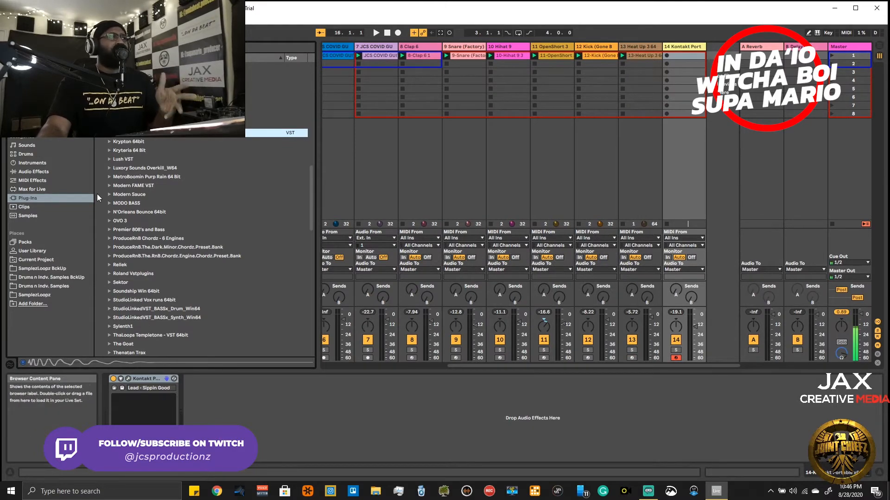
- Look through the audio effects and the plug-in folders, including Kush Audio and FabFilter, for an effect to put on the lead
{"action": "left_click", "coordinate": [36, 173]}
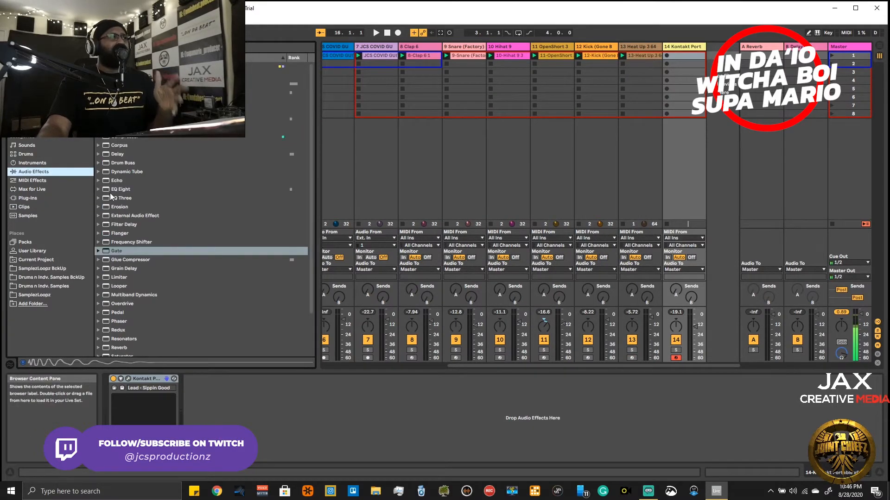
{"action": "scroll", "coordinate": [139, 259], "scroll_direction": "down", "scroll_amount": 3}
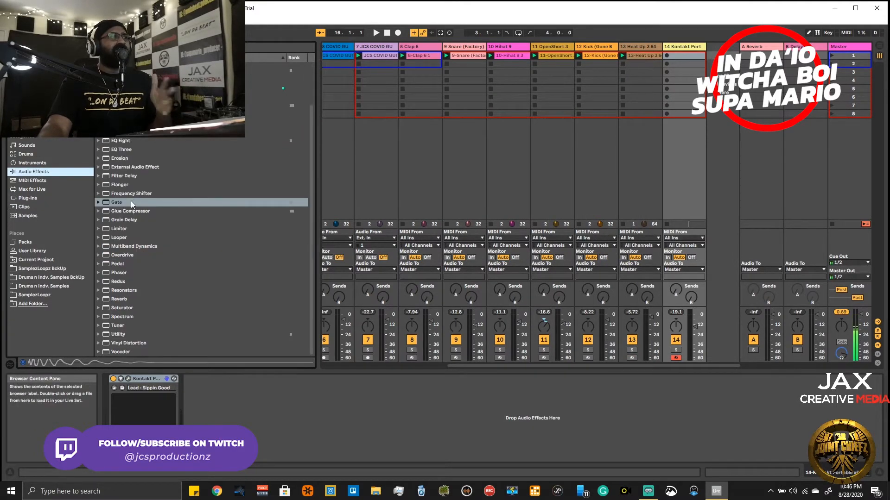
{"action": "left_click", "coordinate": [26, 198]}
{"action": "scroll", "coordinate": [157, 194], "scroll_direction": "up", "scroll_amount": 10}
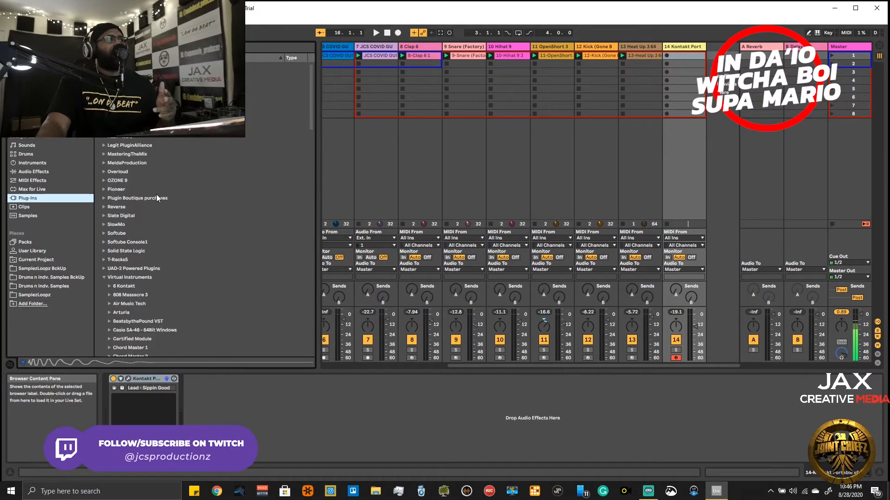
{"action": "left_click", "coordinate": [105, 277]}
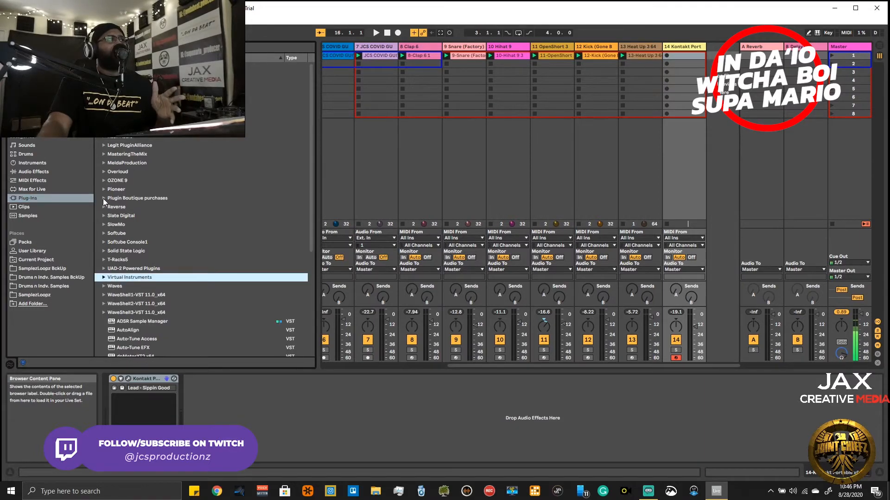
{"action": "left_click", "coordinate": [104, 138]}
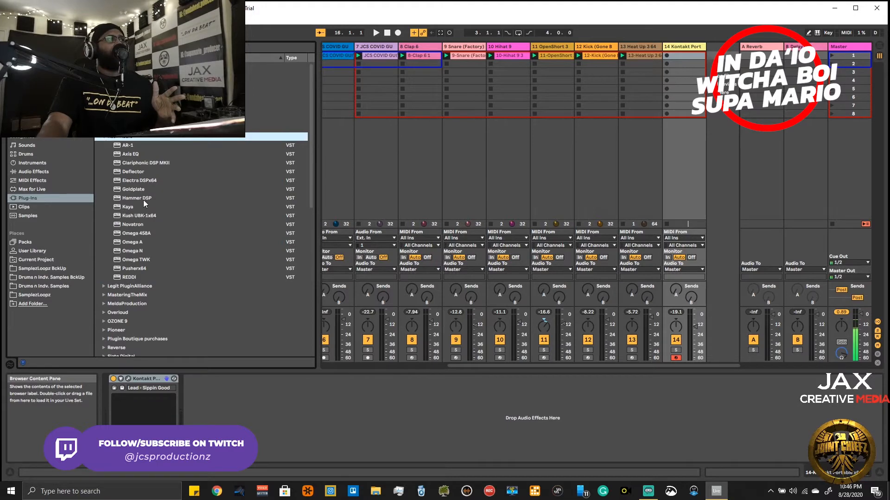
{"action": "left_click", "coordinate": [107, 137]}
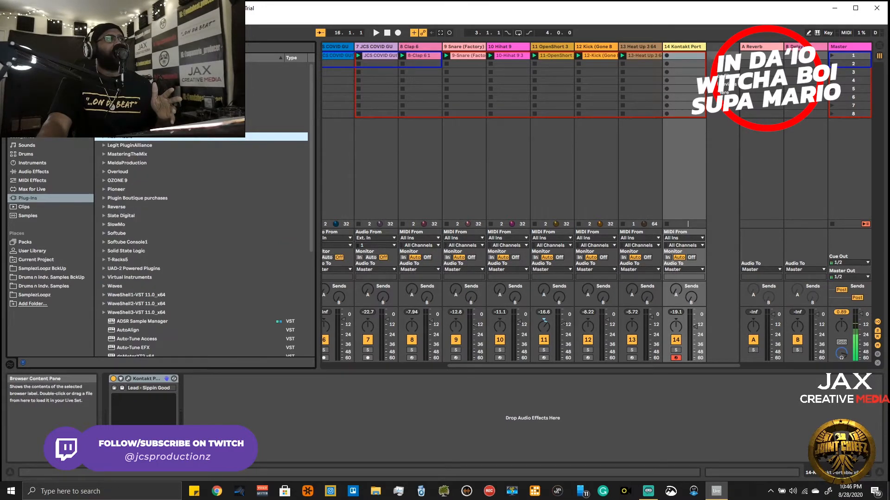
{"action": "left_click", "coordinate": [107, 119]}
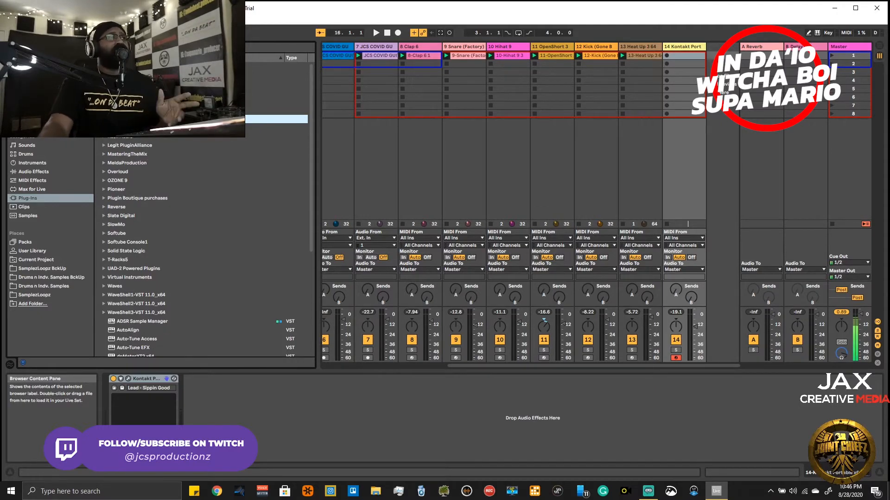
{"action": "scroll", "coordinate": [202, 236], "scroll_direction": "up", "scroll_amount": 1}
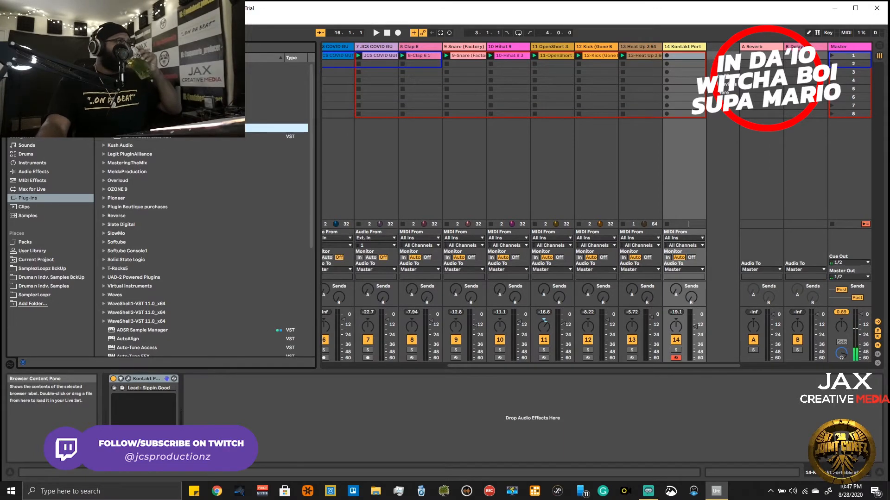
{"action": "left_click", "coordinate": [103, 119]}
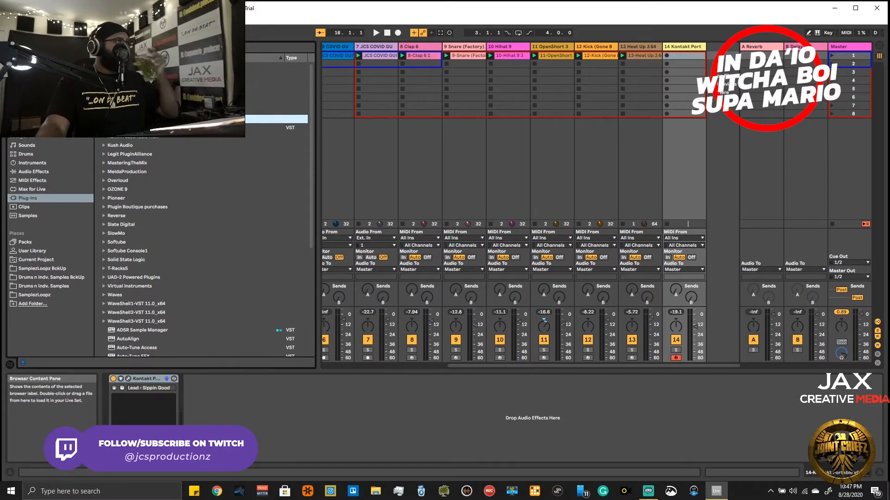
{"action": "left_click", "coordinate": [104, 111]}
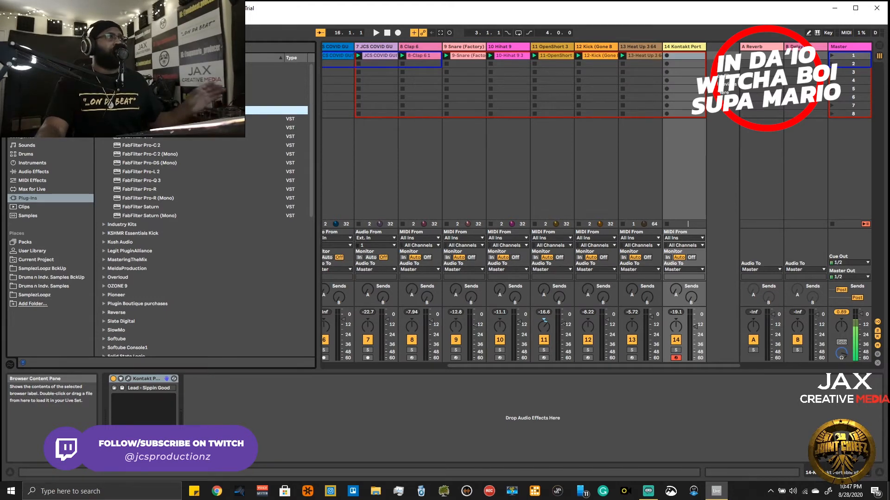
{"action": "scroll", "coordinate": [131, 230], "scroll_direction": "down", "scroll_amount": 10}
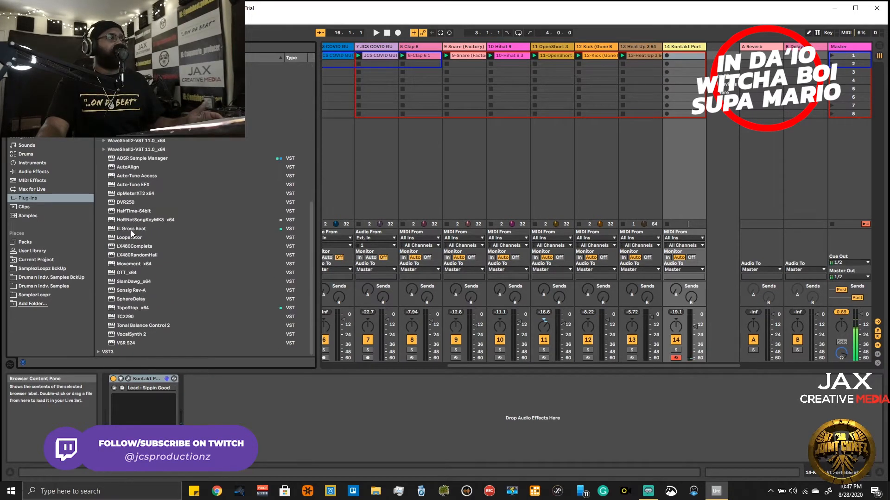
{"action": "scroll", "coordinate": [121, 160], "scroll_direction": "up", "scroll_amount": 5}
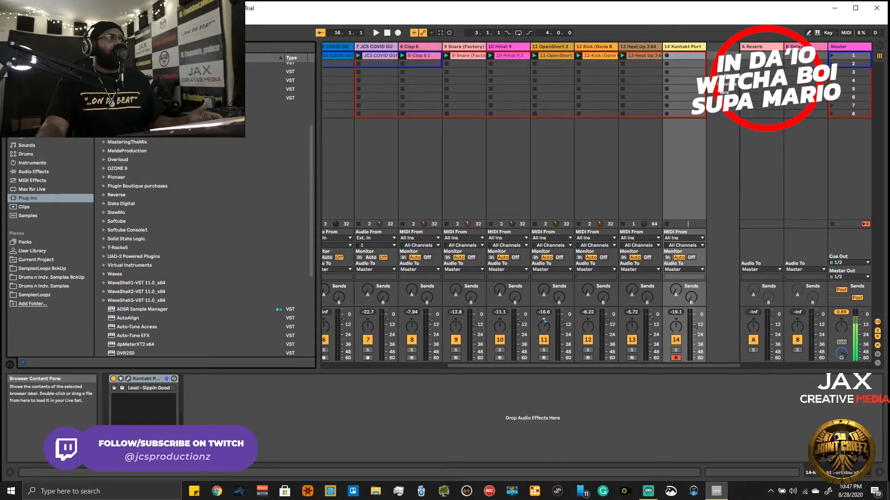
- Browse the Waves folder and the plug-ins inside its WaveShell1-VST 11.0_x64 group
{"action": "left_click", "coordinate": [103, 273]}
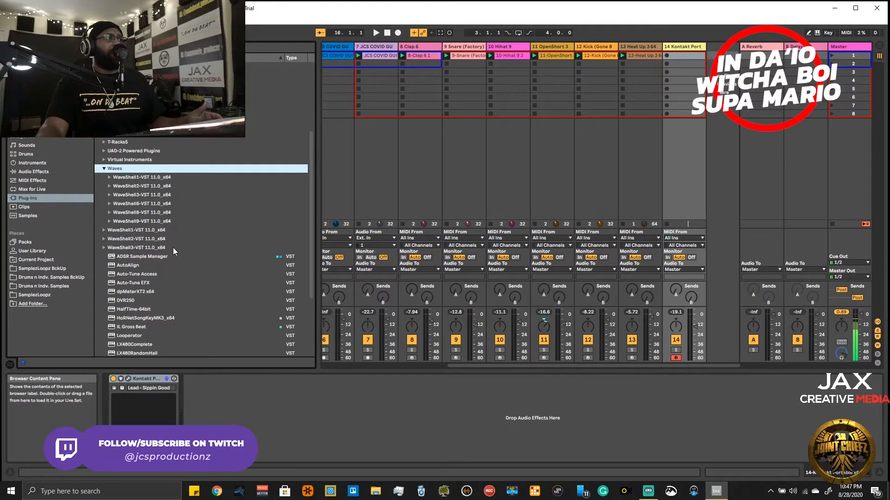
{"action": "scroll", "coordinate": [173, 246], "scroll_direction": "down", "scroll_amount": 3}
{"action": "scroll", "coordinate": [157, 213], "scroll_direction": "up", "scroll_amount": 5}
{"action": "left_click", "coordinate": [111, 294]}
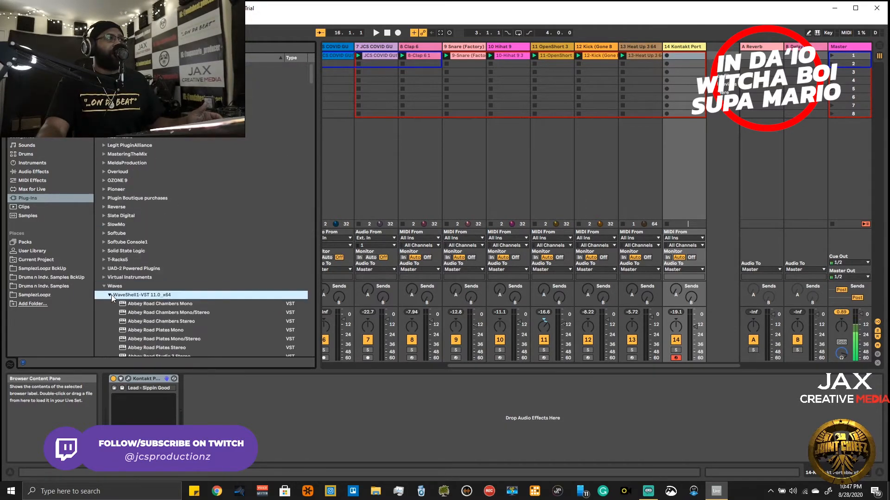
{"action": "scroll", "coordinate": [111, 294], "scroll_direction": "down", "scroll_amount": 10}
{"action": "scroll", "coordinate": [124, 263], "scroll_direction": "up", "scroll_amount": 10}
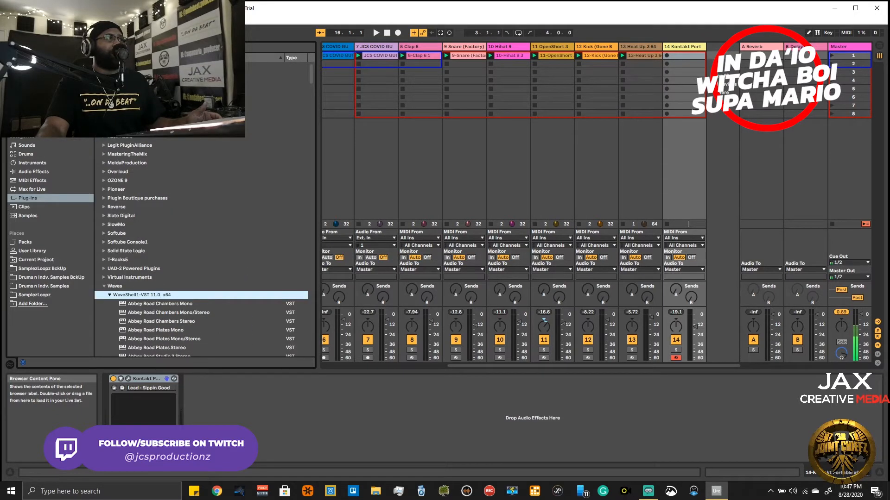
- Search the plug-ins, add Berzerk Distortion Stereo after Kontakt on track 14, and move its window over the mixer
{"action": "key", "text": "ctrl+f"}
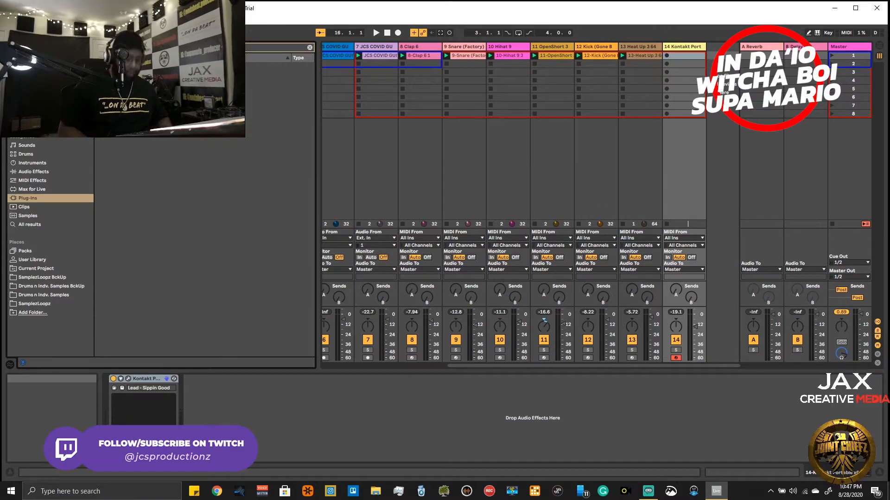
{"action": "key", "text": "Escape"}
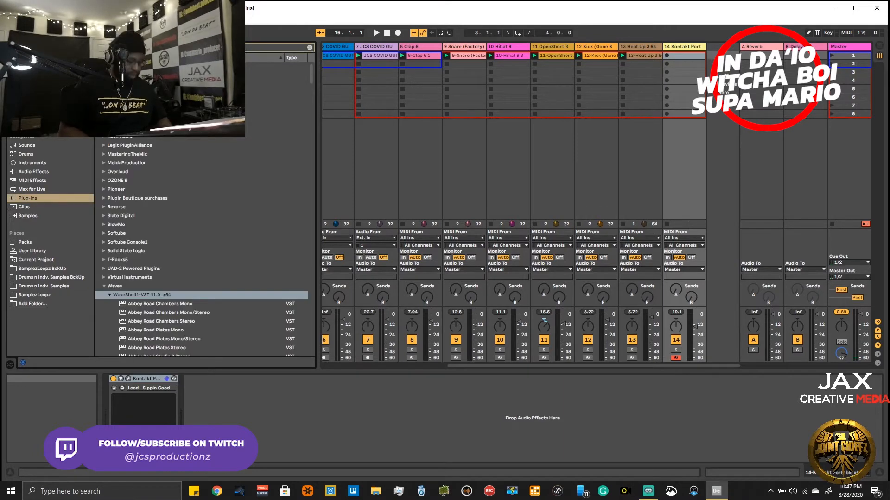
{"action": "key", "text": "ctrl+f"}
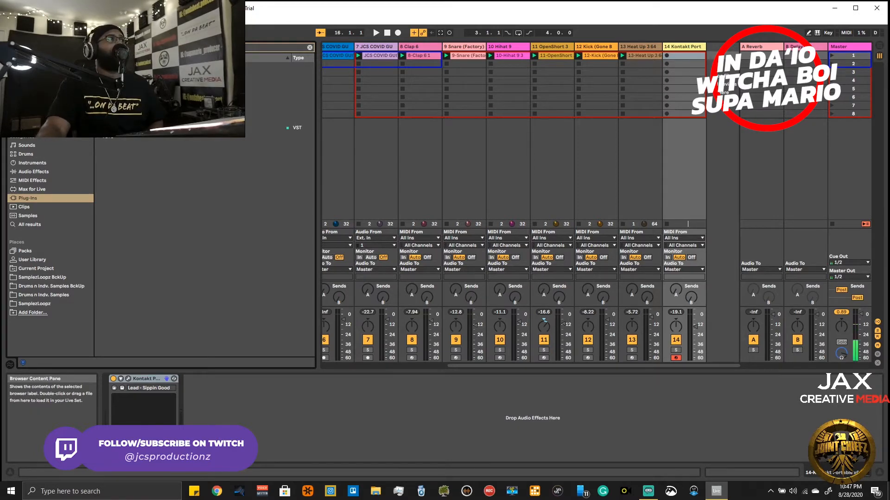
{"action": "left_click", "coordinate": [104, 110]}
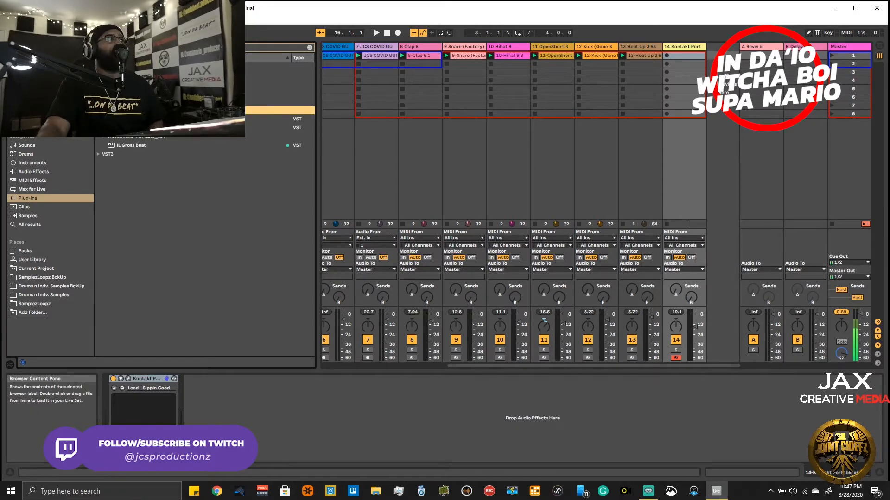
{"action": "left_click_drag", "start_coordinate": [234, 127], "coordinate": [249, 400]}
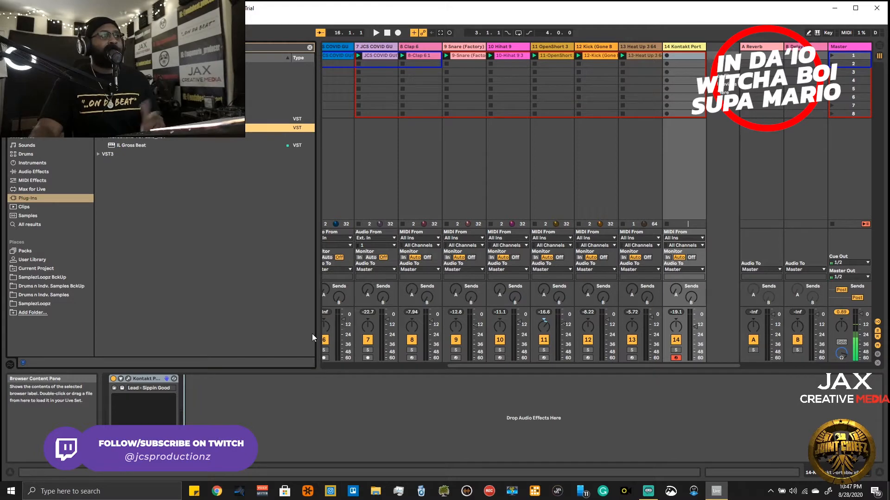
{"action": "left_click_drag", "start_coordinate": [262, 68], "coordinate": [636, 112]}
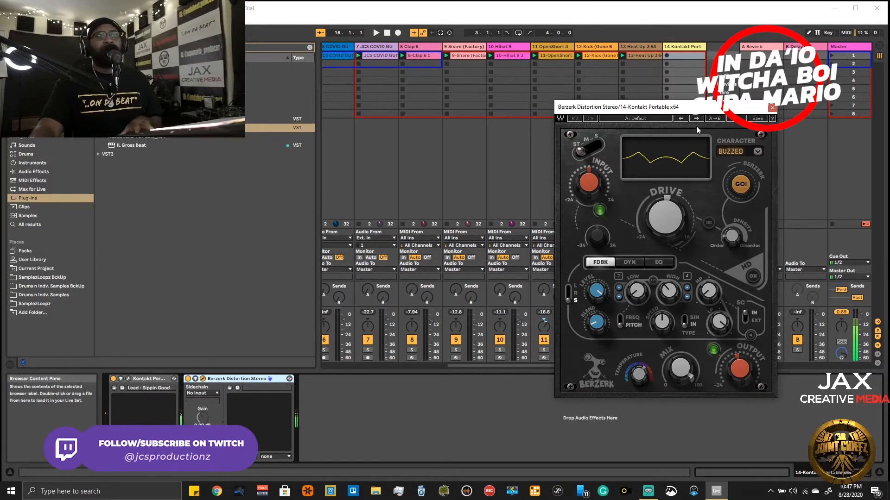
- View the artist presets available in Berzerk Distortion and leave the preset list without loading one
{"action": "left_click", "coordinate": [731, 119]}
{"action": "mouse_move", "coordinate": [768, 184]}
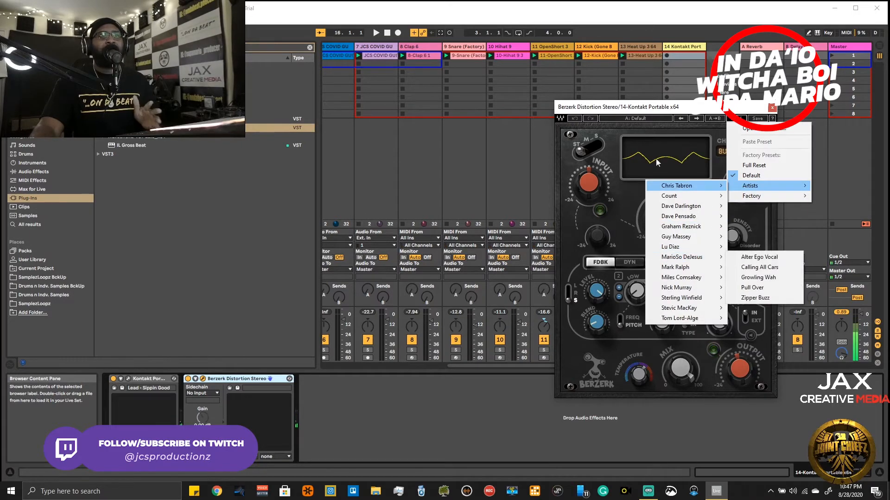
{"action": "left_click", "coordinate": [617, 131]}
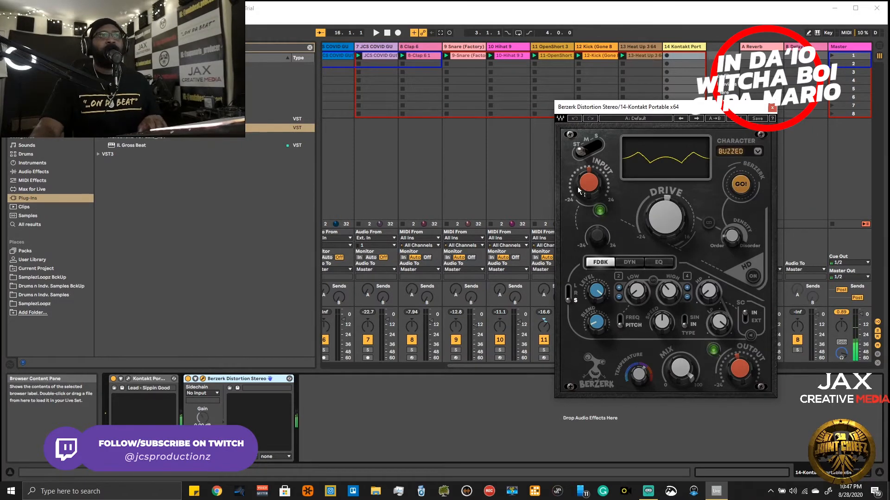
- Audition the distortion's Character modes, including Trippy, Dizzy, Fuzzed, Frenzy and Crushed, and return to Buzzed
{"action": "left_click", "coordinate": [761, 155]}
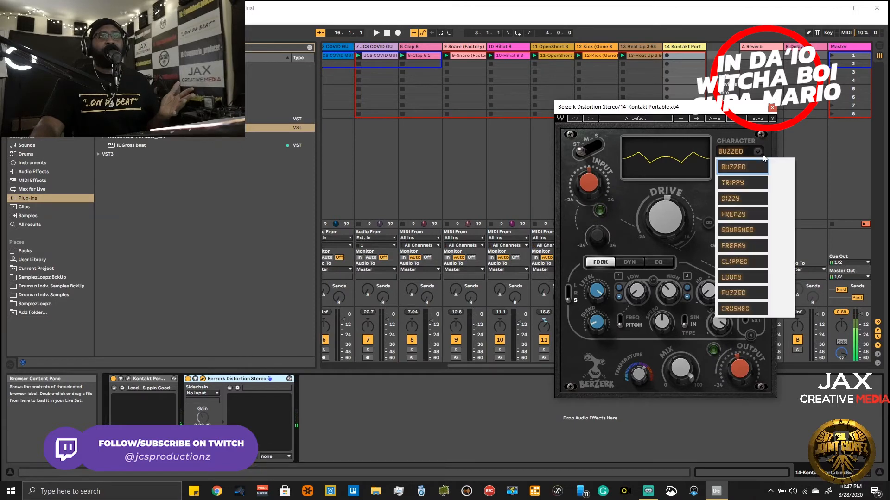
{"action": "left_click", "coordinate": [751, 182]}
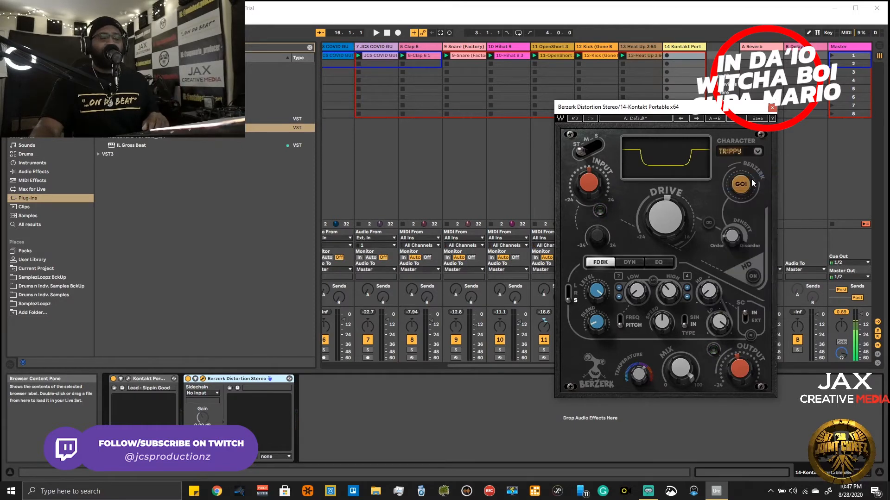
{"action": "scroll", "coordinate": [744, 157], "scroll_direction": "down", "scroll_amount": 1}
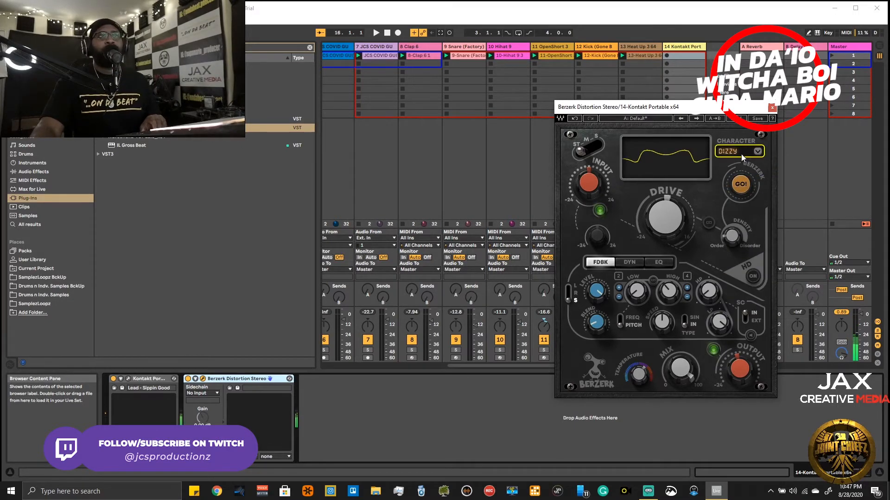
{"action": "scroll", "coordinate": [740, 153], "scroll_direction": "down", "scroll_amount": 1}
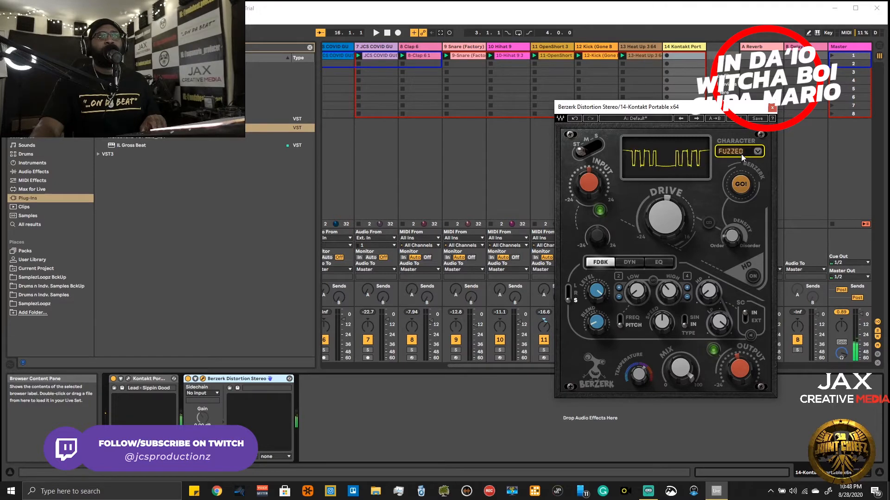
{"action": "scroll", "coordinate": [741, 154], "scroll_direction": "down", "scroll_amount": 1}
{"action": "left_click", "coordinate": [741, 153]}
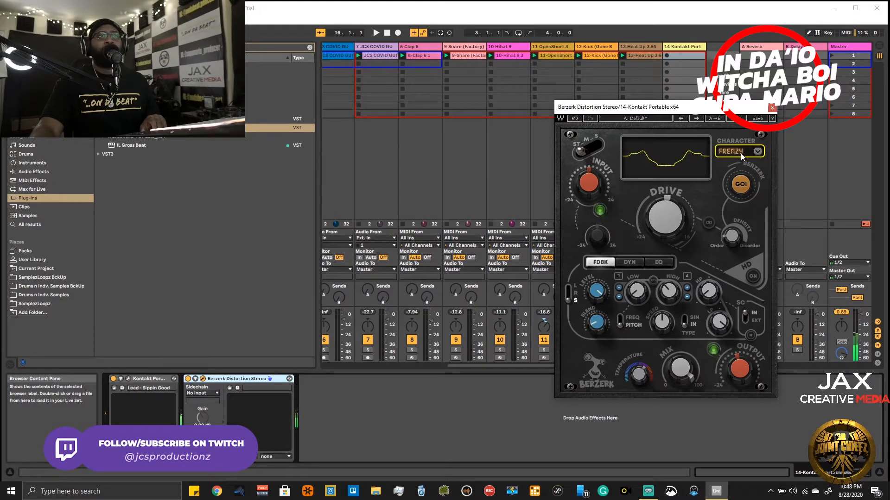
{"action": "left_click", "coordinate": [740, 153]}
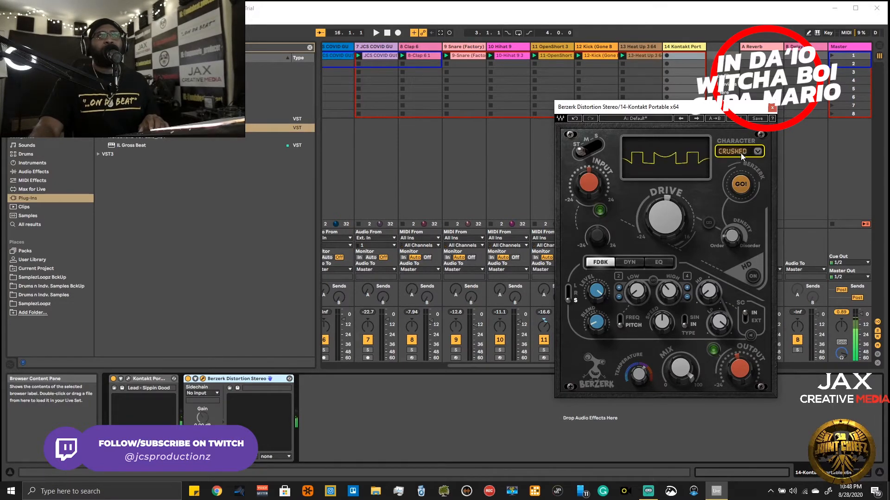
{"action": "left_click", "coordinate": [758, 151]}
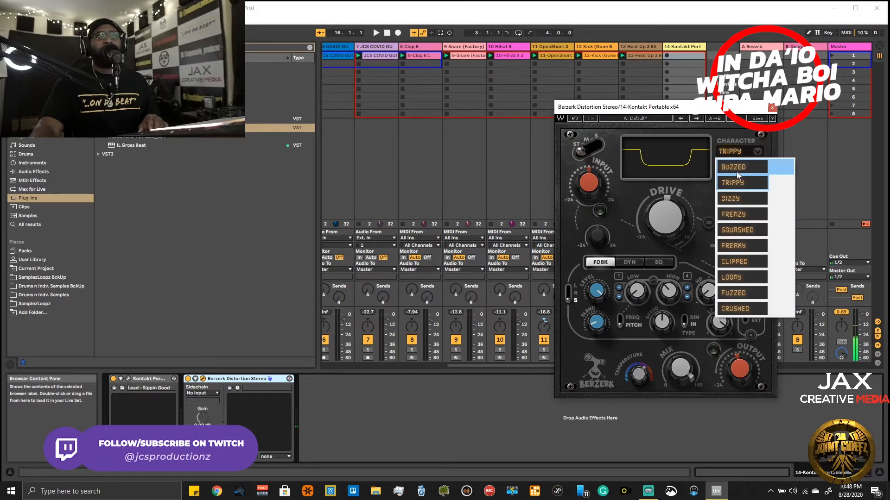
{"action": "left_click", "coordinate": [735, 172]}
- Raise the Drive of the Berzerk distortion and adjust its Density between Order and Disorder
{"action": "mouse_move", "coordinate": [660, 218]}
{"action": "left_mouse_down"}
{"action": "mouse_move", "coordinate": [660, 244]}
{"action": "mouse_move", "coordinate": [660, 207]}
{"action": "left_mouse_up"}
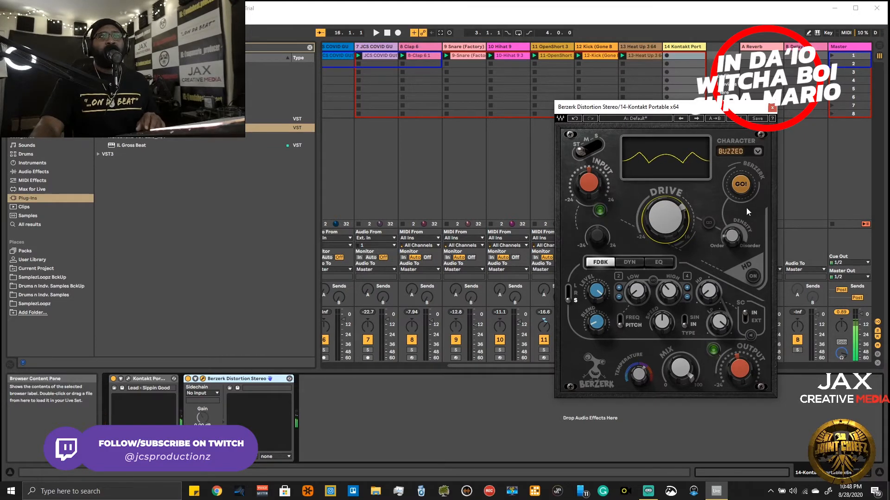
{"action": "left_click_drag", "start_coordinate": [732, 236], "coordinate": [732, 246]}
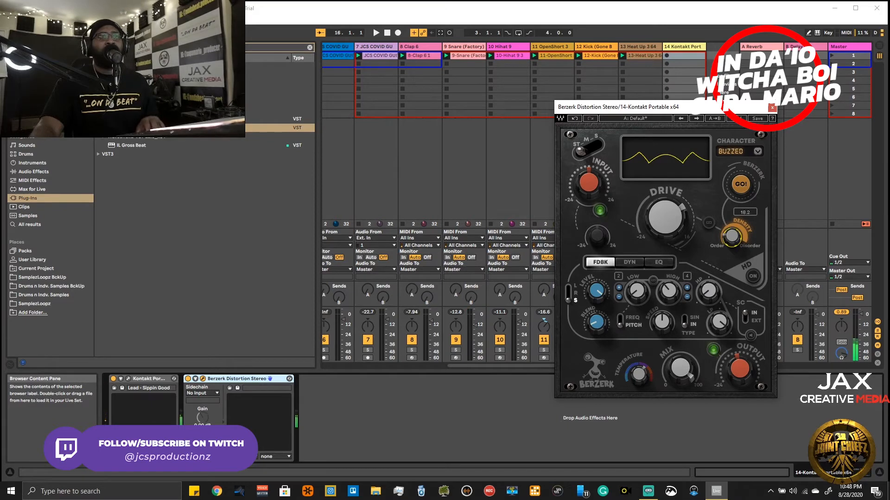
{"action": "left_click_drag", "start_coordinate": [732, 236], "coordinate": [732, 235]}
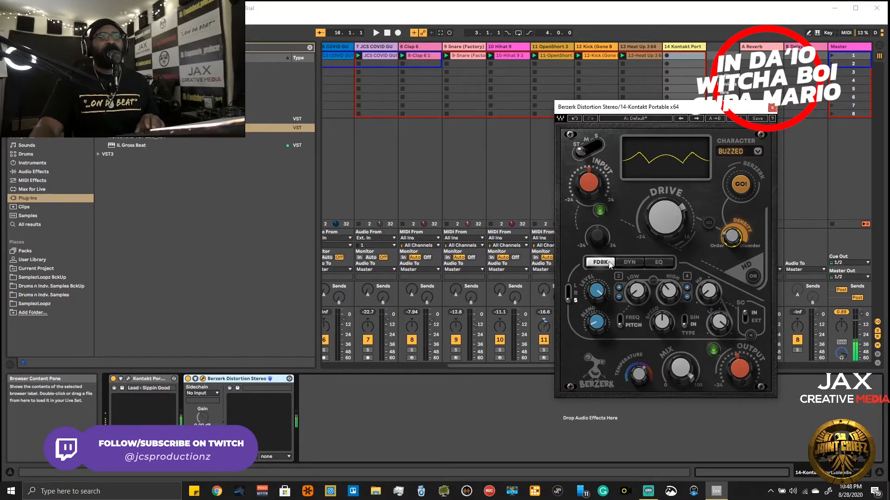
- Shape the high EQ band in Berzerk, with Gain at 5.5, Q around 32.60 and the frequency around 7 kHz
{"action": "left_click", "coordinate": [636, 263]}
{"action": "left_click", "coordinate": [658, 263]}
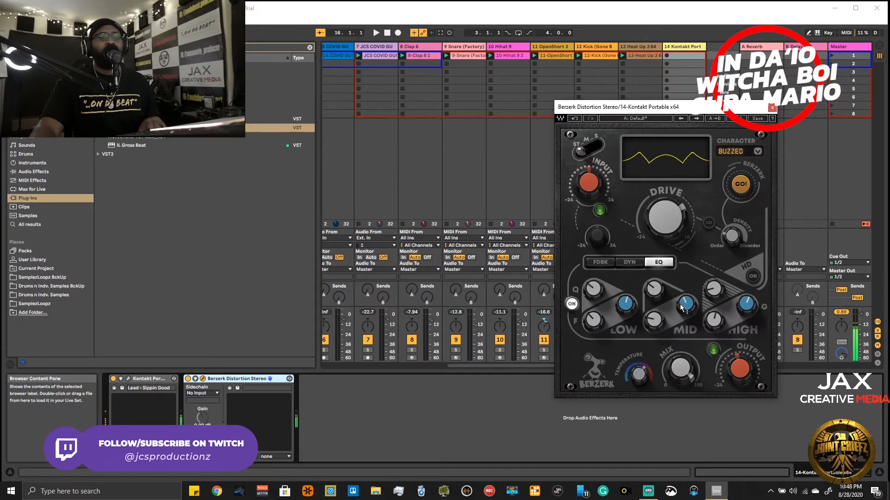
{"action": "left_click_drag", "start_coordinate": [713, 320], "coordinate": [713, 319]}
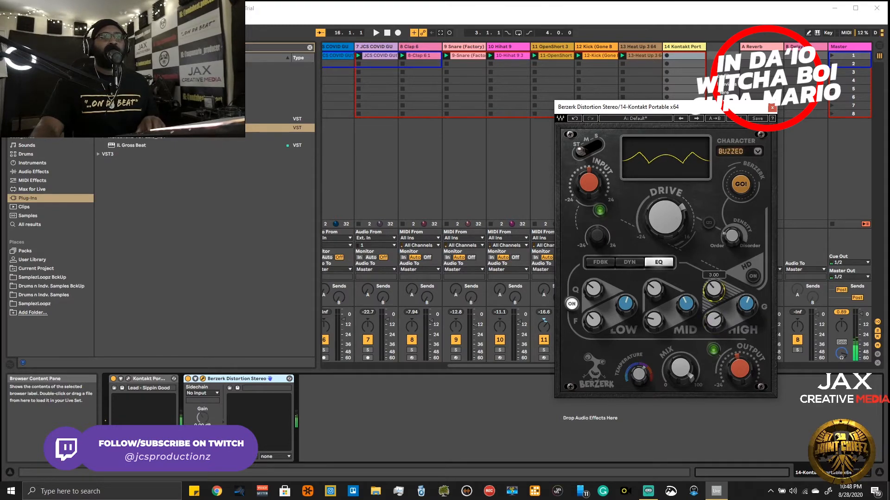
{"action": "left_click_drag", "start_coordinate": [714, 289], "coordinate": [714, 260]}
{"action": "left_click_drag", "start_coordinate": [713, 290], "coordinate": [746, 296]}
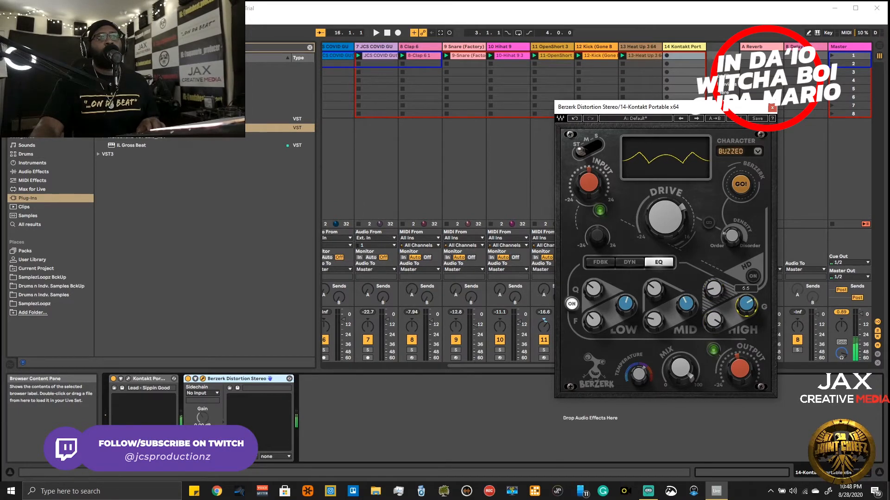
{"action": "left_click_drag", "start_coordinate": [713, 289], "coordinate": [713, 276]}
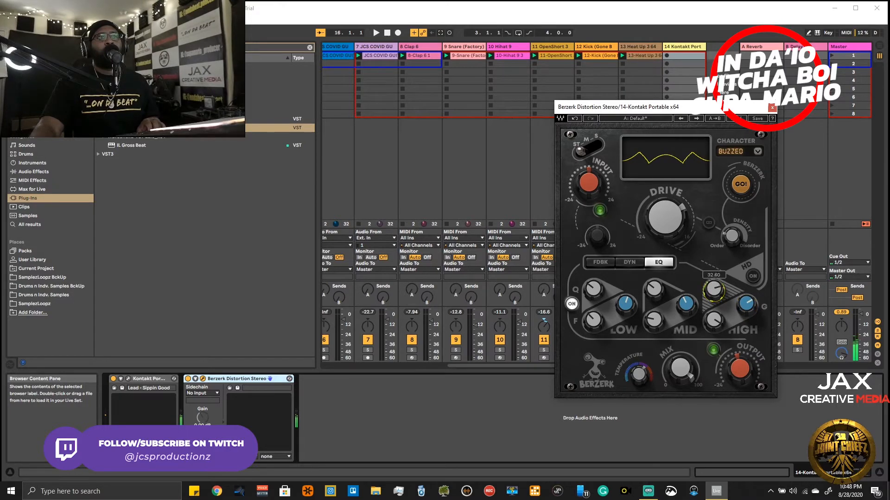
{"action": "left_click_drag", "start_coordinate": [714, 320], "coordinate": [713, 331]}
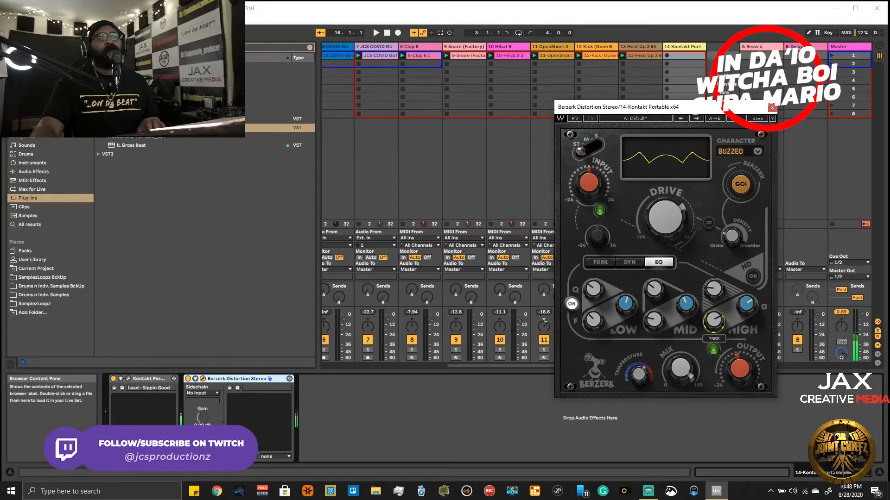
- Set the mid EQ band's Gain to 1.0 and adjust its frequency and Q
{"action": "left_click_drag", "start_coordinate": [686, 304], "coordinate": [685, 301]}
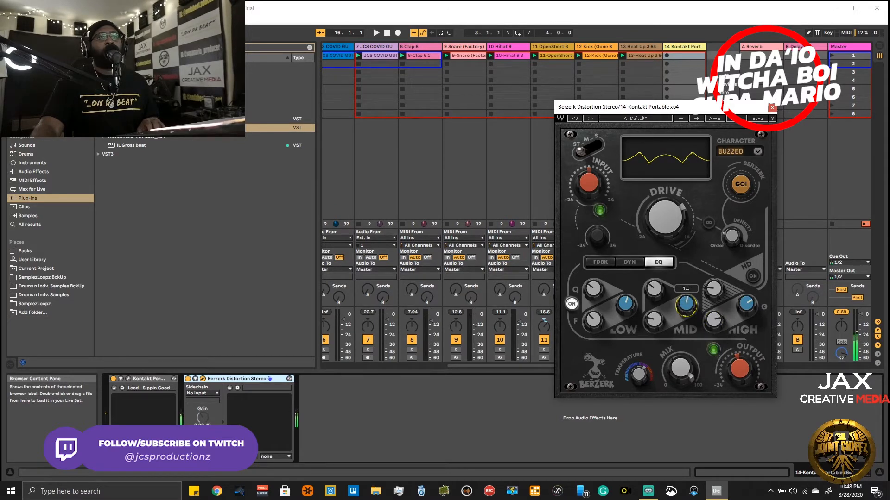
{"action": "left_click_drag", "start_coordinate": [654, 320], "coordinate": [654, 322]}
{"action": "left_click_drag", "start_coordinate": [652, 293], "coordinate": [652, 271]}
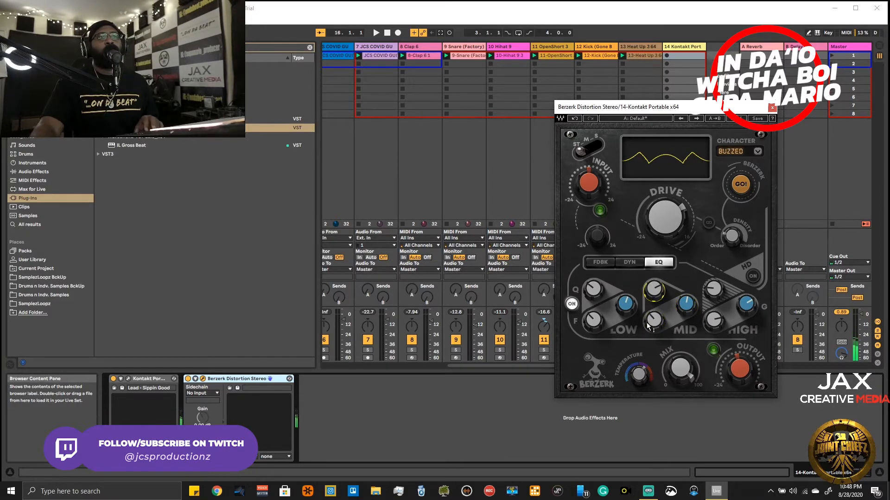
- Check the distortion's dynamics section with its Threshold control and return to the feedback section
{"action": "left_click", "coordinate": [628, 262]}
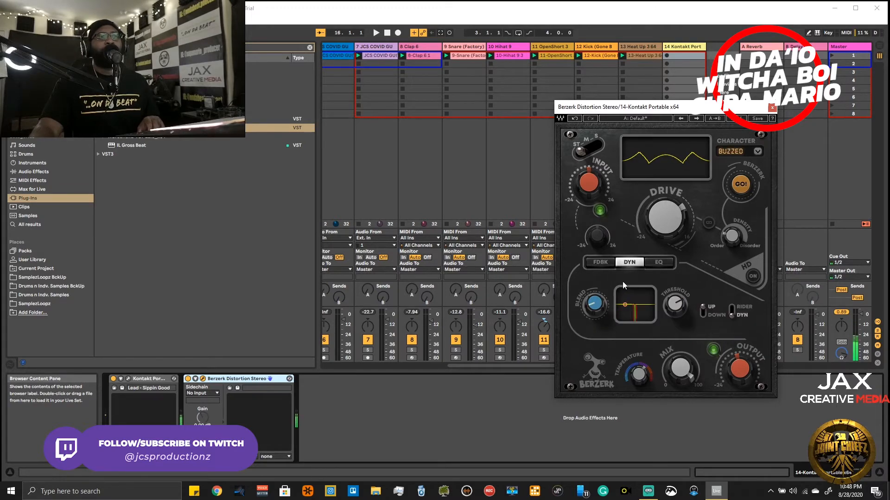
{"action": "left_click_drag", "start_coordinate": [677, 307], "coordinate": [677, 306]}
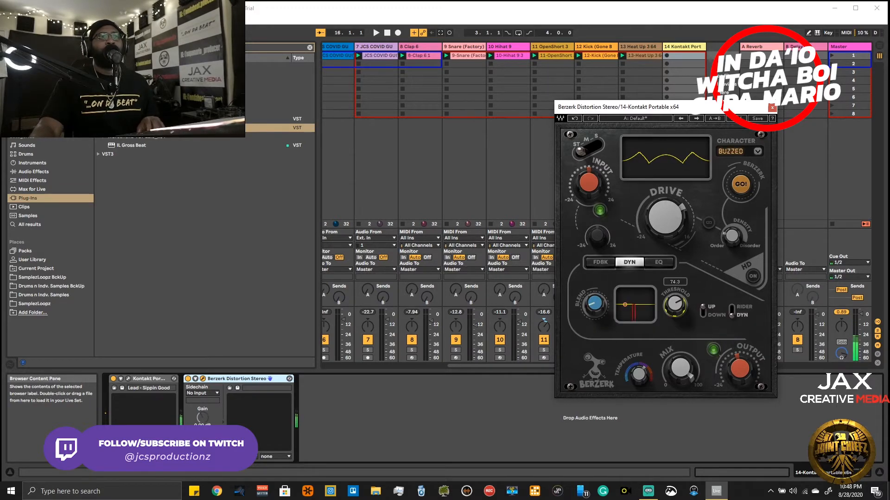
{"action": "left_click", "coordinate": [601, 263]}
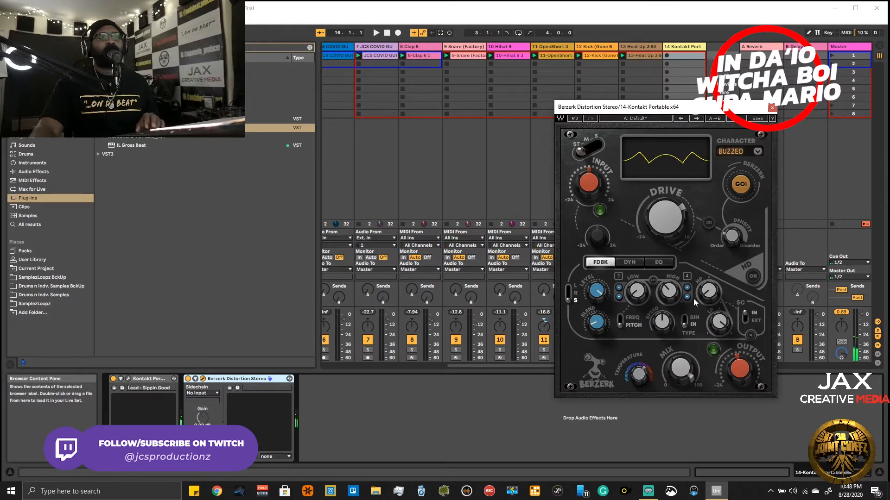
- Try Berzerk's Temperature and Mix controls, leave Mix at 100, and close the plug-in window
{"action": "mouse_move", "coordinate": [671, 375]}
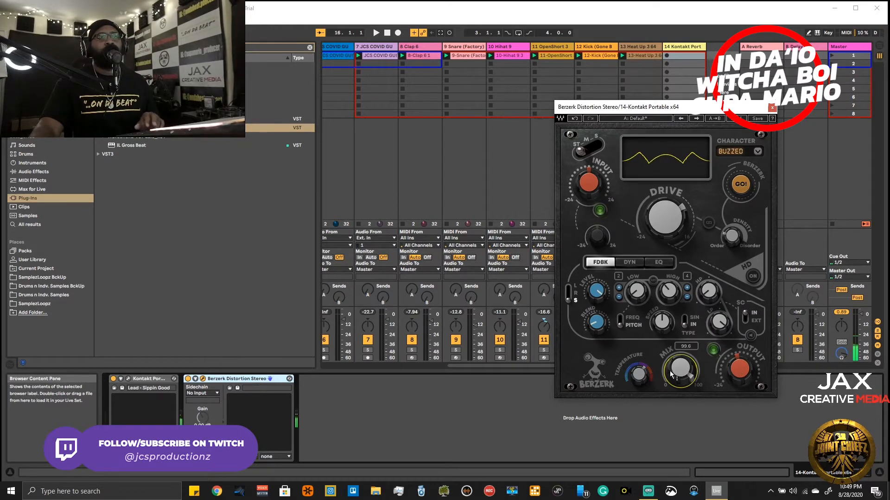
{"action": "left_click_drag", "start_coordinate": [639, 376], "coordinate": [639, 389]}
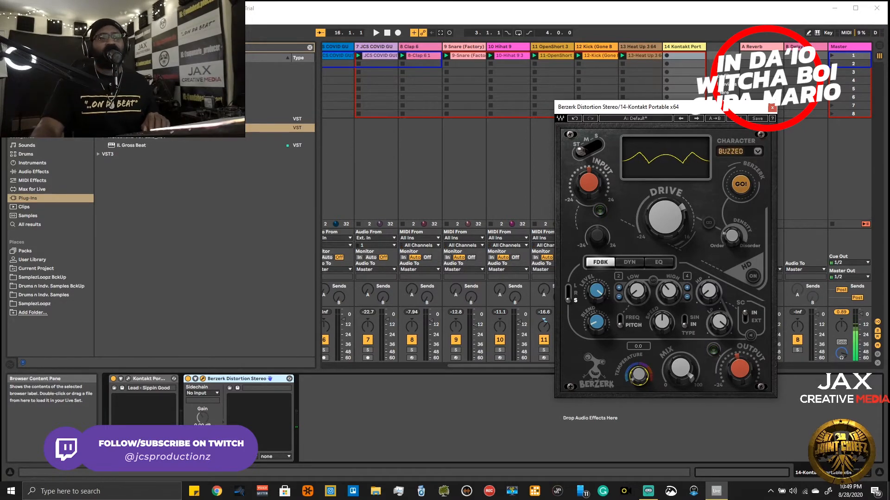
{"action": "left_click_drag", "start_coordinate": [639, 385], "coordinate": [680, 389]}
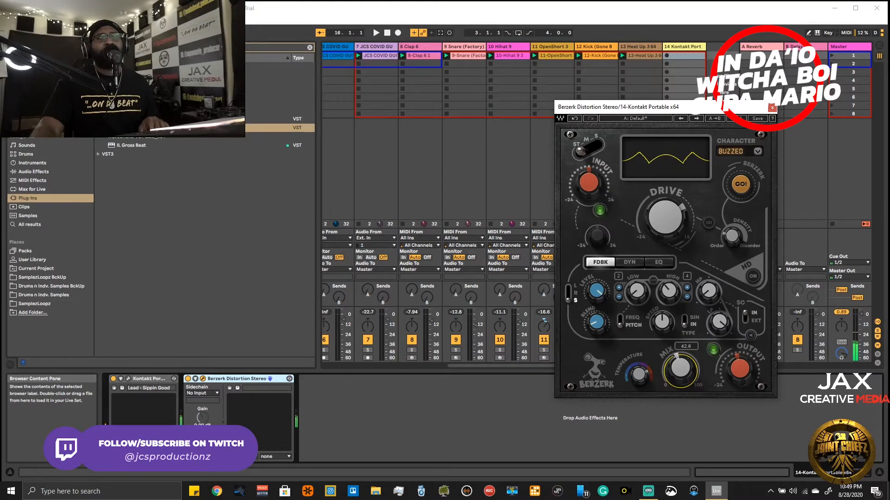
{"action": "left_click_drag", "start_coordinate": [680, 369], "coordinate": [681, 363]}
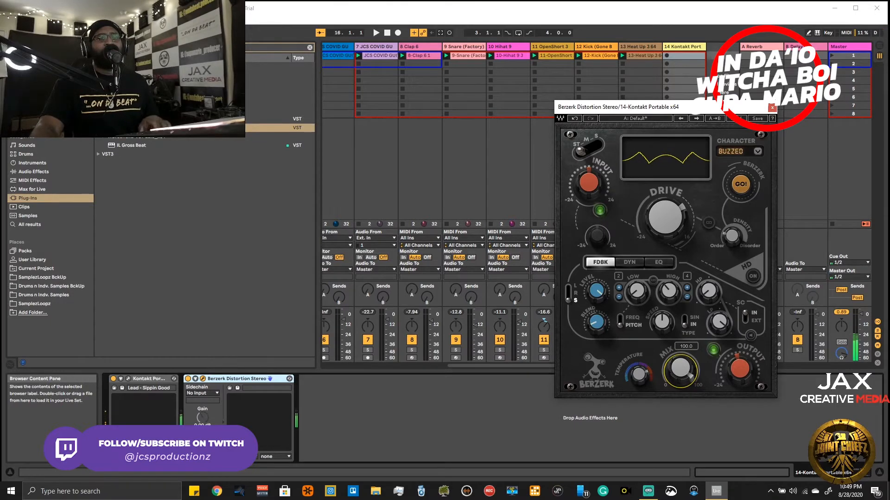
{"action": "left_click", "coordinate": [772, 107]}
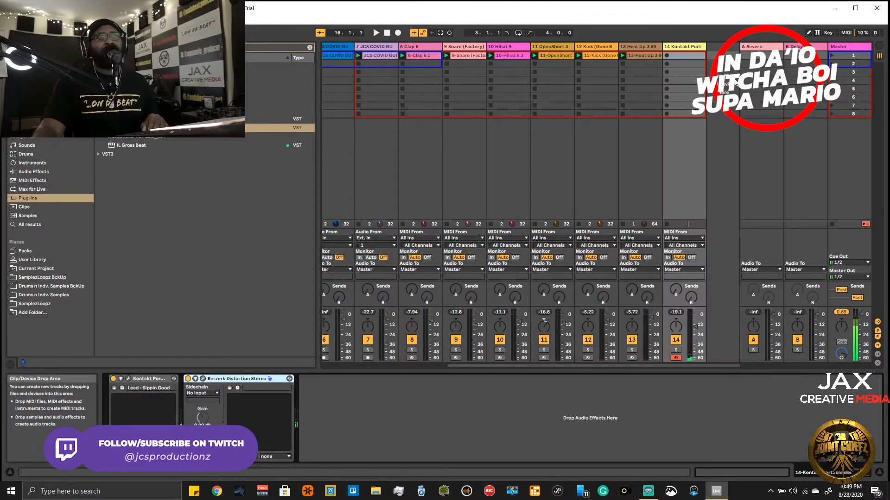
- Rehearse the Kontakt lead over the playing beat, record a first take on track 14, and undo it
{"action": "key", "text": "space"}
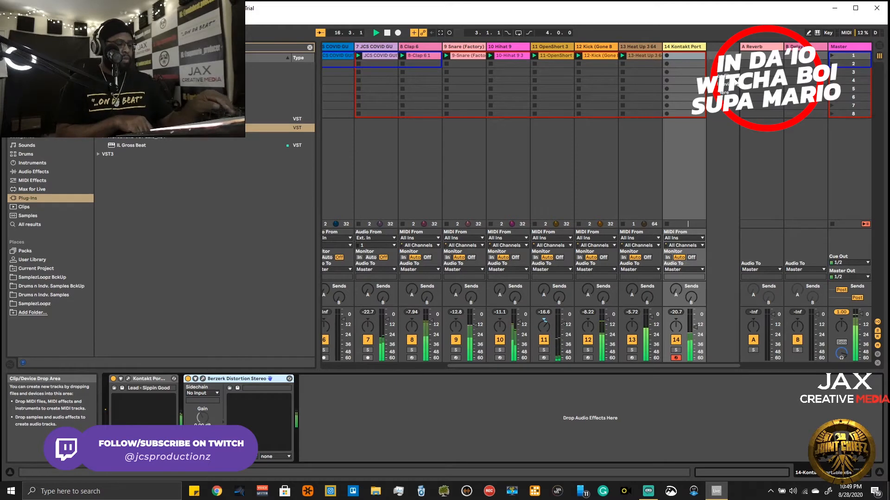
{"action": "key", "text": "space"}
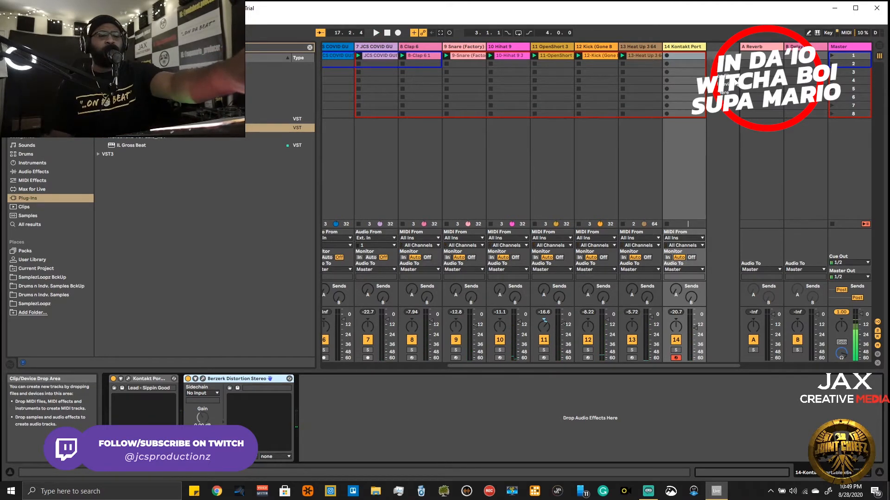
{"action": "key", "text": "space"}
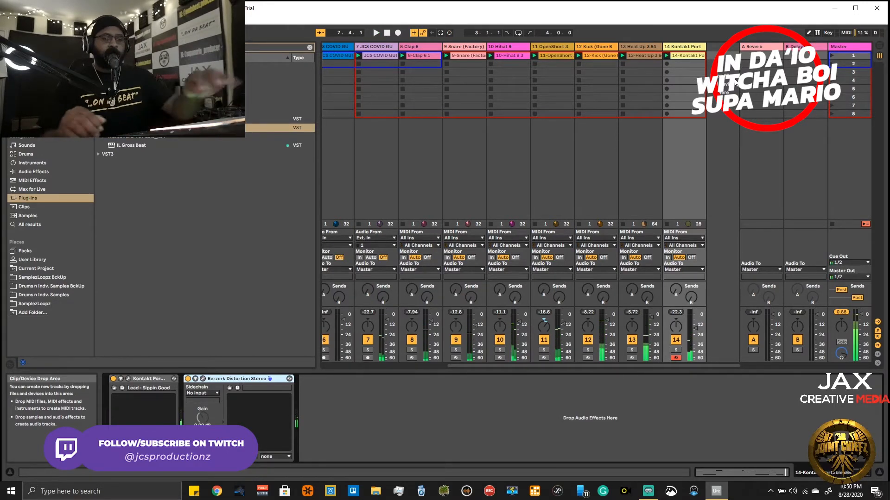
{"action": "key", "text": "ctrl+z"}
- Record another lead take on track 14, review its notes and playback, and delete the clip
{"action": "key", "text": "space"}
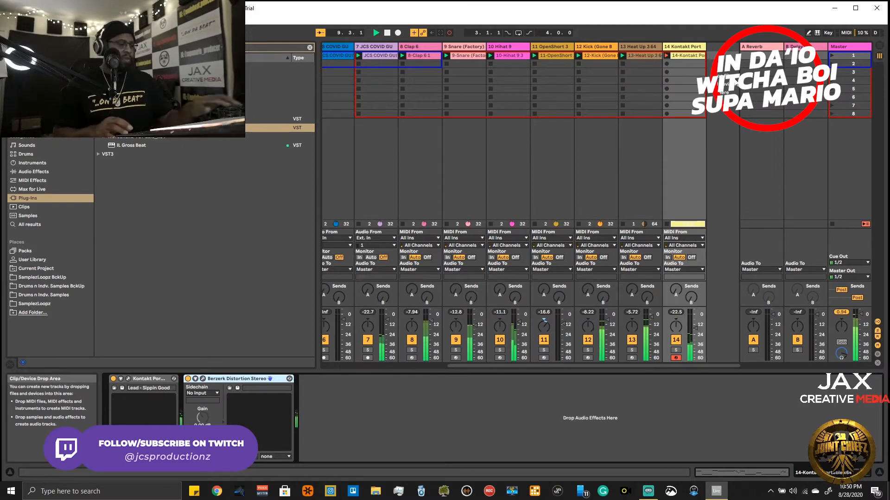
{"action": "key", "text": "space"}
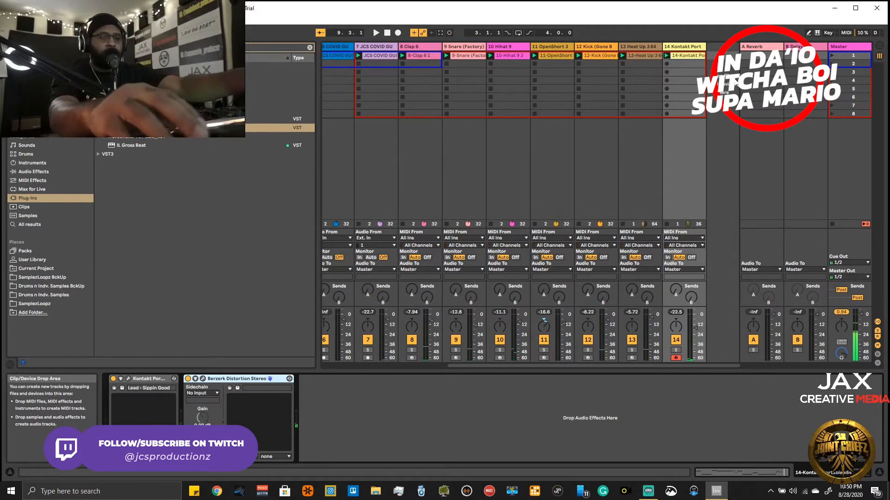
{"action": "key", "text": "shift+Tab"}
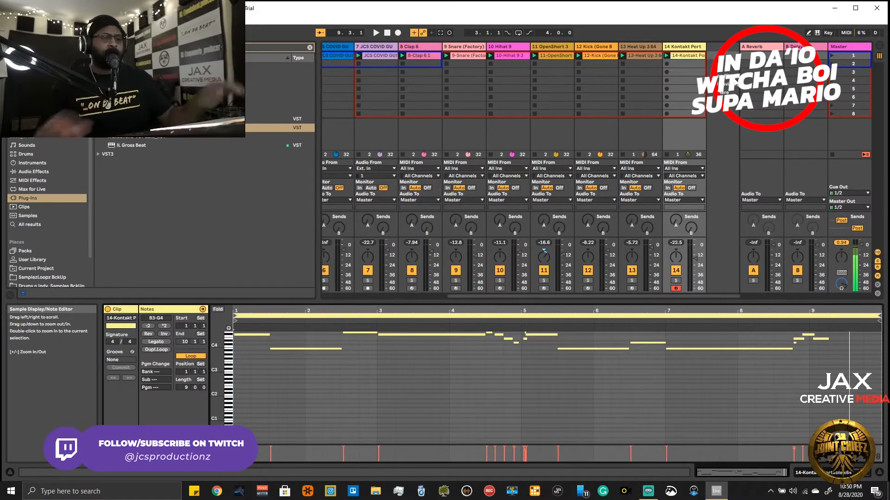
{"action": "key", "text": "space"}
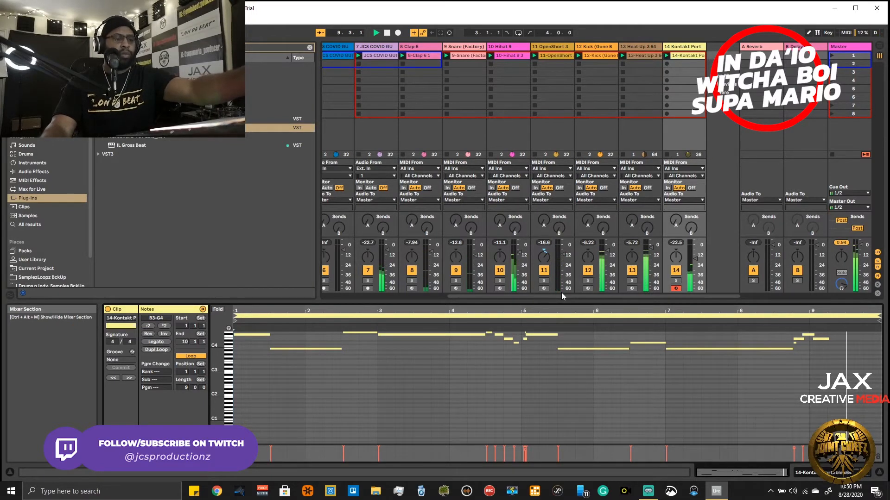
{"action": "right_click", "coordinate": [678, 59]}
{"action": "left_click", "coordinate": [691, 65]}
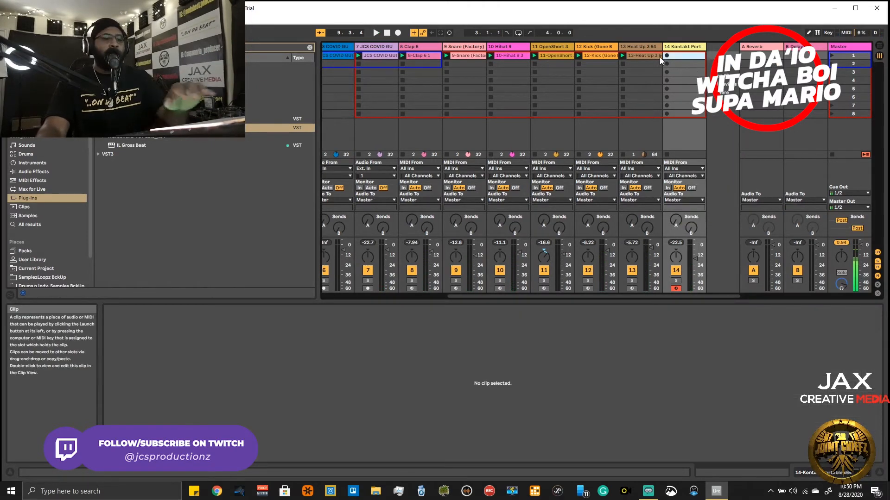
- Record a fresh nine-bar lead take into the first clip slot of track 14
{"action": "key", "text": "Return"}
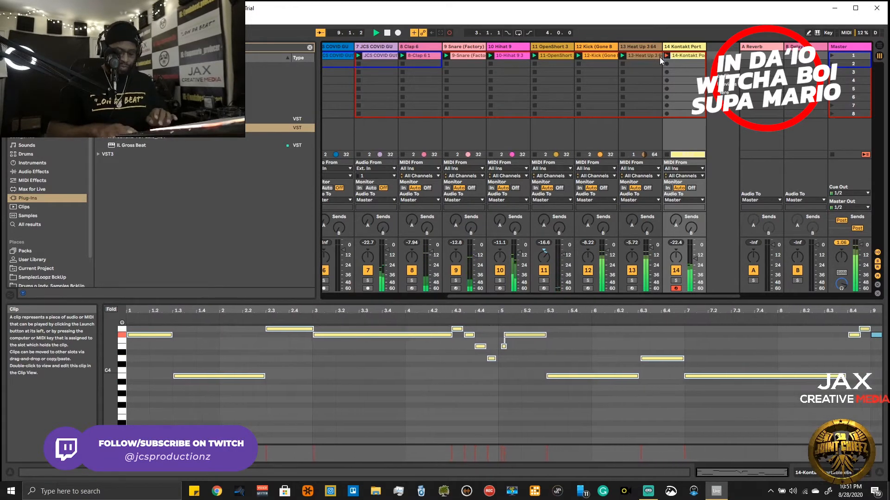
{"action": "left_click", "coordinate": [659, 57]}
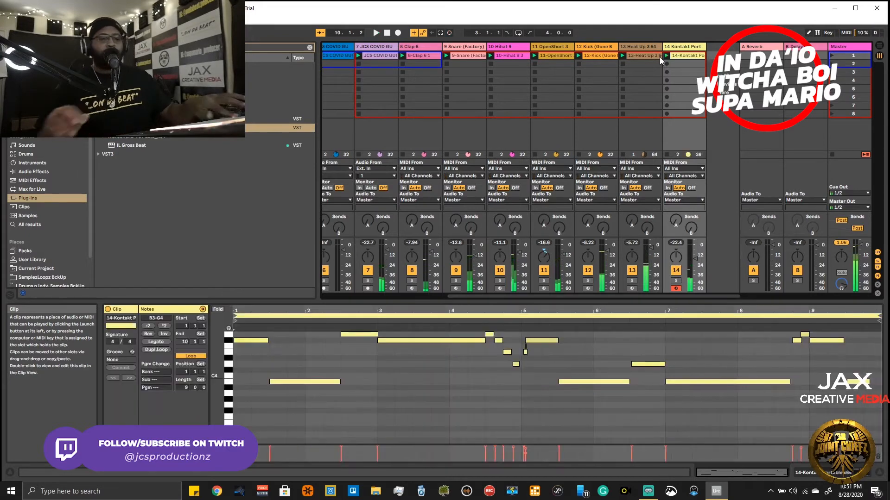
- Delete the stray short note after bar 5, shift the F#4 note to start at 5.1.1, and play the clip back
{"action": "left_click", "coordinate": [525, 351]}
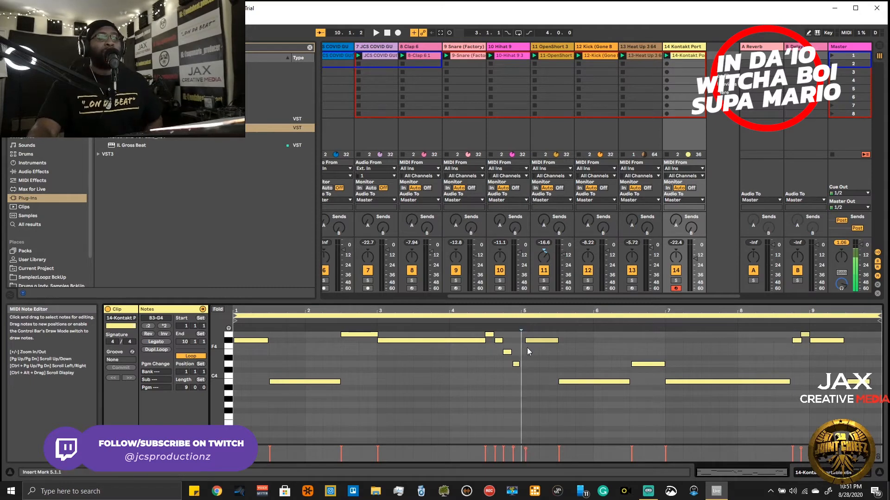
{"action": "left_click", "coordinate": [531, 340]}
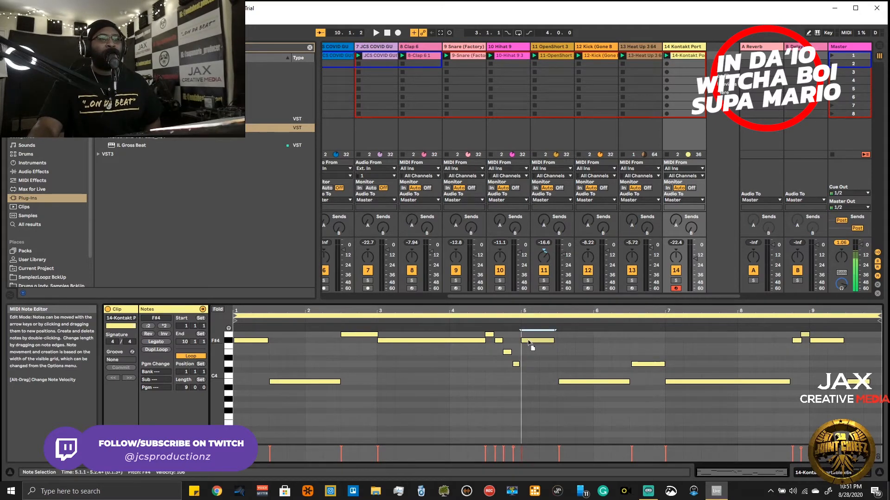
{"action": "left_click_drag", "start_coordinate": [547, 342], "coordinate": [554, 341]}
{"action": "key", "text": "space"}
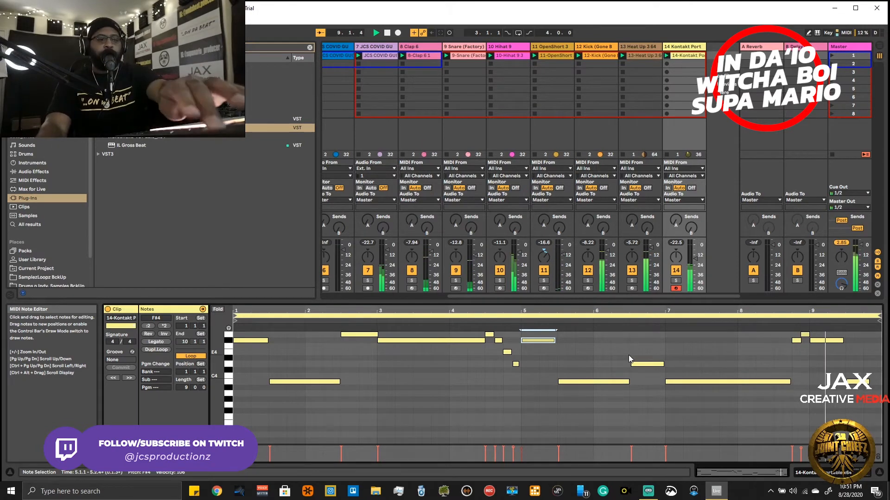
{"action": "key", "text": "space"}
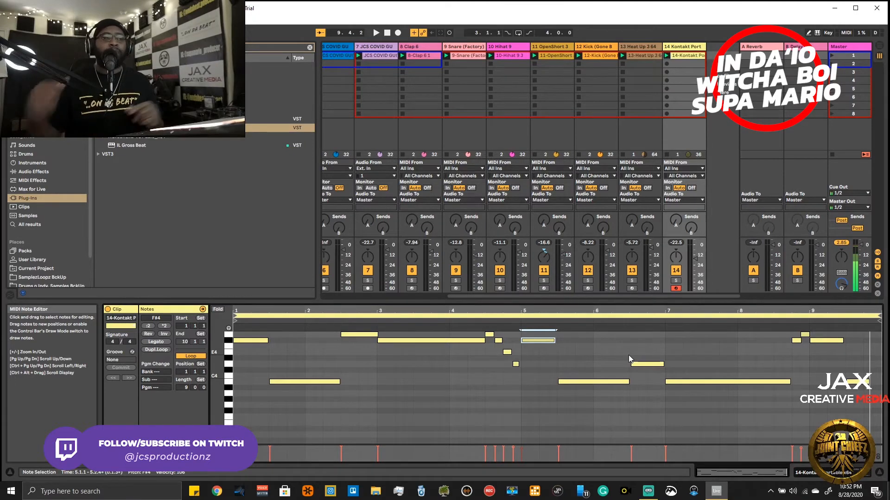
- Set the lead clip's loop length to 8 bars and play it with the beat
{"action": "key", "text": "space"}
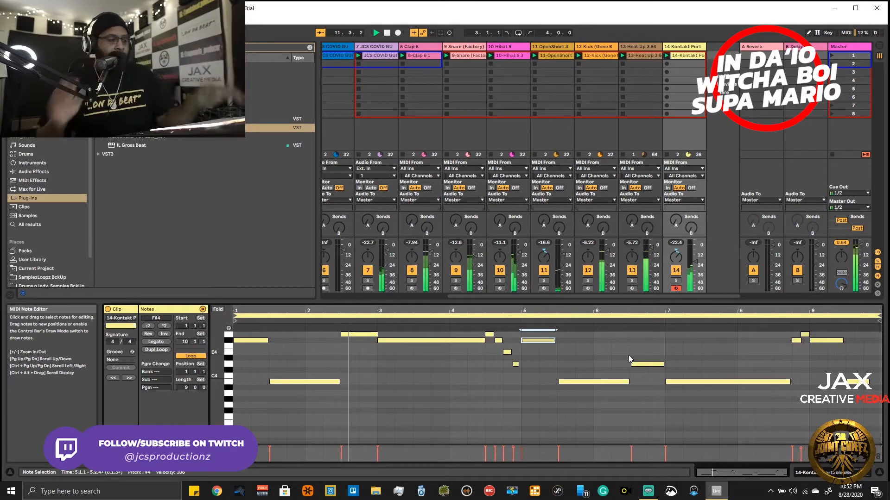
{"action": "key", "text": "space"}
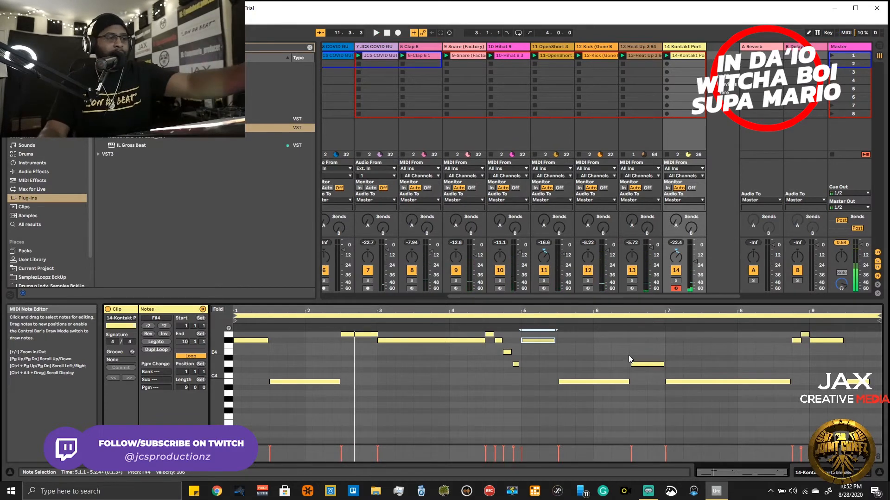
{"action": "key", "text": "ctrl+z"}
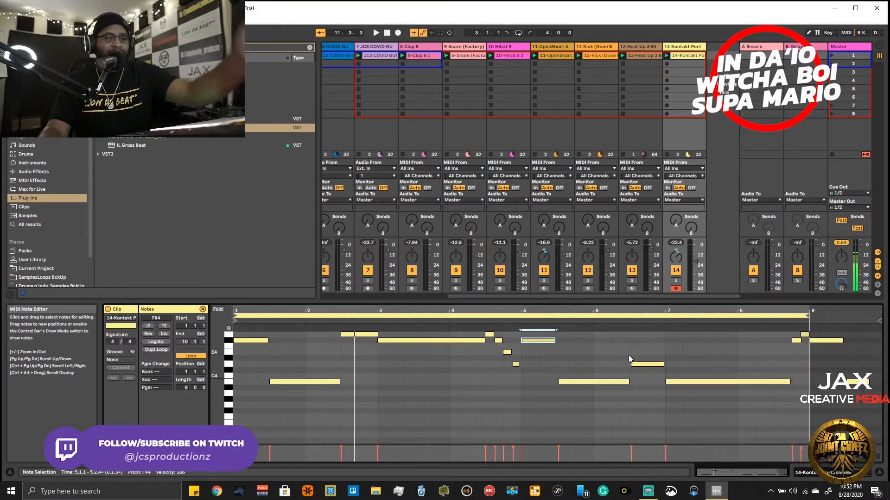
{"action": "key", "text": "space"}
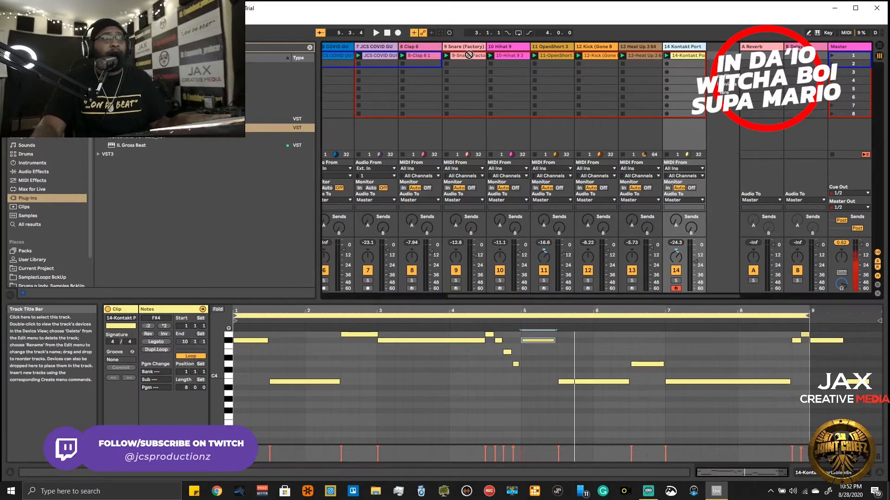
- Move the Kontakt lead track between the last JCS COVID loop track and Clap 6, and bring the first loop tracks into view
{"action": "left_click_drag", "start_coordinate": [405, 47], "coordinate": [393, 49]}
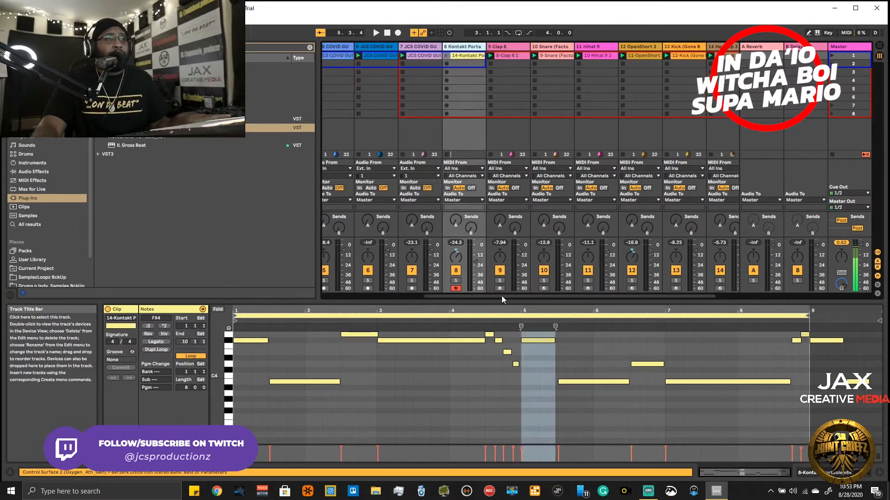
{"action": "left_click_drag", "start_coordinate": [501, 297], "coordinate": [414, 286]}
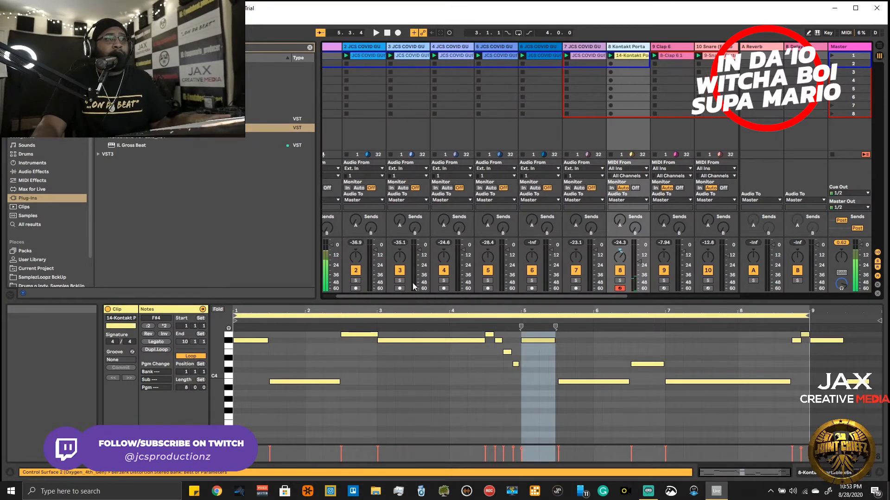
- Solo the Audio track, all JCS COVID loop tracks and the Kontakt lead, and play them from the start
{"action": "left_click", "coordinate": [356, 281]}
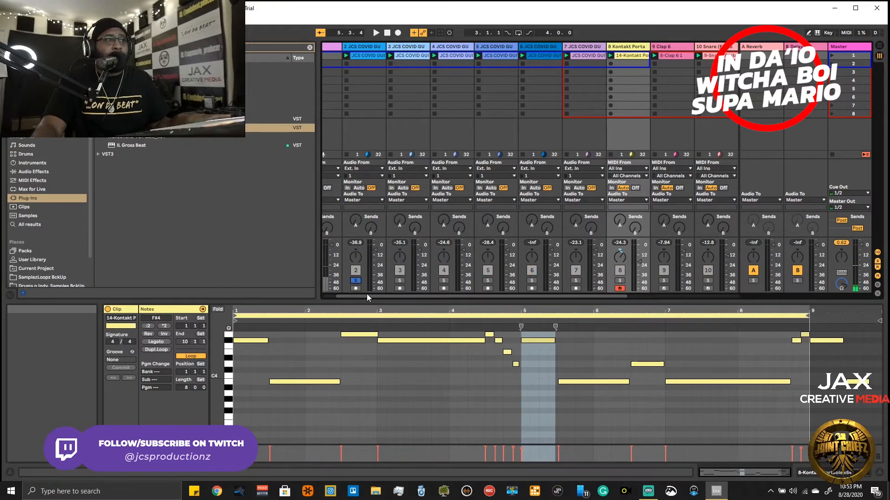
{"action": "mouse_move", "coordinate": [366, 294]}
{"action": "left_mouse_down"}
{"action": "mouse_move", "coordinate": [329, 288]}
{"action": "mouse_move", "coordinate": [379, 294]}
{"action": "left_mouse_up"}
{"action": "left_click", "coordinate": [401, 281]}
{"action": "left_click", "coordinate": [446, 281]}
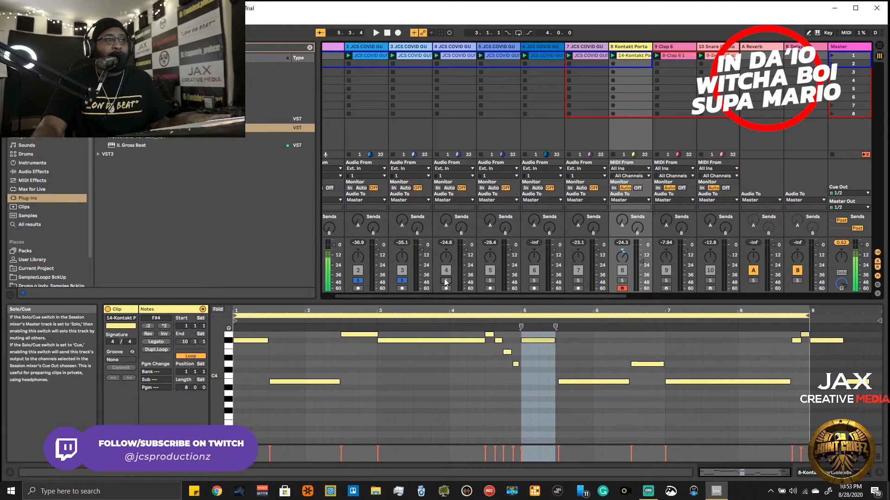
{"action": "left_click", "coordinate": [490, 281]}
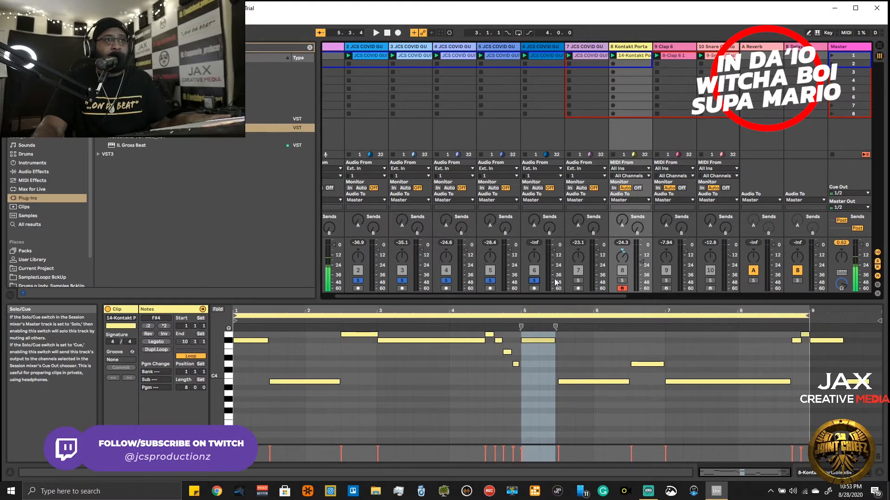
{"action": "left_click", "coordinate": [622, 281]}
{"action": "key", "text": "space"}
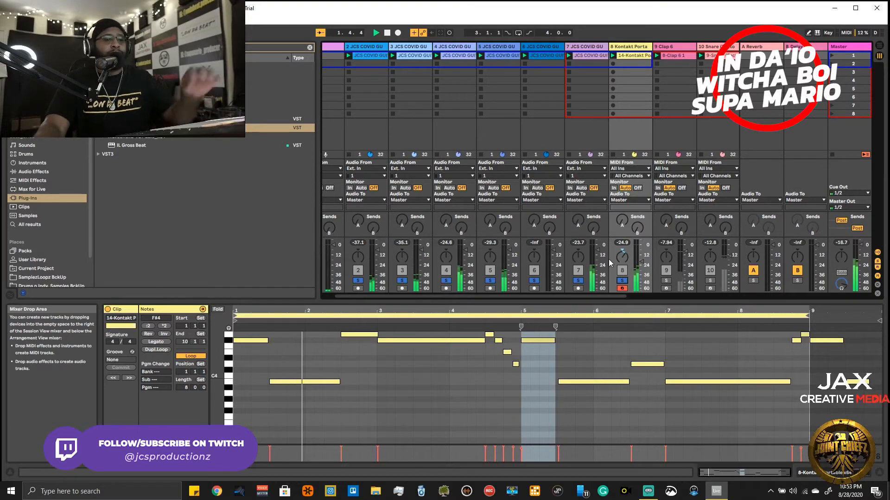
{"action": "scroll", "coordinate": [607, 260], "scroll_direction": "left", "scroll_amount": 2}
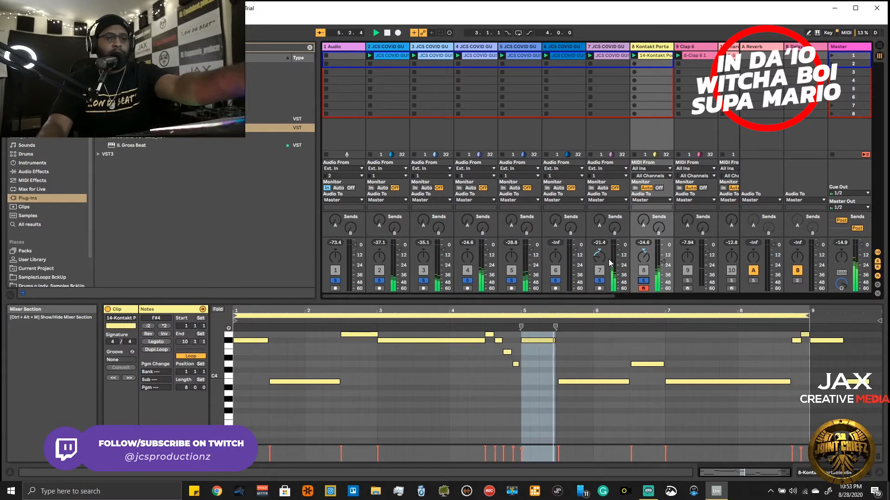
- Toggle the solos of loop track 7 and the Kontakt lead during playback, pan loops 5 and 7, and leave the lead unsoloed
{"action": "left_click", "coordinate": [599, 281]}
{"action": "left_click", "coordinate": [599, 281]}
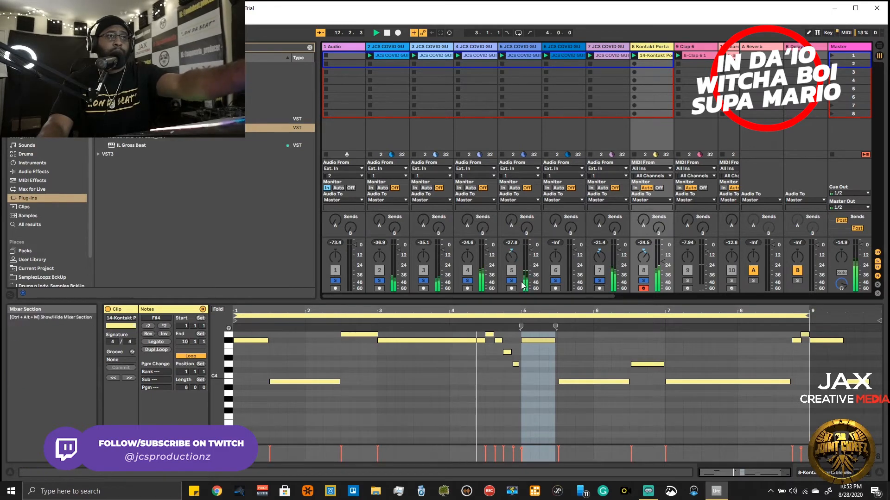
{"action": "left_click", "coordinate": [604, 281]}
{"action": "left_click", "coordinate": [646, 281]}
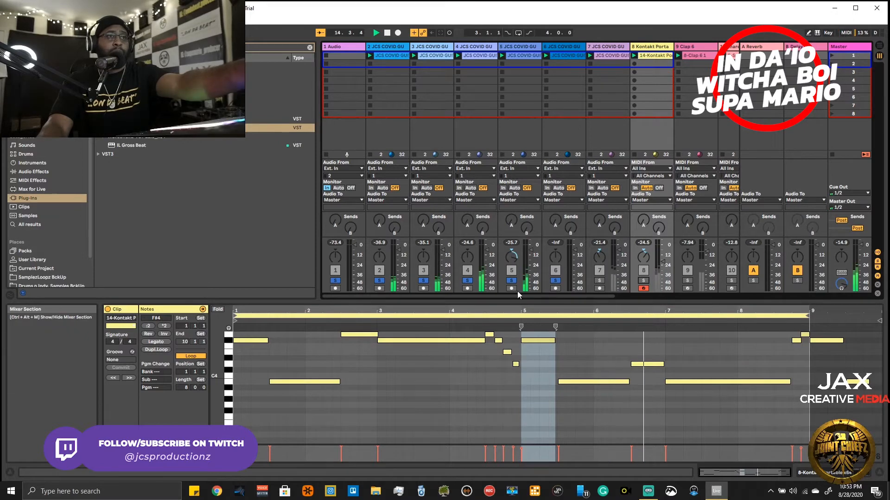
{"action": "left_click", "coordinate": [600, 282]}
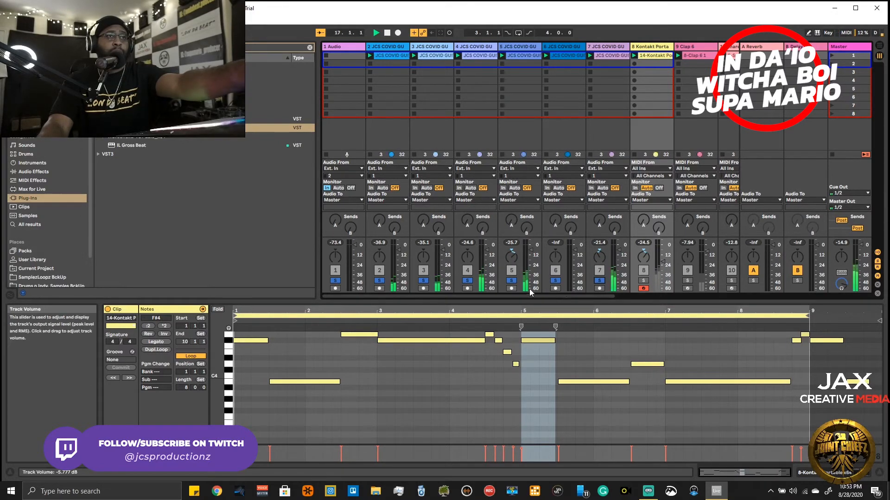
- Unsolo loop tracks 4, 5 and 7 to pan loops 2 and 3, and restore the solos on 4, 5 and 7
{"action": "left_click", "coordinate": [512, 282]}
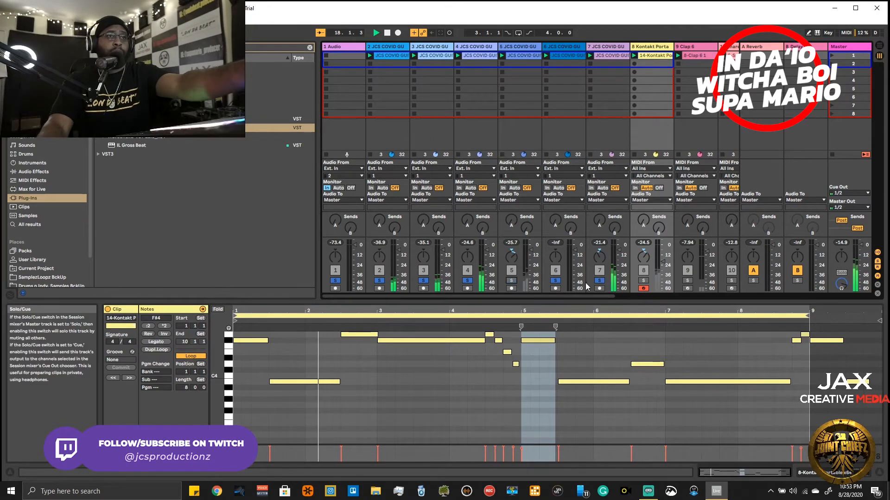
{"action": "left_click", "coordinate": [598, 282]}
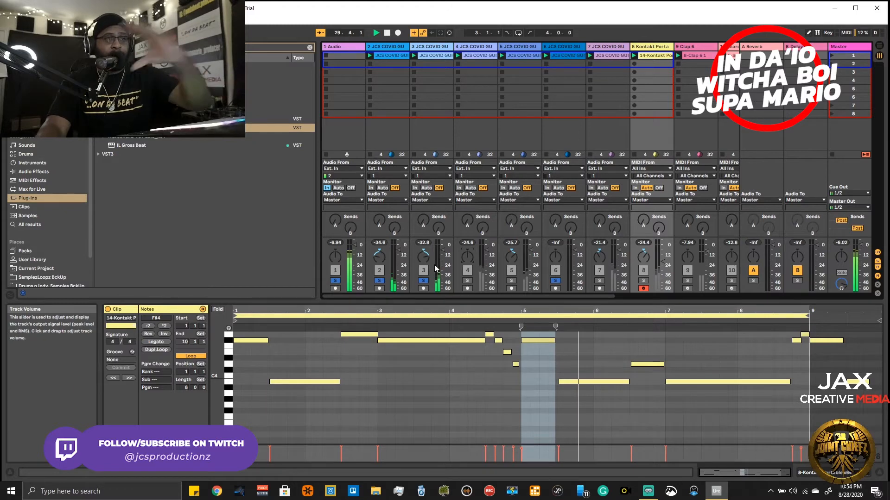
{"action": "left_click", "coordinate": [467, 281]}
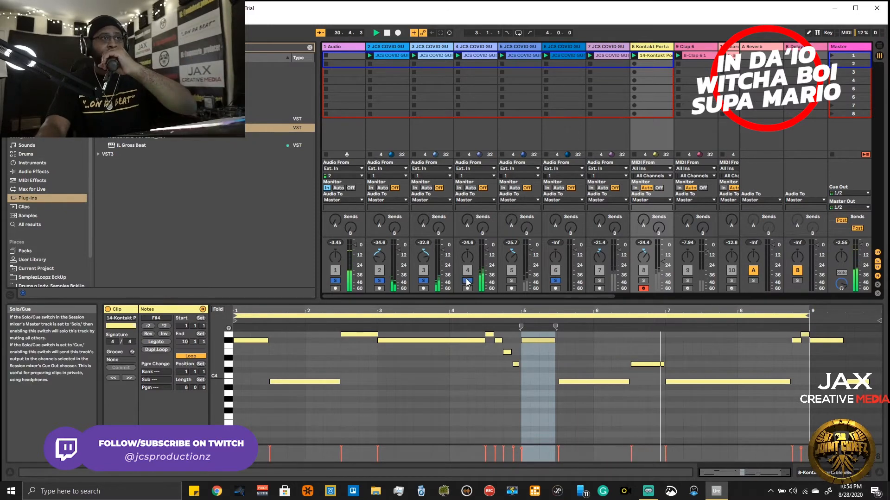
{"action": "left_click", "coordinate": [510, 280]}
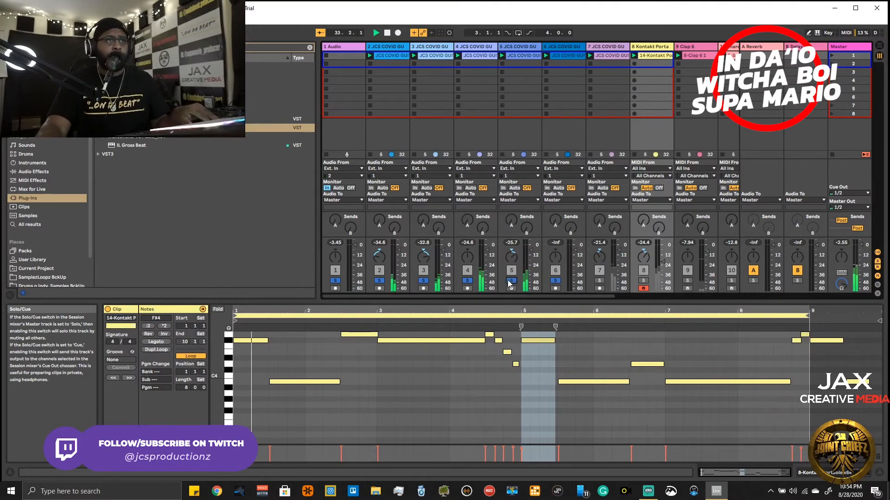
{"action": "left_click", "coordinate": [601, 281]}
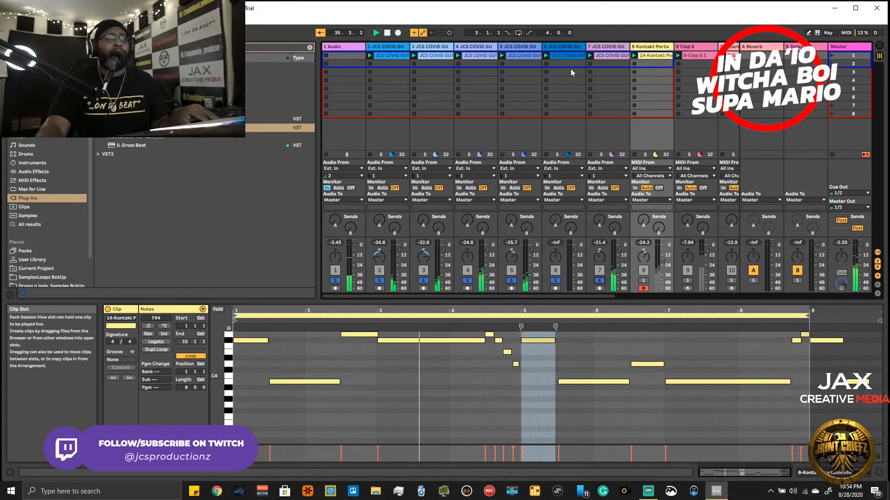
- Delete JCS COVID loop track 6, which holds the empty B-Delay clip
{"action": "left_click", "coordinate": [563, 54]}
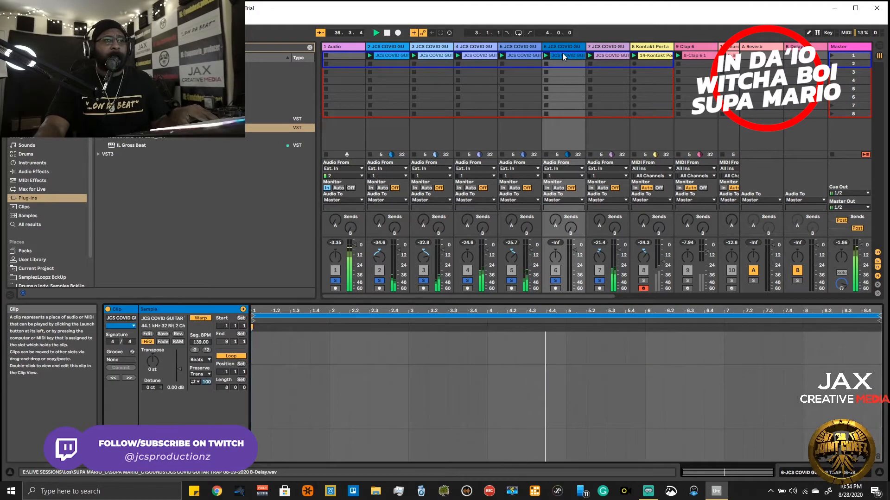
{"action": "right_click", "coordinate": [562, 53]}
{"action": "left_click", "coordinate": [562, 45]}
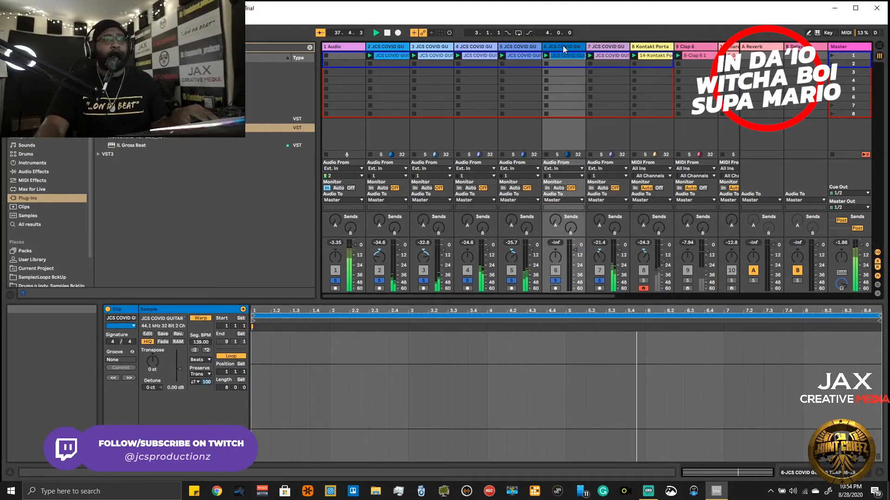
{"action": "right_click", "coordinate": [571, 49]}
{"action": "left_click", "coordinate": [580, 54]}
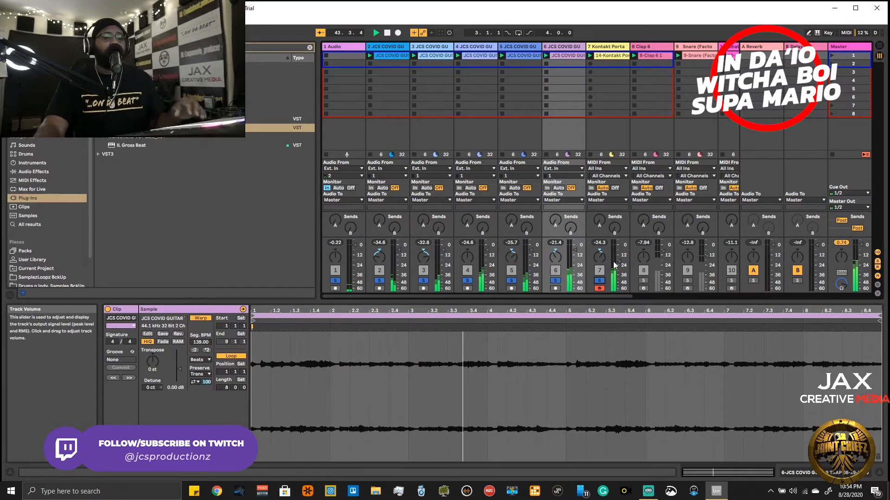
- Clear the track solos and play the full beat from the start
{"action": "scroll", "coordinate": [639, 246], "scroll_direction": "right", "scroll_amount": 4}
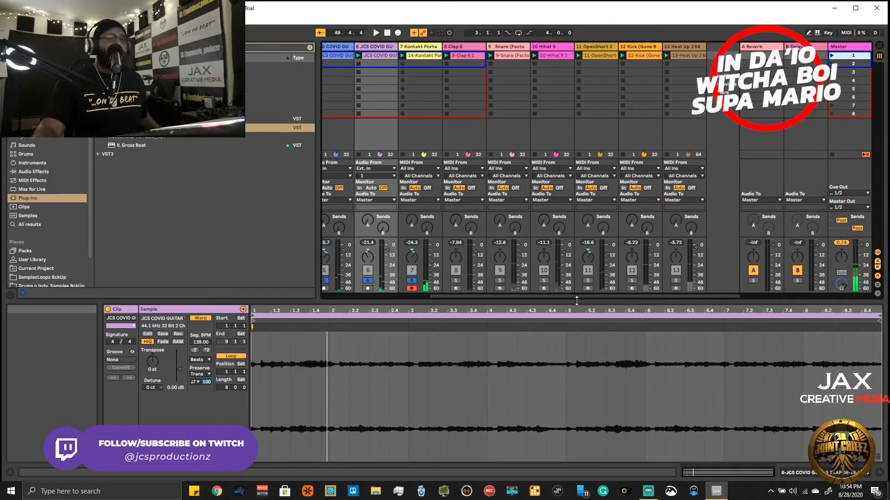
{"action": "left_click", "coordinate": [676, 281]}
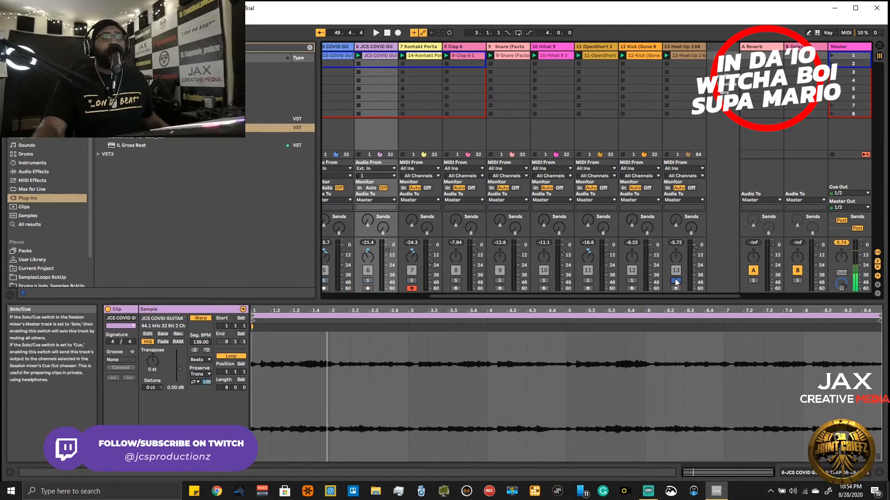
{"action": "left_click", "coordinate": [676, 280]}
{"action": "key", "text": "space"}
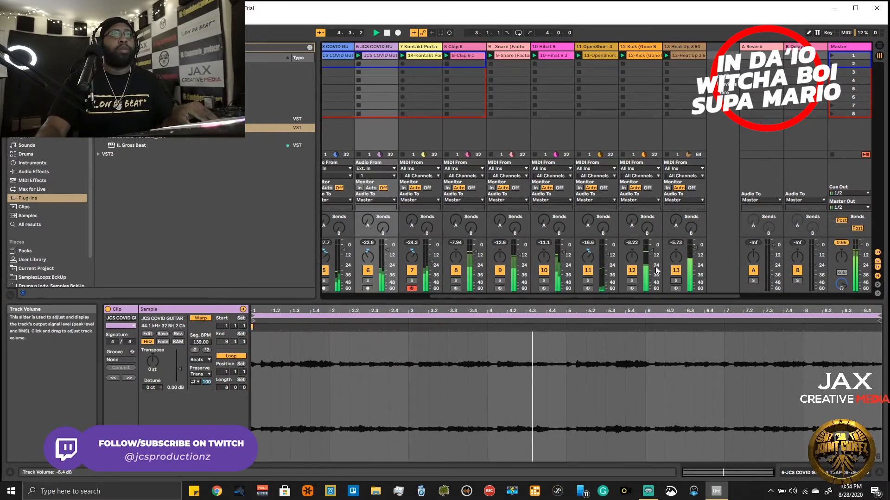
- Solo the Kick and Heat Up 3 tracks, raise the kick's volume slightly, and return to the full mix
{"action": "left_click", "coordinate": [676, 280]}
{"action": "left_click", "coordinate": [632, 281], "text": "ctrl"}
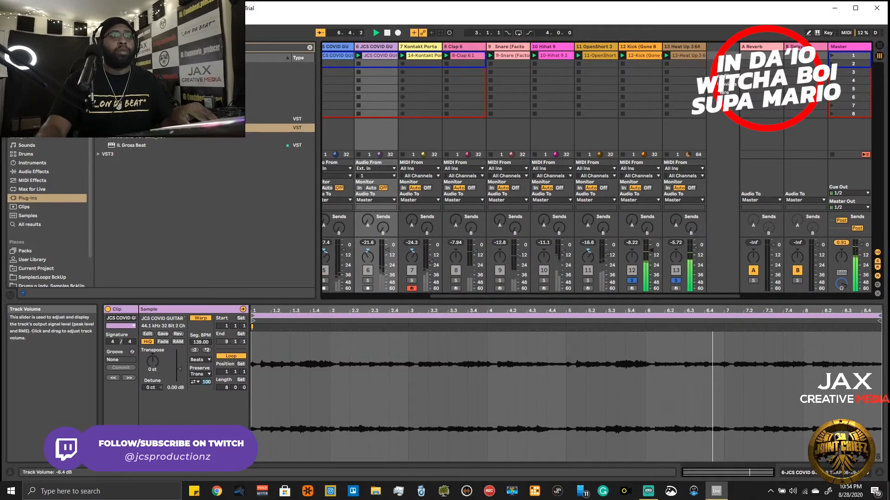
{"action": "left_click_drag", "start_coordinate": [652, 258], "coordinate": [651, 253]}
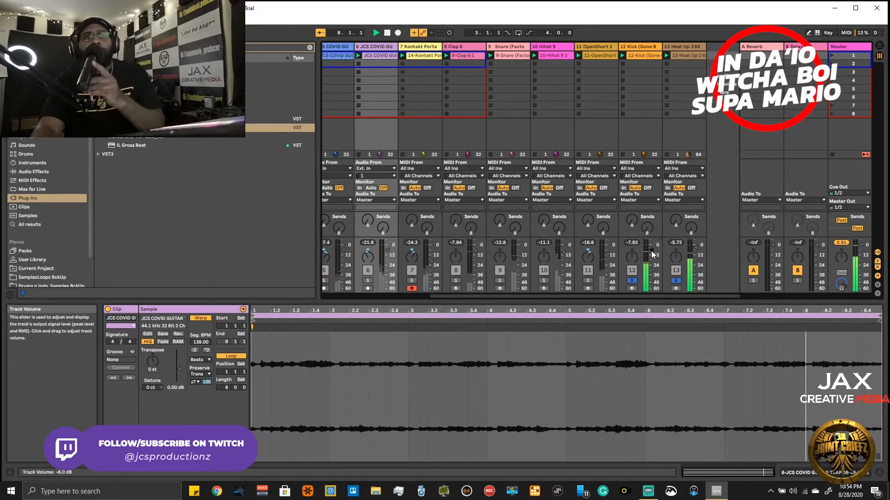
{"action": "left_click", "coordinate": [631, 280]}
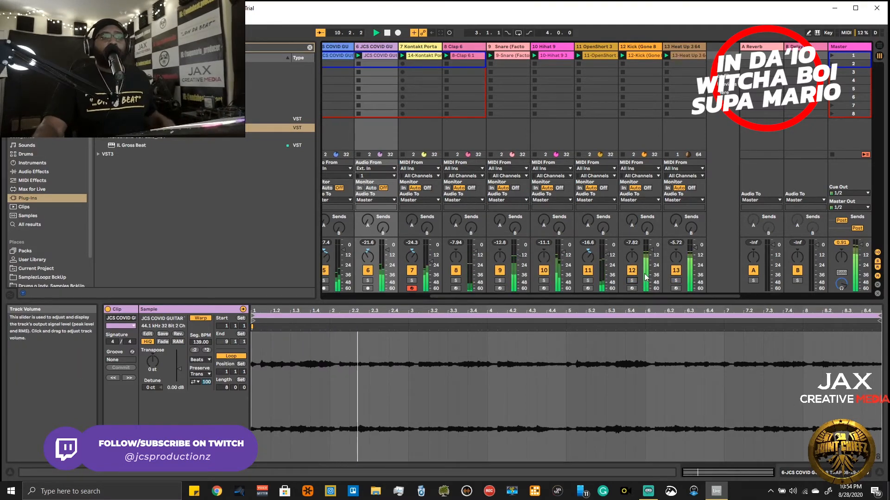
- Solo only the Kick and Heat Up 3 tracks again and play the two together
{"action": "left_click_drag", "start_coordinate": [650, 295], "coordinate": [546, 295]}
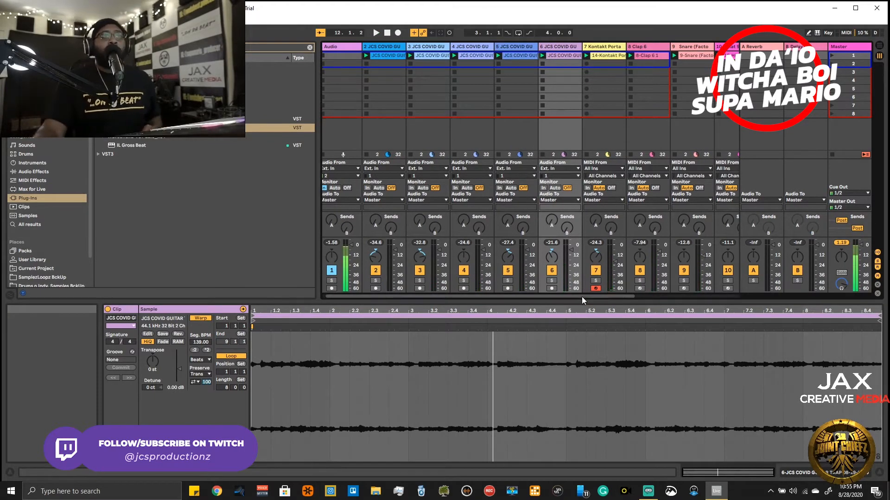
{"action": "left_click_drag", "start_coordinate": [582, 296], "coordinate": [686, 297]}
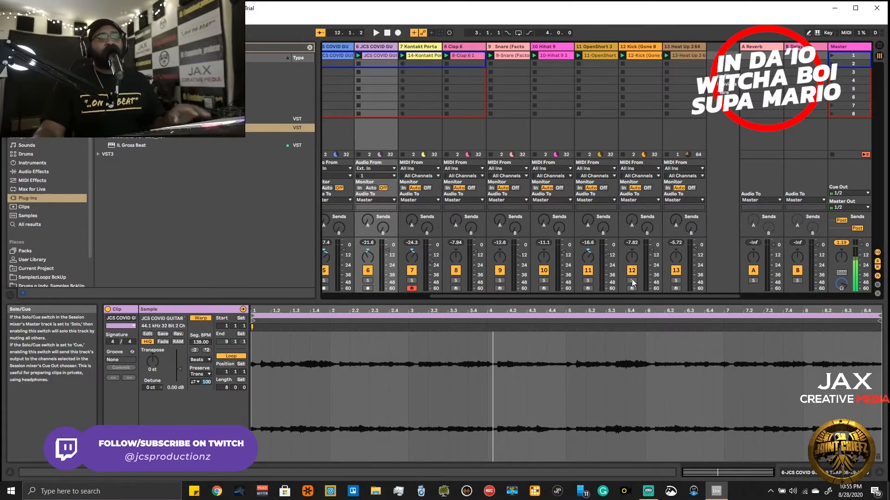
{"action": "left_click_drag", "start_coordinate": [636, 295], "coordinate": [493, 295]}
{"action": "left_click", "coordinate": [336, 279]}
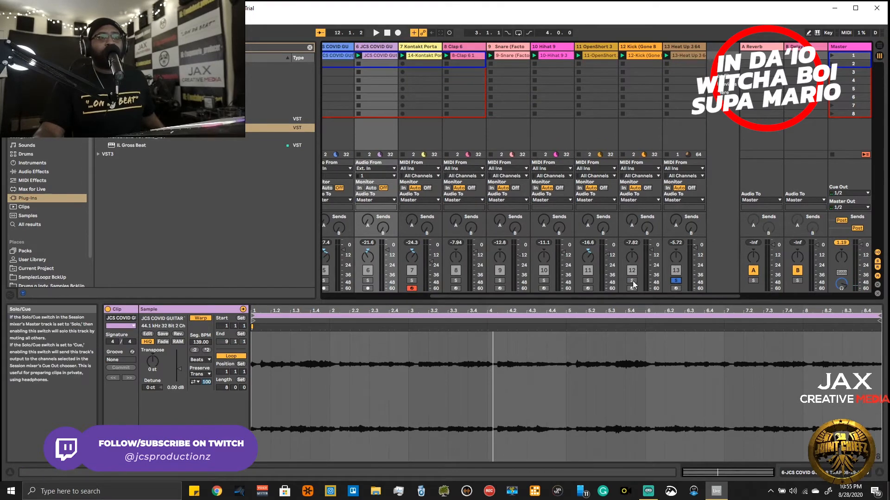
{"action": "left_click", "coordinate": [676, 280]}
{"action": "left_click_drag", "start_coordinate": [630, 296], "coordinate": [477, 322]}
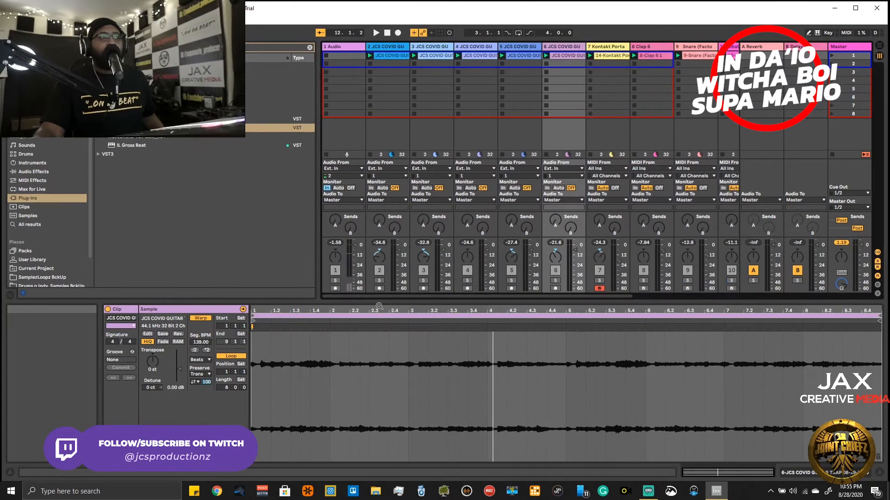
{"action": "left_click_drag", "start_coordinate": [363, 296], "coordinate": [471, 297]}
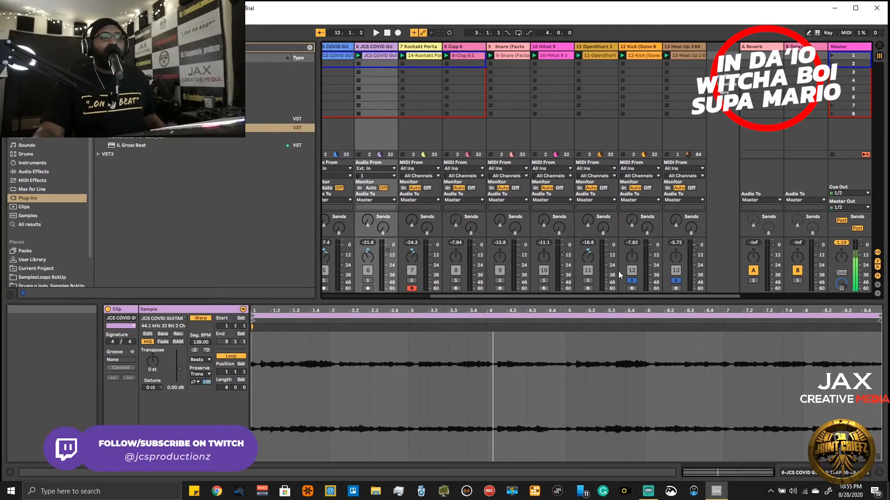
{"action": "key", "text": "space"}
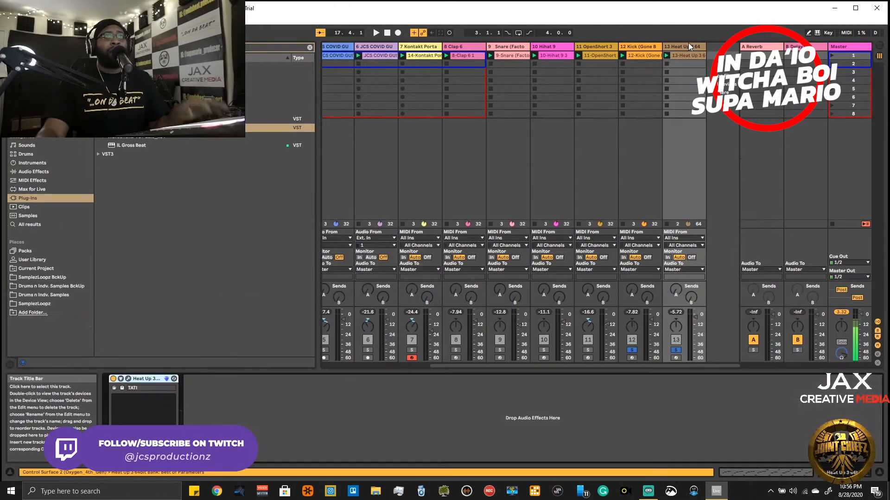
- Add a Compressor audio effect after the instrument on the Heat Up 3 track
{"action": "left_click", "coordinate": [688, 43]}
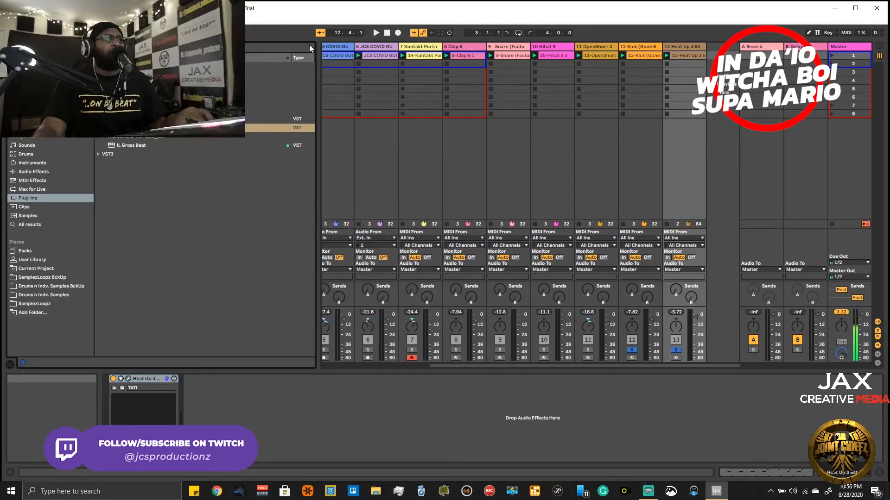
{"action": "left_click", "coordinate": [40, 165]}
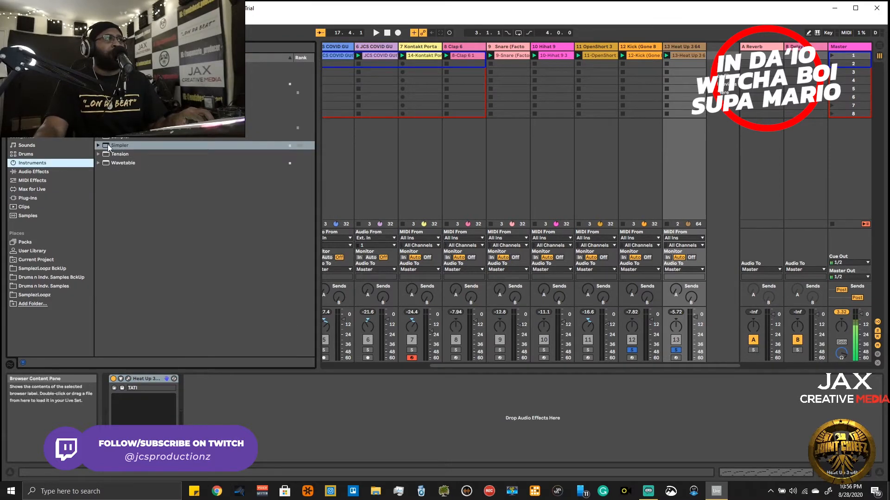
{"action": "left_click", "coordinate": [42, 171]}
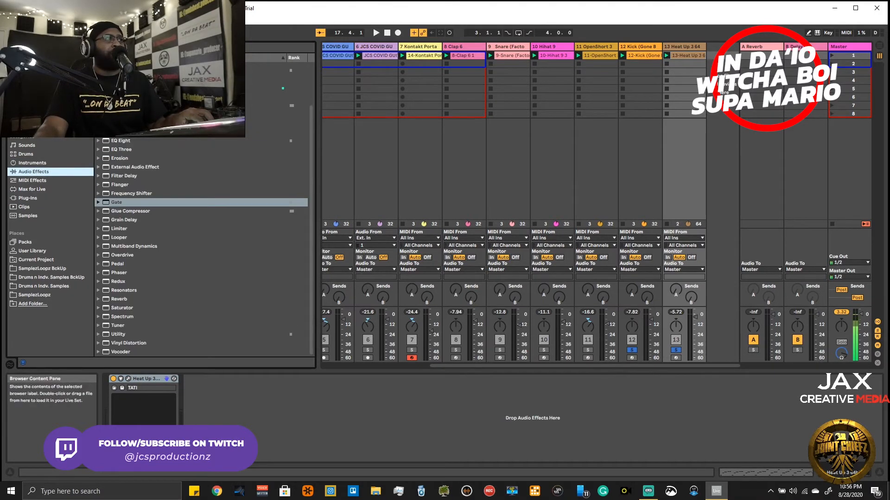
{"action": "left_click_drag", "start_coordinate": [128, 88], "coordinate": [623, 65]}
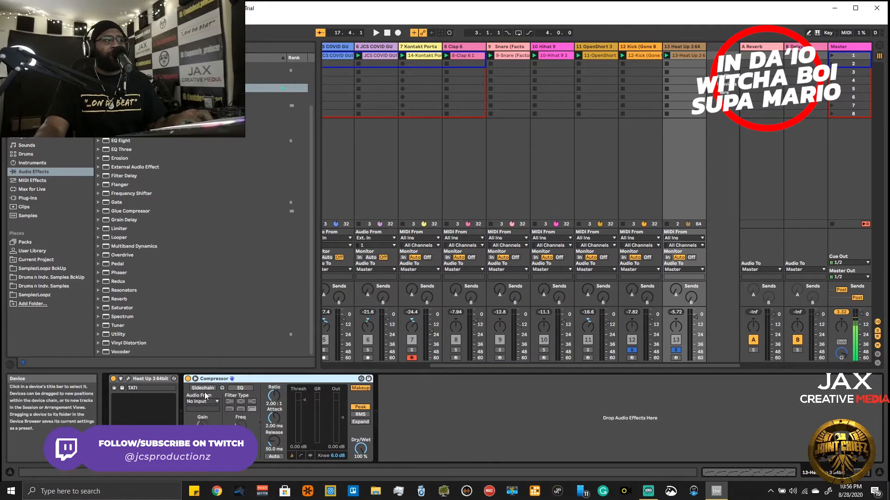
- Enable the Compressor's sidechain and set its audio source to 12-Kick (Gone Be)
{"action": "left_click", "coordinate": [204, 389]}
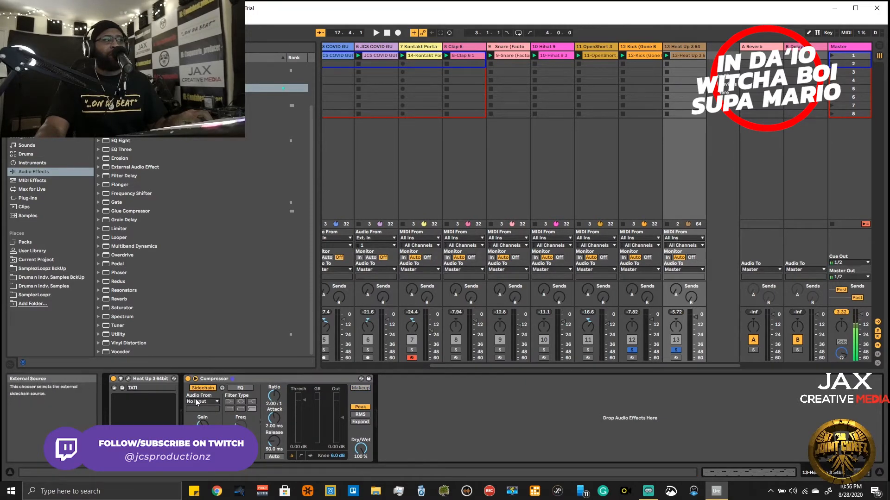
{"action": "left_click", "coordinate": [196, 403]}
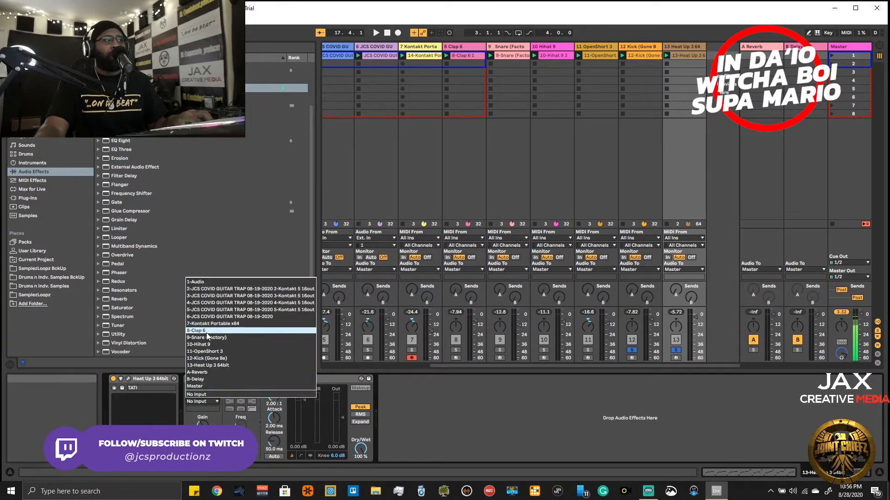
{"action": "left_click", "coordinate": [205, 359]}
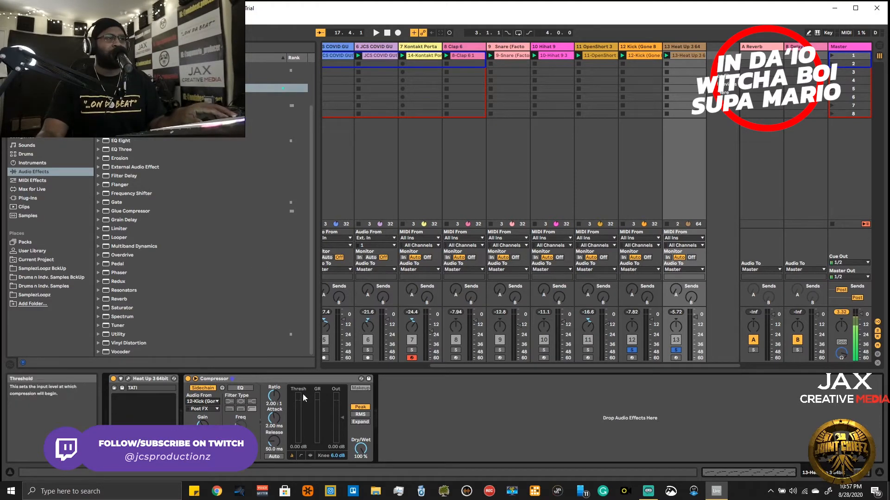
- Set the Compressor to a 3.00:1 ratio, 0.05 ms attack, automatic release and about -16.4 dB threshold, using its transfer curve view
{"action": "left_click_drag", "start_coordinate": [277, 398], "coordinate": [277, 389]}
{"action": "left_click_drag", "start_coordinate": [274, 419], "coordinate": [274, 431]}
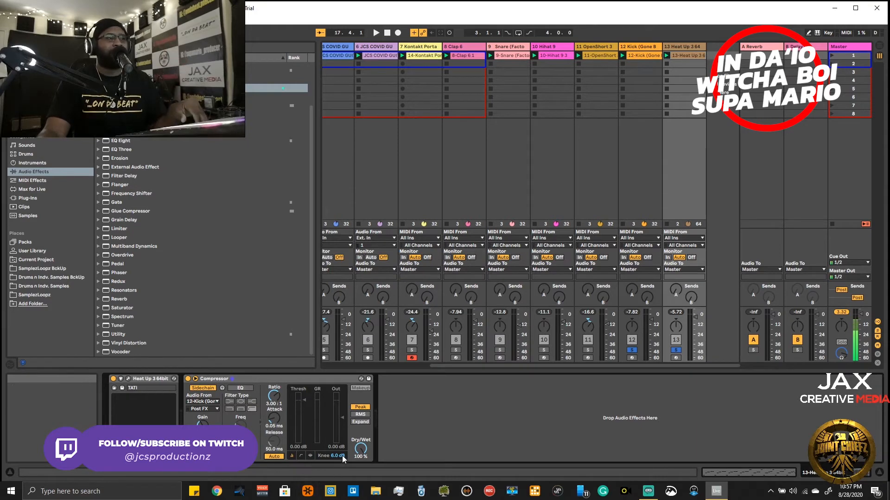
{"action": "left_click", "coordinate": [304, 455]}
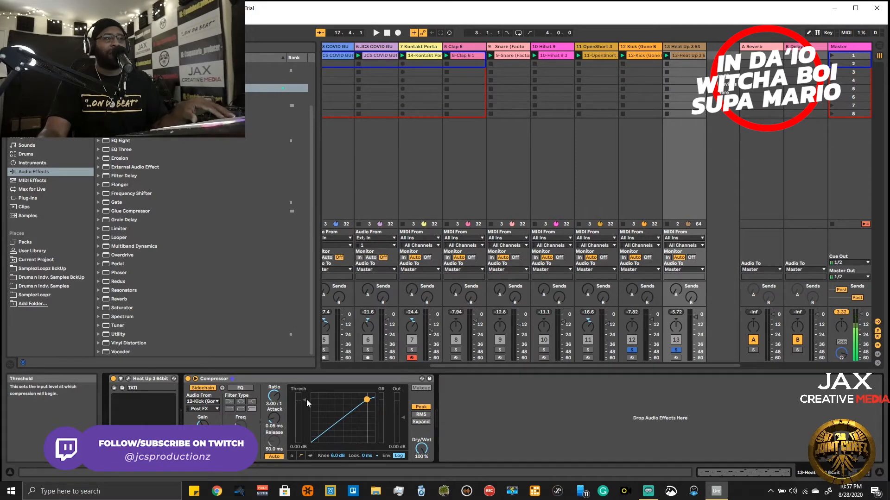
{"action": "key", "text": "space"}
{"action": "left_click_drag", "start_coordinate": [307, 399], "coordinate": [307, 419]}
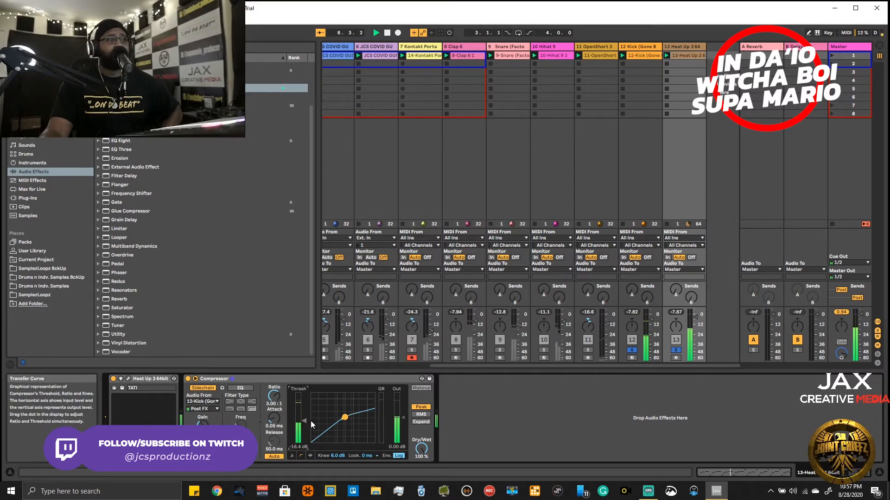
- Inspect the Heat Up 3 and Kick clips' notes, and delete the stray F#1 note near bar 6 of the Kick clip
{"action": "double_click", "coordinate": [690, 52]}
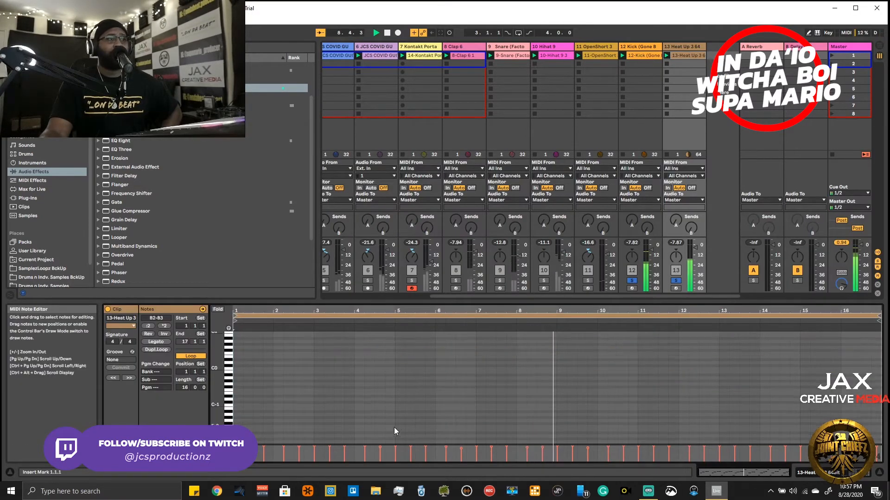
{"action": "scroll", "coordinate": [394, 427], "scroll_direction": "up", "scroll_amount": 5}
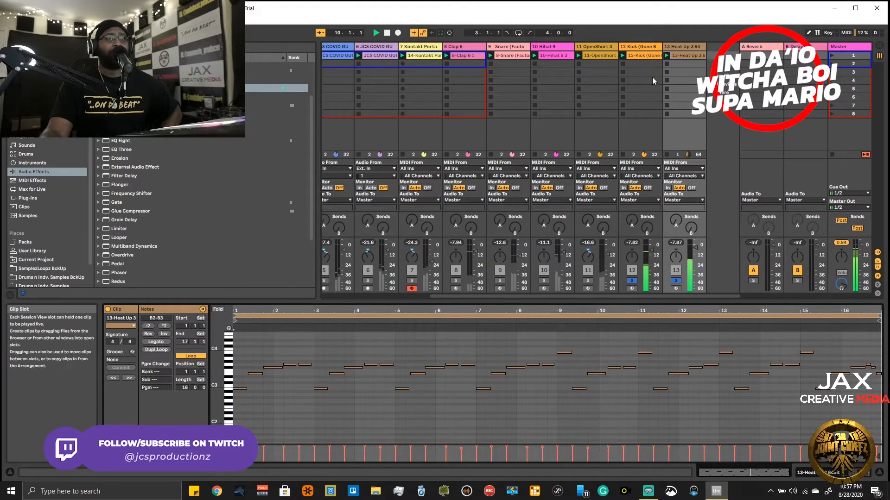
{"action": "left_click", "coordinate": [645, 53]}
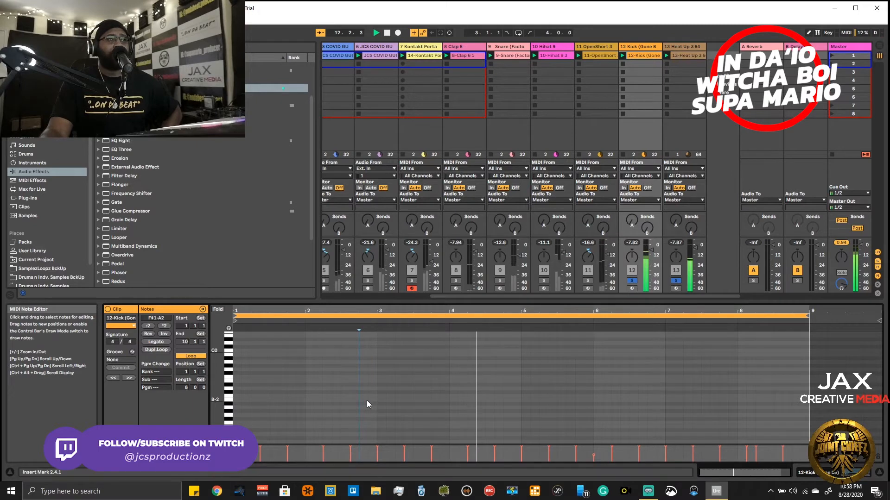
{"action": "scroll", "coordinate": [367, 404], "scroll_direction": "up", "scroll_amount": 8}
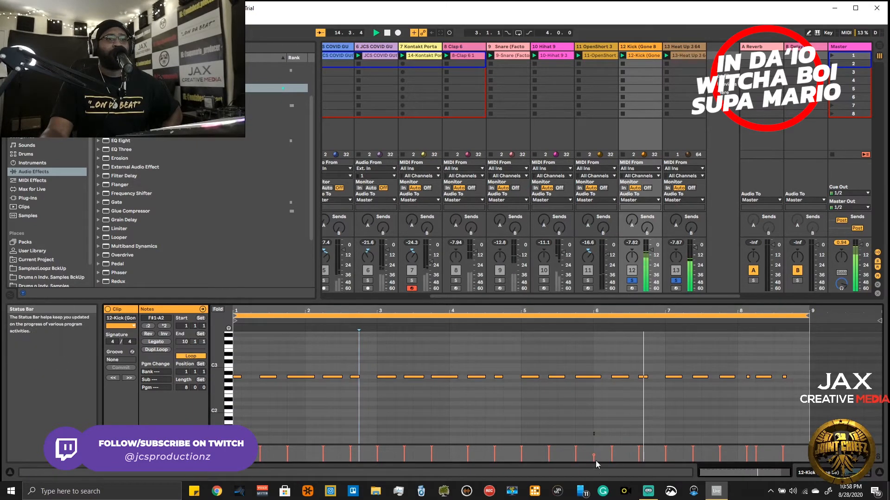
{"action": "left_click_drag", "start_coordinate": [632, 407], "coordinate": [516, 462]}
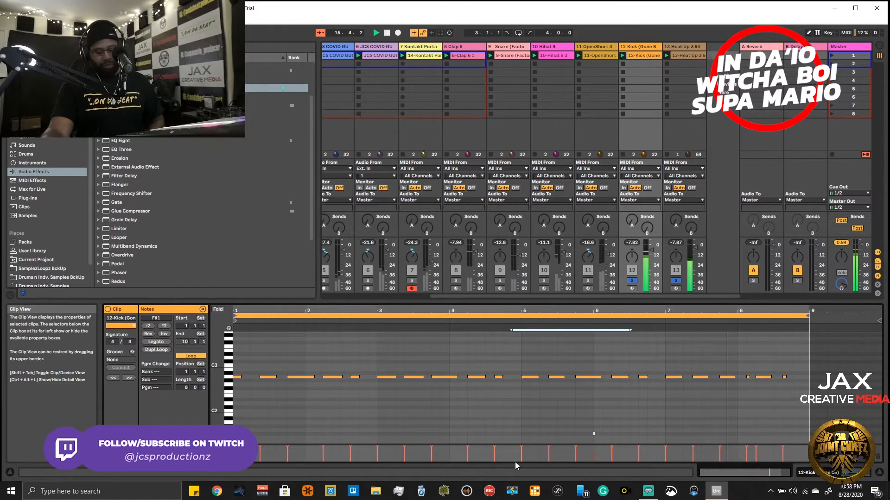
{"action": "key", "text": "Delete"}
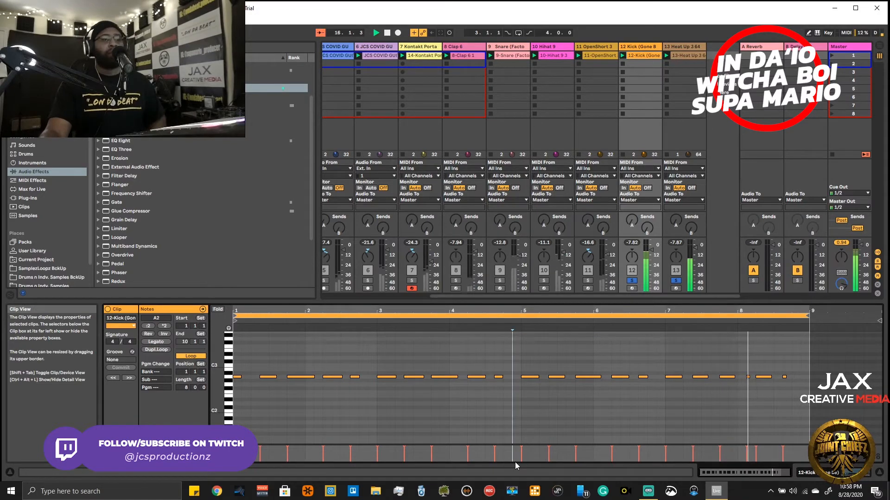
- Return to the Heat Up 3 track's devices, try the Compressor threshold at its minimum, and set it to -25.5 dB
{"action": "left_click", "coordinate": [694, 55]}
{"action": "double_click", "coordinate": [679, 48]}
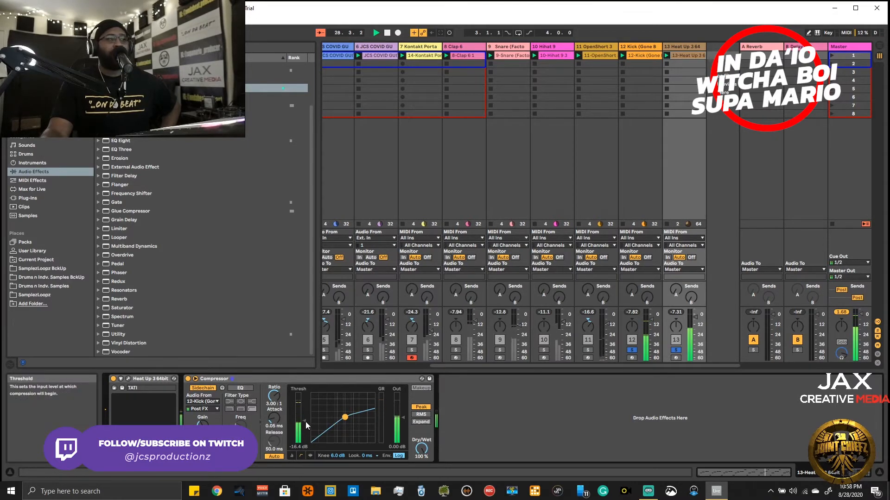
{"action": "left_click", "coordinate": [309, 456]}
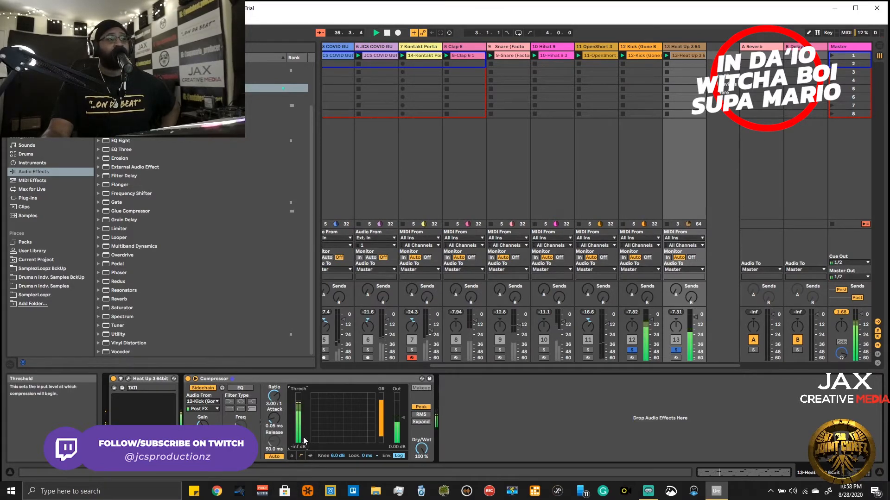
{"action": "left_click_drag", "start_coordinate": [299, 450], "coordinate": [303, 429]}
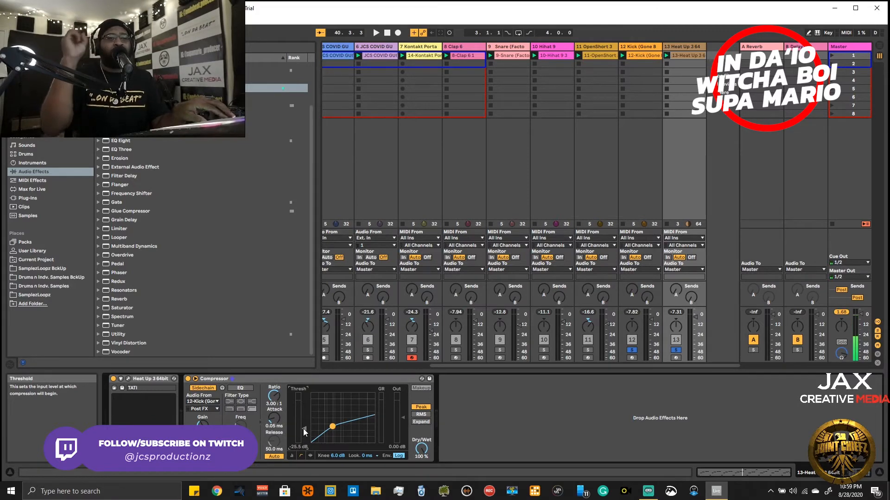
- Play the beat and turn off solo on the Kick and Heat Up 3 tracks to hear the full mix
{"action": "key", "text": "space"}
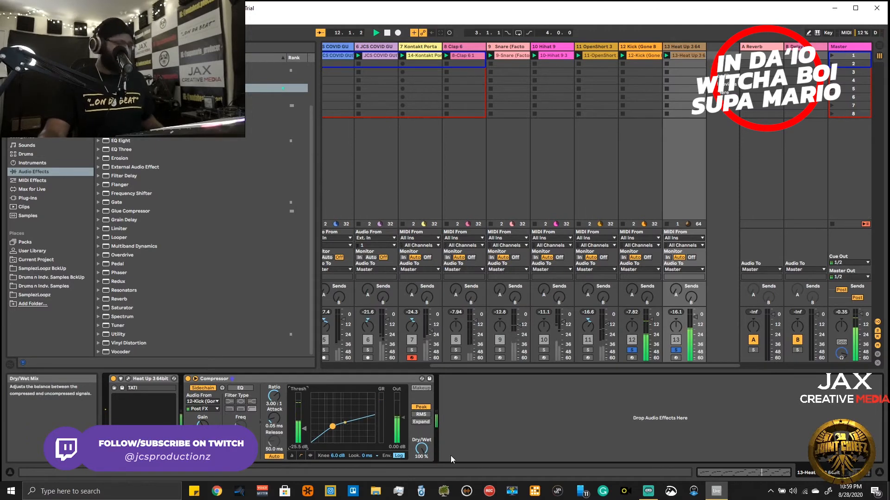
{"action": "left_click", "coordinate": [675, 351]}
{"action": "left_click", "coordinate": [632, 350]}
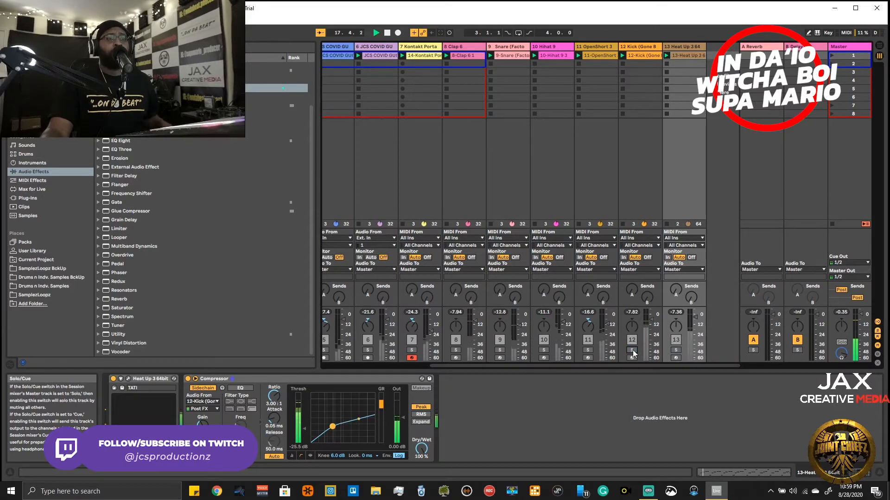
{"action": "left_click", "coordinate": [633, 350]}
{"action": "left_click", "coordinate": [632, 350]}
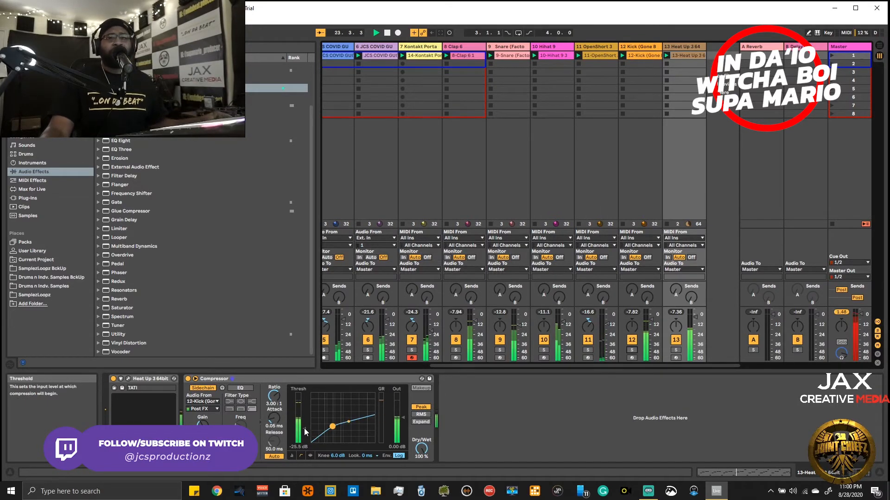
- Raise the Compressor threshold to 6.00 dB for comparison, and bring it down to -17.5 dB
{"action": "left_click_drag", "start_coordinate": [304, 428], "coordinate": [303, 394]}
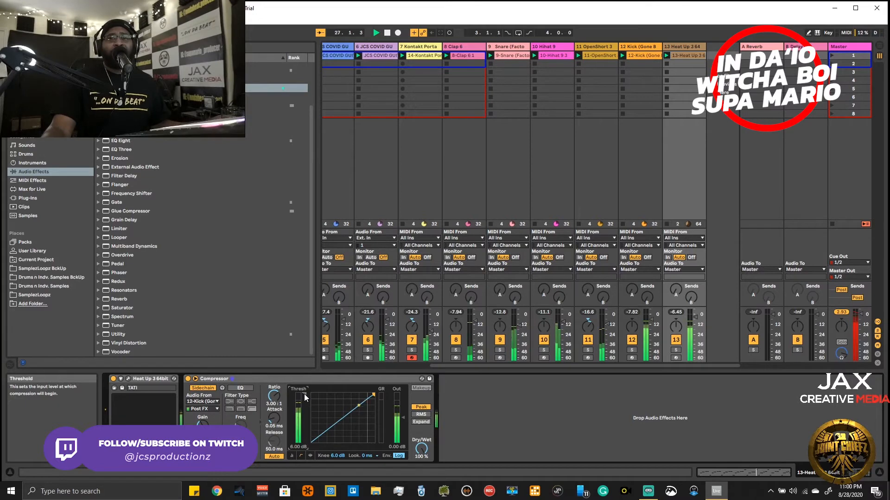
{"action": "left_click_drag", "start_coordinate": [303, 394], "coordinate": [304, 423]}
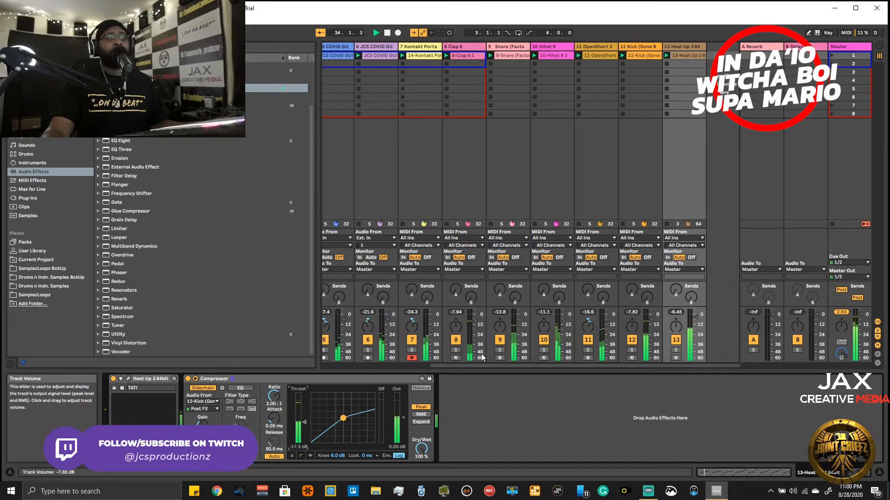
- Mute the Kontakt Porta track and JCS COVID loop tracks 4, 5 and 6
{"action": "left_click", "coordinate": [414, 340]}
{"action": "left_click_drag", "start_coordinate": [441, 366], "coordinate": [340, 368]}
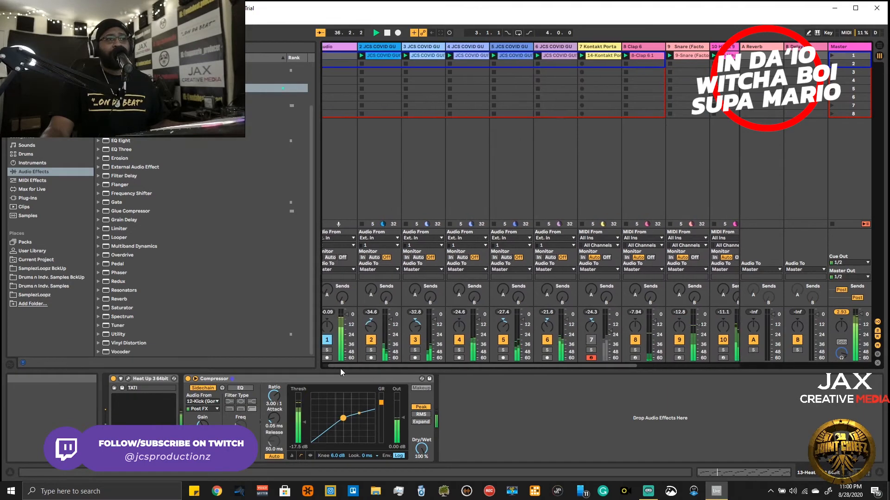
{"action": "left_click", "coordinate": [461, 340]}
{"action": "left_click", "coordinate": [503, 340]}
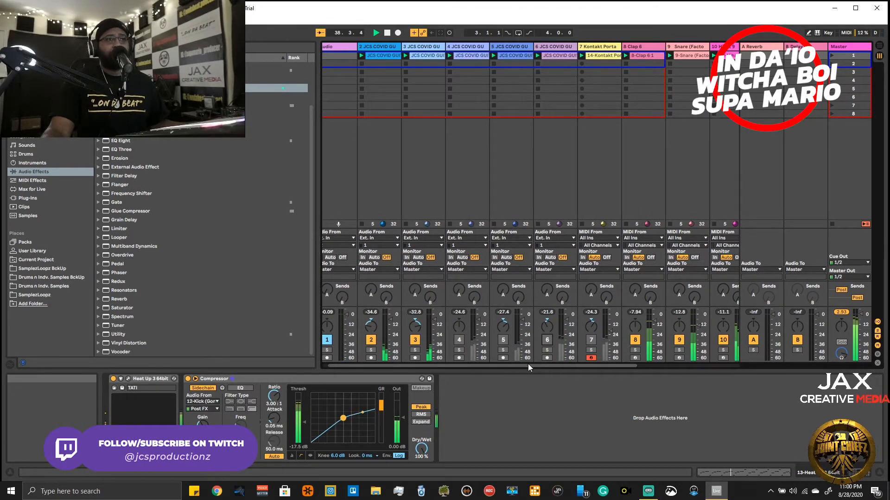
{"action": "left_click_drag", "start_coordinate": [528, 365], "coordinate": [683, 368]}
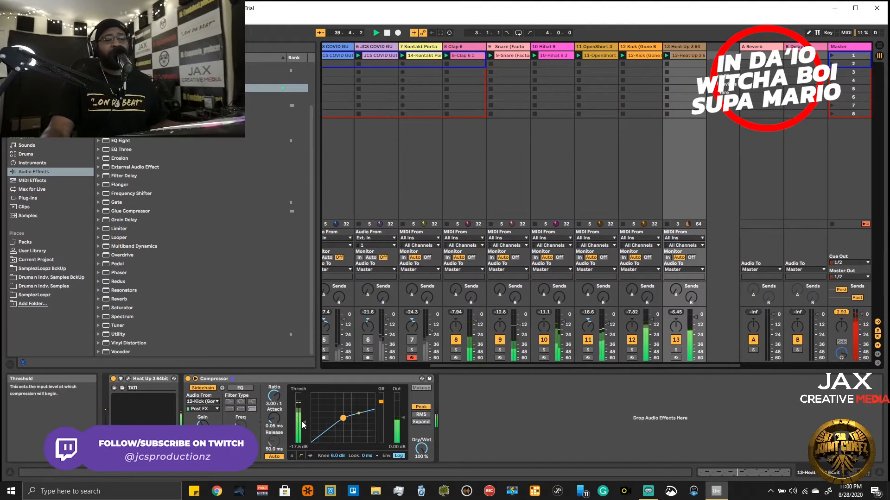
- Audition the Heat Up 3 Compressor threshold at 6.00 dB and -14.5 dB, and settle it at -13.4 dB
{"action": "left_click_drag", "start_coordinate": [302, 422], "coordinate": [304, 391]}
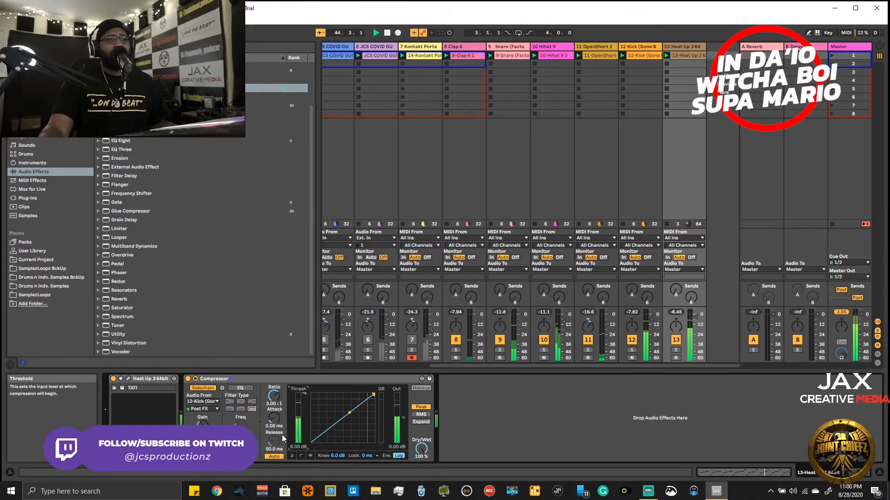
{"action": "left_click_drag", "start_coordinate": [304, 396], "coordinate": [303, 418]}
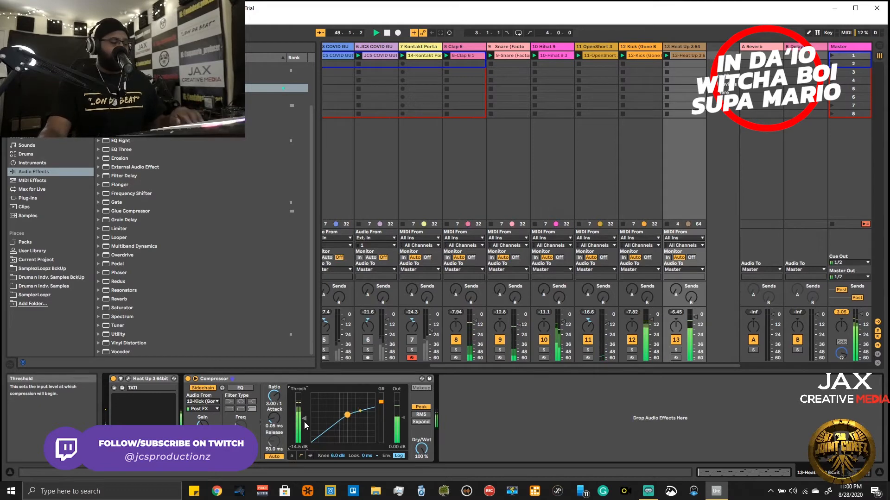
{"action": "key", "text": "space"}
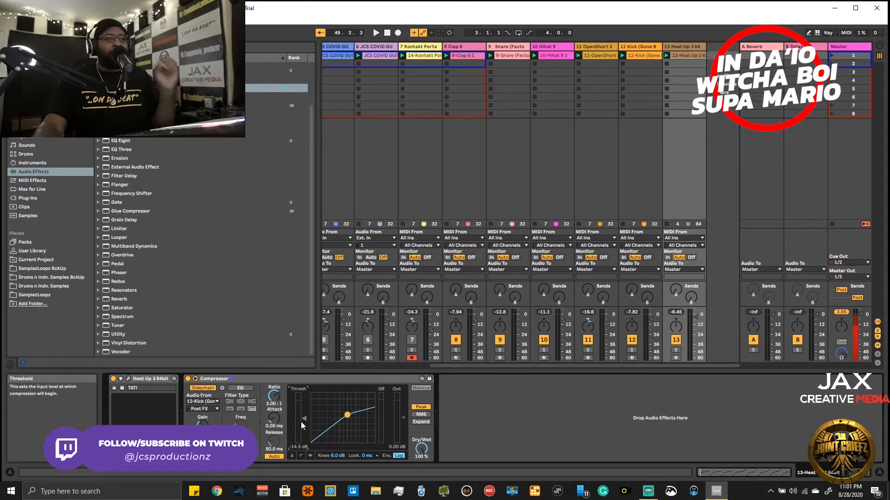
{"action": "key", "text": "space"}
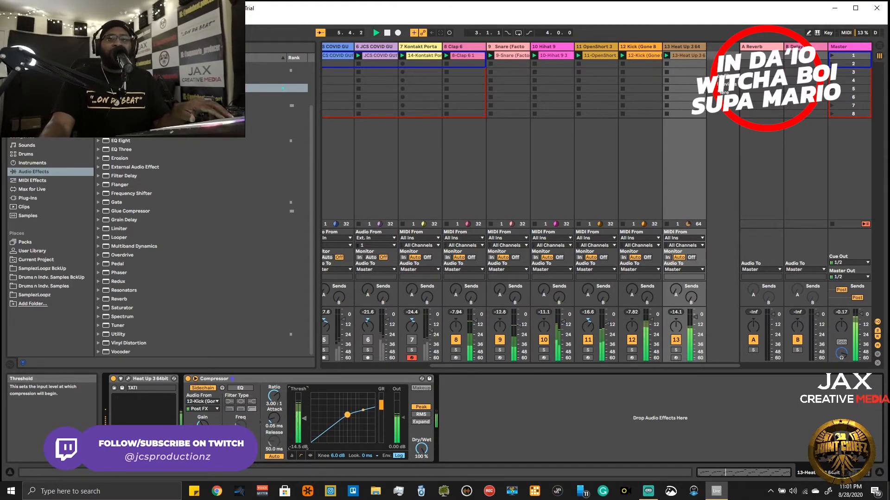
{"action": "left_click_drag", "start_coordinate": [305, 418], "coordinate": [305, 416]}
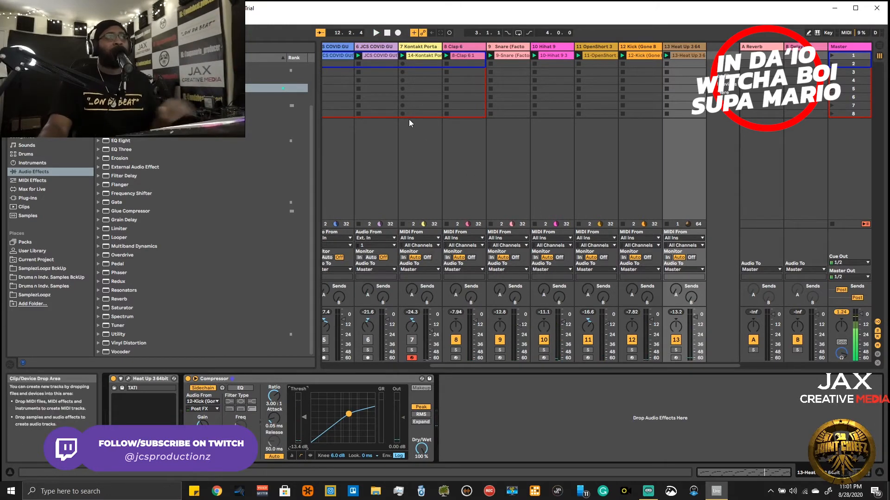
- Play the beat from the start, unmute loop tracks 4, 5 and 6 and Kontakt Porta, and stop playback
{"action": "left_click", "coordinate": [378, 32]}
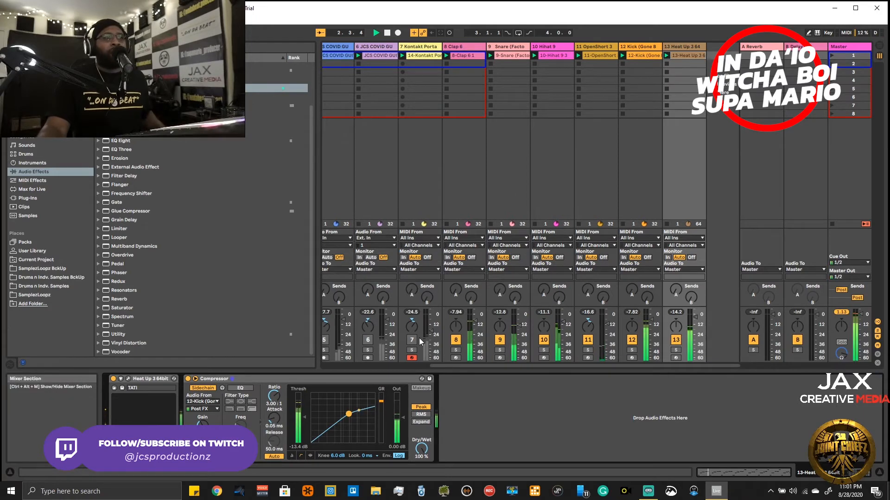
{"action": "left_click_drag", "start_coordinate": [435, 366], "coordinate": [389, 363]}
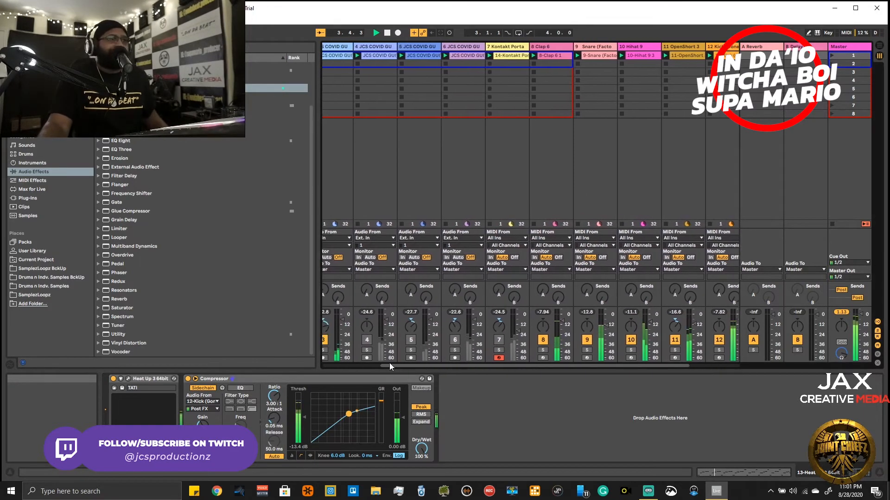
{"action": "left_click", "coordinate": [411, 340]}
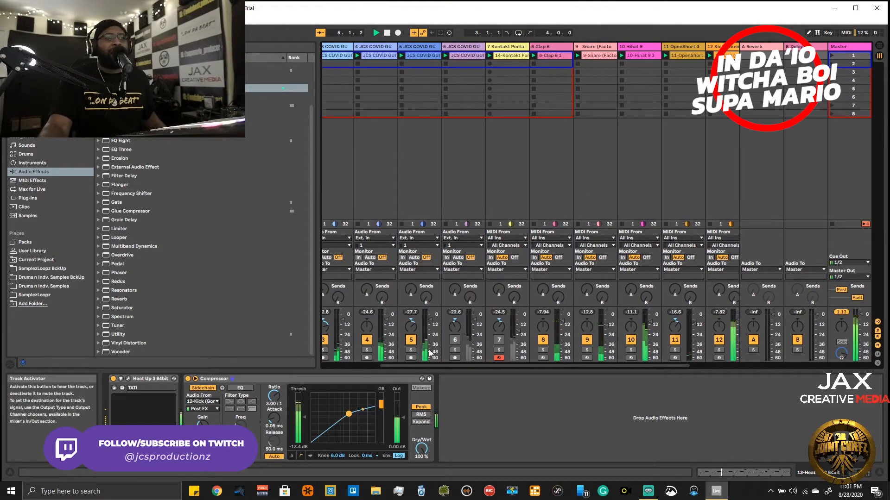
{"action": "left_click", "coordinate": [455, 340]}
{"action": "left_click", "coordinate": [493, 339]}
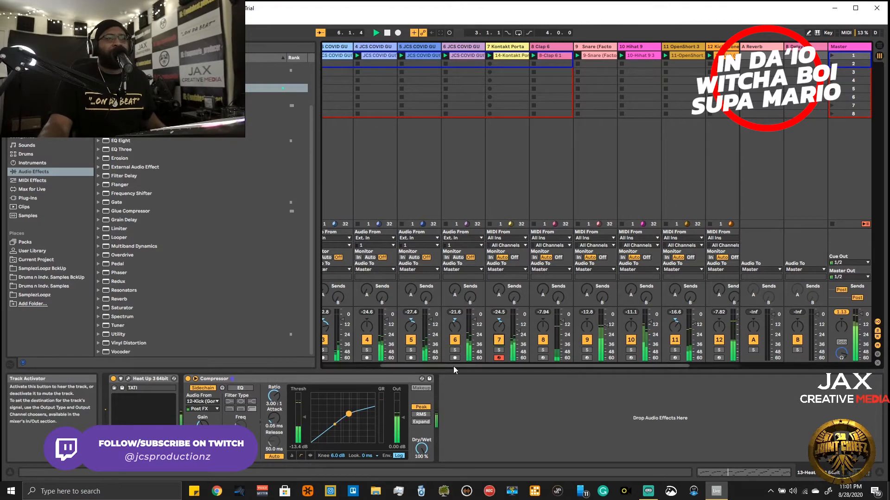
{"action": "left_click_drag", "start_coordinate": [448, 365], "coordinate": [535, 366]}
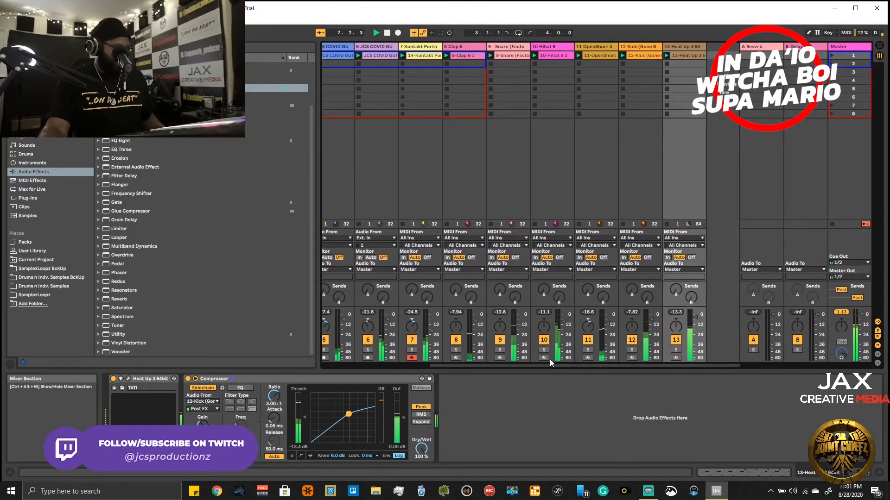
{"action": "key", "text": "Tab"}
{"action": "key", "text": "Tab"}
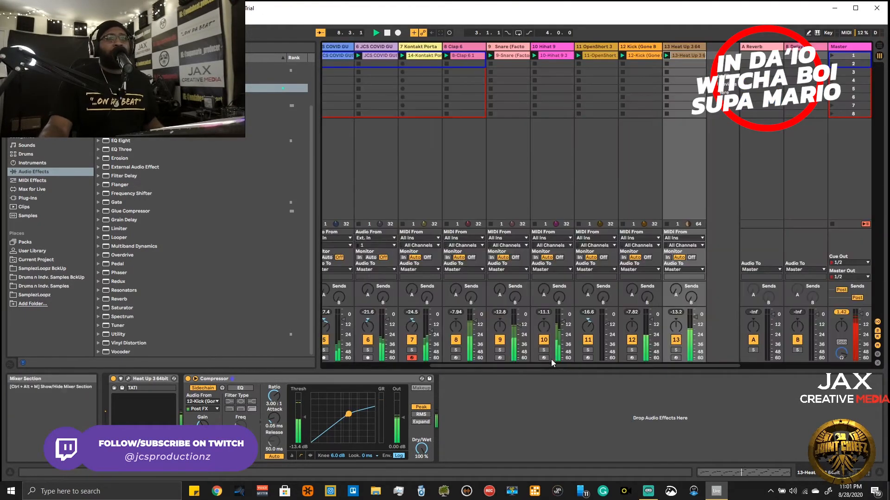
{"action": "key", "text": "space"}
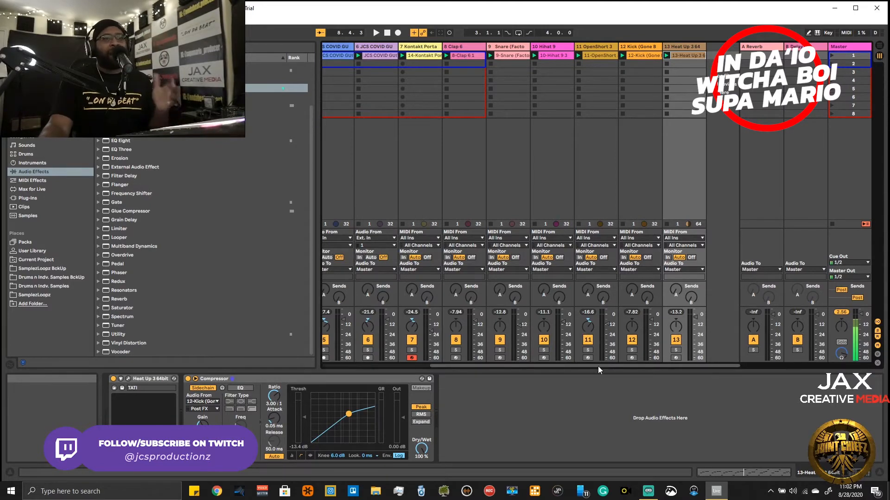
{"action": "left_click_drag", "start_coordinate": [597, 366], "coordinate": [554, 376]}
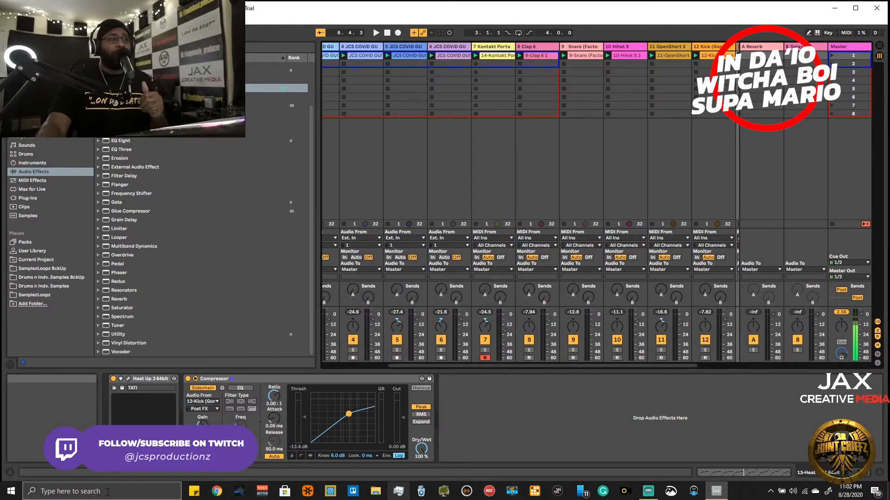
- Find the Spotify app through the Windows search and open it
{"action": "left_click", "coordinate": [90, 494]}
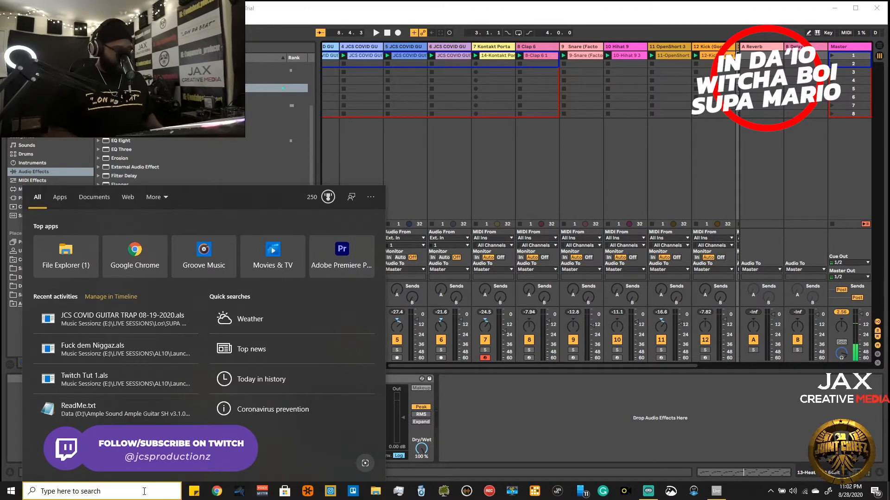
{"action": "type", "text": "dpotif"}
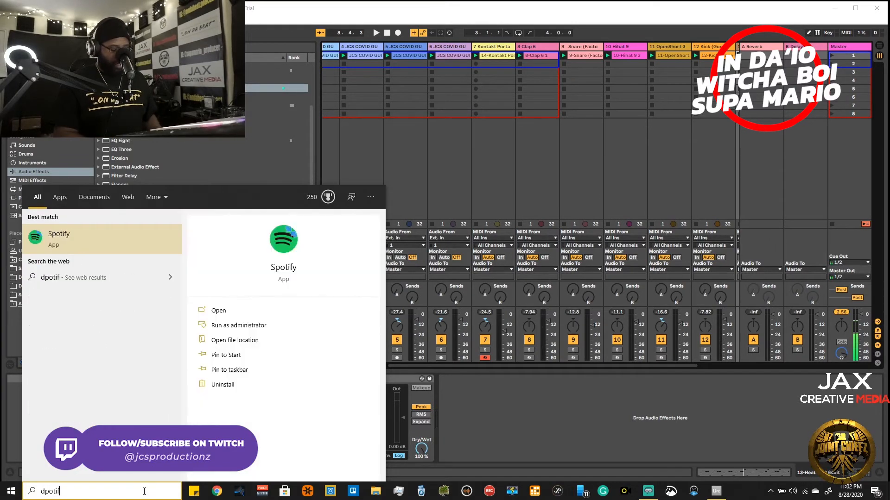
{"action": "type", "text": "y"}
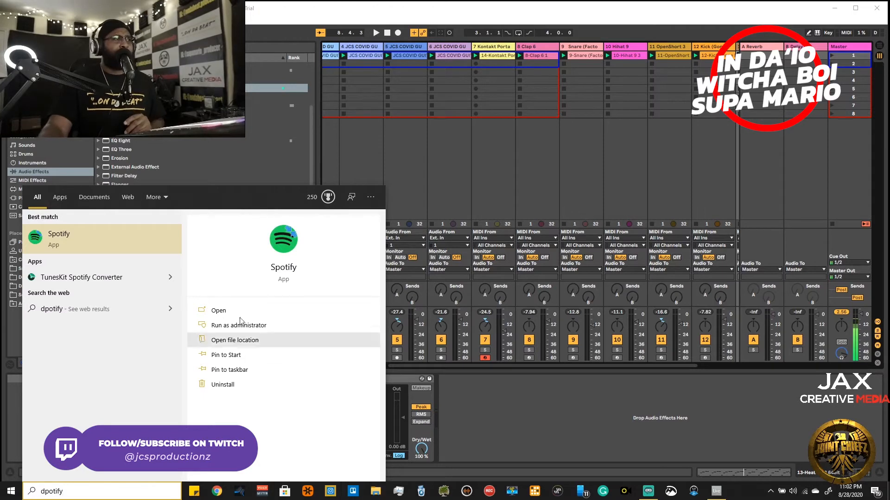
{"action": "left_click", "coordinate": [219, 310]}
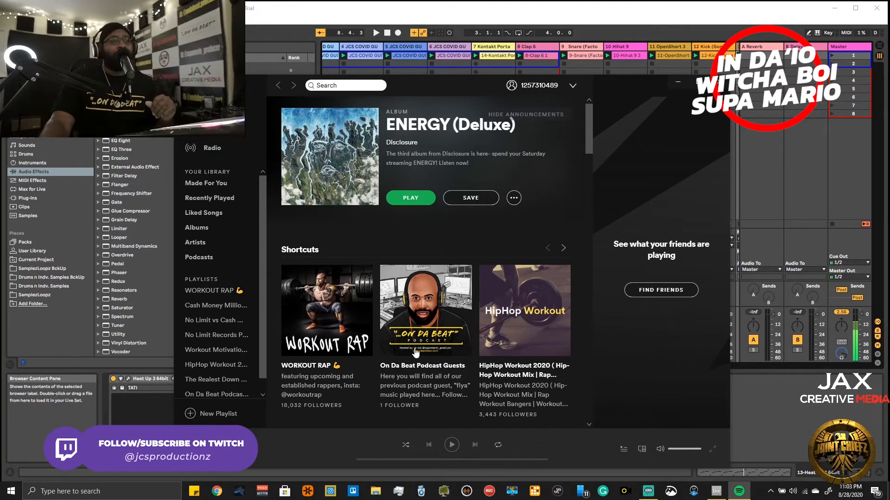
- Open the On Da Beat Podcast Guests playlist and look through its songs
{"action": "left_click_drag", "start_coordinate": [459, 90], "coordinate": [521, 89]}
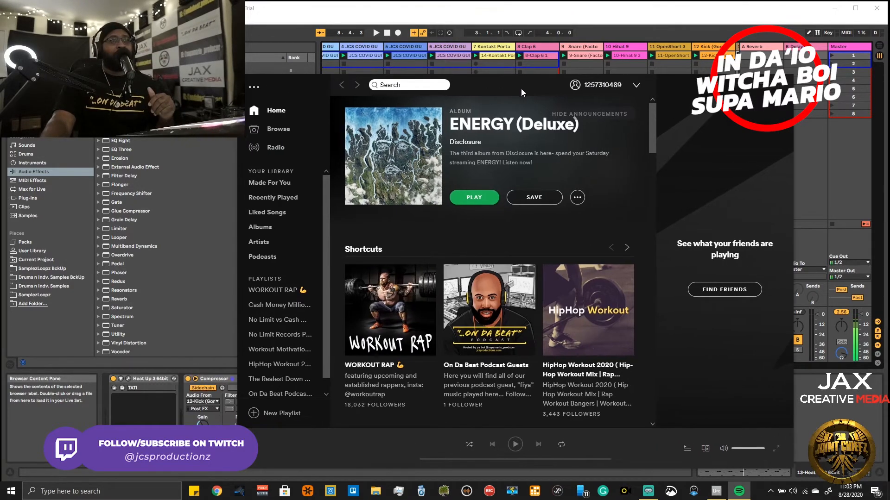
{"action": "left_click", "coordinate": [492, 370]}
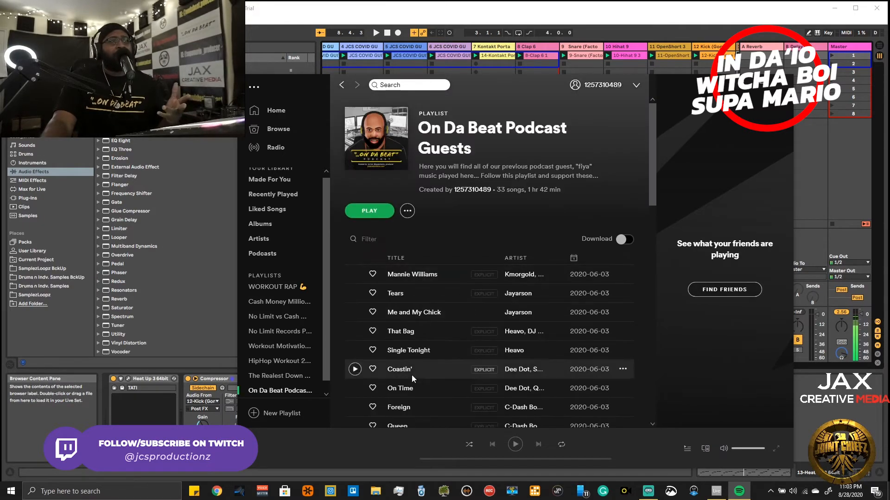
{"action": "left_click_drag", "start_coordinate": [650, 199], "coordinate": [676, 259]}
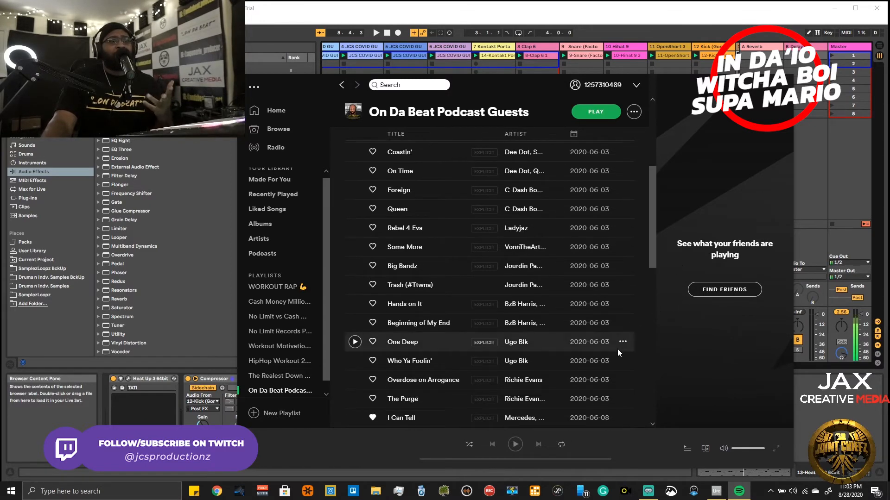
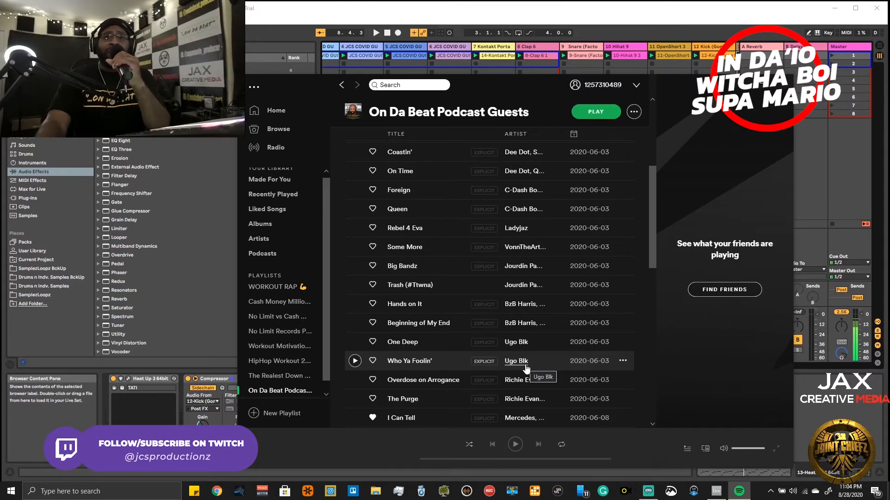
- Play the song Rebel 4 Eva by Ladyjaz from the On Da Beat Podcast Guests playlist
{"action": "mouse_move", "coordinate": [639, 498]}
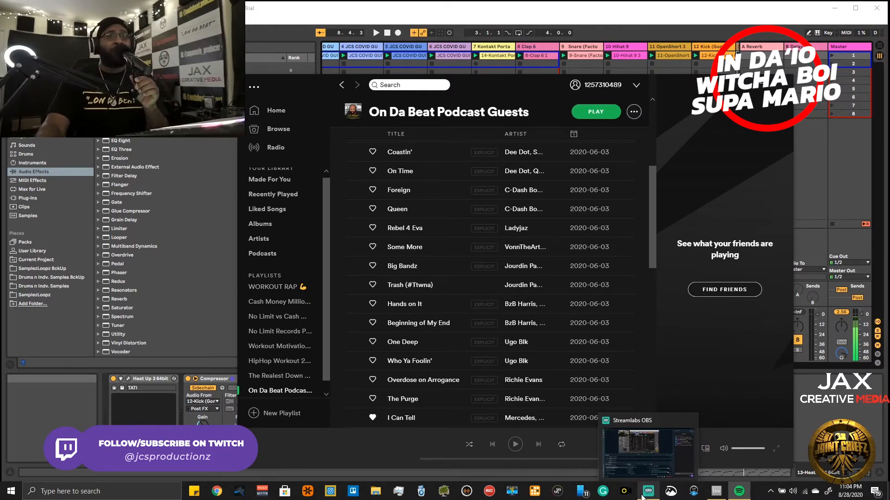
{"action": "left_click", "coordinate": [357, 229]}
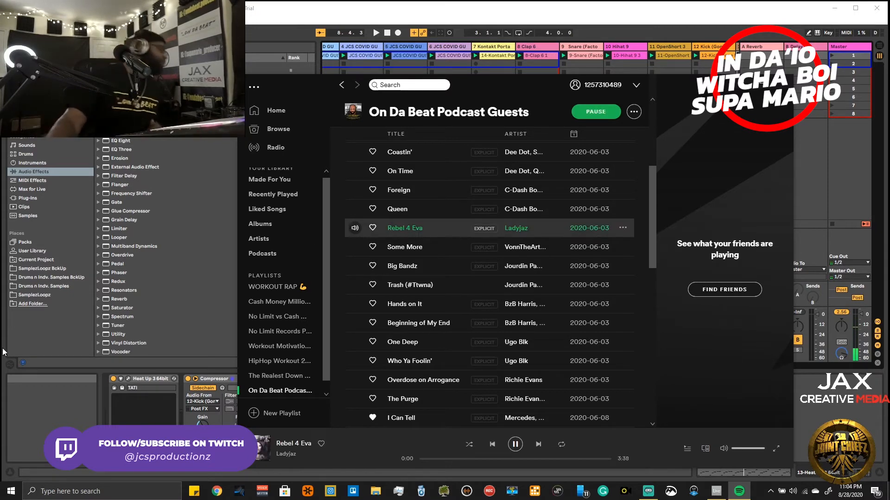
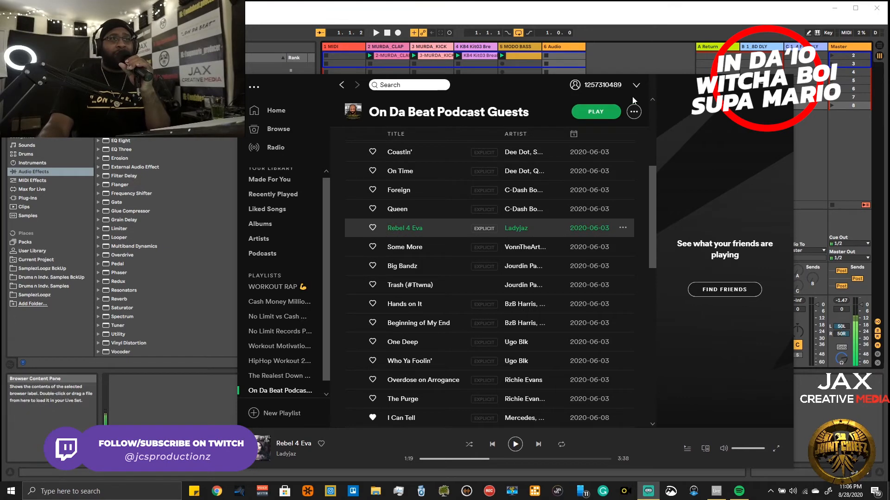
- Switch back to the Ableton Live set, show the MURDA_CLAP clip's notes and play the beat
{"action": "left_click", "coordinate": [747, 79]}
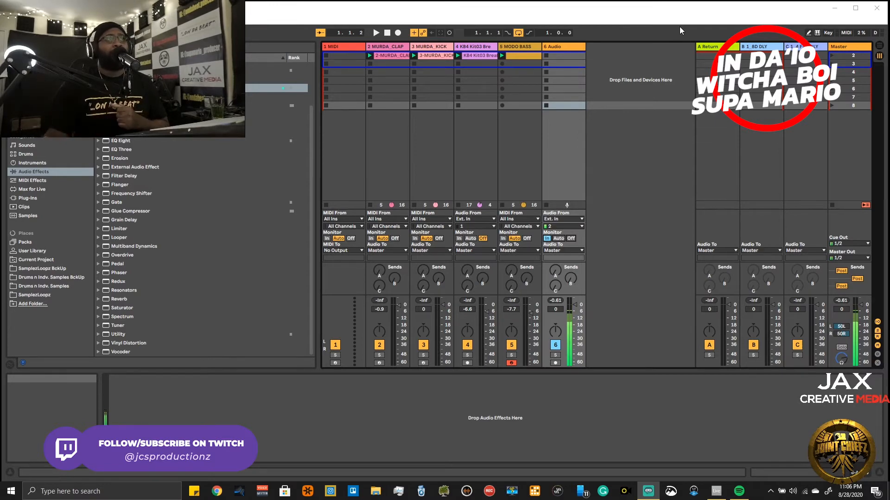
{"action": "left_click", "coordinate": [396, 56]}
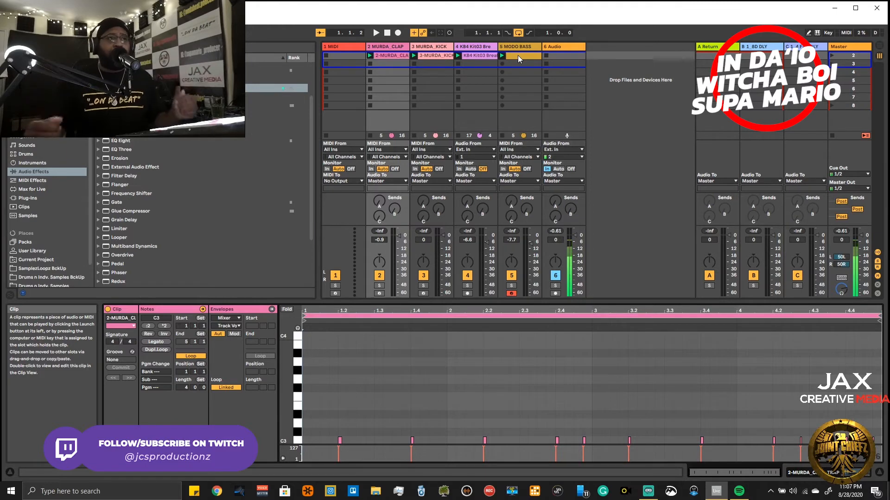
{"action": "key", "text": "space"}
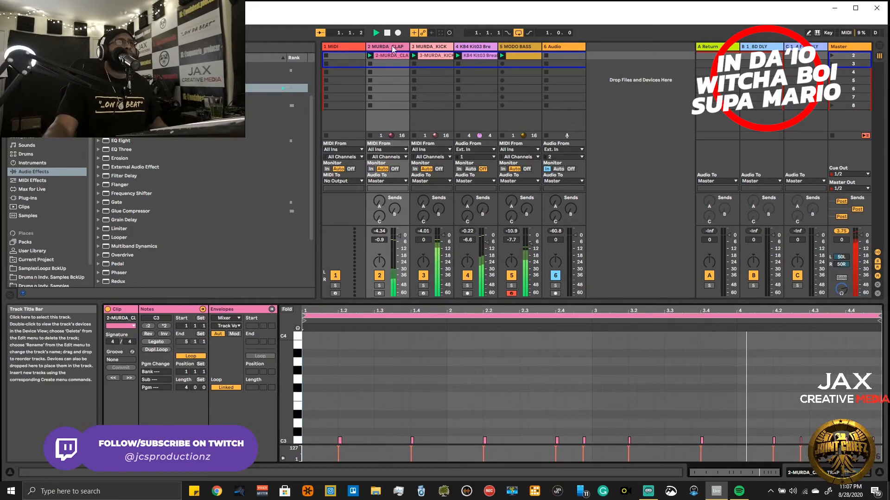
- Lower the MURDA_CLAP, MURDA_KICK, KB4 Kit03 and MODO BASS tracks together to -5.0, -4.1, -10.6 and -11.8 dB
{"action": "left_click", "coordinate": [513, 47]}
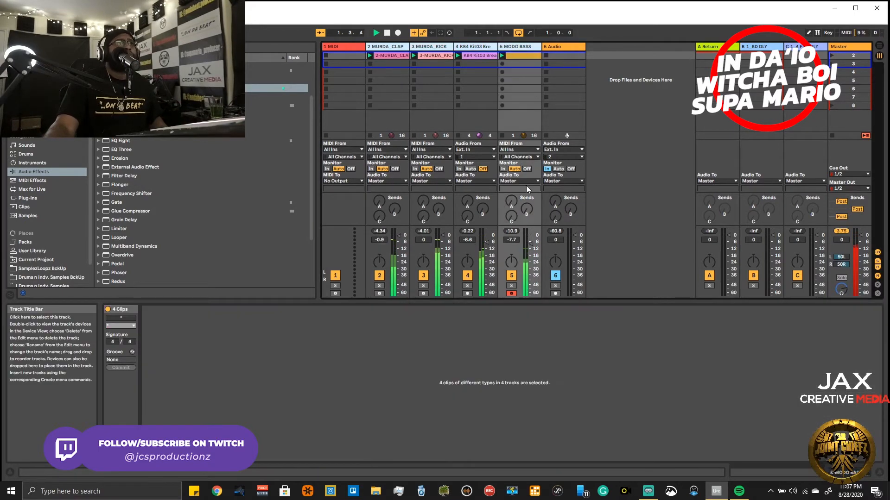
{"action": "left_click_drag", "start_coordinate": [532, 244], "coordinate": [531, 249]}
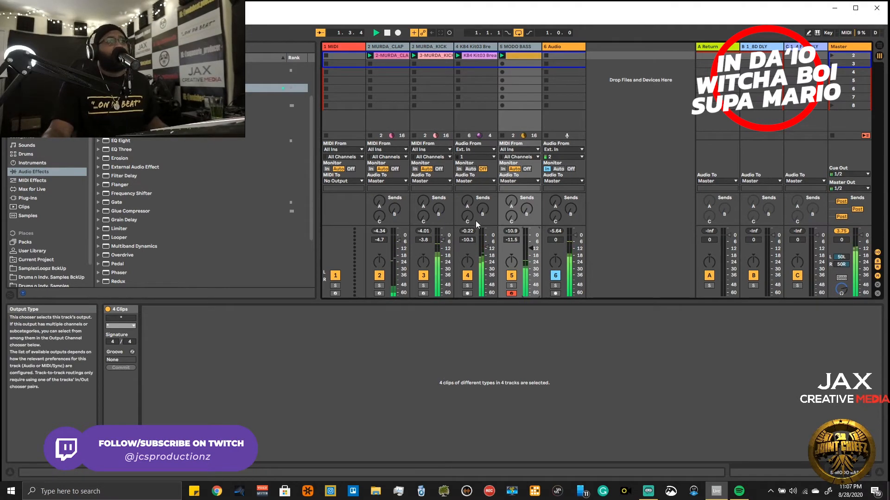
{"action": "left_click_drag", "start_coordinate": [527, 258], "coordinate": [530, 251]}
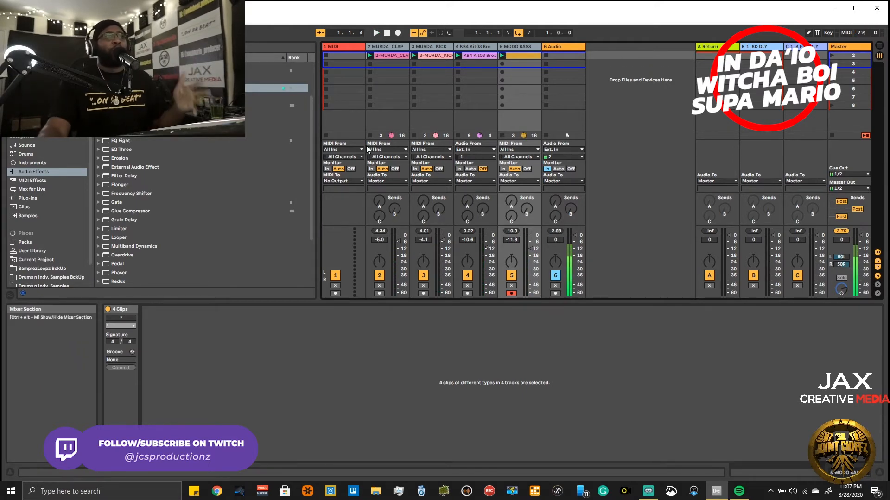
- Show the KB4 Kit03 break track's devices and turn off its Axis EQ and Auto Filter
{"action": "left_click", "coordinate": [680, 91]}
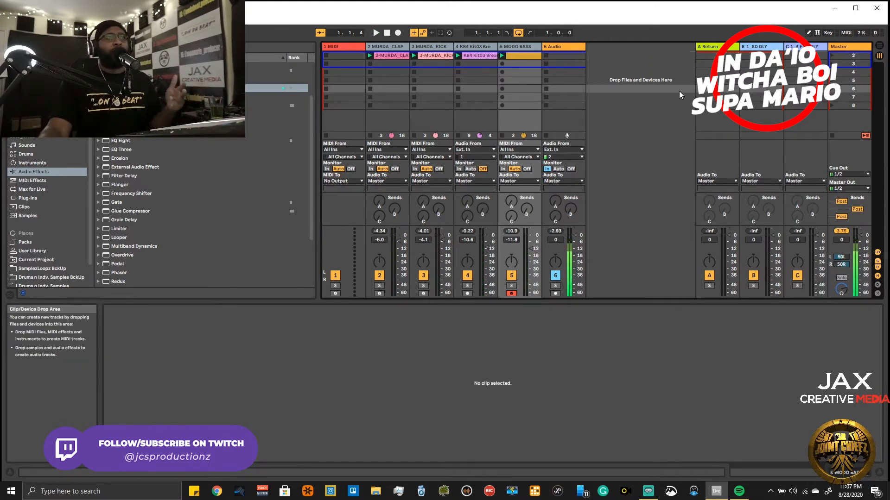
{"action": "left_click", "coordinate": [470, 44]}
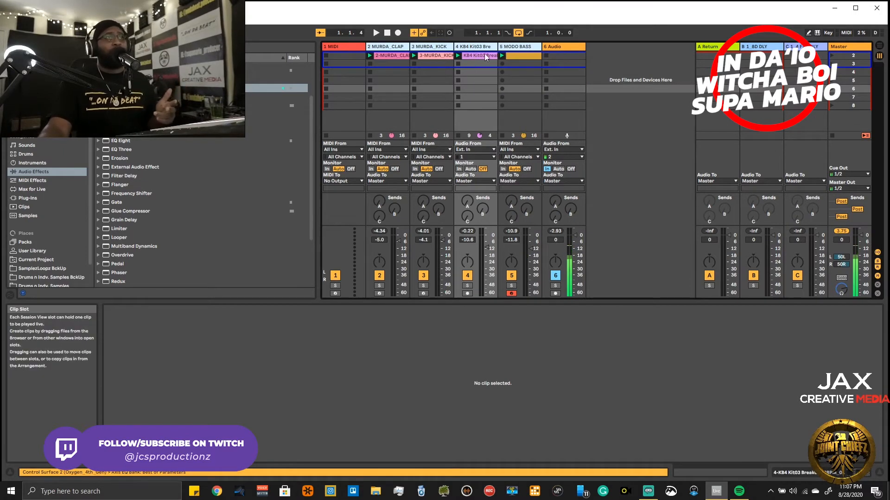
{"action": "left_click", "coordinate": [495, 47]}
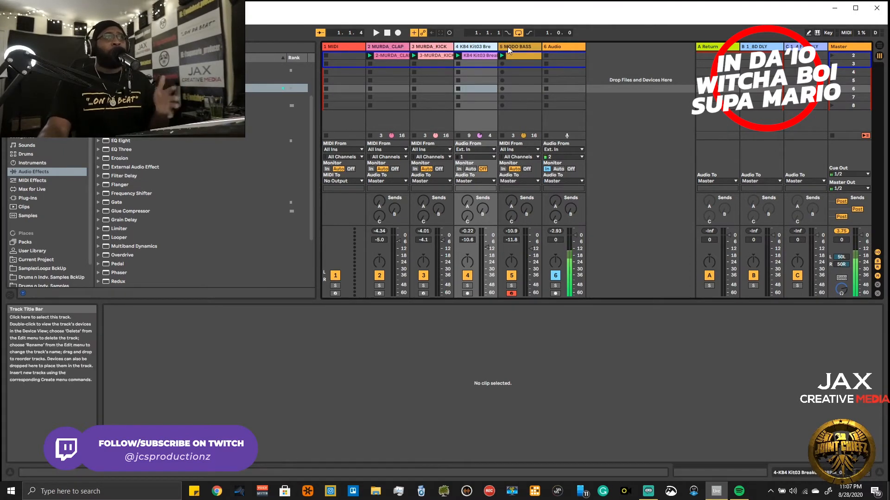
{"action": "double_click", "coordinate": [478, 44]}
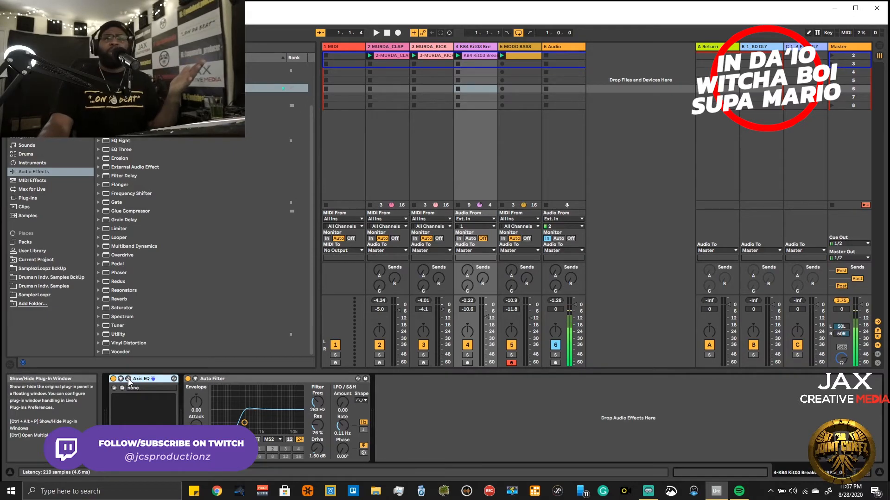
{"action": "left_click", "coordinate": [114, 378]}
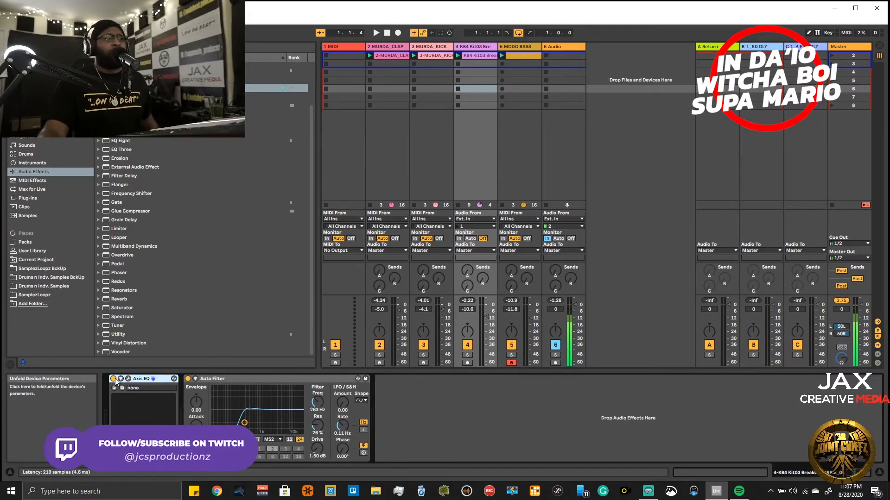
{"action": "left_click", "coordinate": [189, 378]}
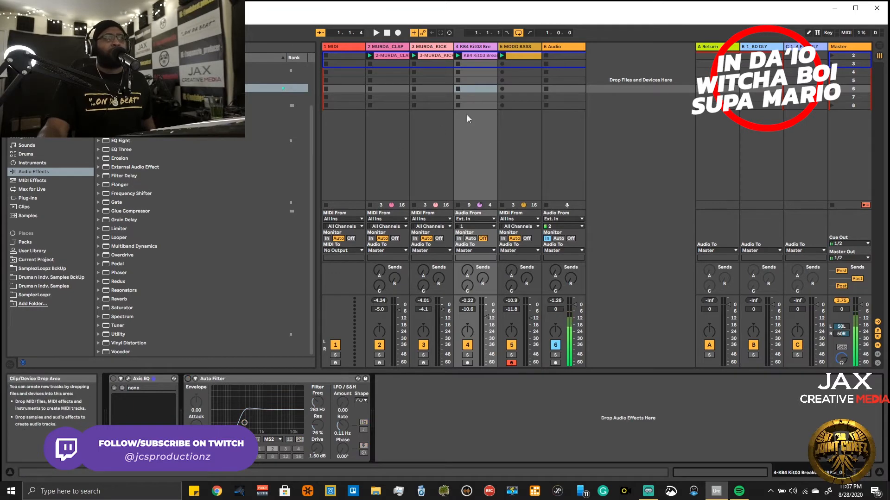
- Solo the KB4 Kit03 break along with the Audio track and audition the break without its effects
{"action": "left_click", "coordinate": [468, 355]}
{"action": "left_click", "coordinate": [555, 355]}
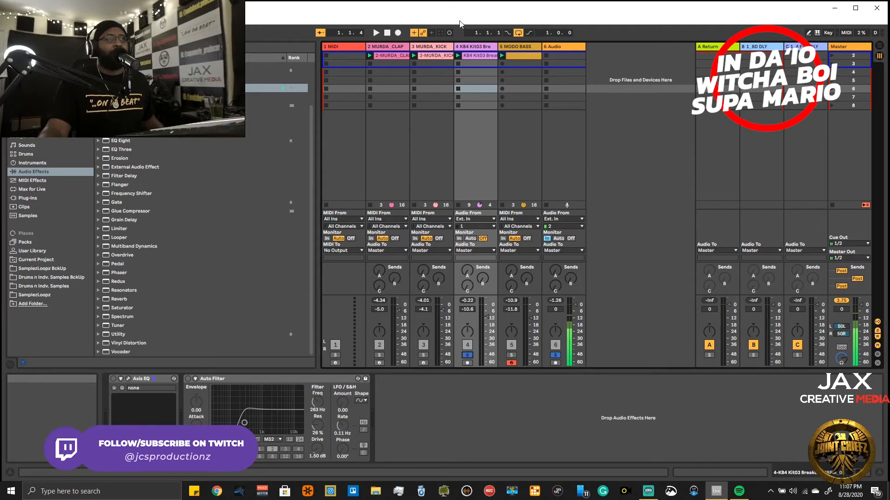
{"action": "left_click", "coordinate": [459, 57]}
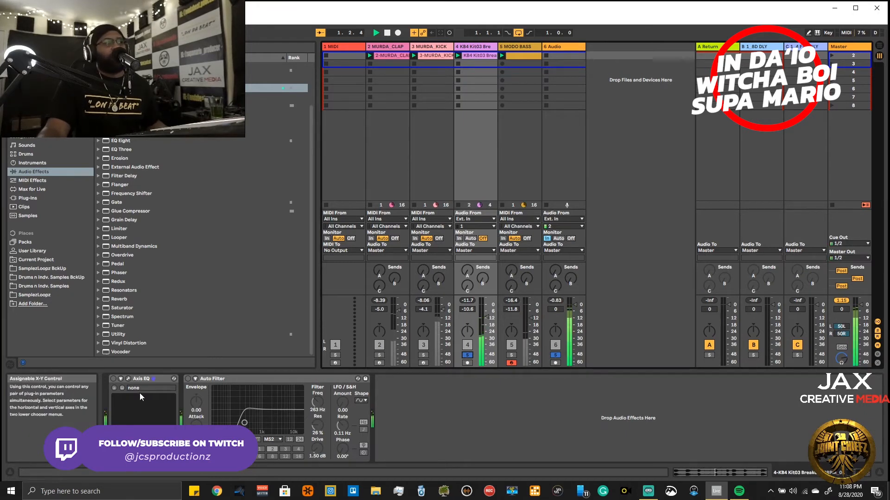
- Open the break's Axis EQ, turn the device back on and compare the break with the EQ bypassed and active
{"action": "left_click", "coordinate": [128, 378]}
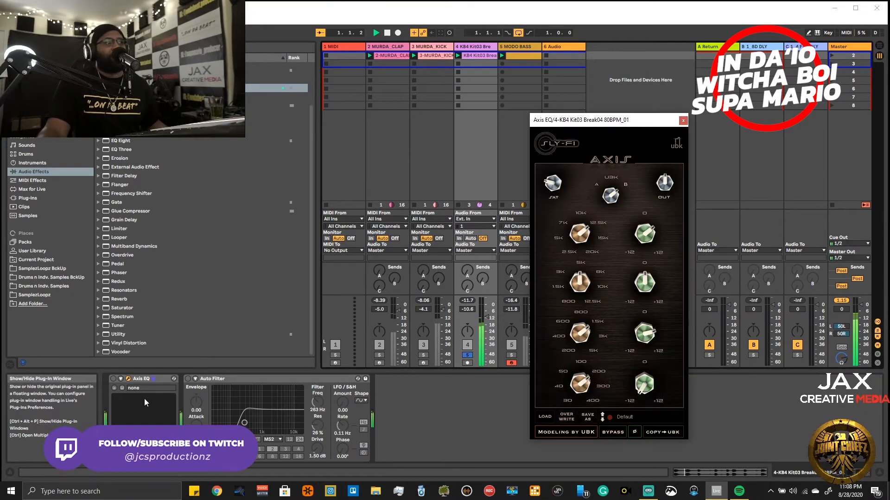
{"action": "left_click_drag", "start_coordinate": [621, 123], "coordinate": [695, 74]}
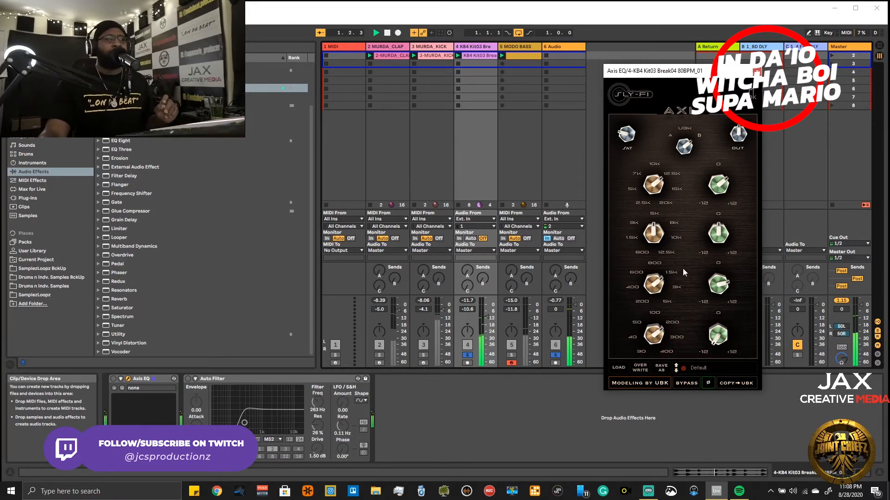
{"action": "left_click", "coordinate": [112, 380]}
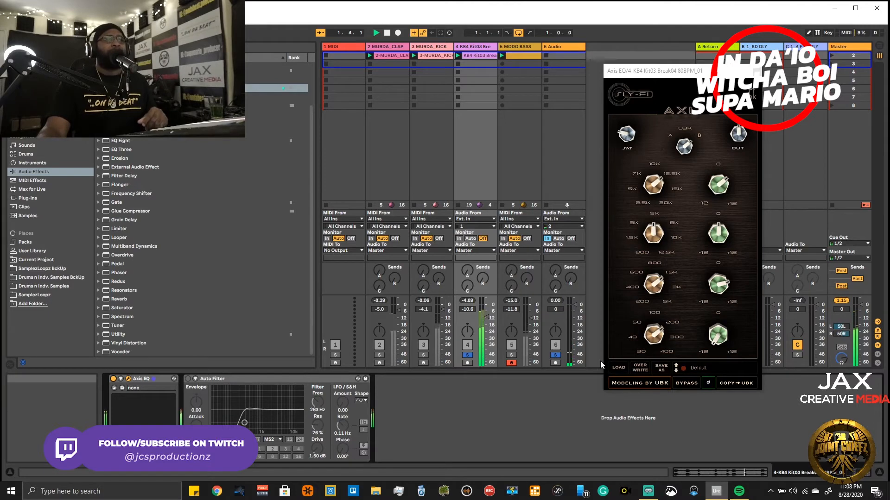
{"action": "left_click", "coordinate": [691, 382]}
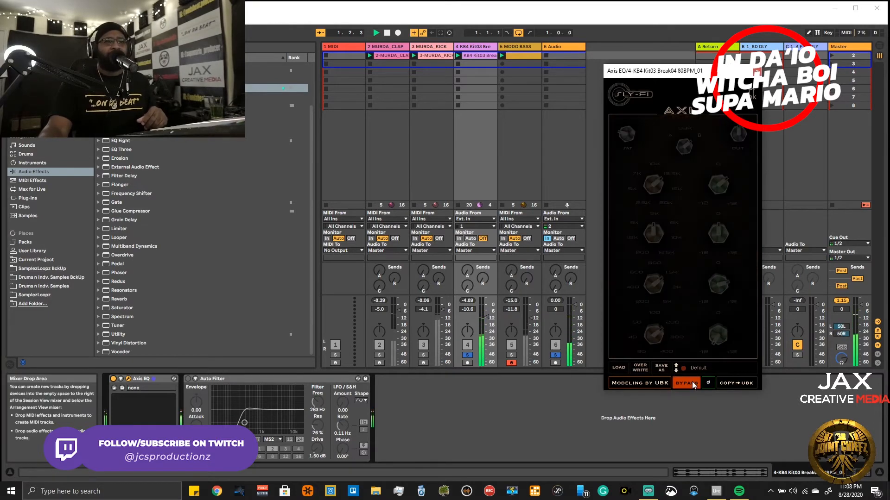
{"action": "left_click", "coordinate": [692, 383]}
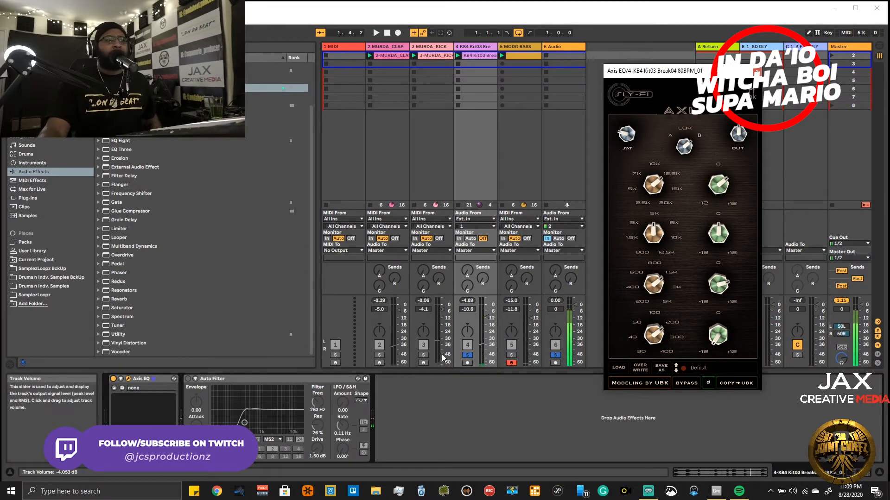
- Add the kick and clap tracks to the solo, compare the drums with and without the kick, and clear all solos
{"action": "left_click", "coordinate": [423, 355]}
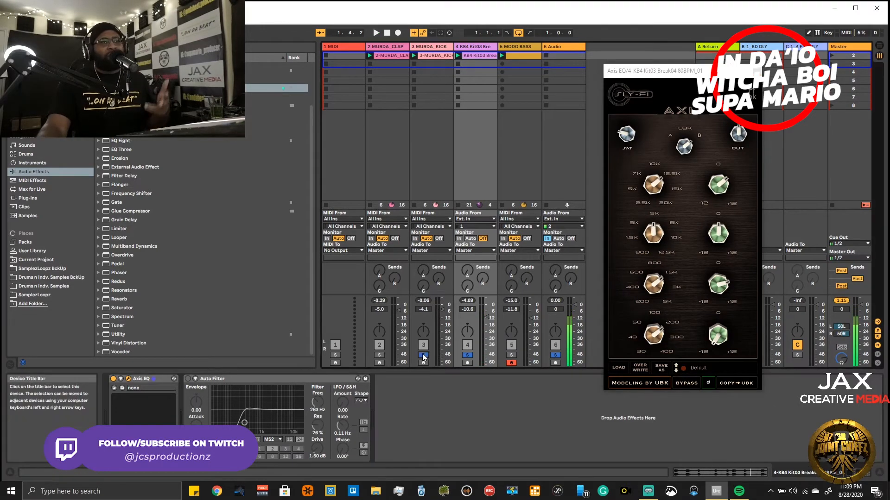
{"action": "left_click", "coordinate": [374, 356]}
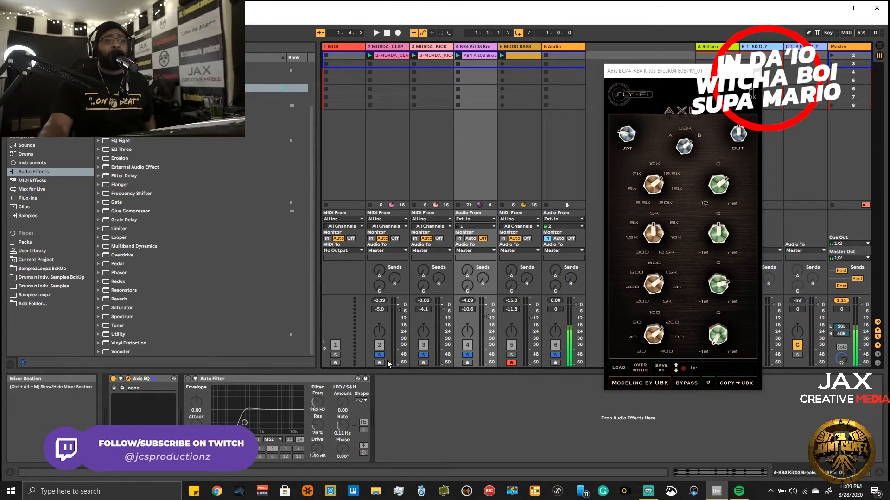
{"action": "left_click", "coordinate": [423, 356]}
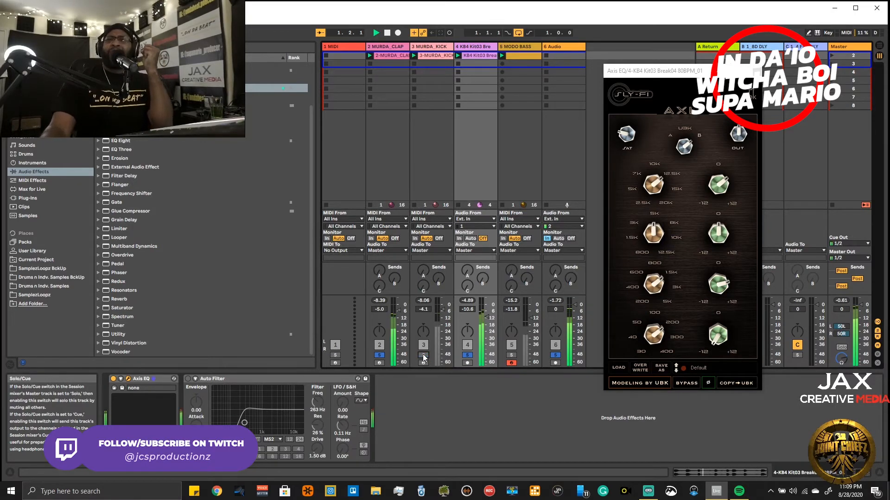
{"action": "left_click", "coordinate": [423, 355]}
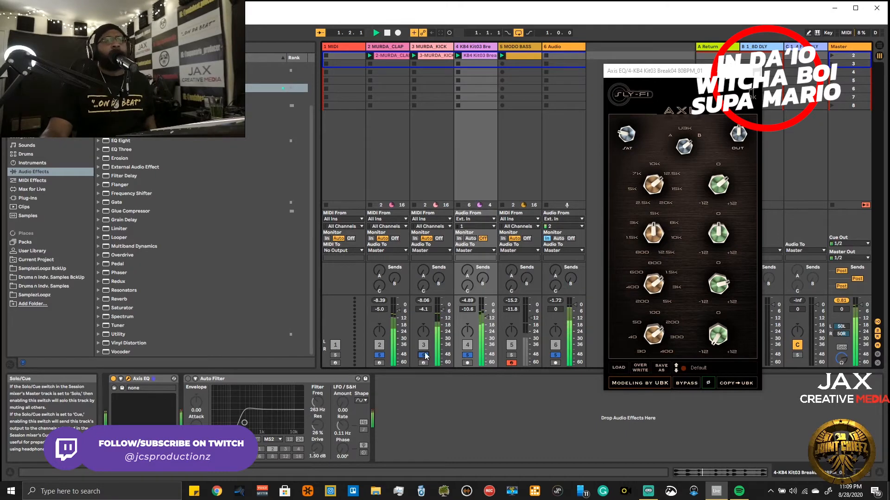
{"action": "left_click", "coordinate": [558, 355]}
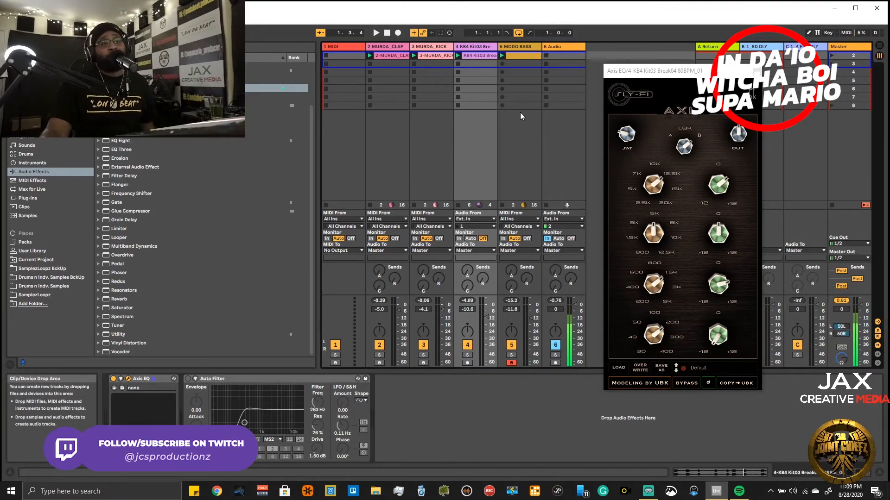
- Play the full beat and raise the MODO BASS track's volume to -7.0 dB
{"action": "key", "text": "space"}
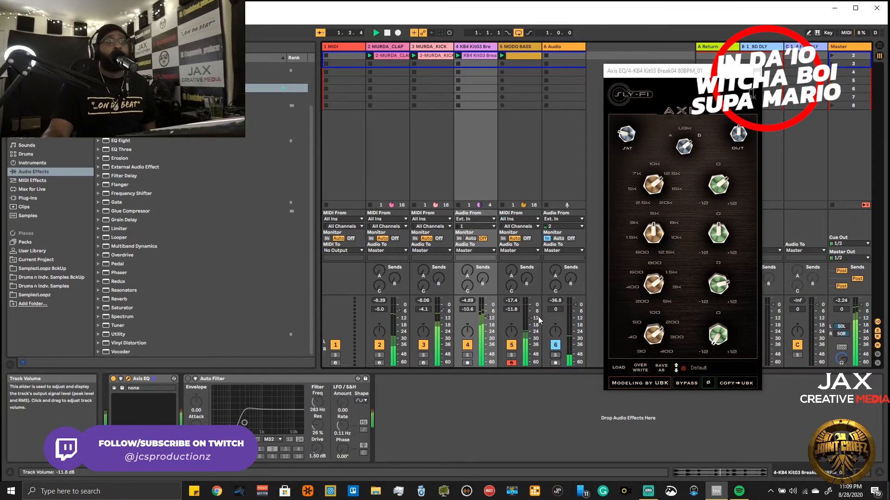
{"action": "left_click_drag", "start_coordinate": [534, 325], "coordinate": [533, 328]}
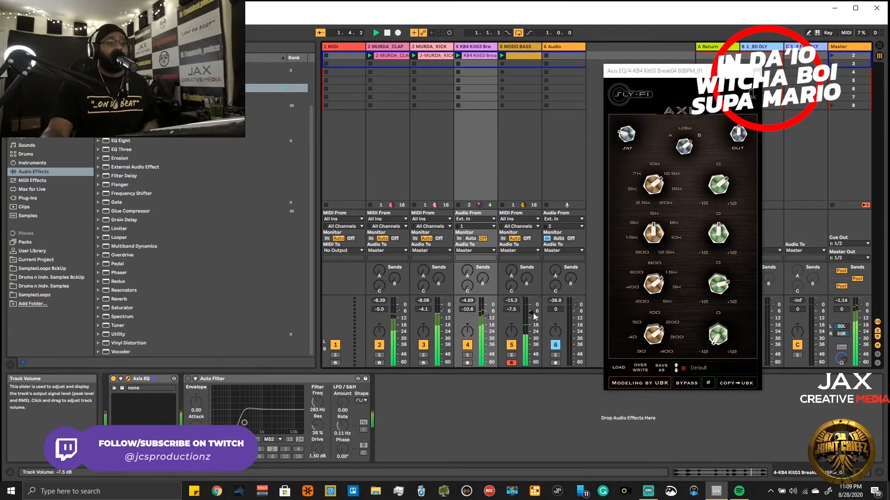
{"action": "left_click_drag", "start_coordinate": [533, 314], "coordinate": [533, 313]}
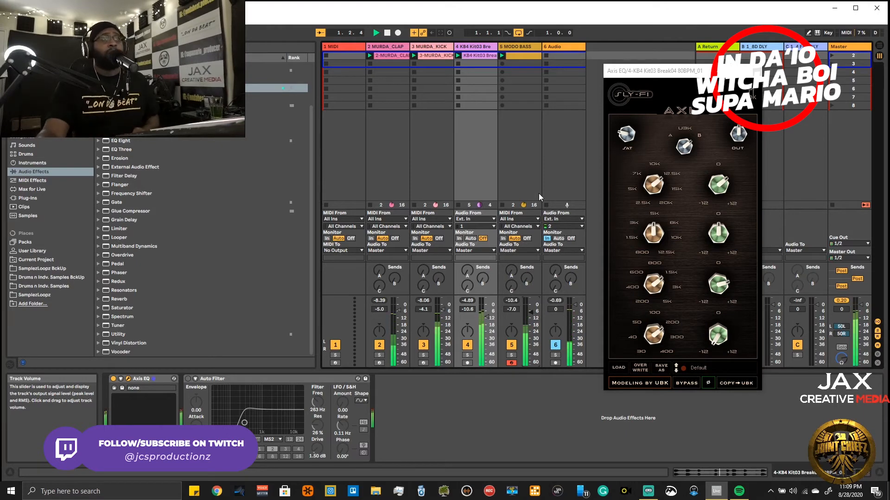
- Open the MODO BASS instrument window, place it clear of the device area, close the Axis EQ window and stop playback
{"action": "left_click", "coordinate": [529, 46]}
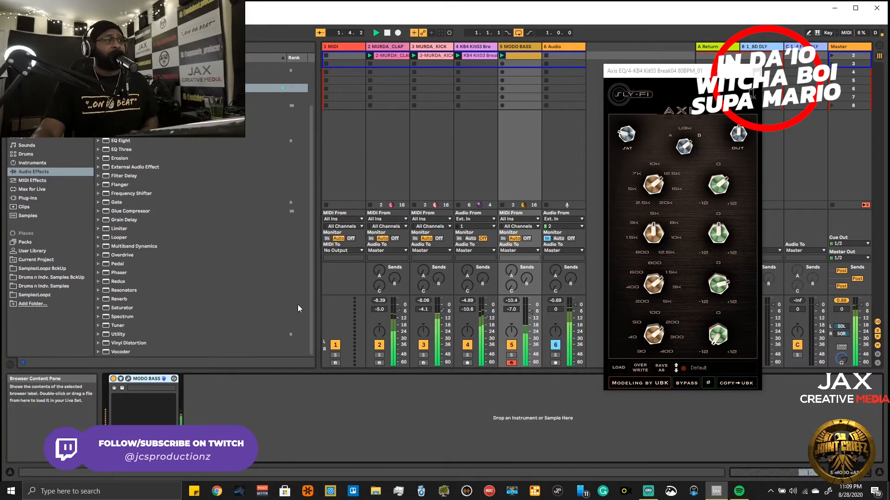
{"action": "left_click", "coordinate": [122, 388]}
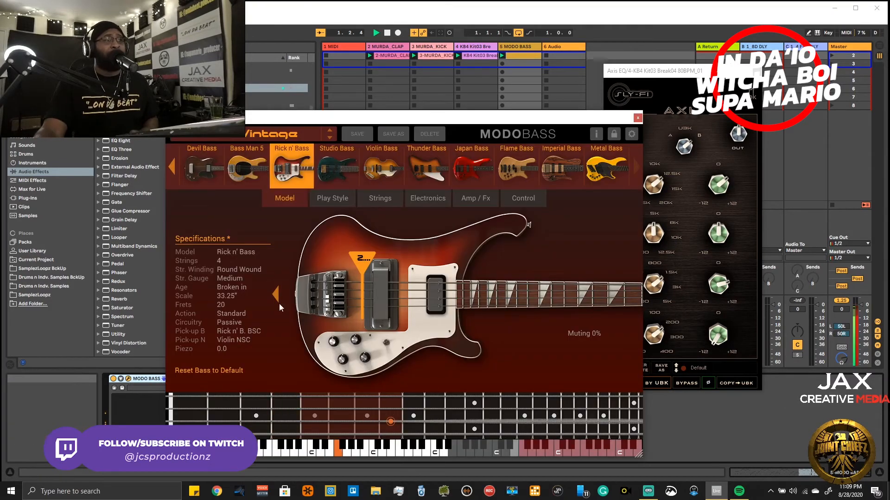
{"action": "left_click_drag", "start_coordinate": [479, 120], "coordinate": [553, 81]}
{"action": "left_click", "coordinate": [753, 71]}
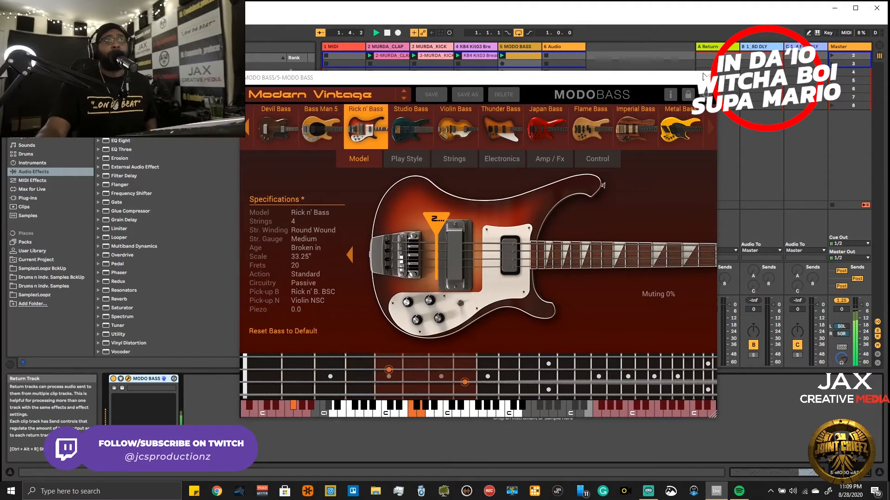
{"action": "key", "text": "space"}
{"action": "left_click_drag", "start_coordinate": [677, 83], "coordinate": [717, 94]}
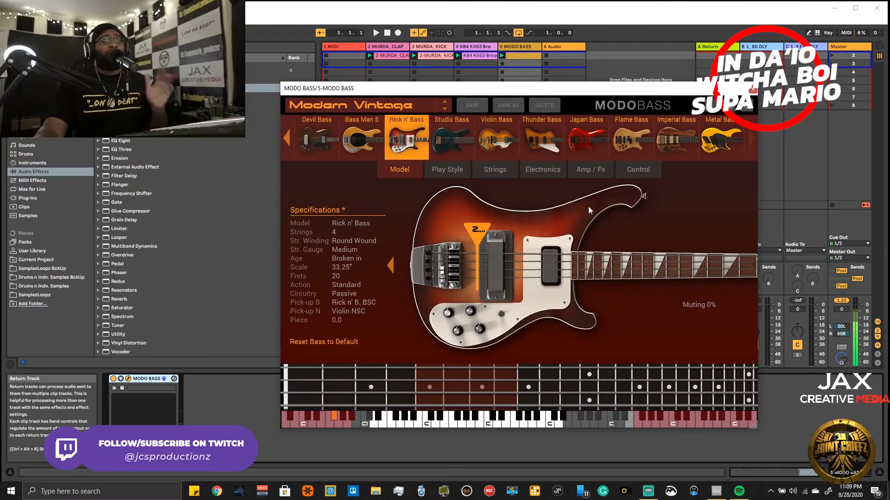
- Review the amp and effects settings and the bass model specifications of the Modern Vintage preset while auditioning the beat
{"action": "left_click", "coordinate": [582, 169]}
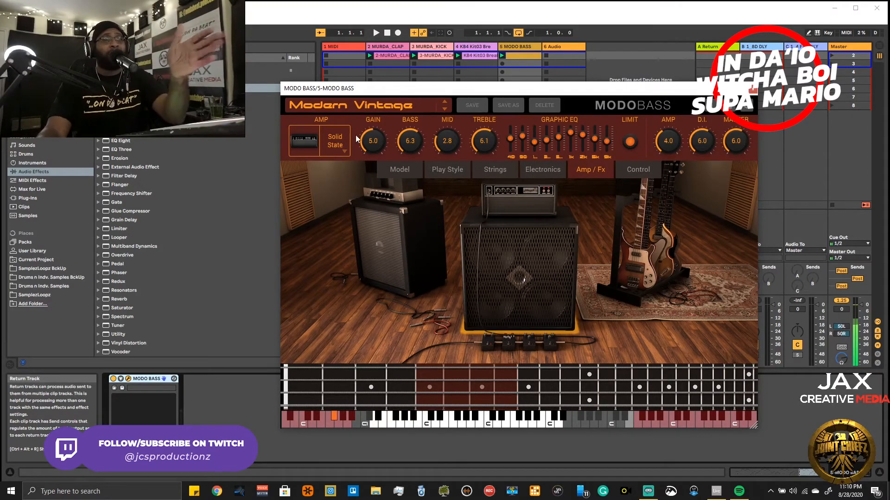
{"action": "left_click", "coordinate": [401, 168]}
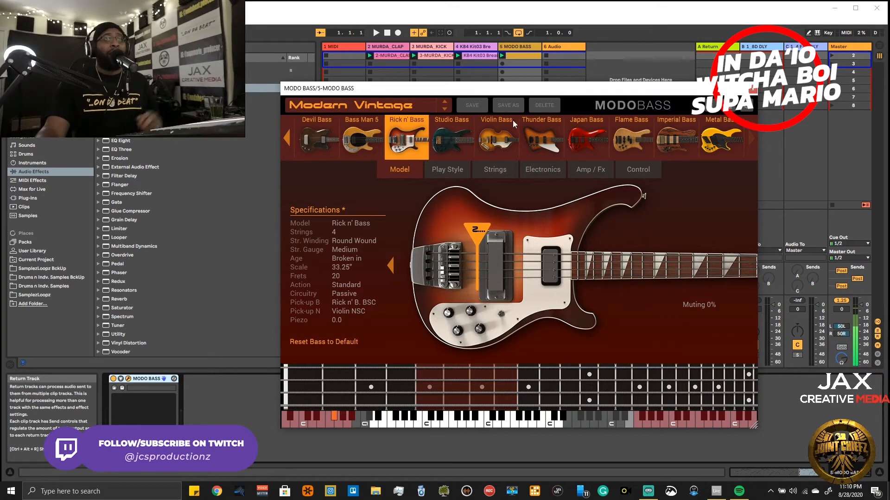
{"action": "left_click", "coordinate": [593, 167]}
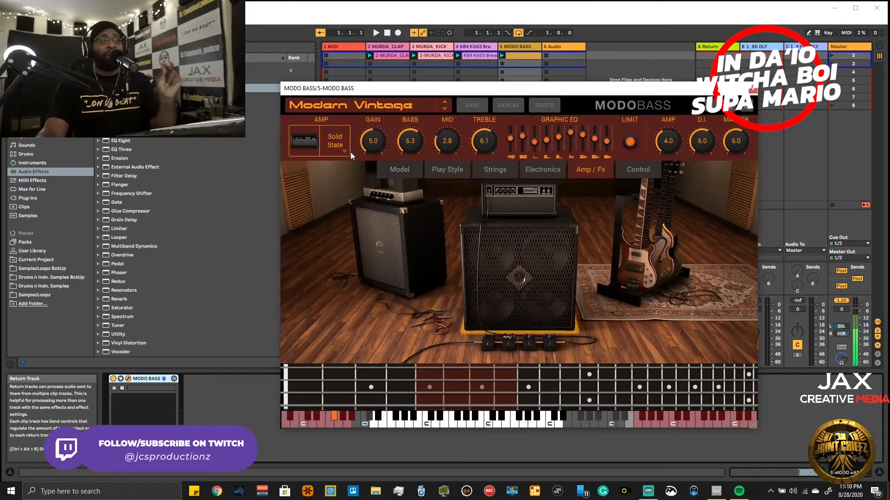
{"action": "left_click", "coordinate": [313, 148]}
{"action": "key", "text": "space"}
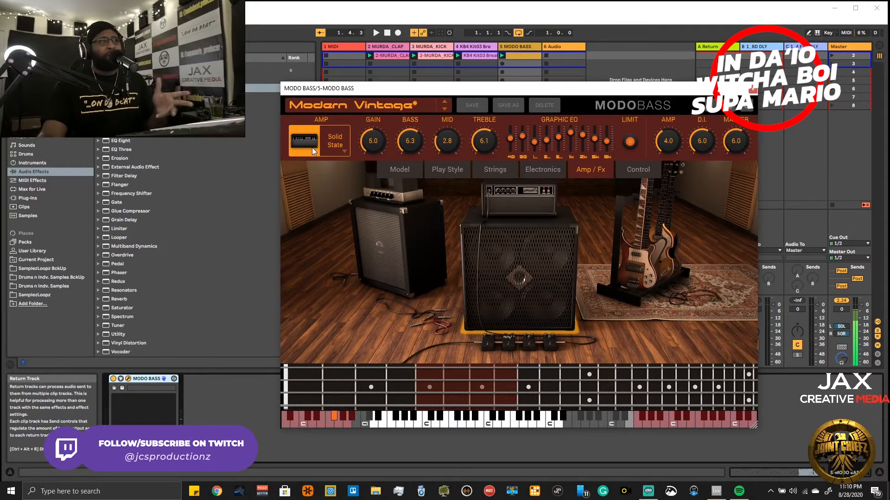
- Close the MODO BASS instrument window and add the Amp audio effect after MODO BASS on its track
{"action": "left_click", "coordinate": [752, 89]}
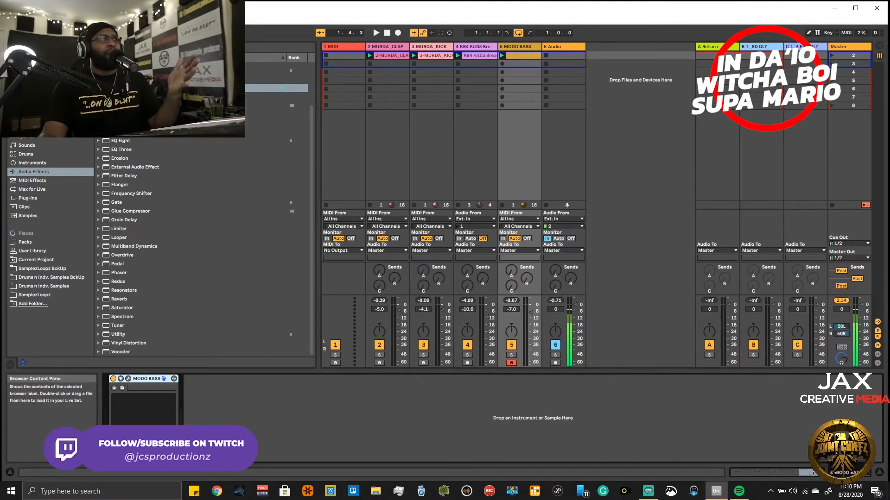
{"action": "scroll", "coordinate": [199, 246], "scroll_direction": "up", "scroll_amount": 3}
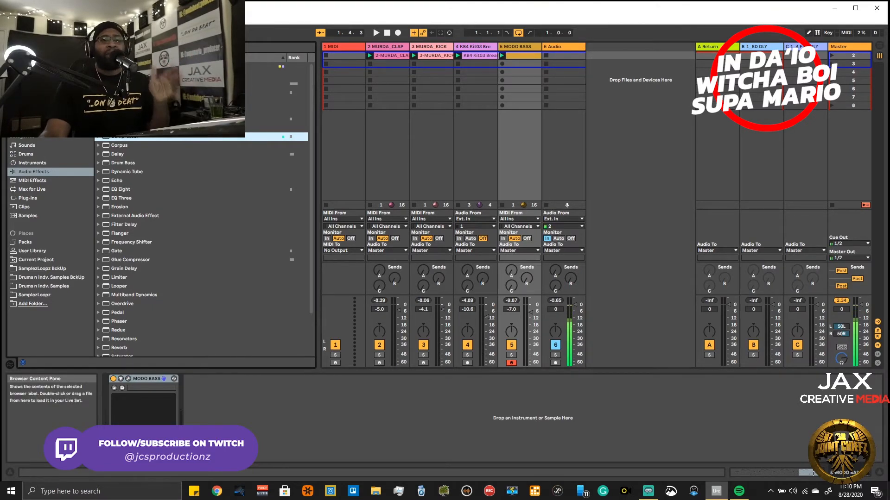
{"action": "left_click_drag", "start_coordinate": [121, 66], "coordinate": [265, 441]}
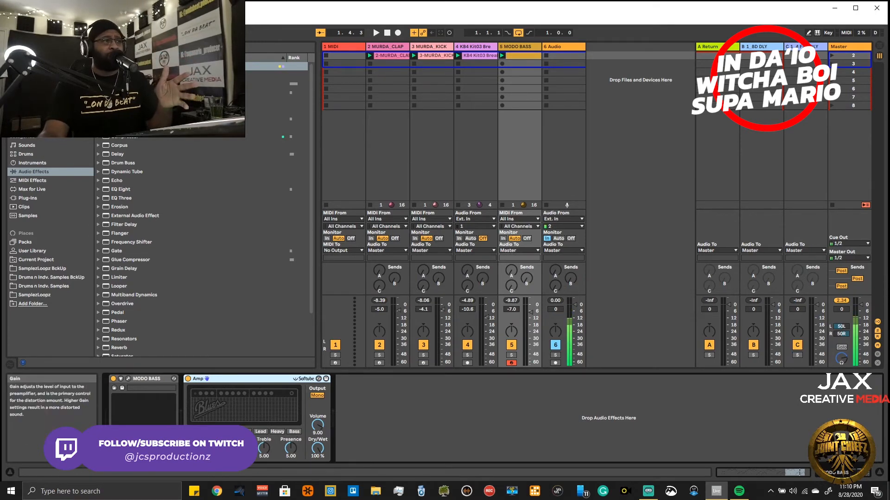
- Go through the Amp effect's types, including Rock, Lead and Heavy, and settle on the Bass type
{"action": "left_click", "coordinate": [211, 431]}
{"action": "left_click", "coordinate": [227, 431]}
{"action": "left_click", "coordinate": [243, 432]}
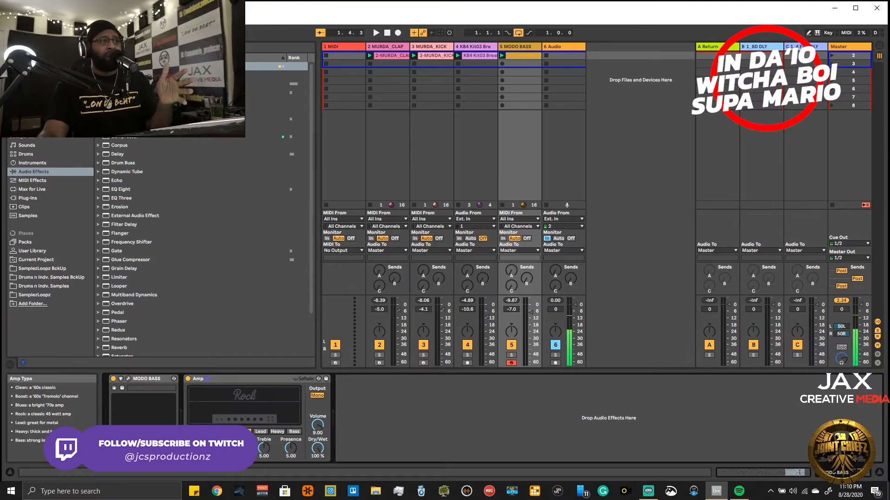
{"action": "left_click", "coordinate": [259, 432]}
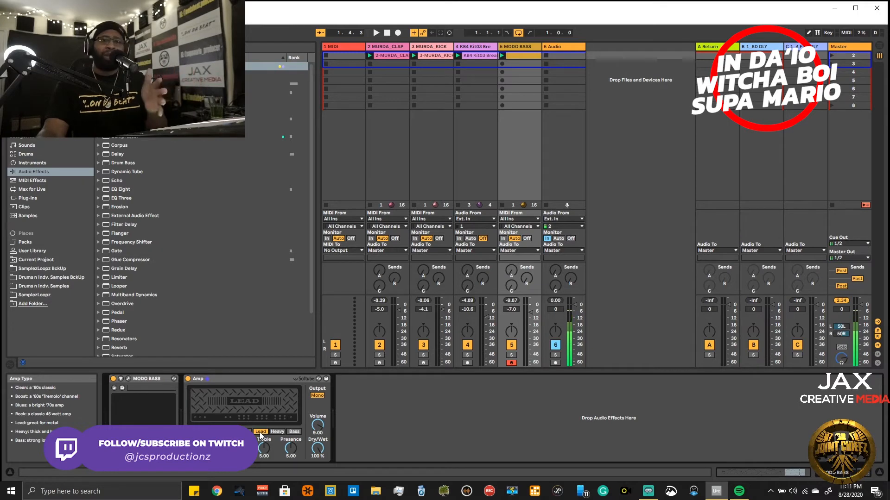
{"action": "left_click", "coordinate": [274, 434]}
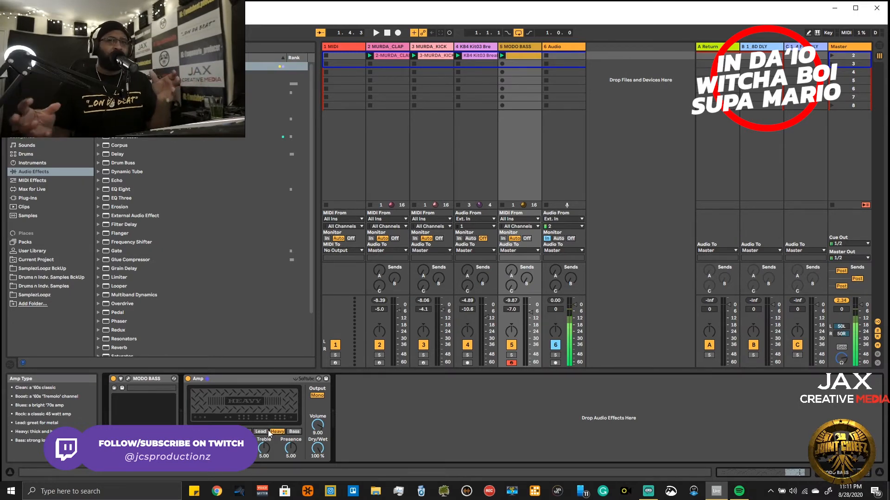
{"action": "left_click", "coordinate": [296, 432]}
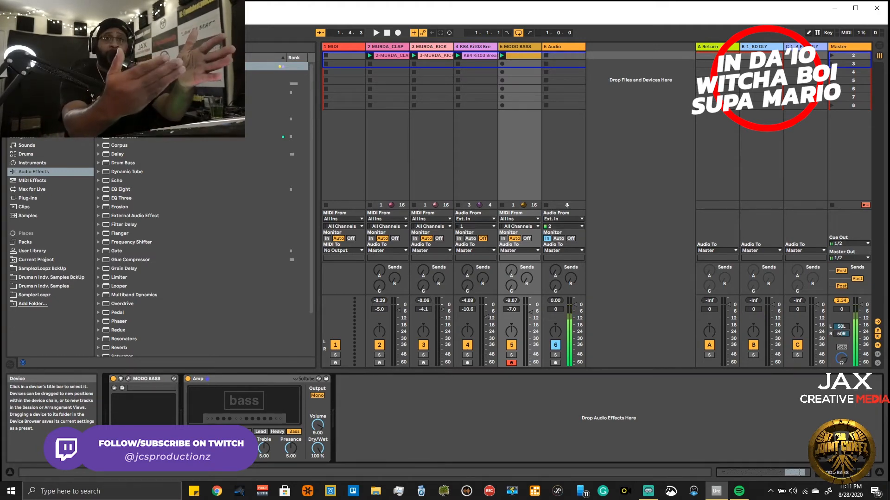
- Play the beat with Amp presence at 6.09 and volume at 6.83, and compare the effect bypassed and active
{"action": "key", "text": "space"}
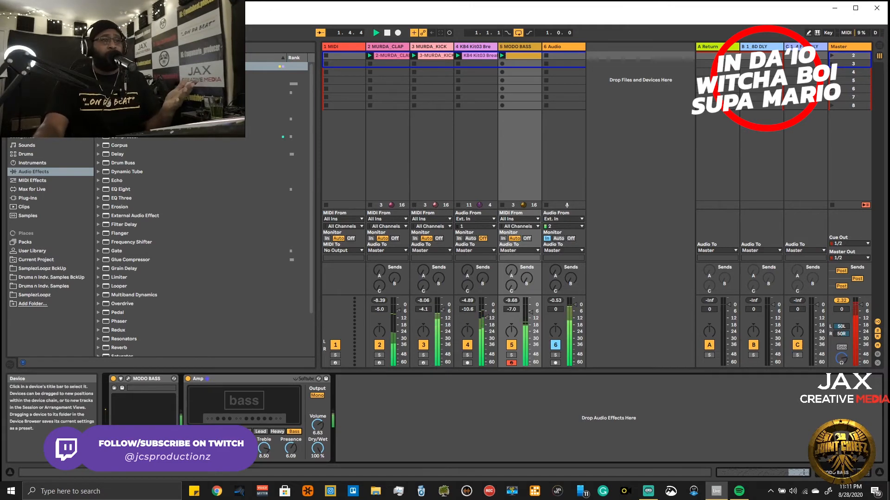
{"action": "left_click", "coordinate": [187, 379]}
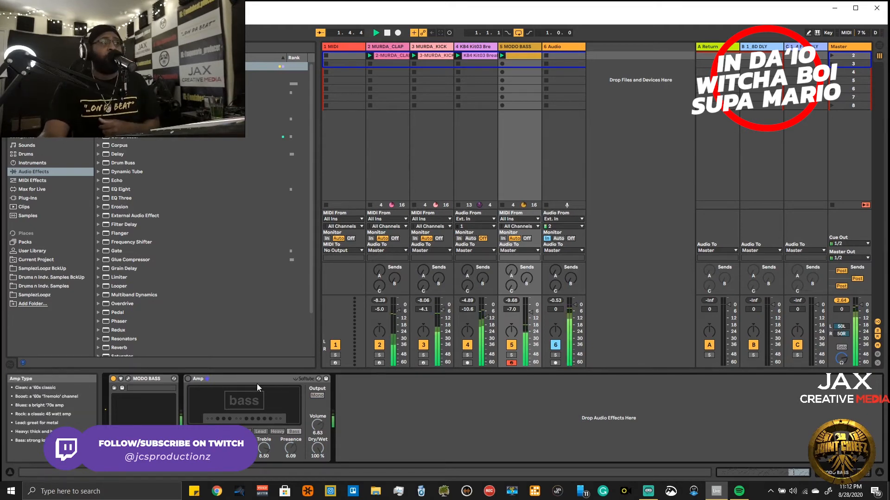
{"action": "left_click", "coordinate": [188, 379]}
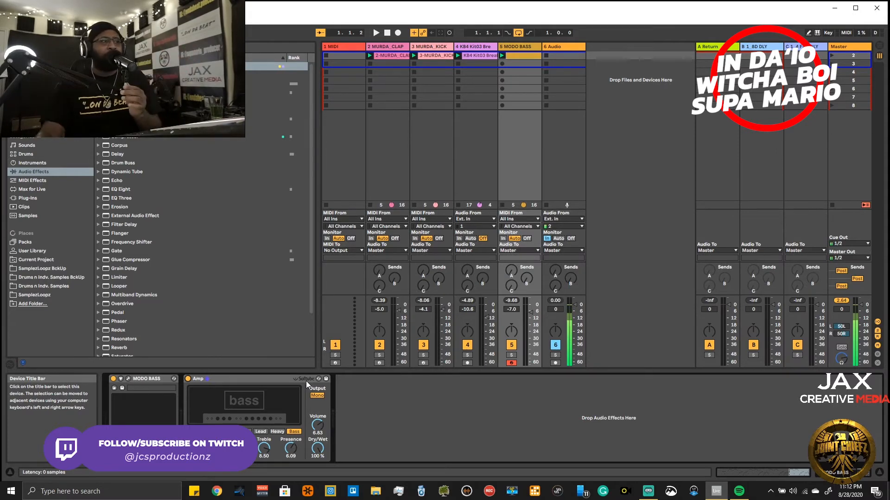
- Replace the Amp effect with the Ampeg SVTVR plug-in from the Legit PluginAlliance folder and move its window clear of the device chain
{"action": "right_click", "coordinate": [279, 379]}
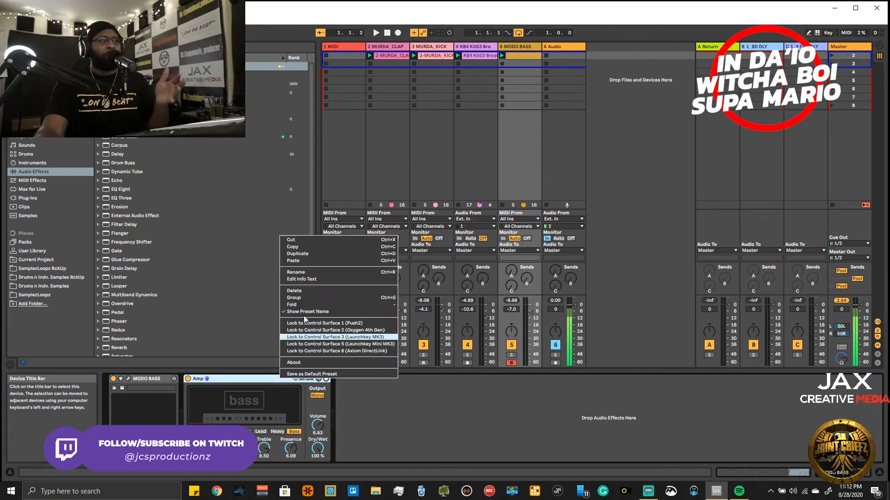
{"action": "left_click", "coordinate": [295, 240]}
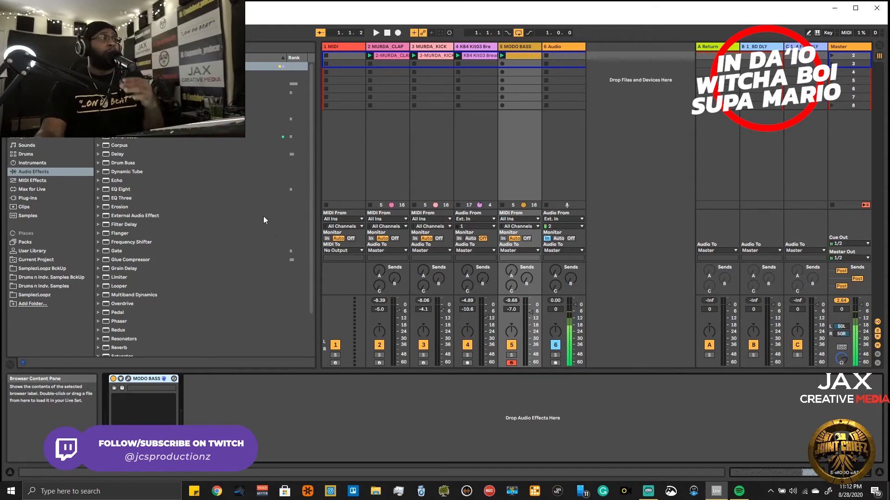
{"action": "left_click", "coordinate": [20, 198]}
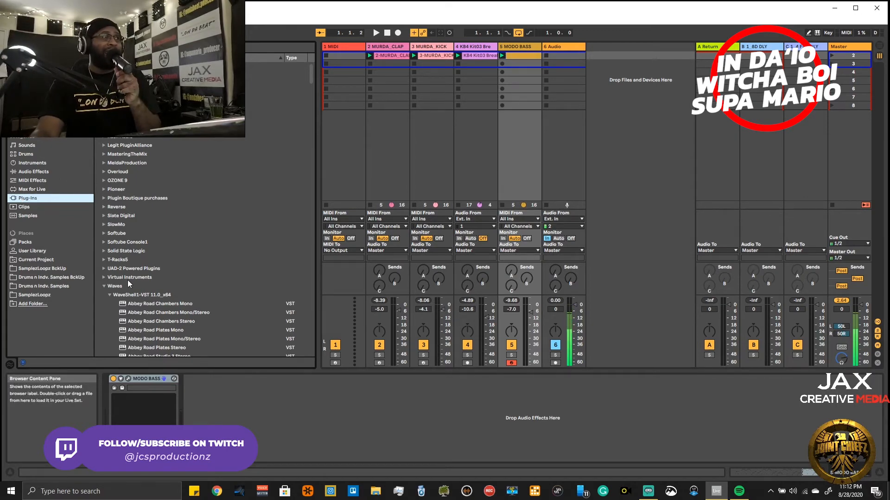
{"action": "left_click", "coordinate": [105, 145]}
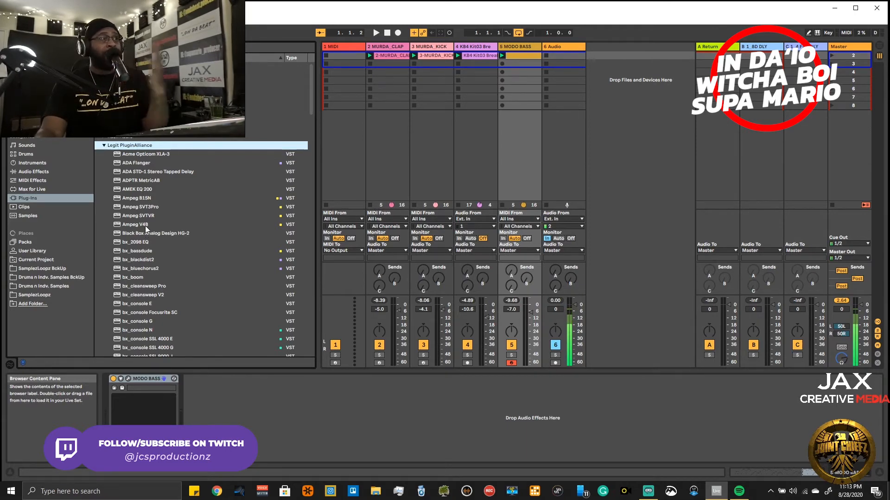
{"action": "mouse_move", "coordinate": [141, 216]}
{"action": "left_mouse_down"}
{"action": "mouse_move", "coordinate": [210, 315]}
{"action": "mouse_move", "coordinate": [248, 410]}
{"action": "left_mouse_up"}
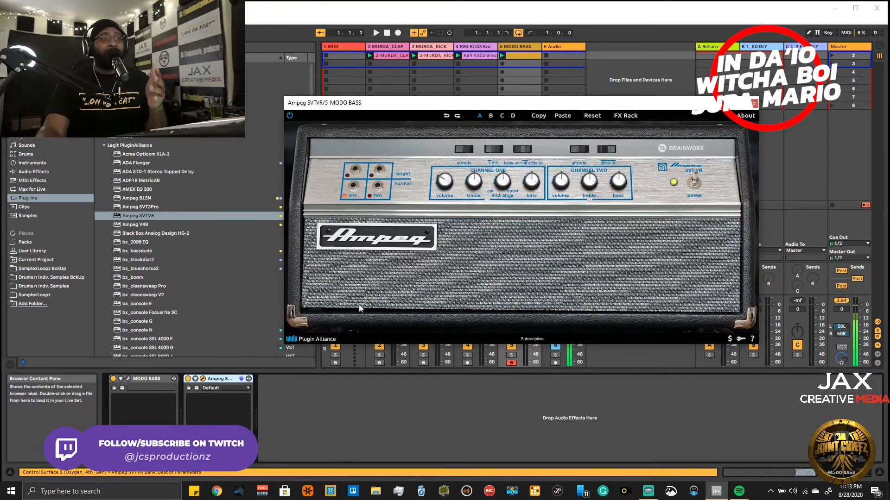
{"action": "left_click_drag", "start_coordinate": [660, 103], "coordinate": [725, 186]}
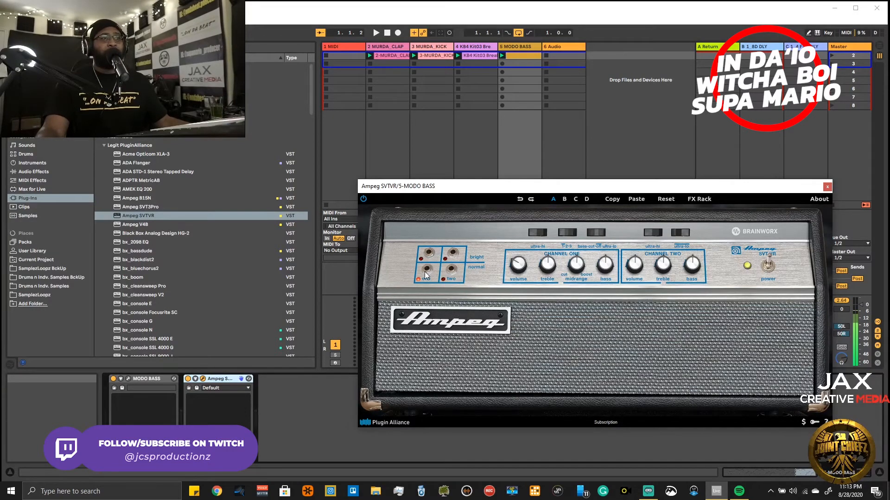
- Play the beat and compare the bass with the Ampeg SVTVR plug-in bypassed and active
{"action": "key", "text": "space"}
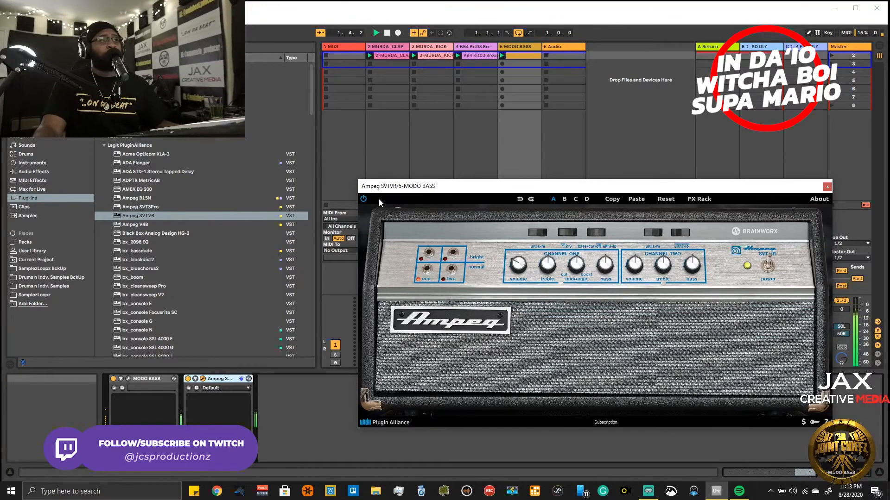
{"action": "left_click", "coordinate": [362, 200]}
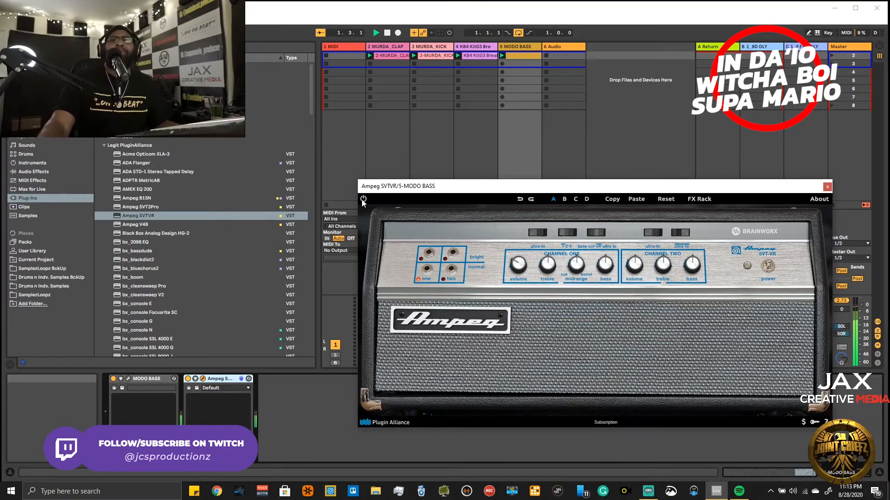
{"action": "left_click", "coordinate": [362, 200]}
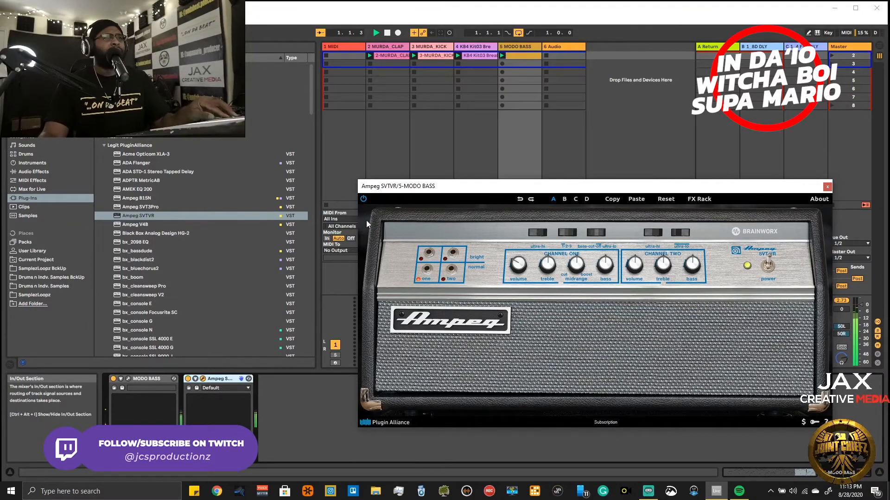
- Audition the normal and bright inputs of the amp's channels one and two, and leave channel two's normal input selected
{"action": "left_click", "coordinate": [453, 277]}
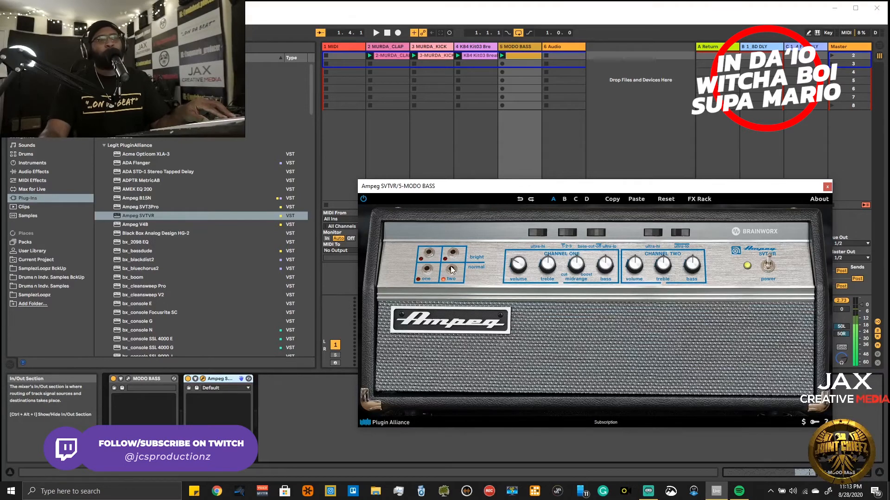
{"action": "left_click", "coordinate": [422, 271]}
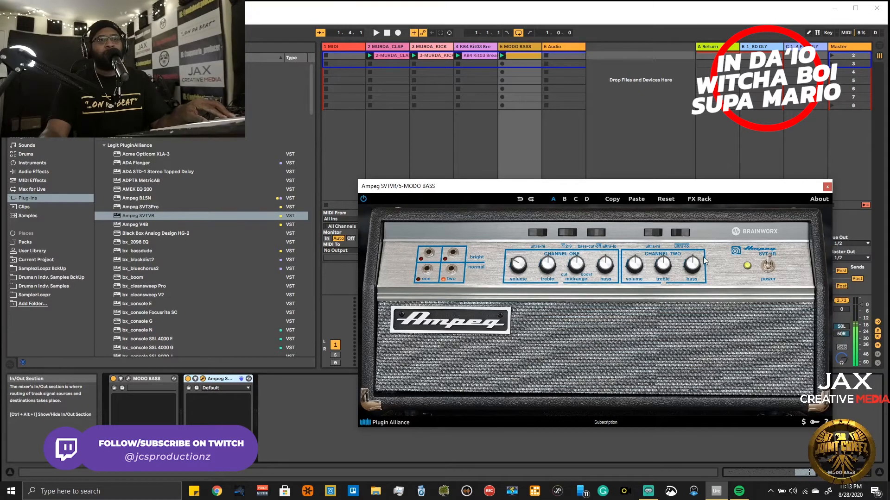
{"action": "key", "text": "space"}
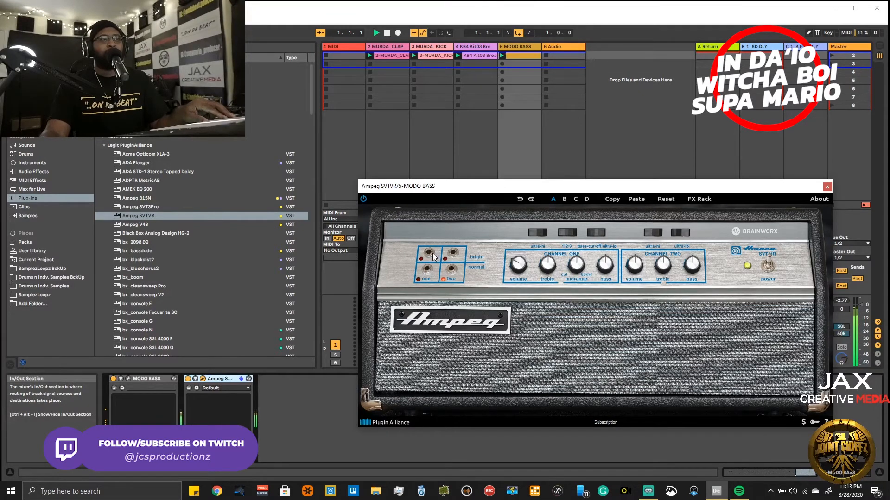
{"action": "left_click", "coordinate": [424, 254]}
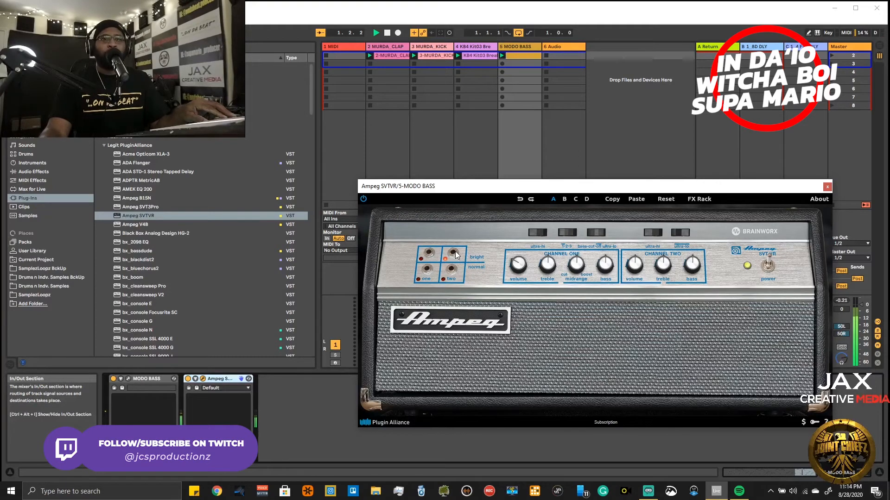
{"action": "left_click", "coordinate": [430, 255]}
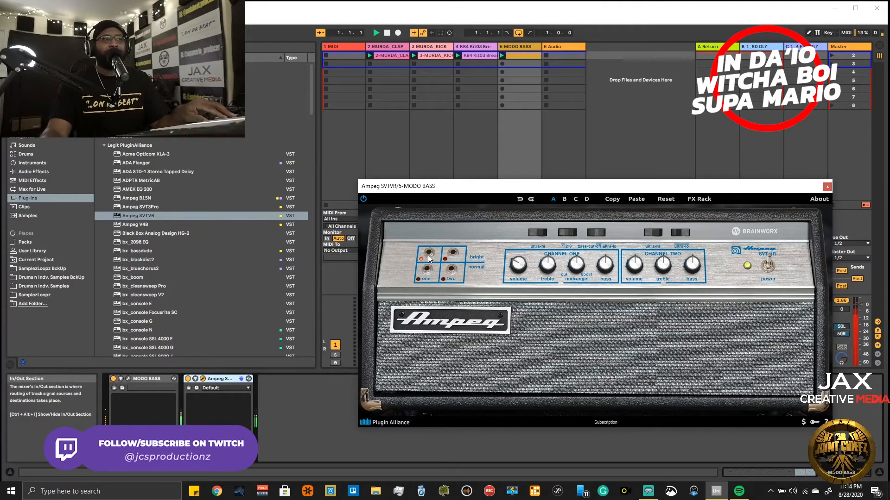
{"action": "left_click", "coordinate": [457, 271]}
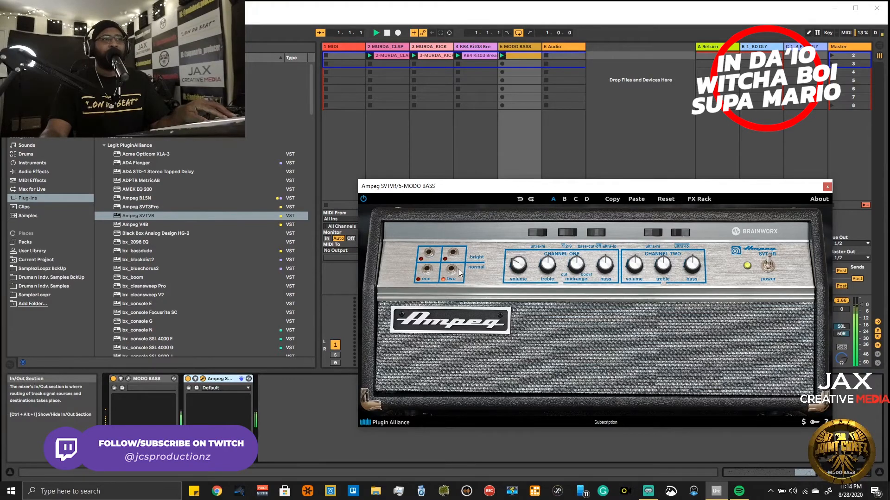
{"action": "left_click", "coordinate": [430, 272]}
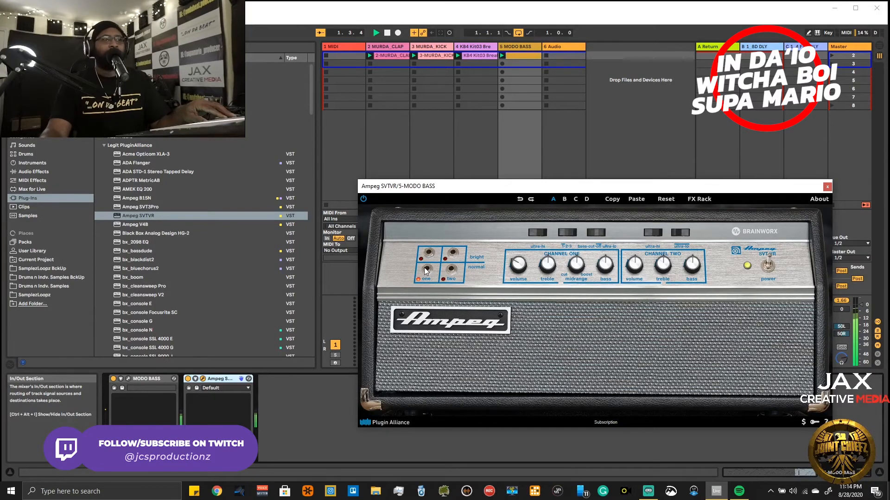
{"action": "left_click", "coordinate": [451, 273]}
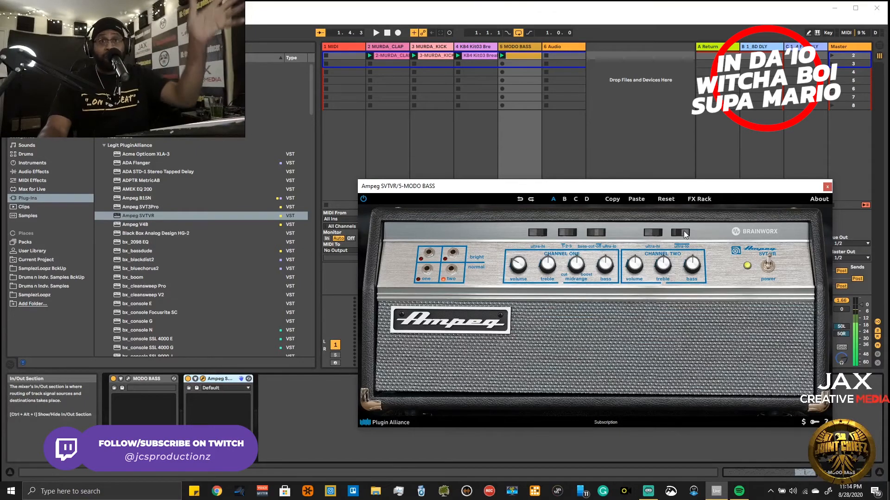
- Adjust channel two's tone controls with more bass while the beat plays, and leave the amp's power switched on
{"action": "key", "text": "space"}
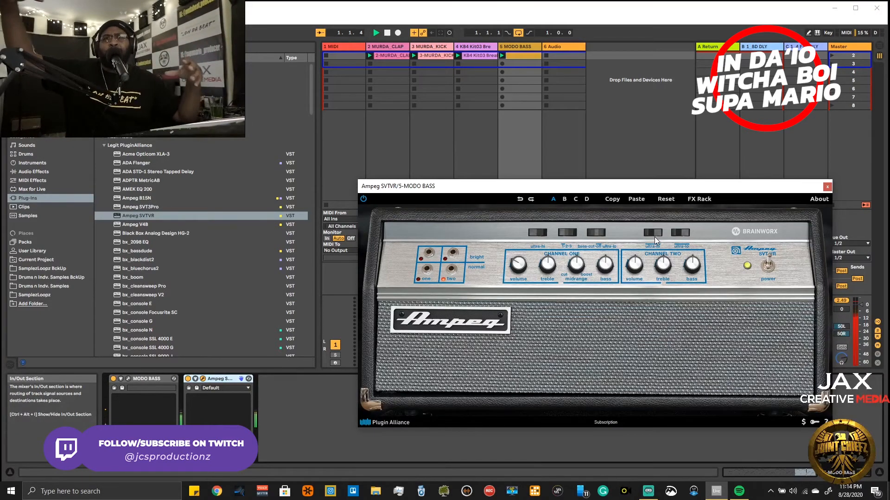
{"action": "left_click_drag", "start_coordinate": [653, 271], "coordinate": [663, 244]}
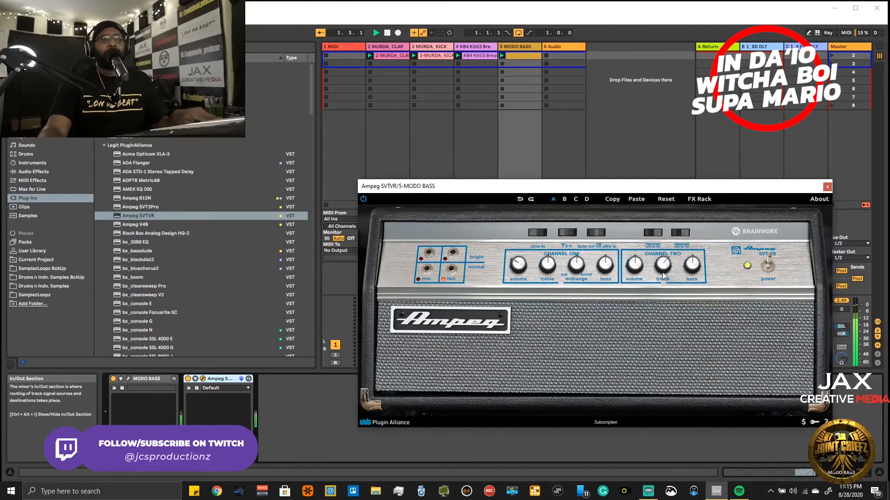
{"action": "left_click_drag", "start_coordinate": [665, 311], "coordinate": [660, 294]}
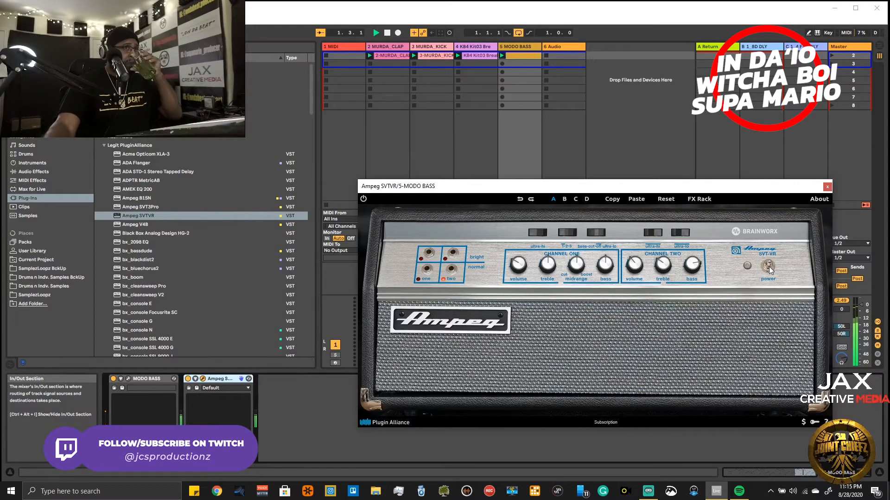
{"action": "left_click", "coordinate": [768, 267]}
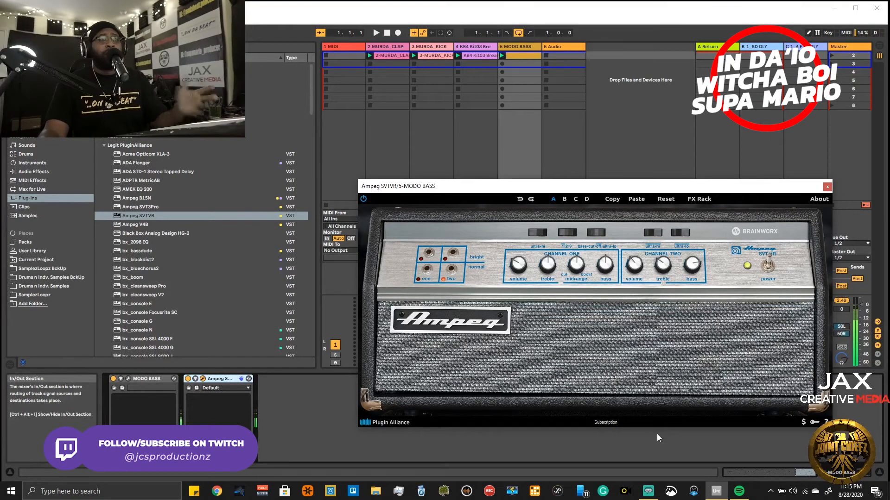
- Show the amp's FX Rack, set the cabinet and recording chain to 16 4x10 2xDYN57, and play the beat
{"action": "left_click", "coordinate": [604, 346]}
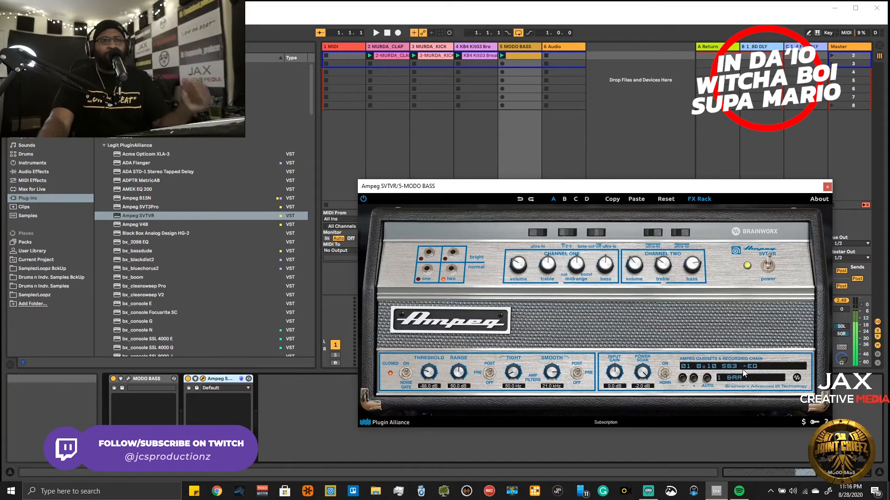
{"action": "left_click", "coordinate": [710, 367]}
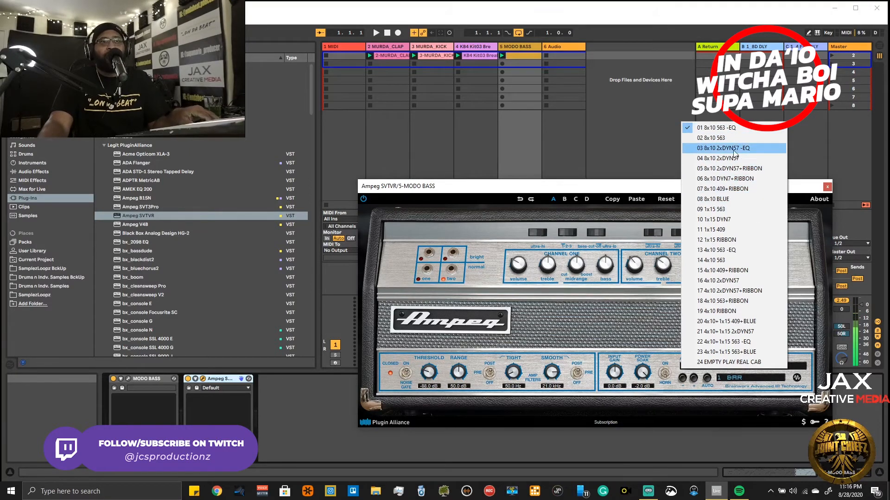
{"action": "left_click", "coordinate": [732, 282]}
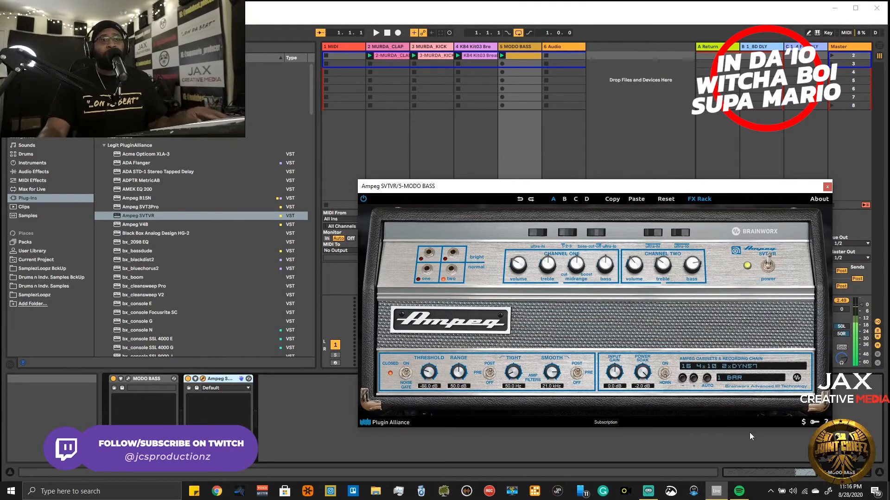
{"action": "key", "text": "space"}
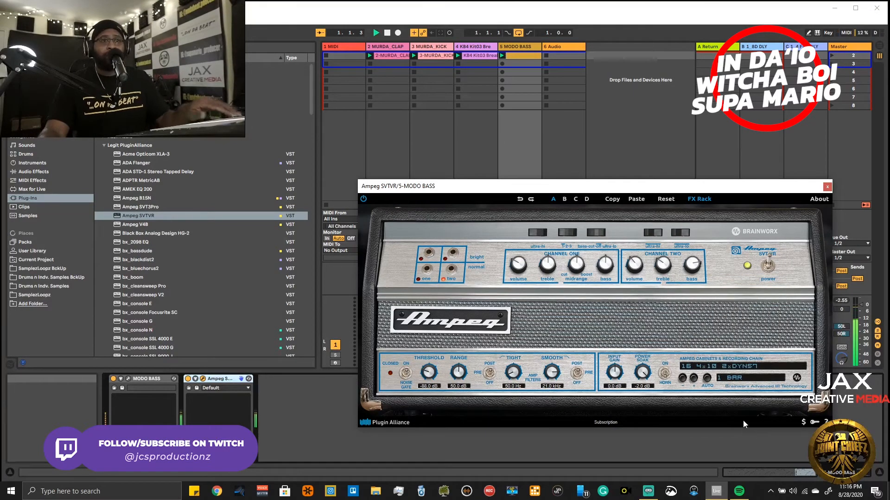
- Audition the amp's 01 8x10 S63 -EQ cabinet chain against 16 4x10 2xDYN57 with the beat, ending on 16 4x10 2xDYN57
{"action": "left_click", "coordinate": [714, 369]}
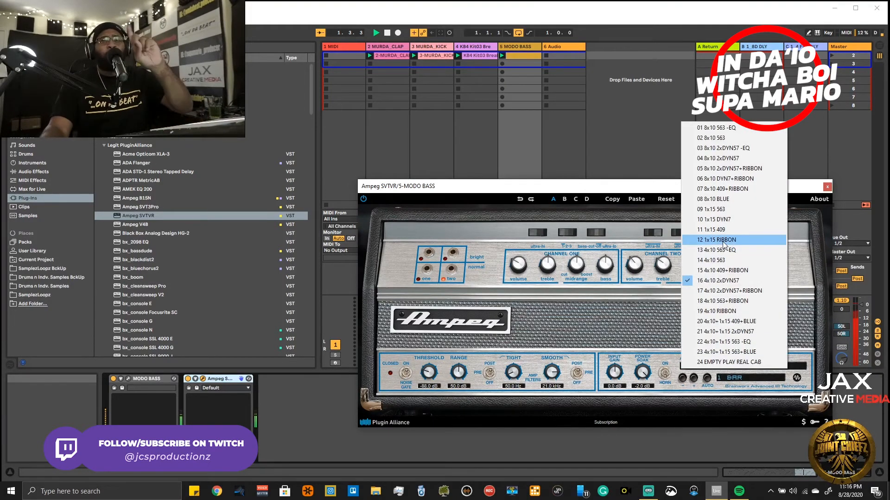
{"action": "left_click", "coordinate": [722, 127]}
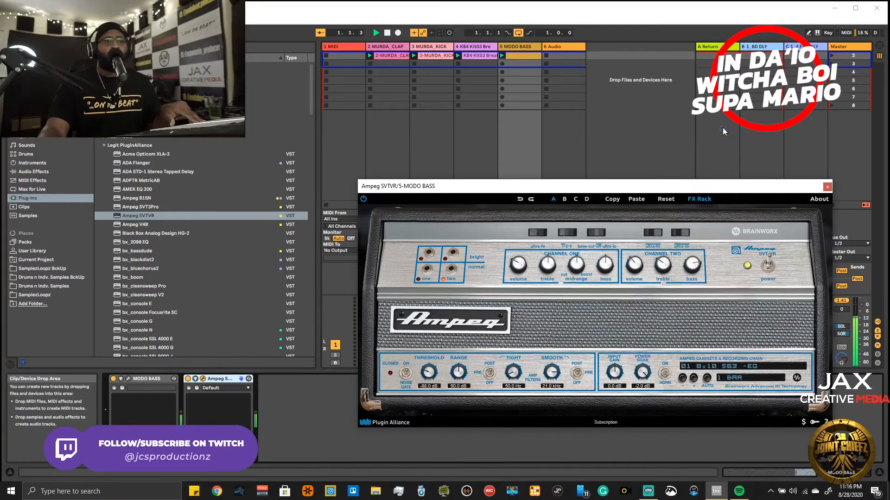
{"action": "left_click", "coordinate": [732, 367]}
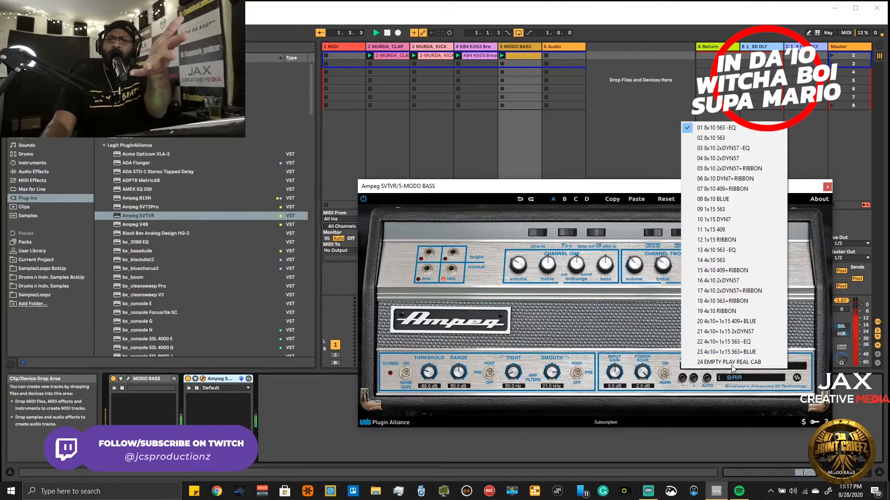
{"action": "left_click", "coordinate": [735, 281]}
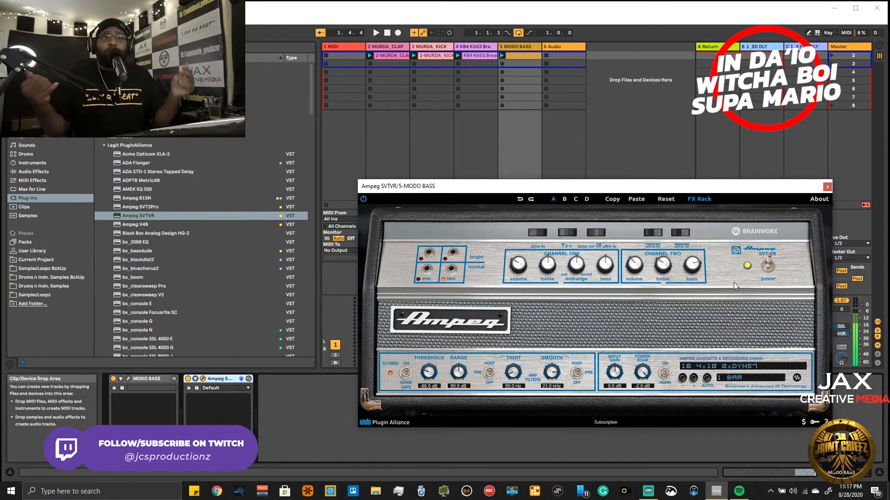
{"action": "key", "text": "space"}
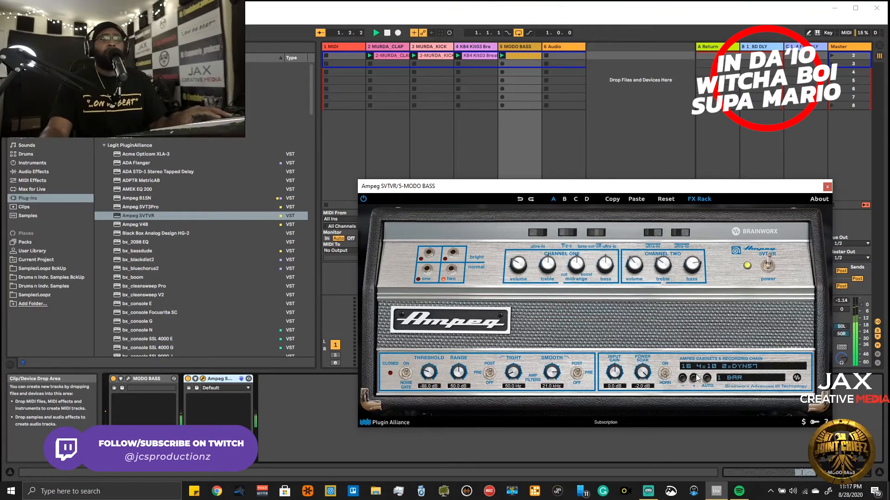
- Close the Ampeg SVTVR window and try the MODO BASS track volume at -9.5 dB, leaving it at -7.0 dB
{"action": "left_click", "coordinate": [827, 188]}
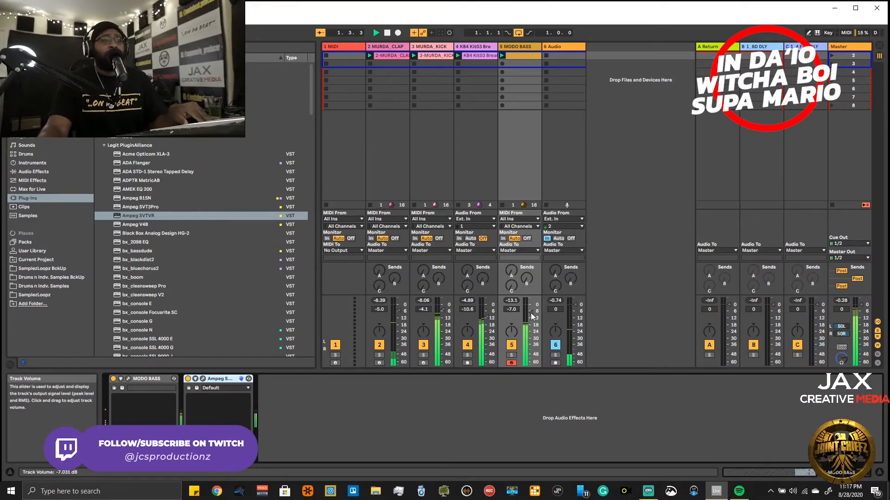
{"action": "left_click_drag", "start_coordinate": [531, 313], "coordinate": [531, 317]}
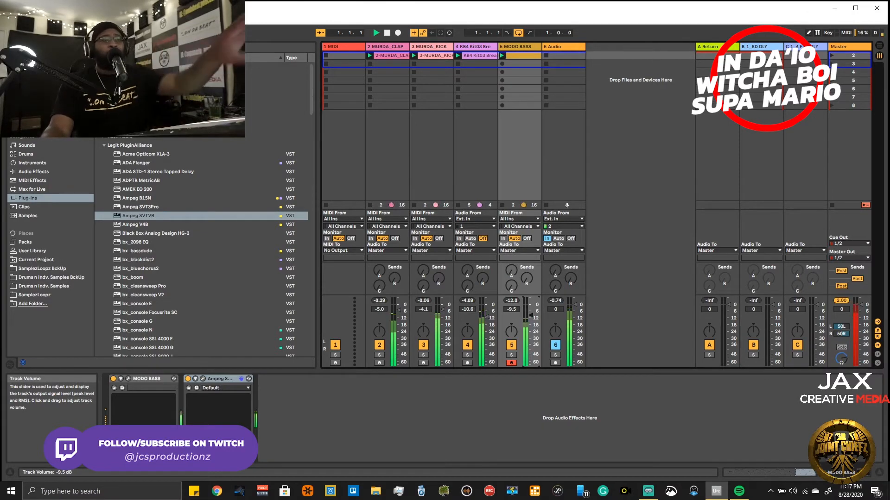
{"action": "left_click_drag", "start_coordinate": [531, 315], "coordinate": [531, 312]}
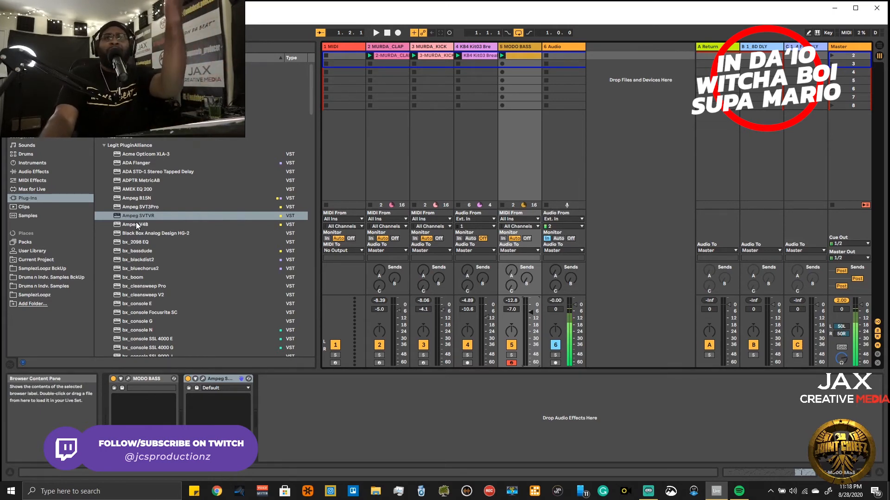
- Load Ample Guitar TC from the Virtual Instruments plug-in folder onto a new track
{"action": "left_click", "coordinate": [106, 145]}
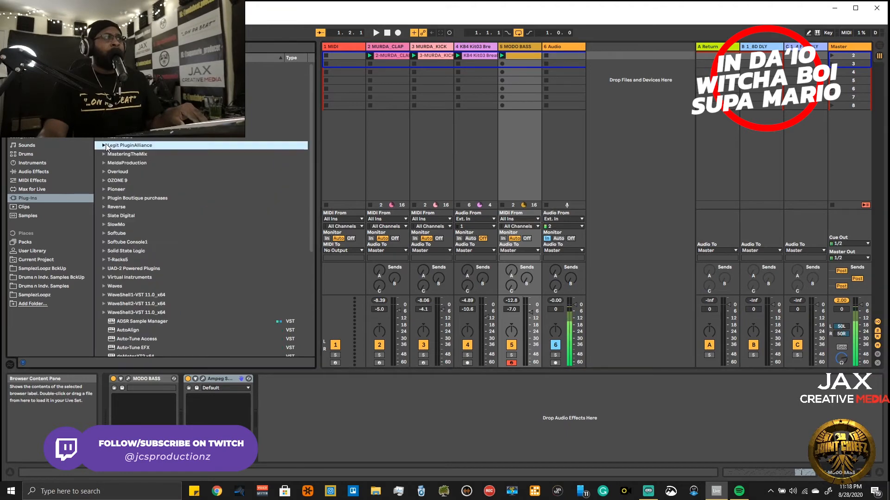
{"action": "scroll", "coordinate": [111, 238], "scroll_direction": "down", "scroll_amount": 3}
{"action": "scroll", "coordinate": [129, 221], "scroll_direction": "up", "scroll_amount": 5}
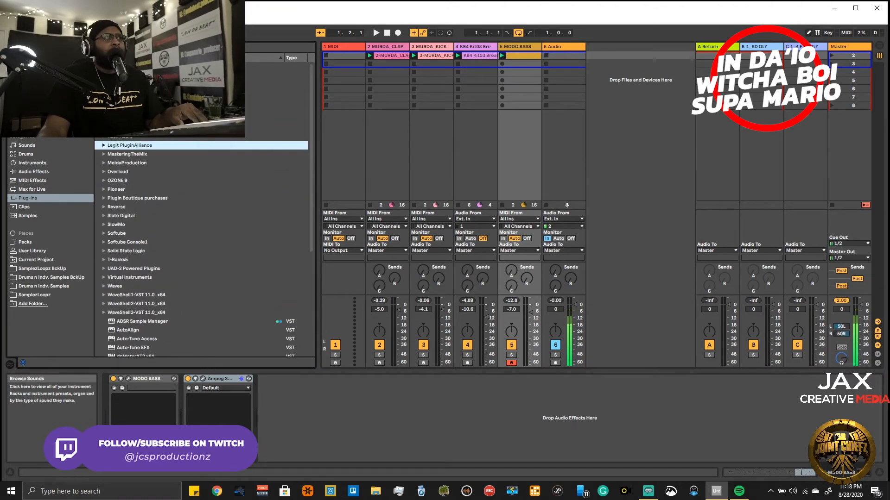
{"action": "left_click", "coordinate": [106, 278]}
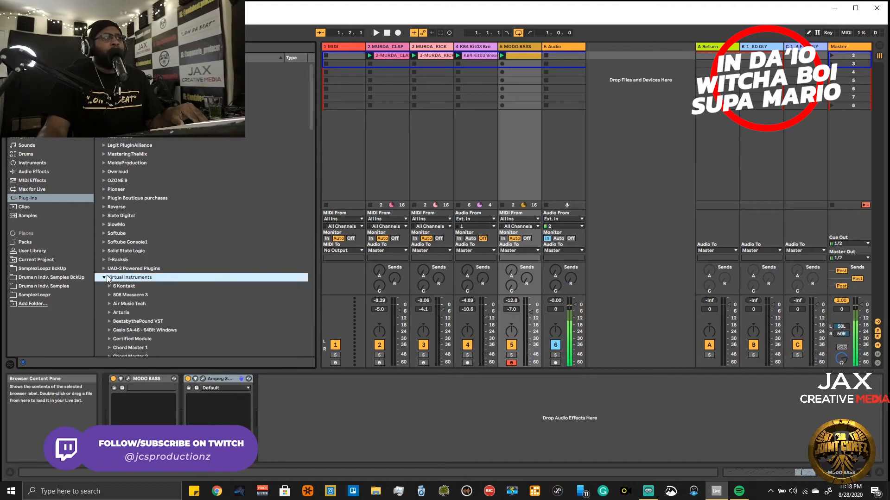
{"action": "scroll", "coordinate": [157, 278], "scroll_direction": "down", "scroll_amount": 12}
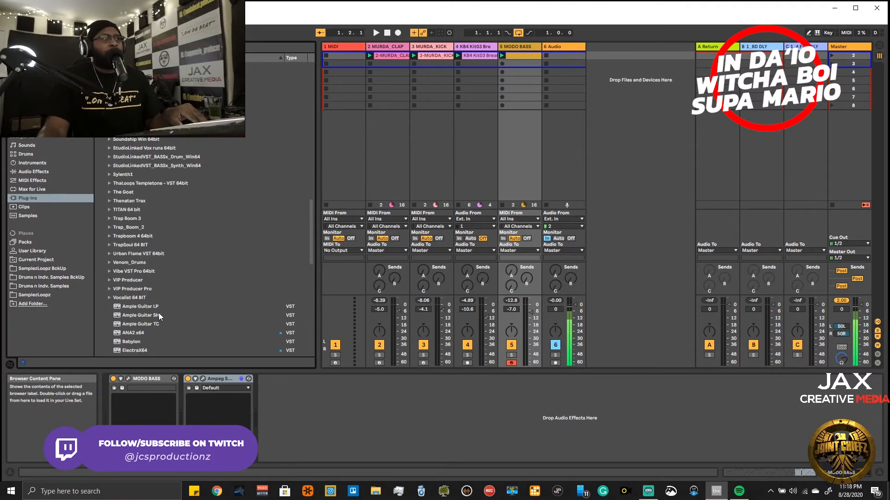
{"action": "left_click_drag", "start_coordinate": [149, 322], "coordinate": [630, 153]}
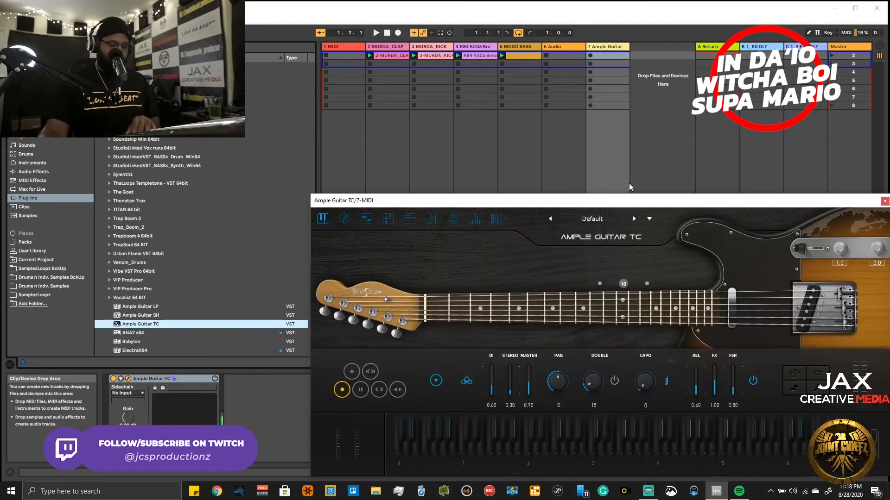
- Play the beat with the guitar instrument and reposition the Ample Guitar TC window over the session
{"action": "key", "text": "space"}
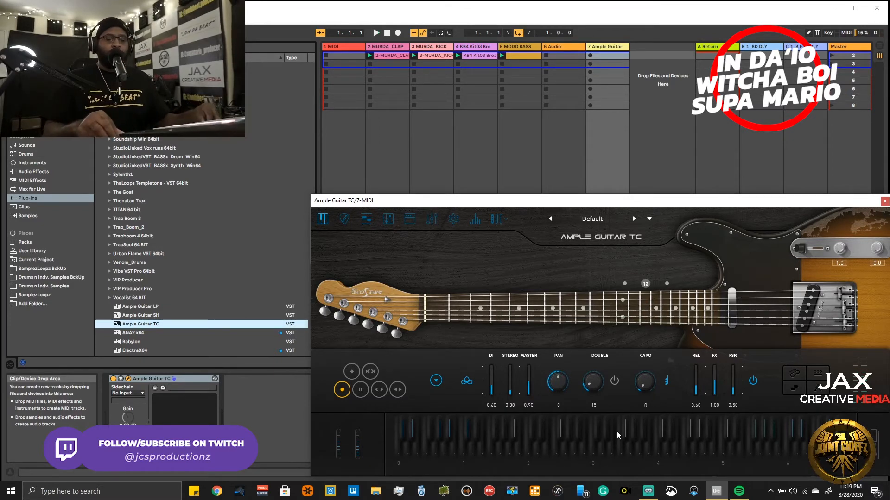
{"action": "left_click_drag", "start_coordinate": [676, 208], "coordinate": [511, 96]}
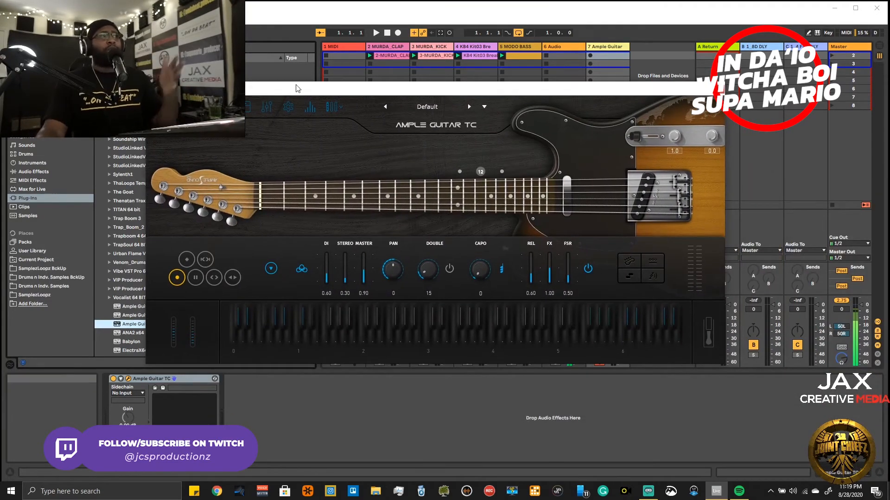
{"action": "left_click_drag", "start_coordinate": [455, 95], "coordinate": [575, 137]}
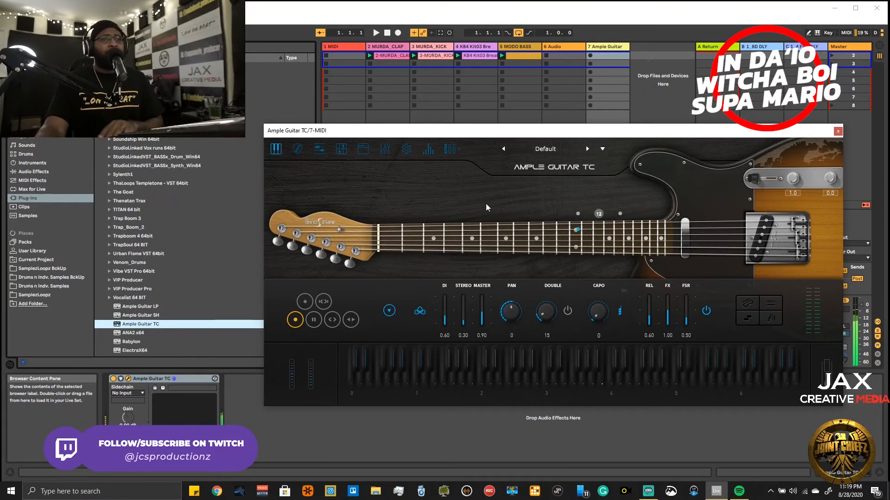
- Show the guitar's 65-Twang amp and its microphone mixer, try the ROOM channel's level, and switch the amp off
{"action": "left_click", "coordinate": [363, 150]}
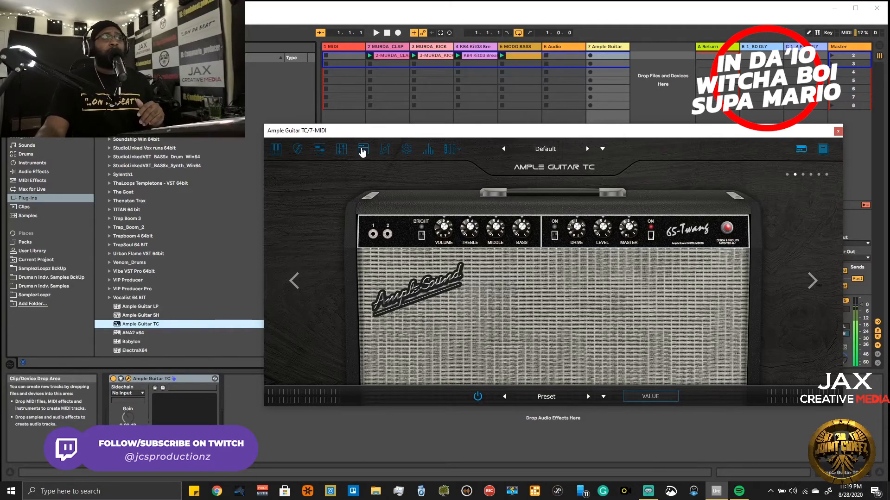
{"action": "left_click", "coordinate": [276, 150]}
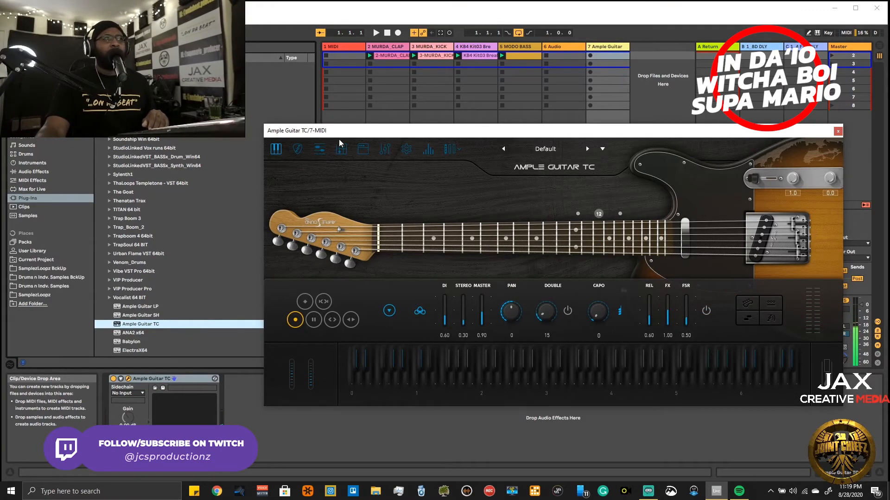
{"action": "left_click", "coordinate": [363, 150]}
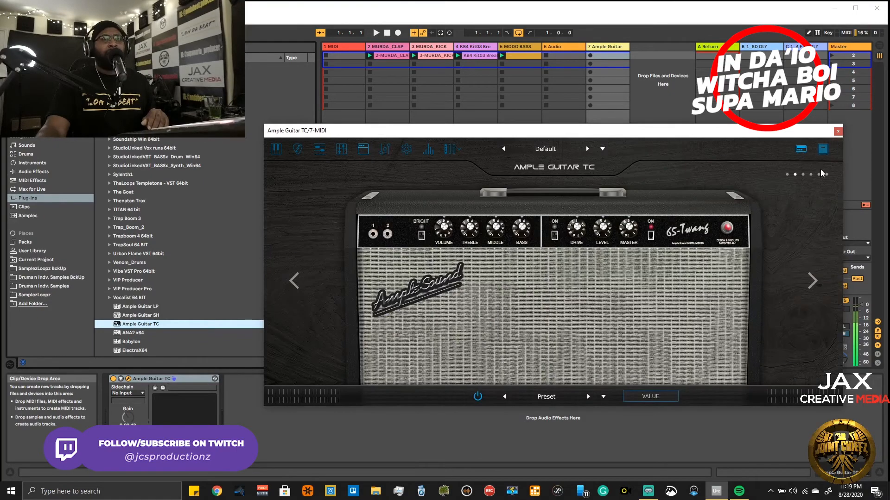
{"action": "left_click", "coordinate": [823, 149]}
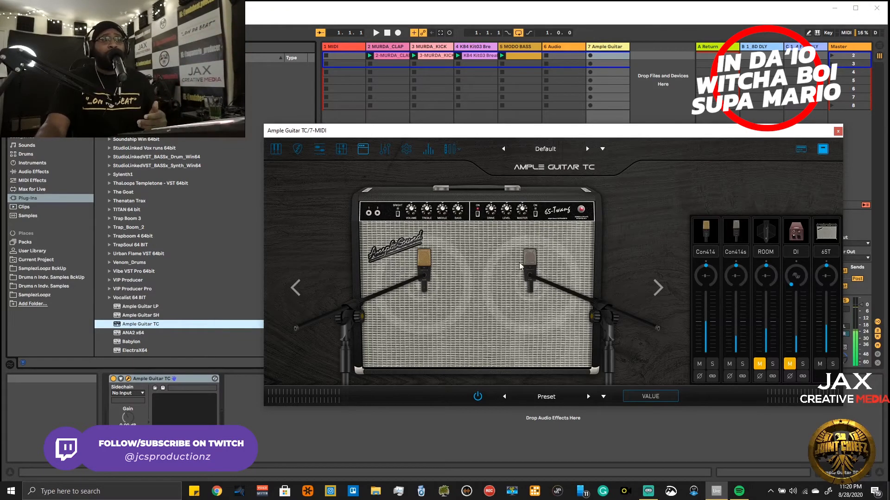
{"action": "left_click_drag", "start_coordinate": [766, 308], "coordinate": [767, 329]}
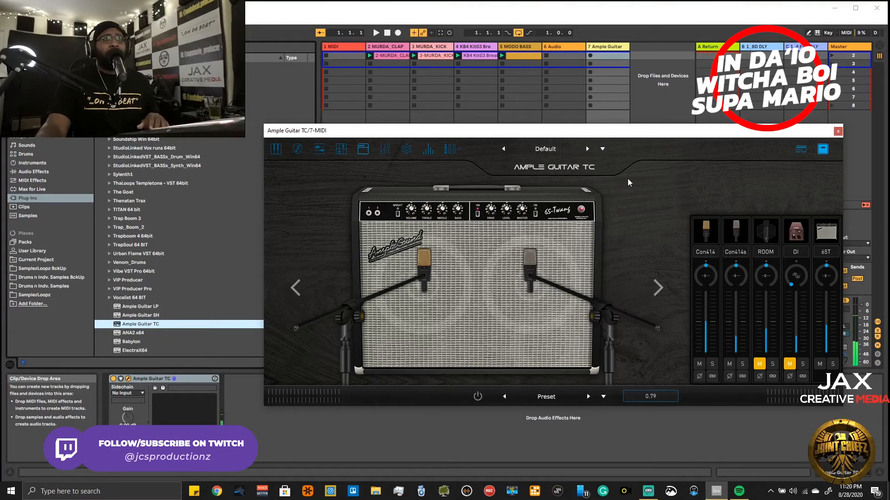
{"action": "left_click", "coordinate": [803, 152]}
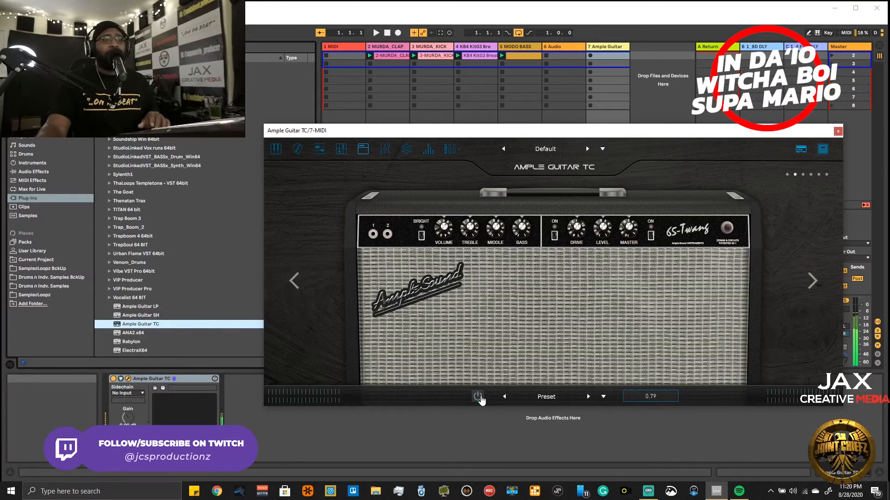
- Look through Ample Guitar TC's tab player and its EQ, delay, reverb and compressor effects, and close the plug-in window
{"action": "left_click", "coordinate": [342, 149]}
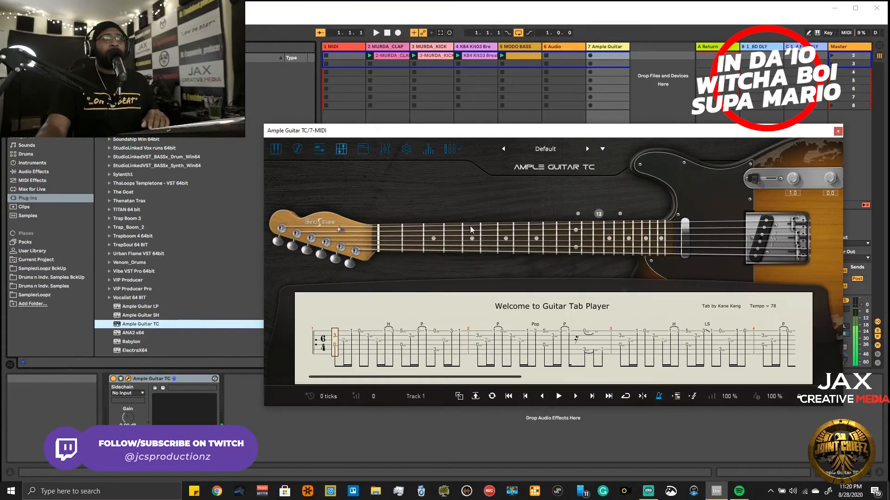
{"action": "left_click", "coordinate": [386, 151]}
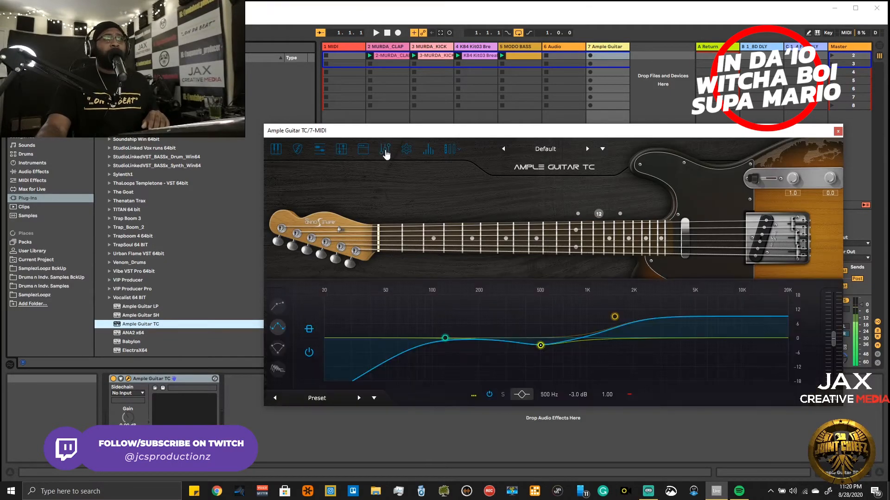
{"action": "left_click", "coordinate": [367, 149]}
{"action": "left_click", "coordinate": [383, 152]}
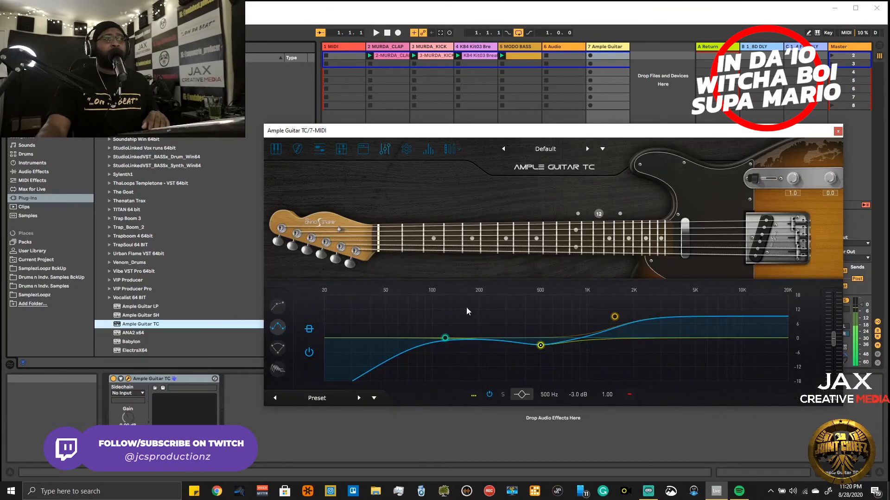
{"action": "left_click", "coordinate": [280, 349]}
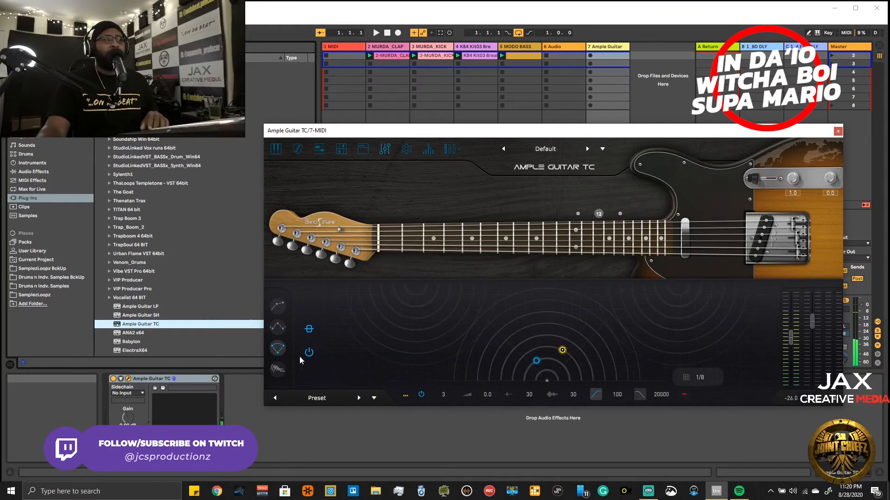
{"action": "left_click", "coordinate": [277, 370]}
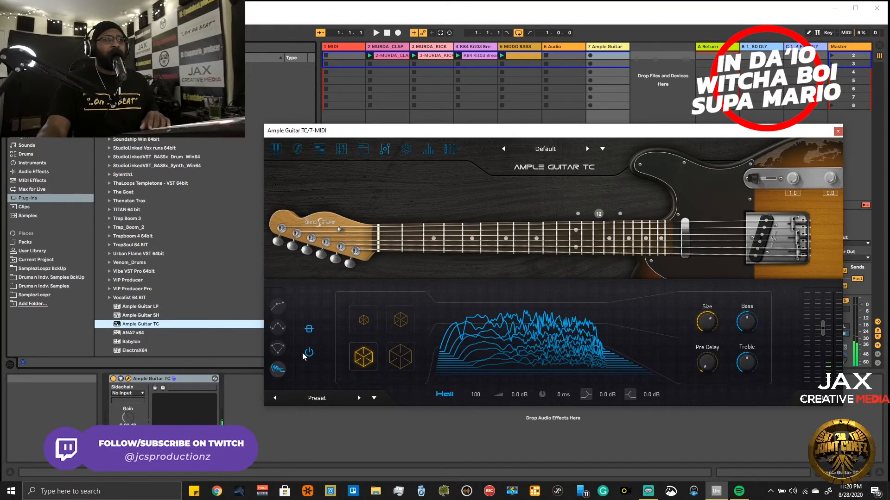
{"action": "left_click", "coordinate": [278, 307]}
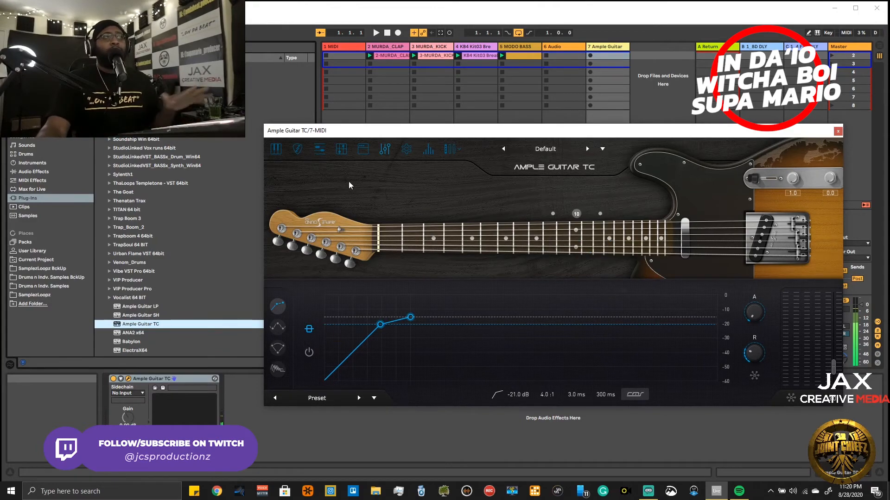
{"action": "left_click", "coordinate": [838, 131]}
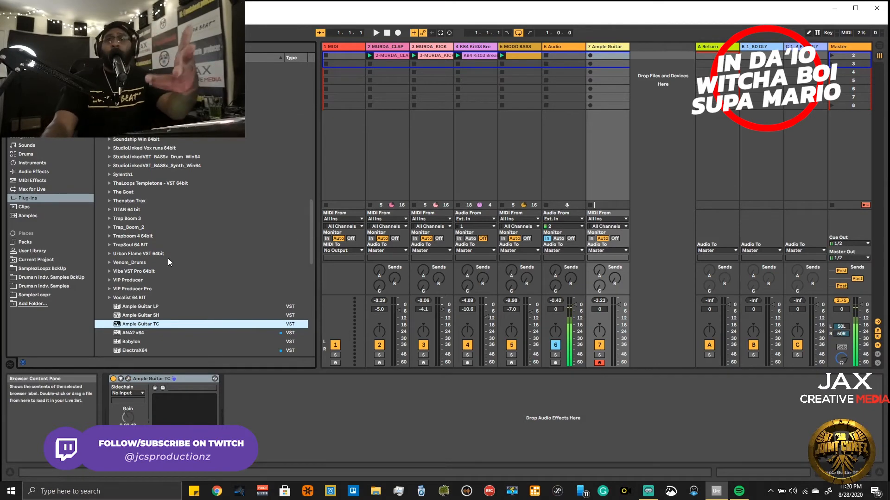
- Add the built-in Amp audio effect after Ample Guitar TC on the guitar track, with the Blues model
{"action": "scroll", "coordinate": [116, 259], "scroll_direction": "up", "scroll_amount": 6}
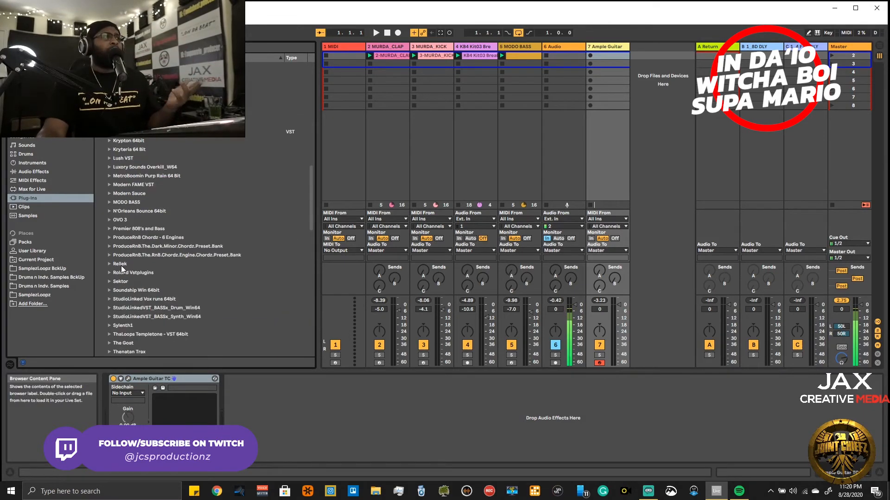
{"action": "scroll", "coordinate": [127, 148], "scroll_direction": "up", "scroll_amount": 13}
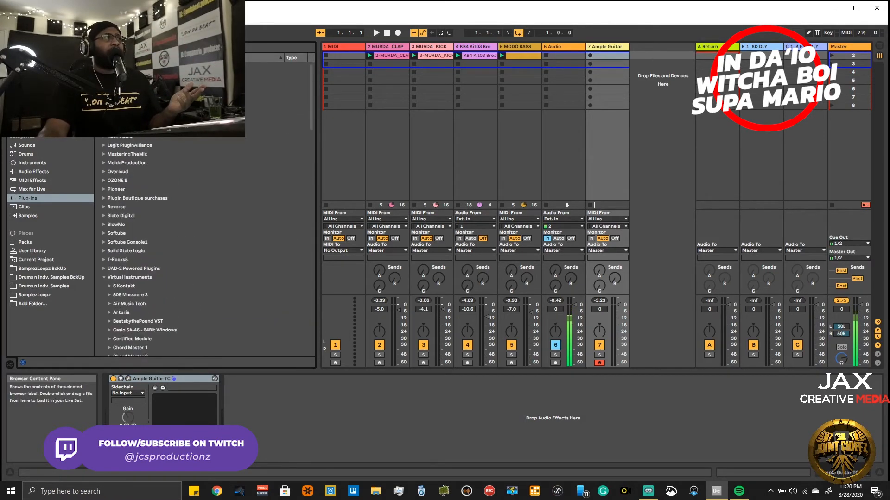
{"action": "left_click", "coordinate": [31, 172]}
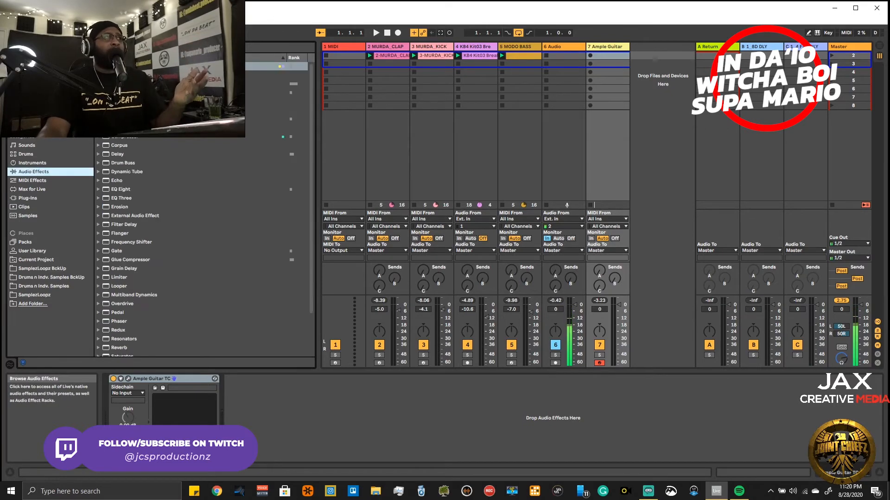
{"action": "left_click_drag", "start_coordinate": [119, 66], "coordinate": [297, 428]}
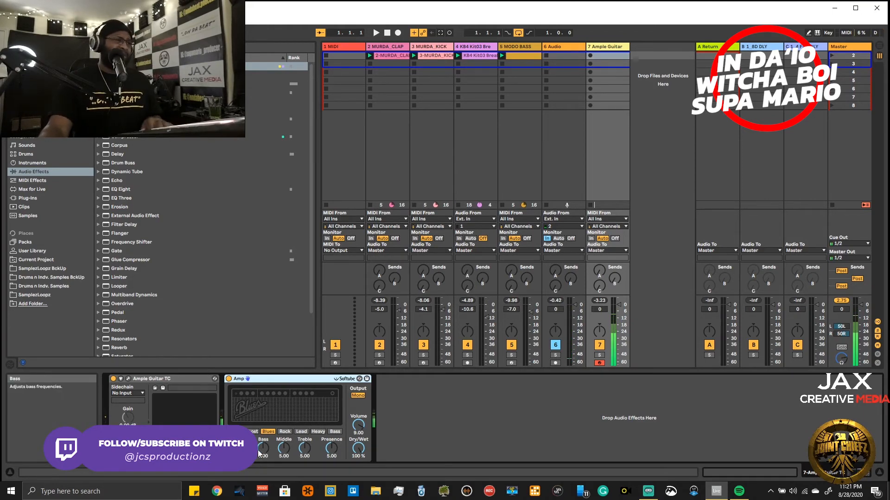
- Set the Amp's Bass to 2.86, Middle to 5.72, Treble to 6.31, Presence to 4.57, Volume to 3.65 and Dry/Wet to 0 %
{"action": "left_click_drag", "start_coordinate": [259, 450], "coordinate": [258, 443]}
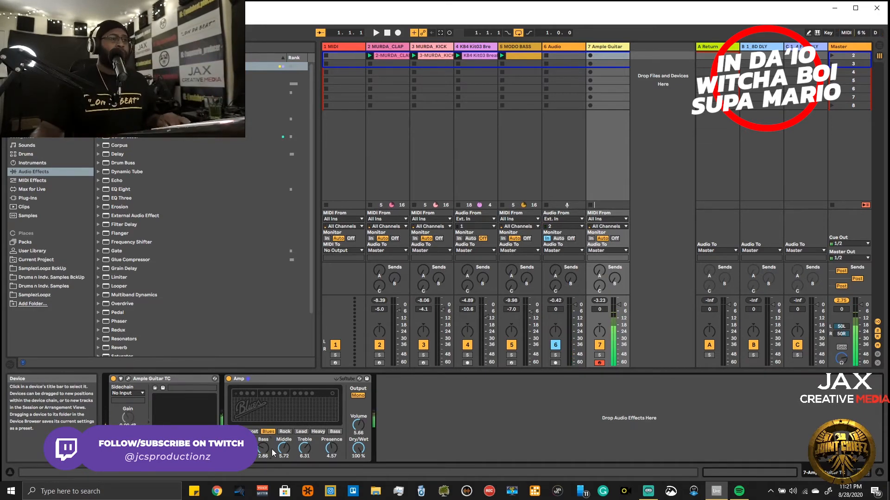
{"action": "left_click_drag", "start_coordinate": [357, 427], "coordinate": [357, 432]}
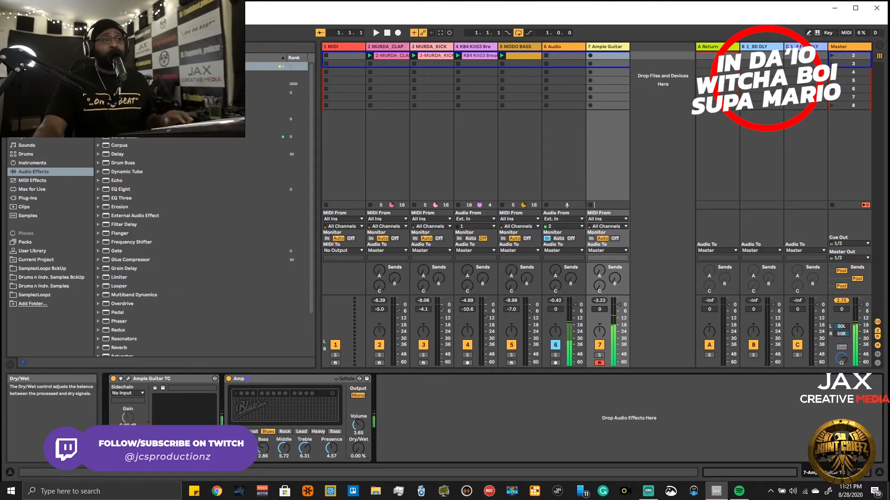
- Set the Amp's Dry/Wet to 100 %, audition the sound, and cut the Amp effect from the guitar track
{"action": "left_click_drag", "start_coordinate": [358, 448], "coordinate": [358, 394]}
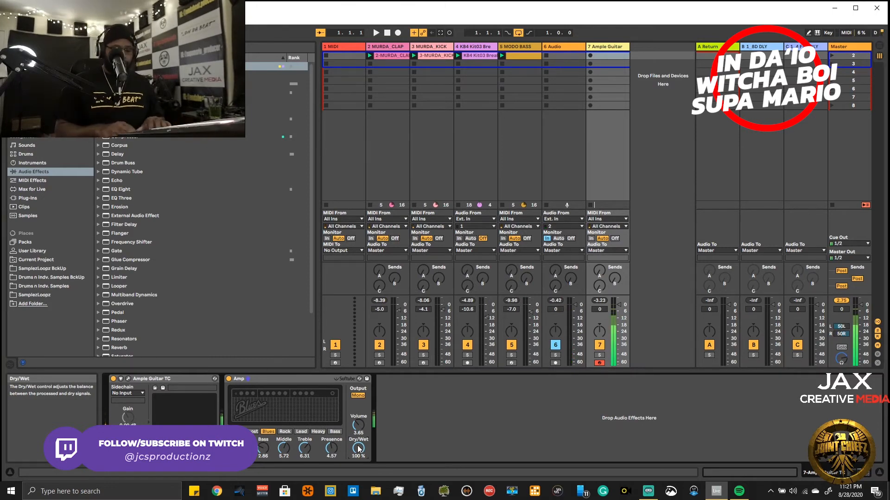
{"action": "key", "text": "space"}
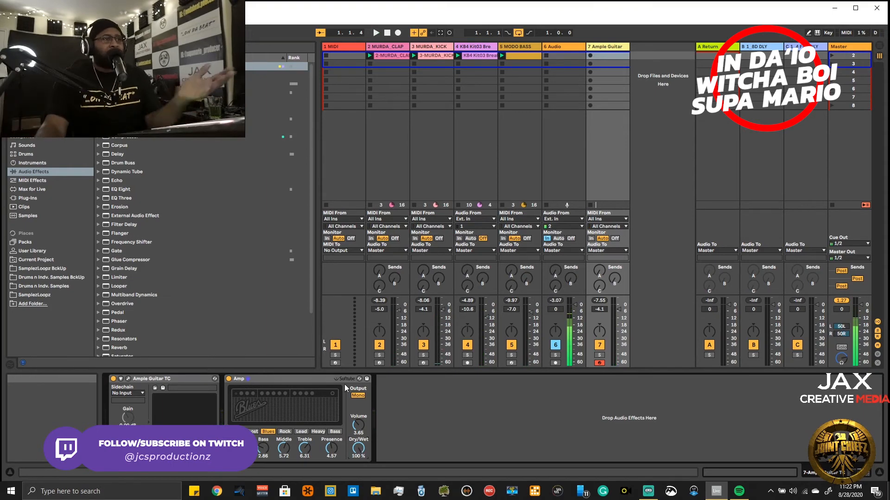
{"action": "right_click", "coordinate": [320, 379]}
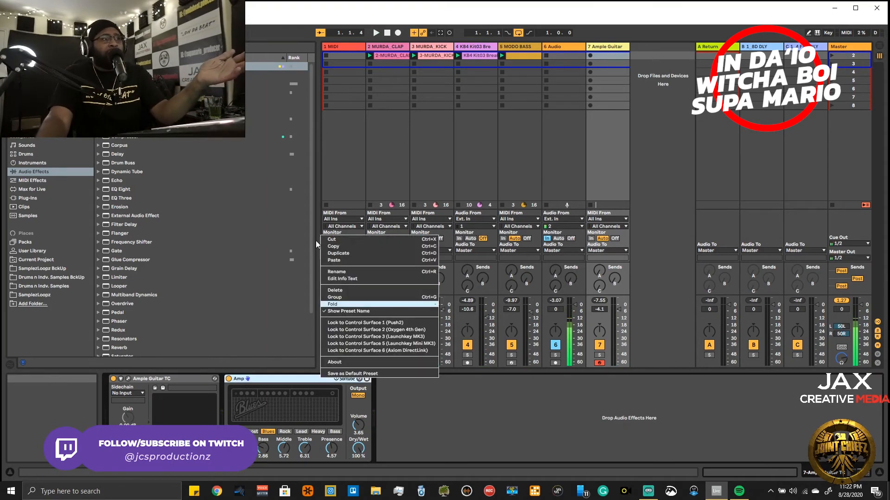
{"action": "left_click", "coordinate": [329, 240]}
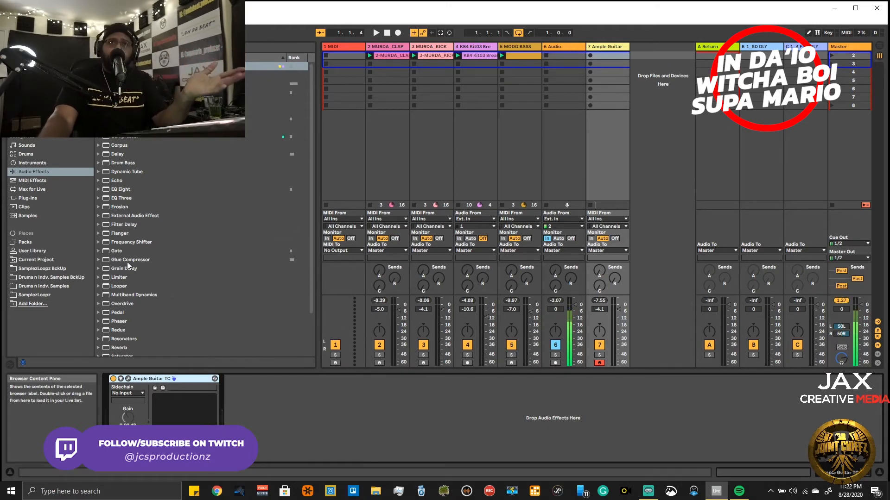
- Load the bx_rockrack V3 plug-in from the Legit PluginAlliance folder after Ample Guitar TC and move its window clear of the browser
{"action": "left_click", "coordinate": [36, 198]}
{"action": "scroll", "coordinate": [120, 199], "scroll_direction": "down", "scroll_amount": 5}
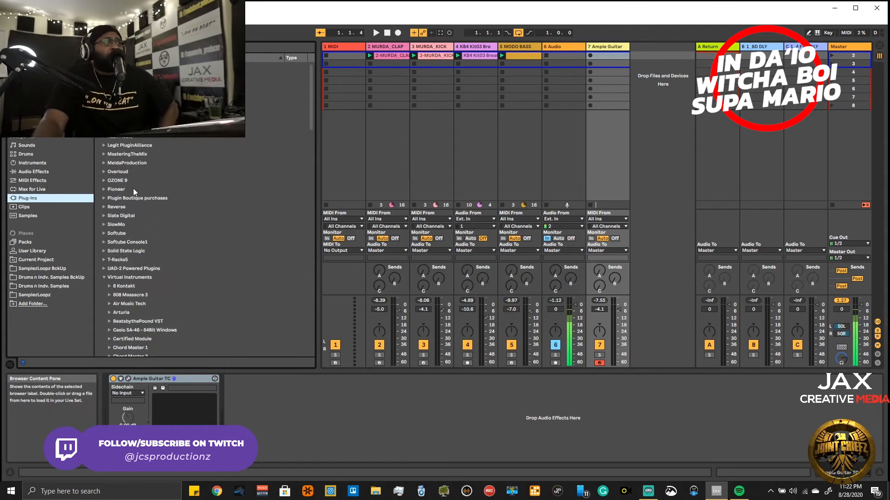
{"action": "scroll", "coordinate": [134, 285], "scroll_direction": "down", "scroll_amount": 6}
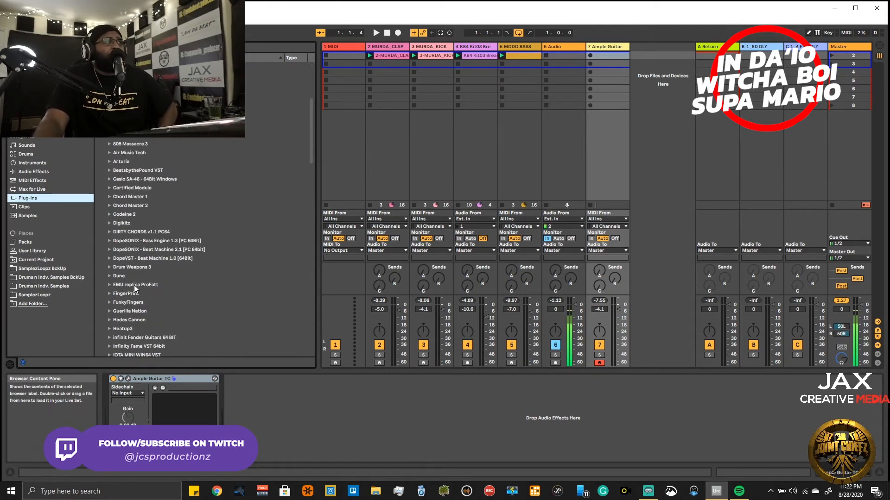
{"action": "scroll", "coordinate": [164, 283], "scroll_direction": "up", "scroll_amount": 6}
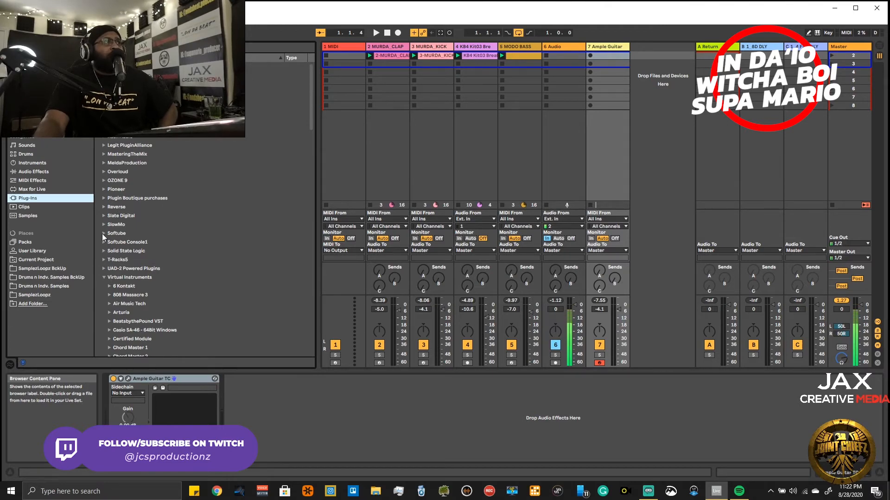
{"action": "left_click", "coordinate": [103, 146]}
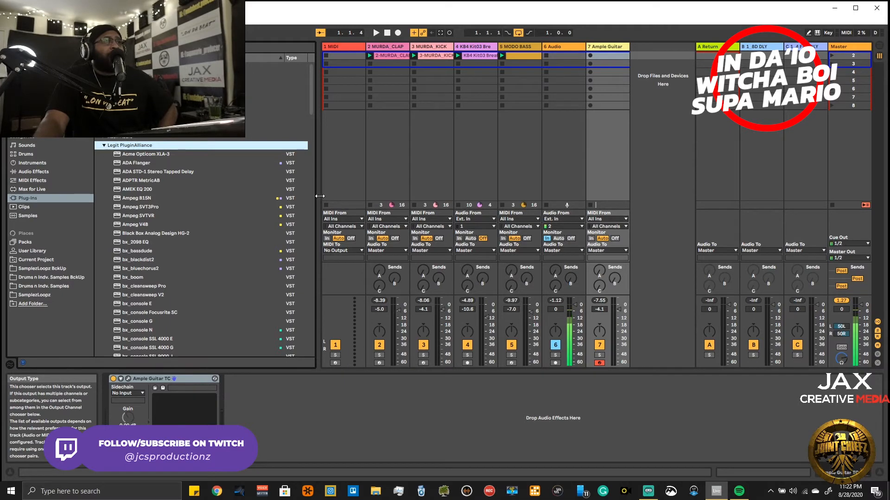
{"action": "left_click_drag", "start_coordinate": [310, 99], "coordinate": [318, 153]}
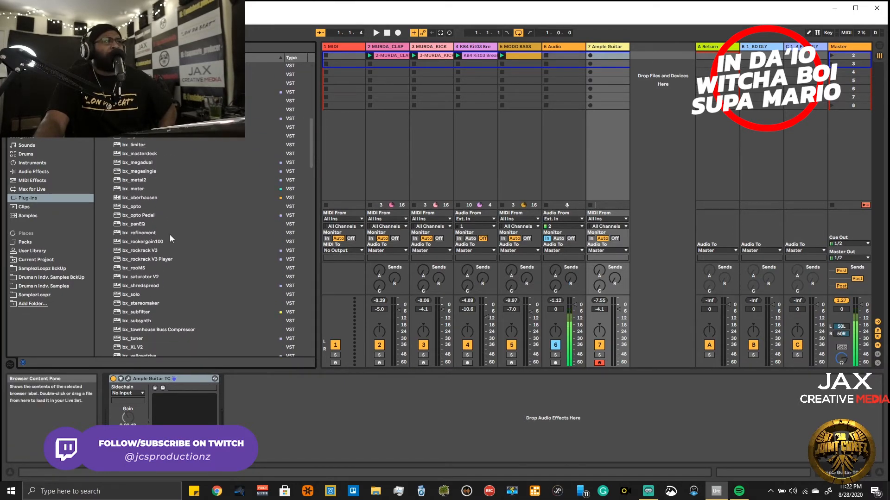
{"action": "left_click", "coordinate": [149, 250]}
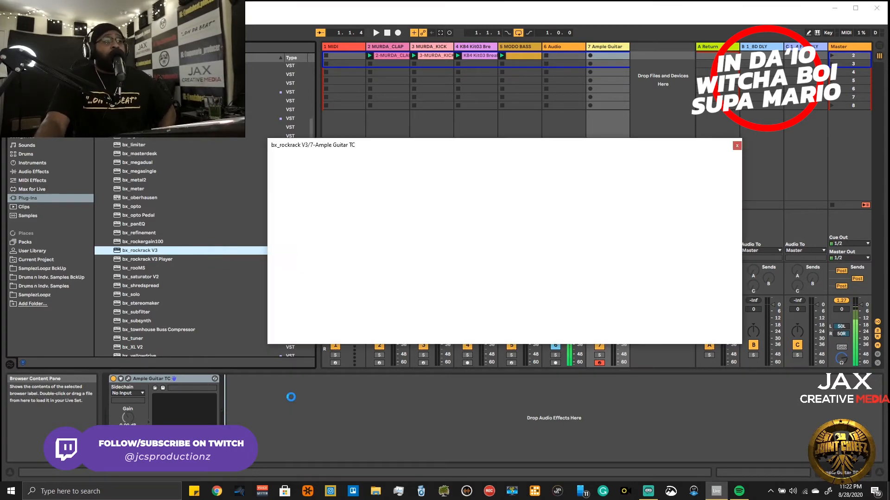
{"action": "left_click_drag", "start_coordinate": [533, 149], "coordinate": [624, 157]}
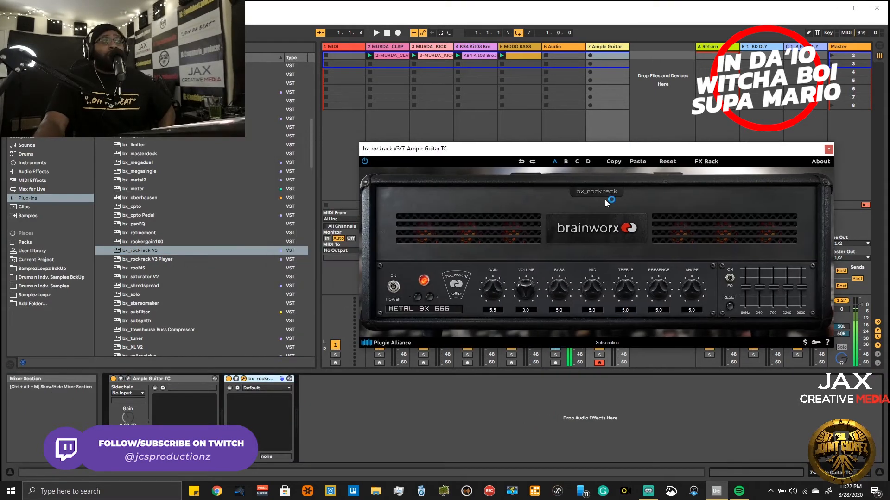
- Switch bx_rockrack's amp model to CLEAN JAZZ
{"action": "left_click", "coordinate": [441, 308]}
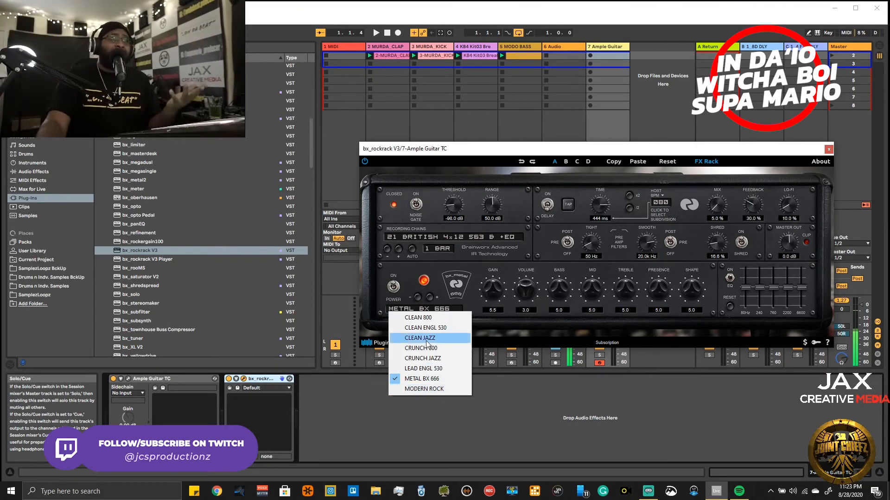
{"action": "left_click", "coordinate": [379, 32]}
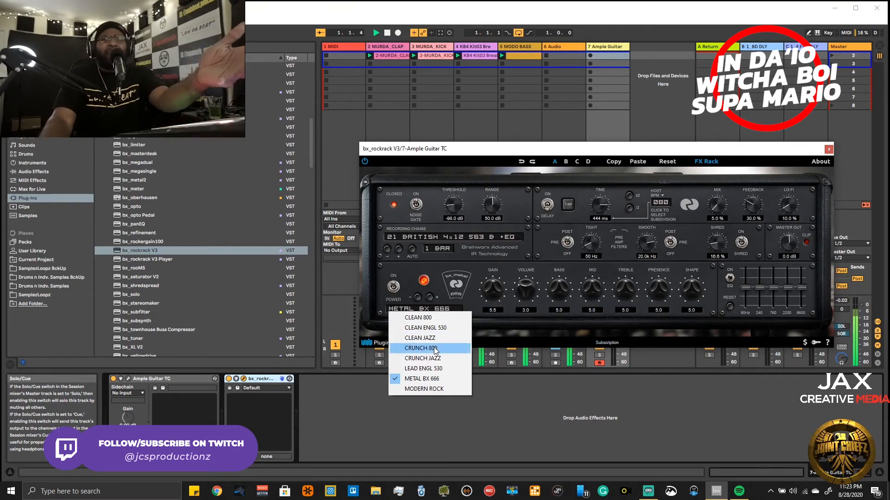
{"action": "left_click", "coordinate": [424, 338]}
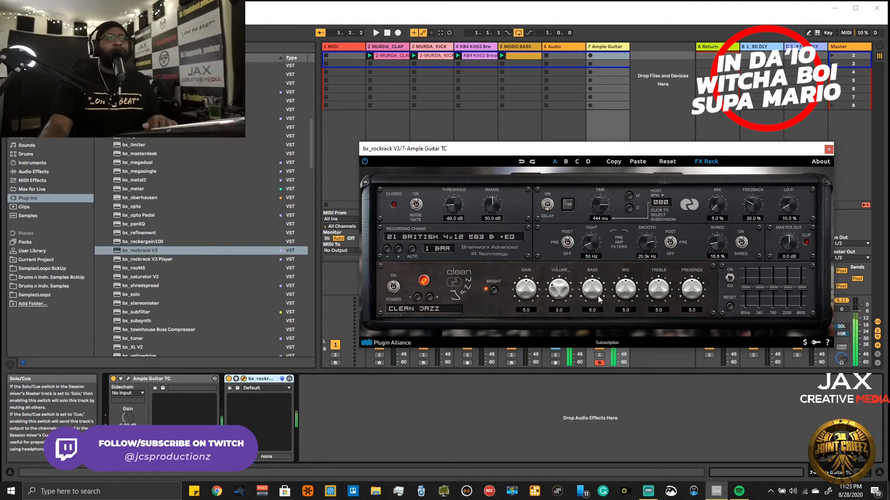
- Set the amp's Gain to 3.3, Volume 3.7, Bass 2.4, Mid 7.0, Treble 7.5 and Presence 6.1, and lower the EQ's 60 and 240 Hz bands
{"action": "left_click_drag", "start_coordinate": [598, 291], "coordinate": [693, 292]}
{"action": "mouse_move", "coordinate": [558, 290]}
{"action": "left_mouse_down"}
{"action": "mouse_move", "coordinate": [560, 314]}
{"action": "mouse_move", "coordinate": [562, 301]}
{"action": "mouse_move", "coordinate": [538, 314]}
{"action": "mouse_move", "coordinate": [534, 306]}
{"action": "mouse_move", "coordinate": [555, 288]}
{"action": "left_mouse_up"}
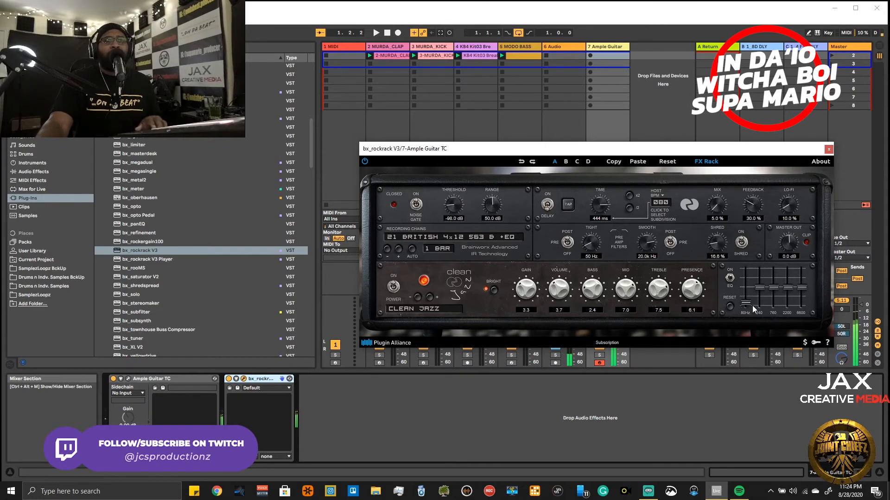
{"action": "mouse_move", "coordinate": [744, 303]}
{"action": "left_mouse_down"}
{"action": "mouse_move", "coordinate": [746, 293]}
{"action": "mouse_move", "coordinate": [751, 300]}
{"action": "left_mouse_up"}
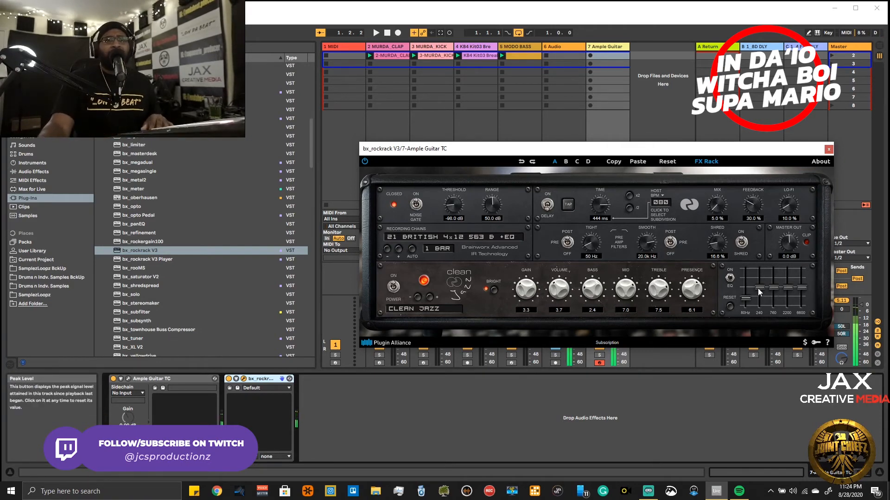
{"action": "left_click_drag", "start_coordinate": [759, 289], "coordinate": [761, 294]}
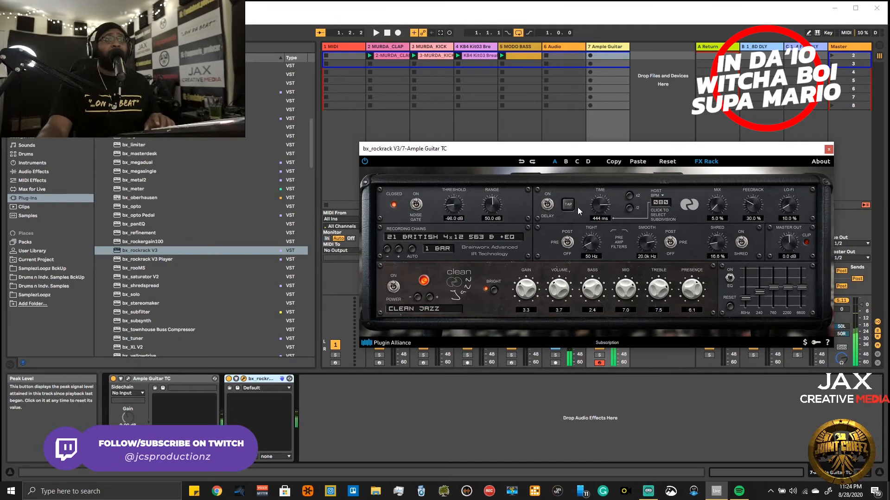
- Tap in a delay time of 750 ms while the beat plays and raise the delay Mix to 36.2 %
{"action": "key", "text": "space"}
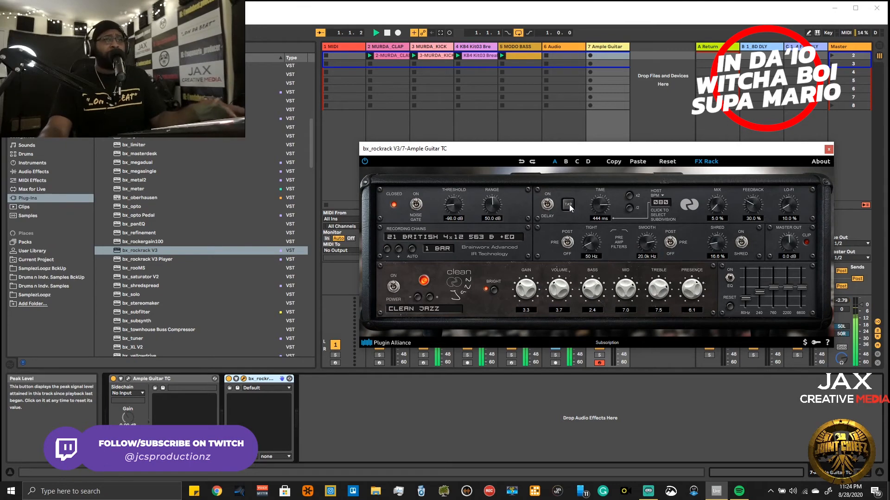
{"action": "left_click", "coordinate": [569, 206]}
{"action": "left_click", "coordinate": [569, 206]}
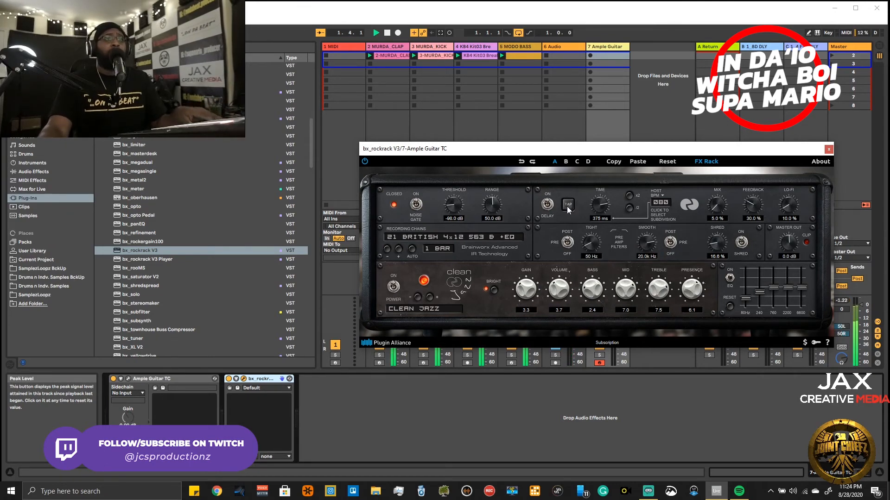
{"action": "left_click", "coordinate": [568, 209]}
{"action": "left_click", "coordinate": [568, 207]}
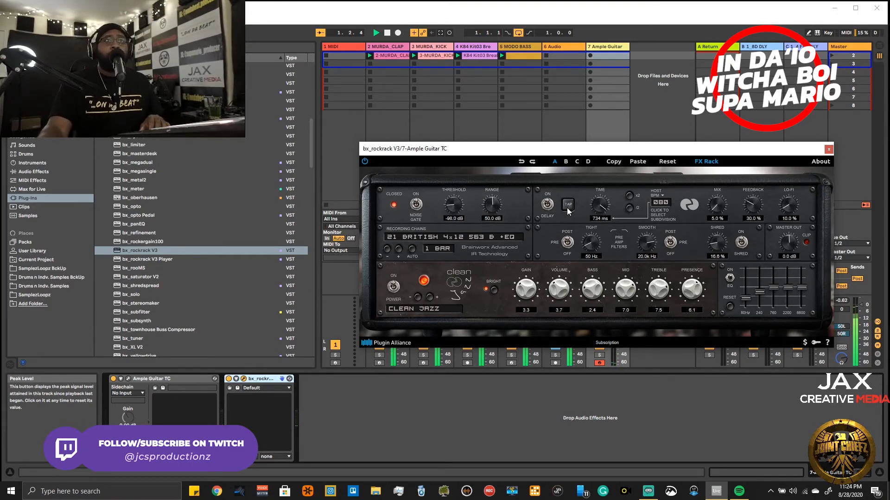
{"action": "left_click_drag", "start_coordinate": [720, 210], "coordinate": [721, 205]}
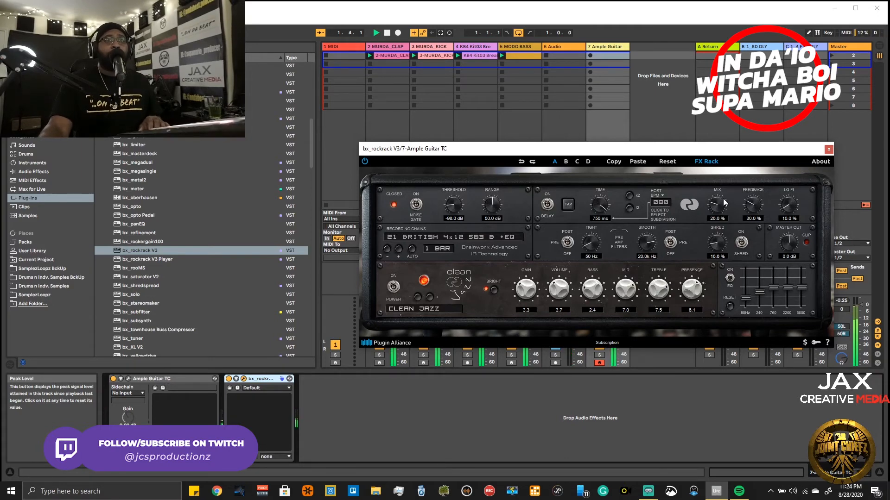
{"action": "left_click_drag", "start_coordinate": [723, 202], "coordinate": [721, 189]}
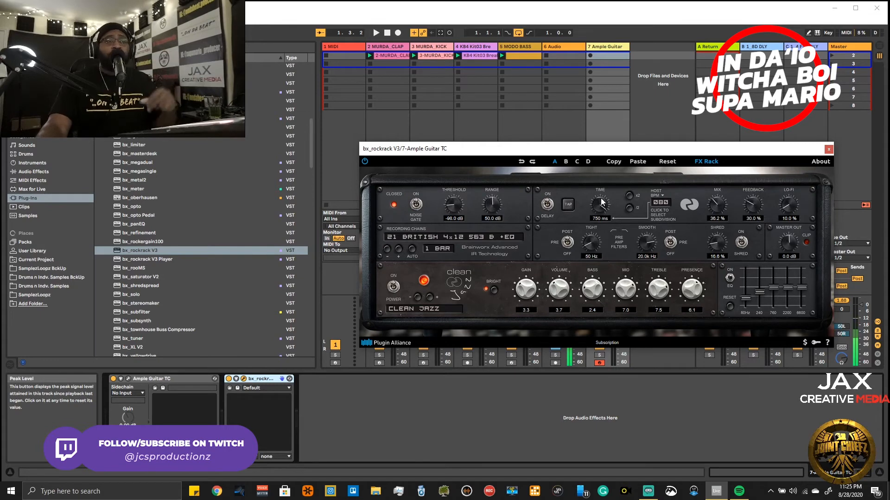
- Tap in a delay time of 375 ms against the beat and audition the delayed guitar
{"action": "key", "text": "space"}
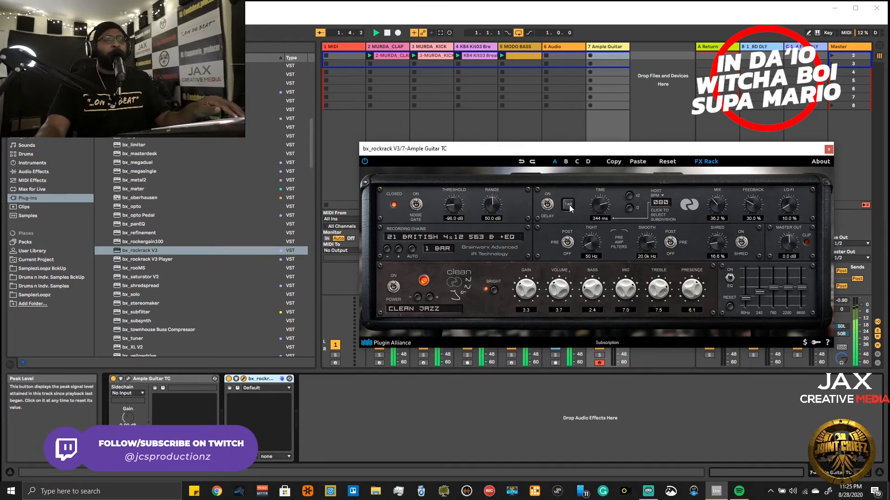
{"action": "left_click", "coordinate": [569, 207]}
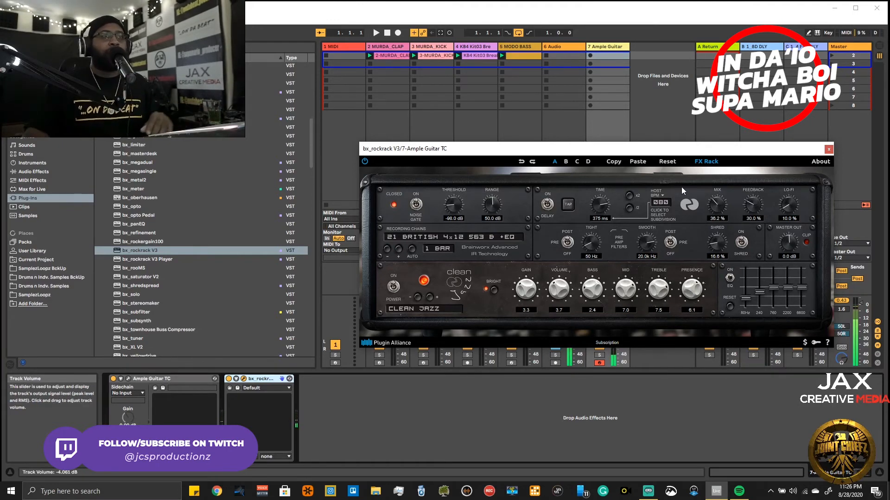
{"action": "key", "text": "space"}
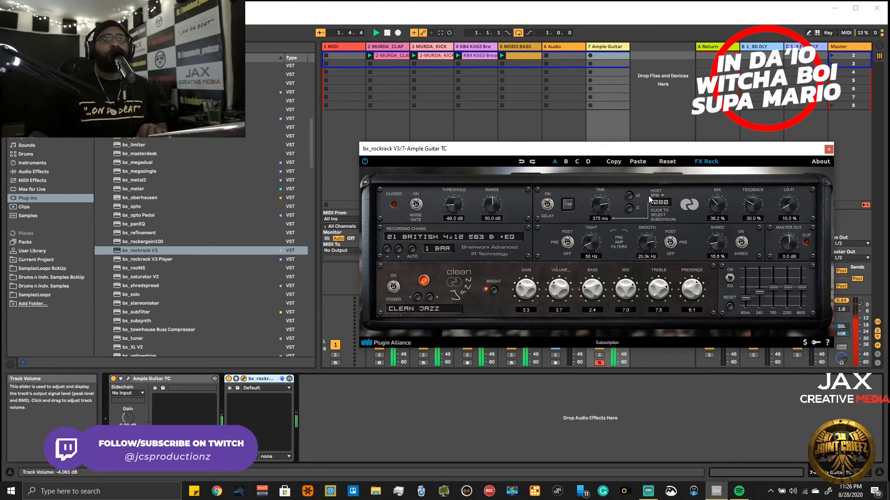
{"action": "key", "text": "space"}
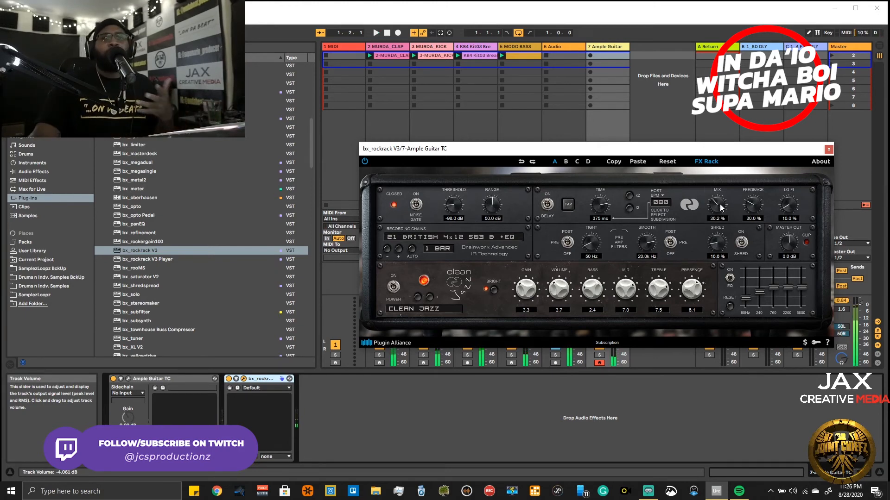
- Set the delay's Feedback to 25.8 %, Lo-Fi to 18.4 % and Mix to 8.0 %, and audition it with the beat
{"action": "left_click_drag", "start_coordinate": [753, 206], "coordinate": [794, 202]}
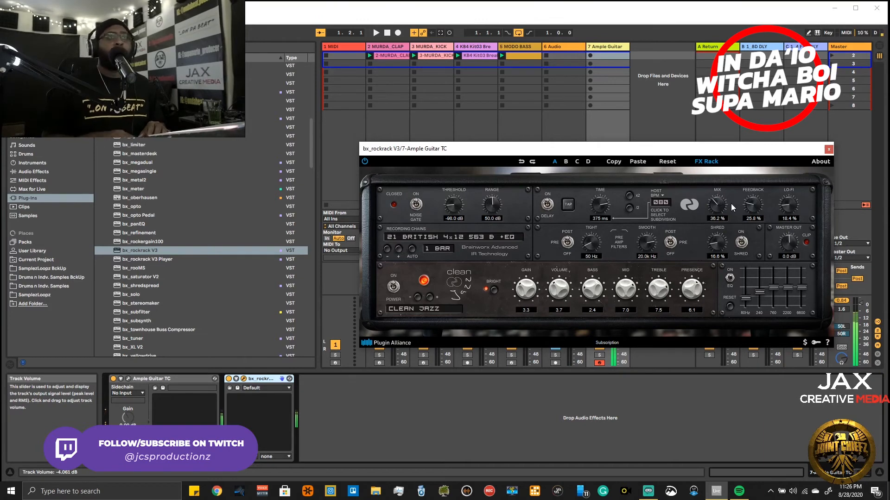
{"action": "key", "text": "space"}
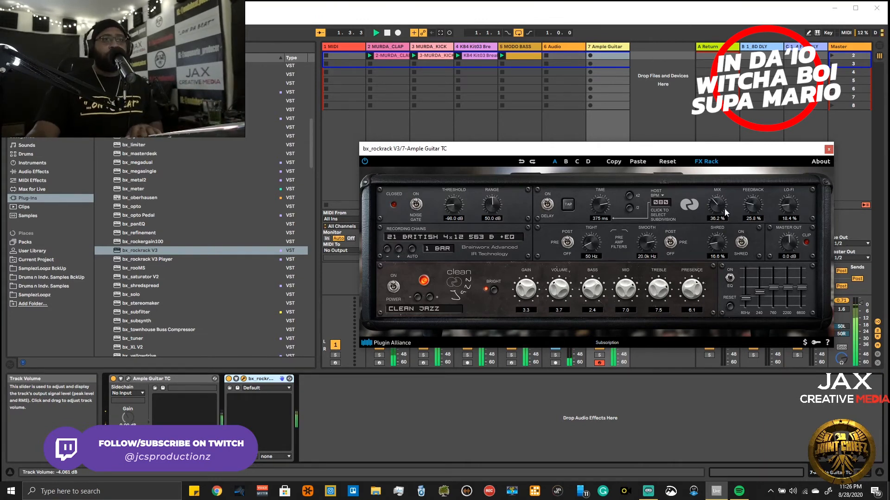
{"action": "left_click_drag", "start_coordinate": [725, 213], "coordinate": [721, 214]}
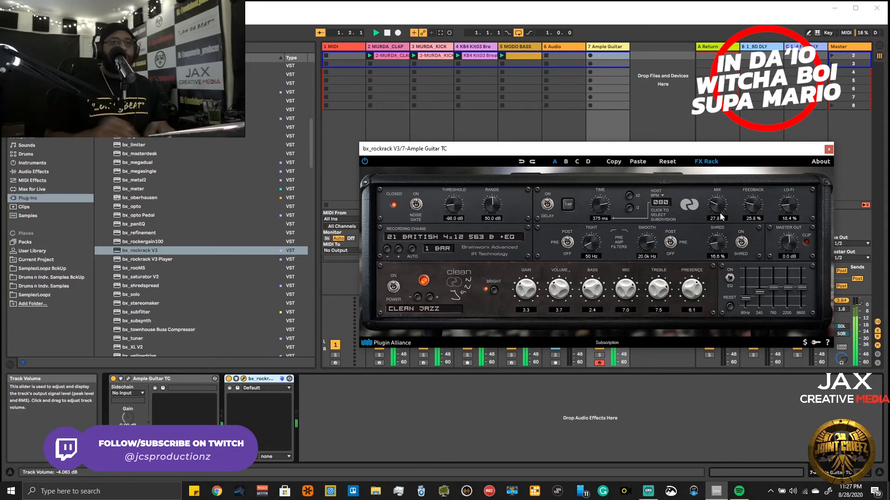
{"action": "scroll", "coordinate": [719, 216], "scroll_direction": "down", "scroll_amount": 3}
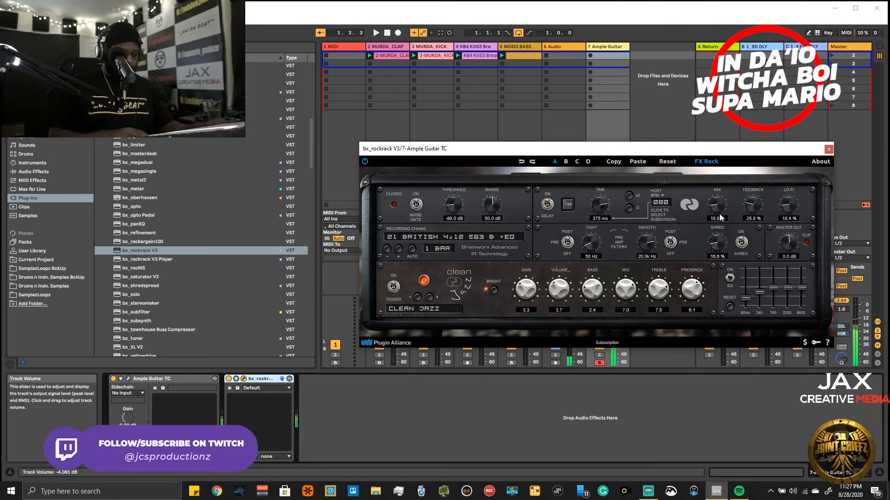
{"action": "left_click_drag", "start_coordinate": [719, 215], "coordinate": [721, 224]}
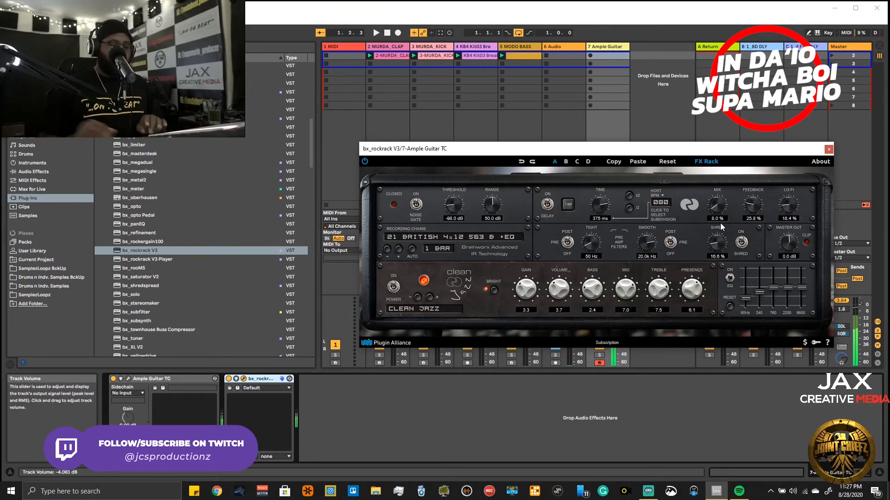
{"action": "key", "text": "space"}
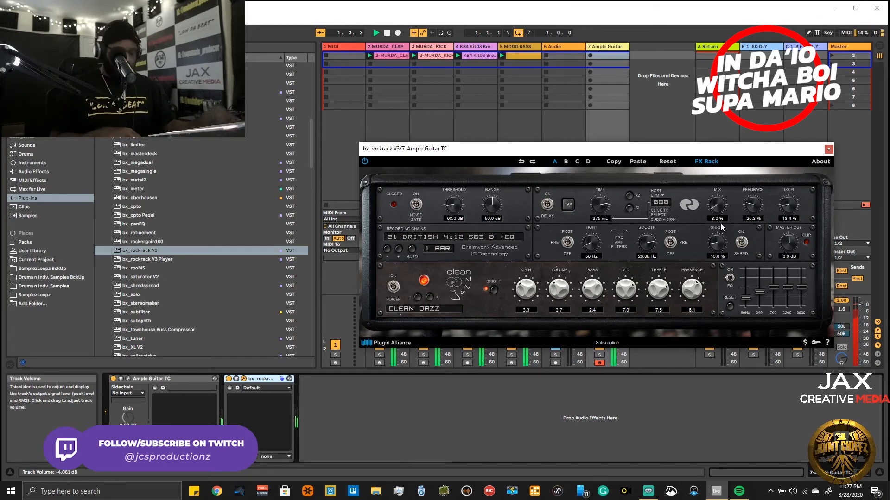
- Change the recording chain to 05 AMERICAN 4x12 DYN7 and step back to 04 AMERICAN 4x12 BLUE
{"action": "left_click", "coordinate": [398, 237]}
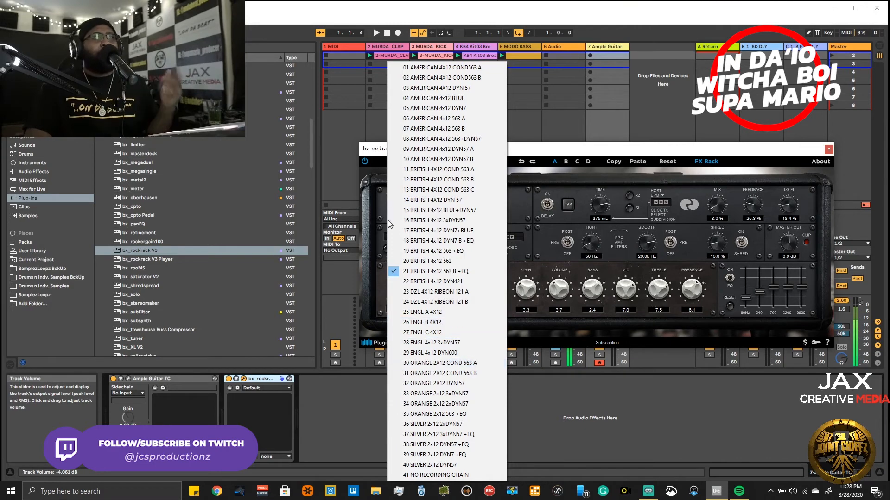
{"action": "left_click", "coordinate": [459, 111]}
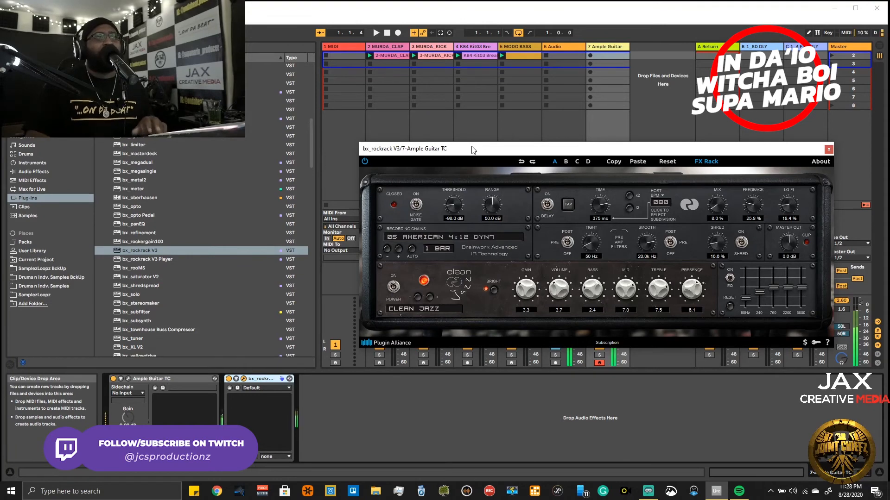
{"action": "left_click", "coordinate": [387, 249]}
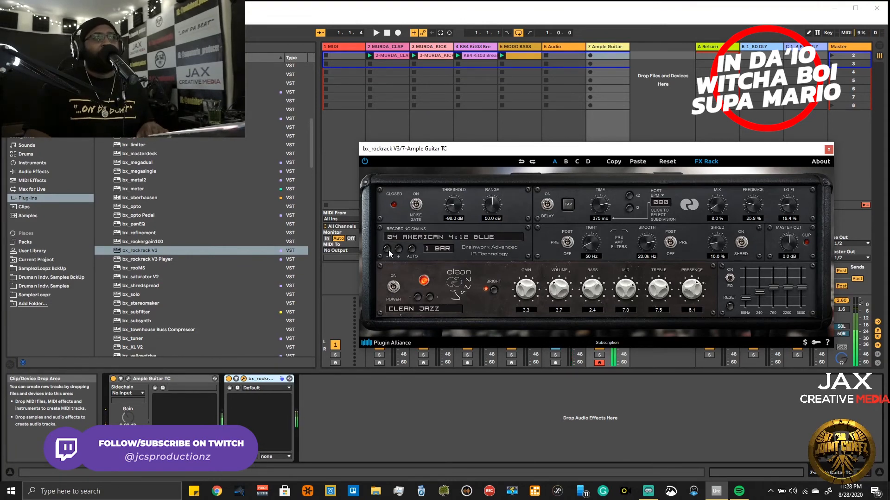
- Switch the recording chain to 03 AMERICAN 4x12 DYN 57 and close the bx_rockrack V3 window
{"action": "left_click", "coordinate": [388, 250]}
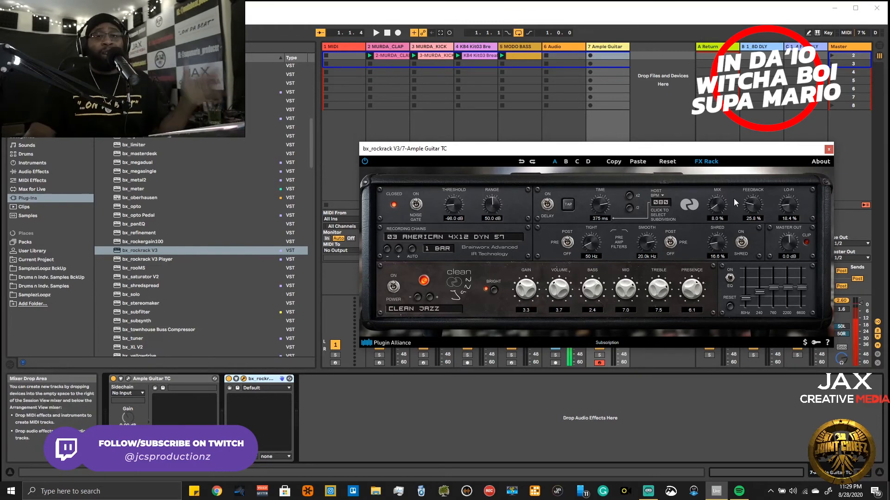
{"action": "left_click", "coordinate": [828, 149]}
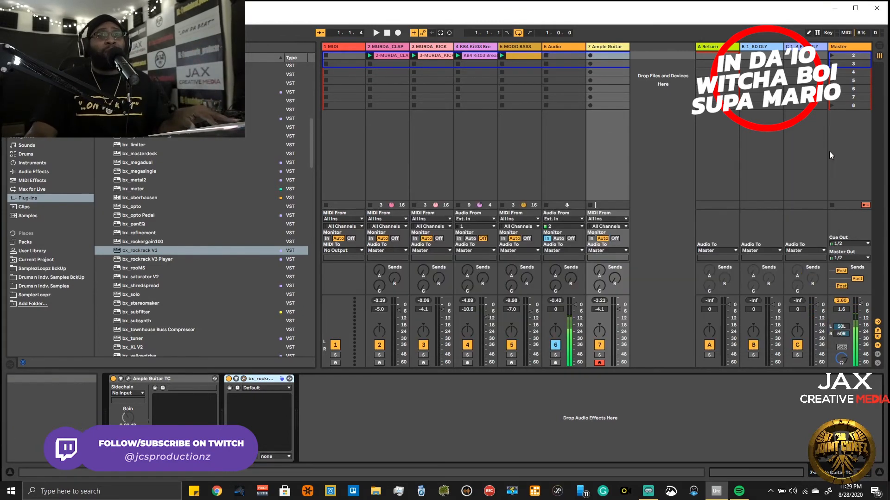
{"action": "key", "text": "space"}
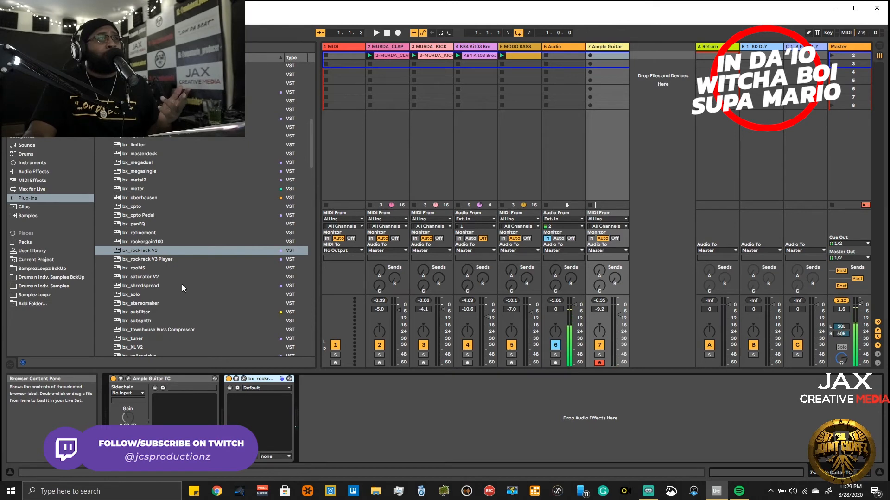
- Collapse the Legit PluginAlliance folder and browse the UAD-2 Powered Plugins folder to the UAD UA 1176 compressors
{"action": "scroll", "coordinate": [231, 289], "scroll_direction": "up", "scroll_amount": 10}
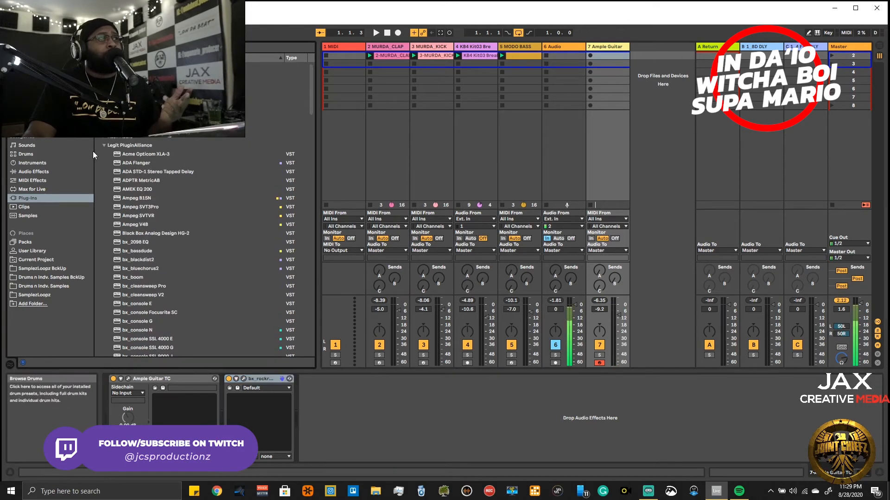
{"action": "left_click", "coordinate": [106, 144]}
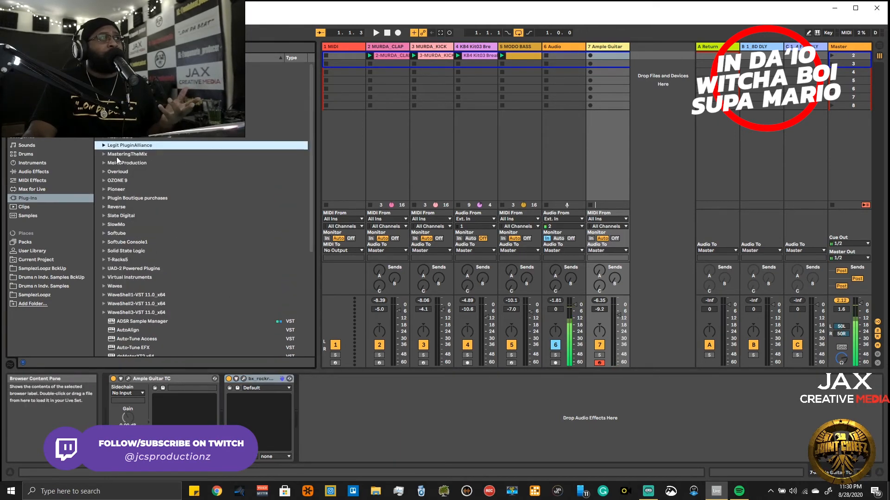
{"action": "left_click", "coordinate": [104, 269]}
{"action": "scroll", "coordinate": [122, 276], "scroll_direction": "down", "scroll_amount": 10}
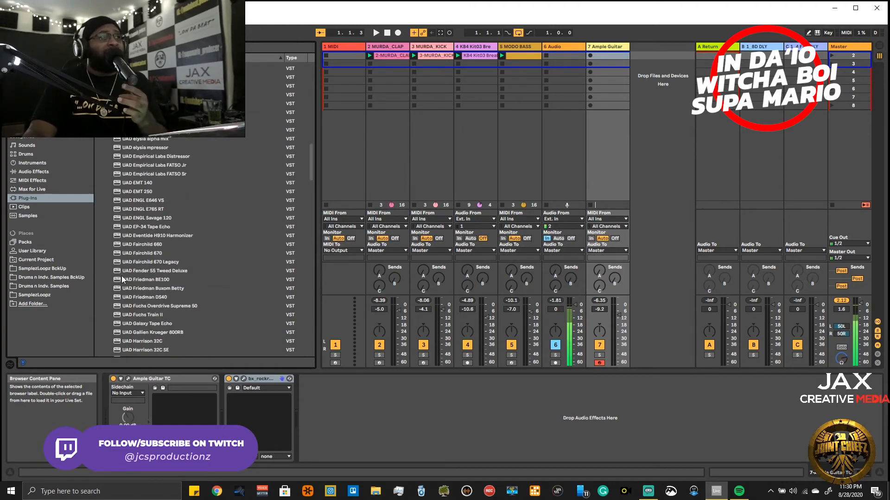
{"action": "scroll", "coordinate": [128, 271], "scroll_direction": "down", "scroll_amount": 15}
{"action": "scroll", "coordinate": [132, 271], "scroll_direction": "down", "scroll_amount": 10}
{"action": "scroll", "coordinate": [132, 271], "scroll_direction": "down", "scroll_amount": 5}
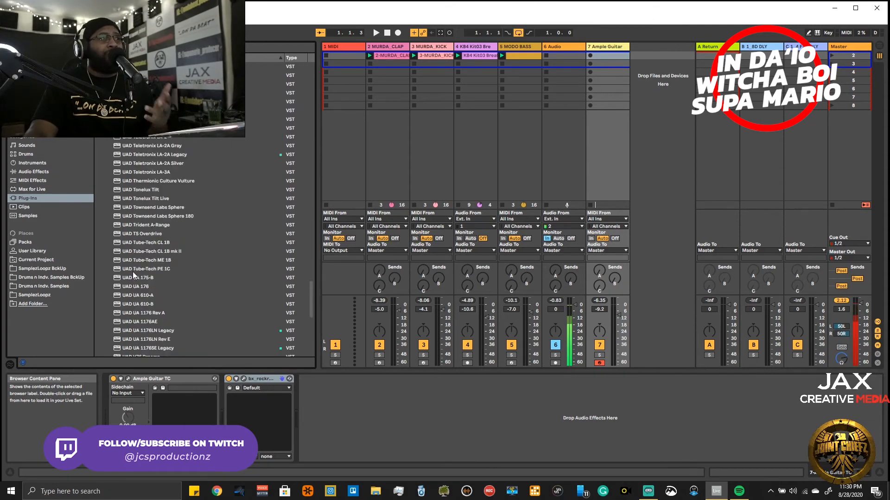
{"action": "scroll", "coordinate": [177, 312], "scroll_direction": "down", "scroll_amount": 5}
{"action": "scroll", "coordinate": [173, 296], "scroll_direction": "up", "scroll_amount": 5}
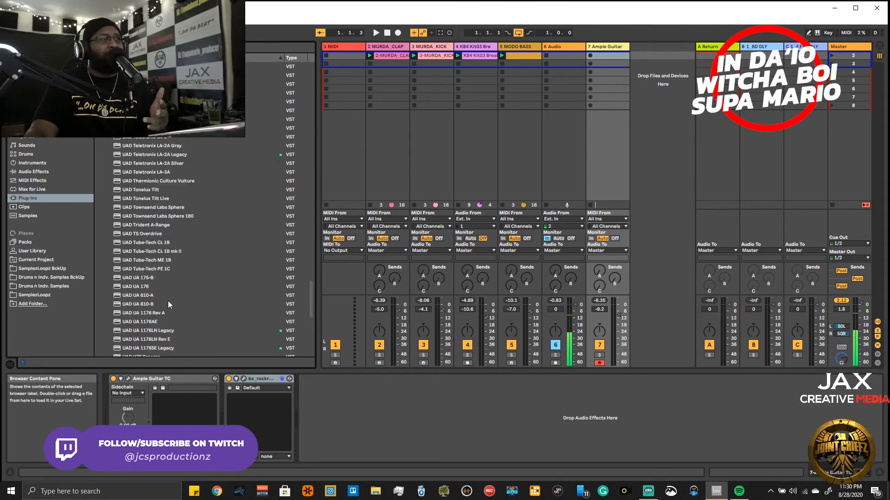
{"action": "left_click", "coordinate": [168, 348]}
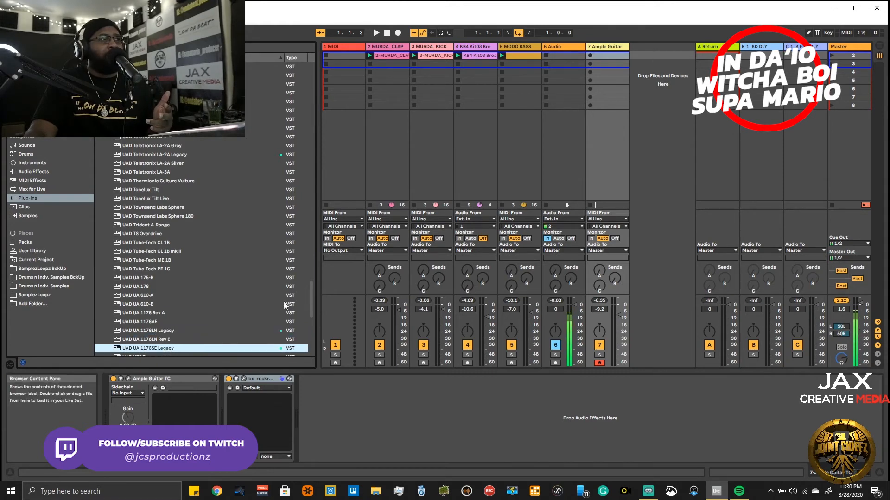
- Try to add the UAD UA 1176 Rev A after bx_rockrack V3, dismiss the plug-in error and close the compressor's window
{"action": "left_click_drag", "start_coordinate": [151, 314], "coordinate": [333, 412]}
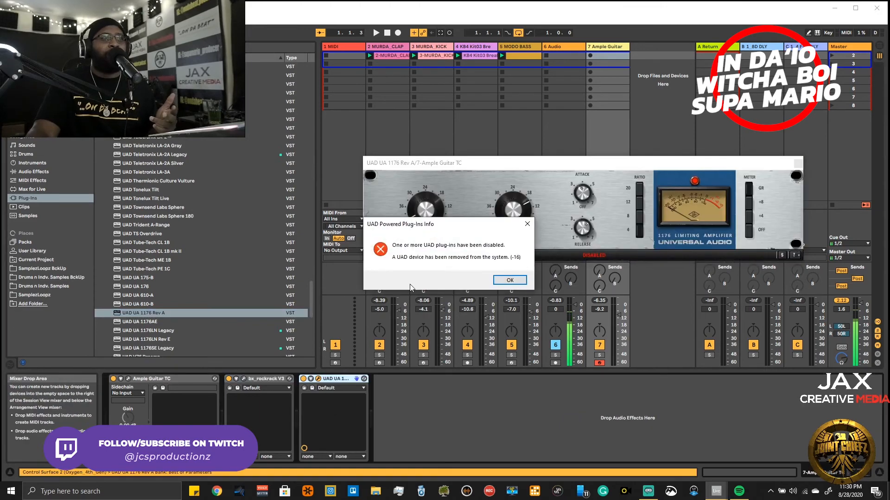
{"action": "left_click", "coordinate": [494, 279]}
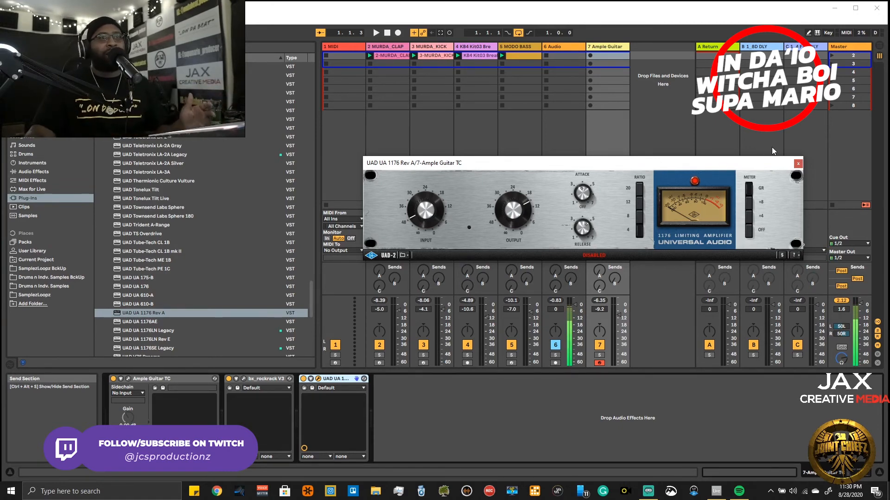
{"action": "left_click", "coordinate": [798, 163]}
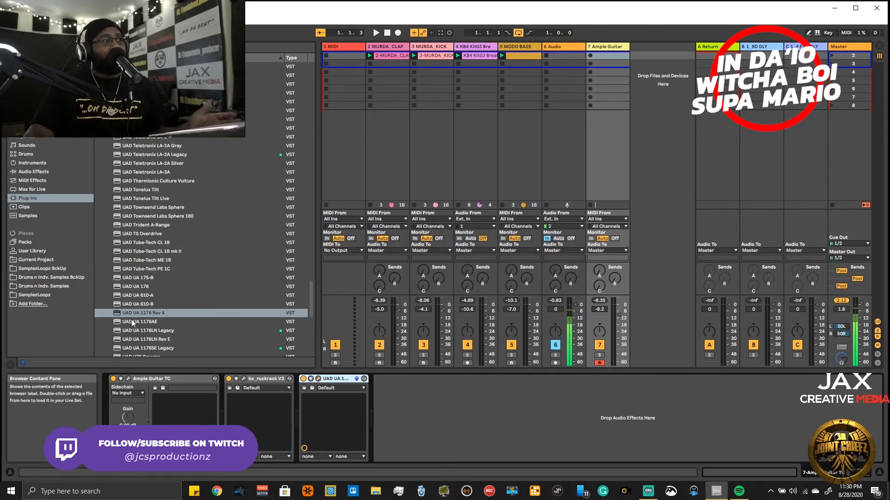
- Add a fresh UAD UA 1176 Rev A at the end of the Ample Guitar device chain and delete the disabled instance
{"action": "left_click_drag", "start_coordinate": [134, 313], "coordinate": [404, 413]}
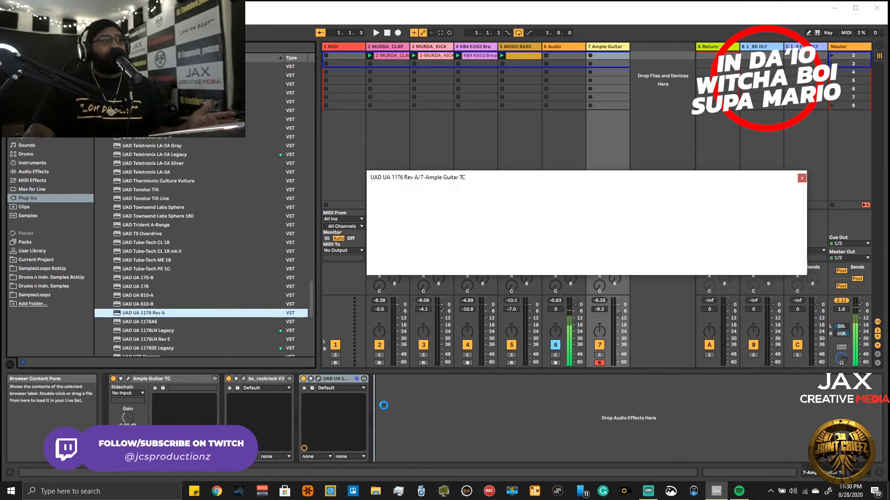
{"action": "right_click", "coordinate": [340, 379]}
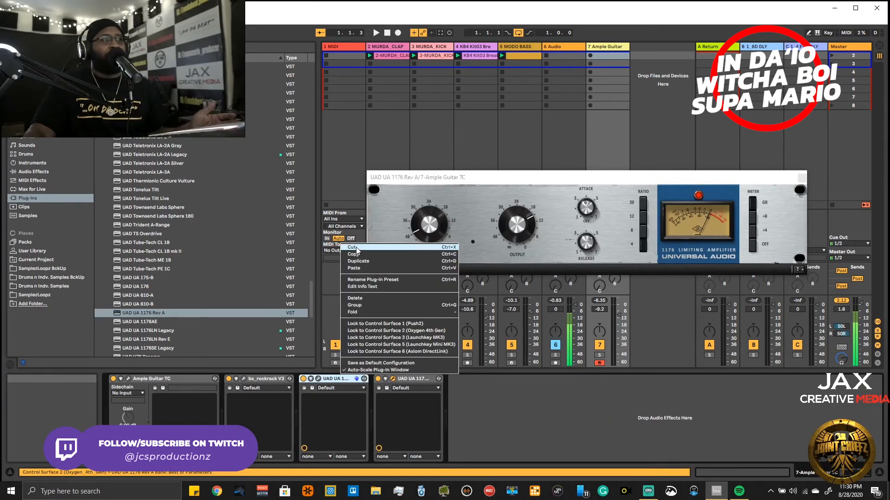
{"action": "left_click", "coordinate": [356, 298]}
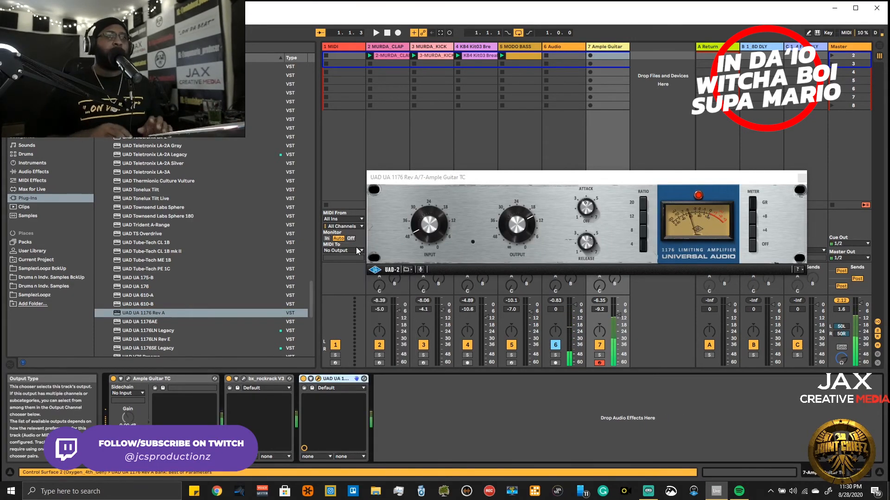
- Move the 1176 window clear of the mixer, then raise its Input and reduce its Output for the guitar
{"action": "left_click_drag", "start_coordinate": [552, 179], "coordinate": [585, 371]}
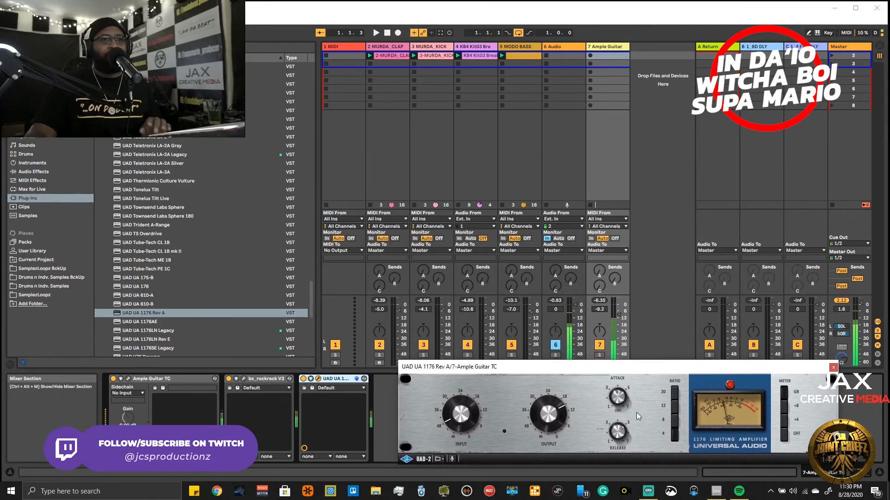
{"action": "left_click_drag", "start_coordinate": [642, 370], "coordinate": [634, 357]}
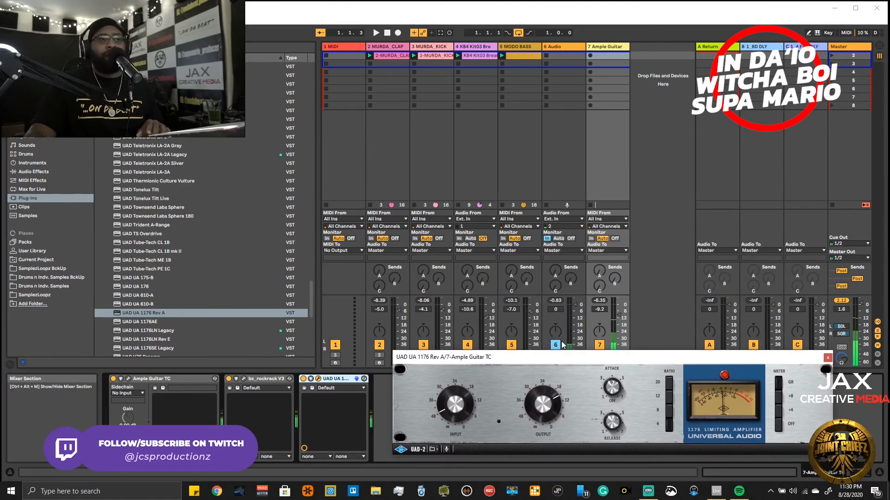
{"action": "left_click_drag", "start_coordinate": [454, 415], "coordinate": [456, 402]}
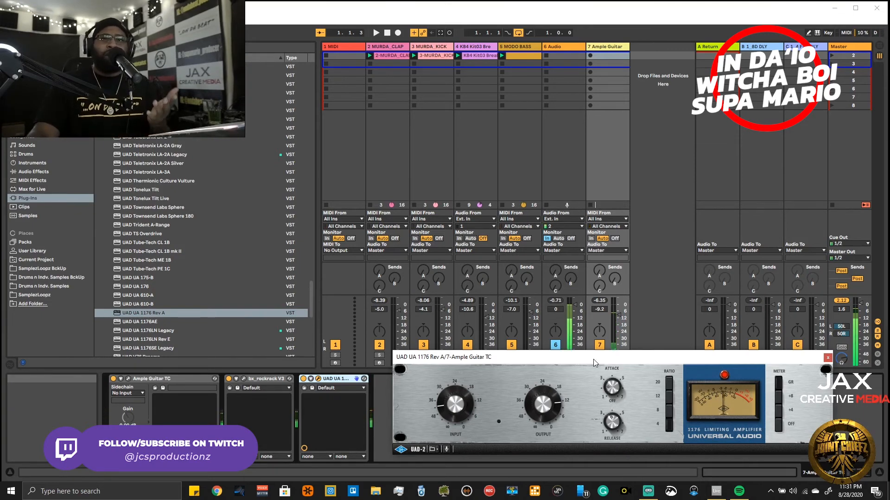
- Move the 1176 window off the device chain, then bypass and re-enable the compressor to compare the guitar sound
{"action": "left_click_drag", "start_coordinate": [604, 358], "coordinate": [573, 128]}
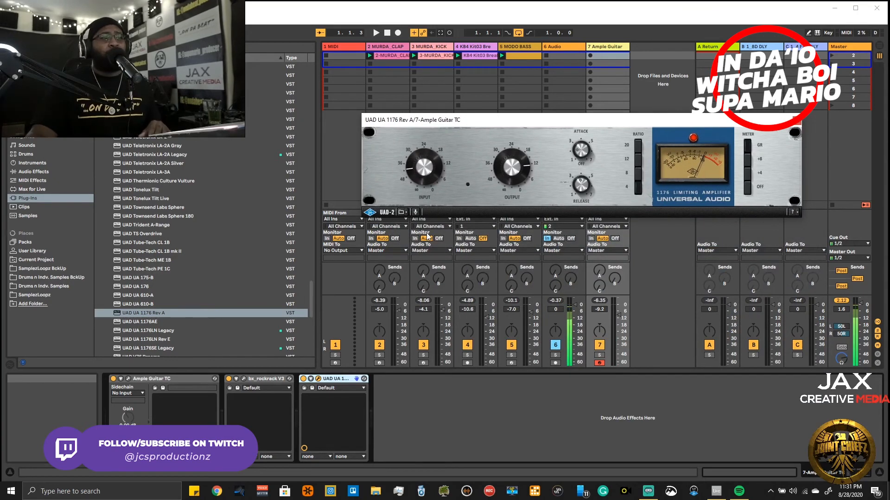
{"action": "left_click", "coordinate": [303, 379]}
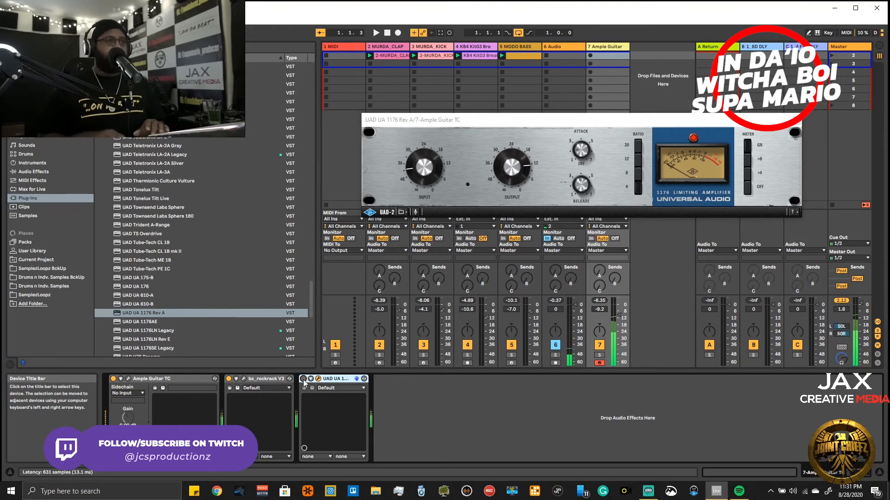
{"action": "left_click", "coordinate": [303, 379]}
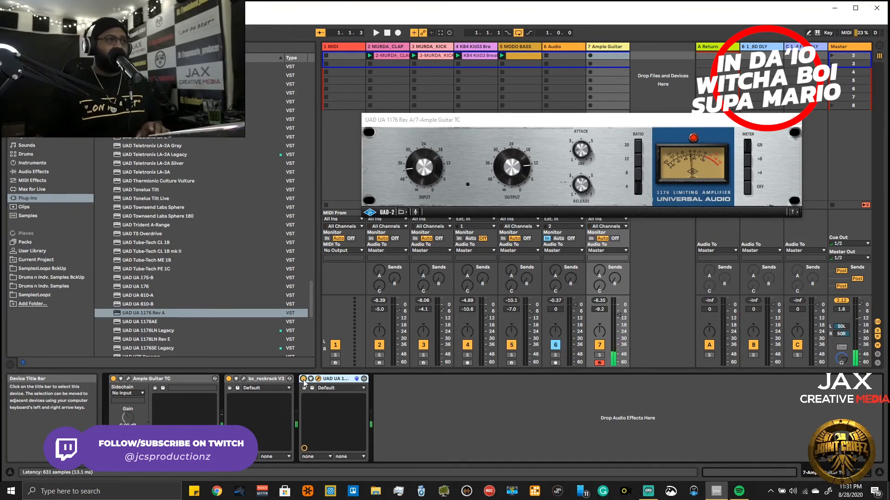
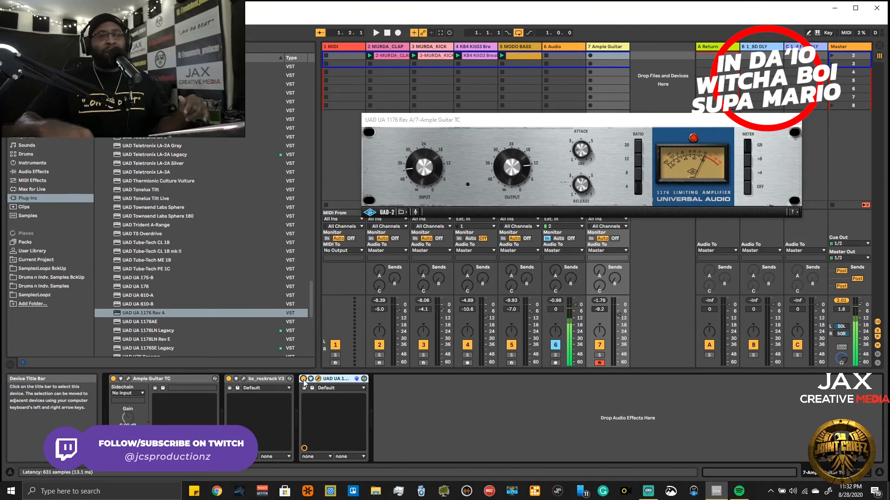
- Capture the played guitar part as a clip on the Ample Guitar track, crop it to its four-bar loop and play it back
{"action": "key", "text": "ctrl+shift+c"}
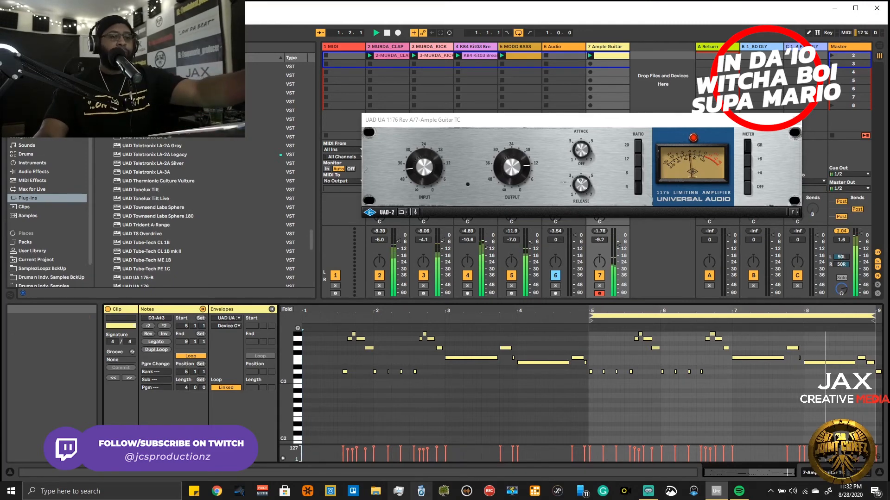
{"action": "key", "text": "ctrl+shift+j"}
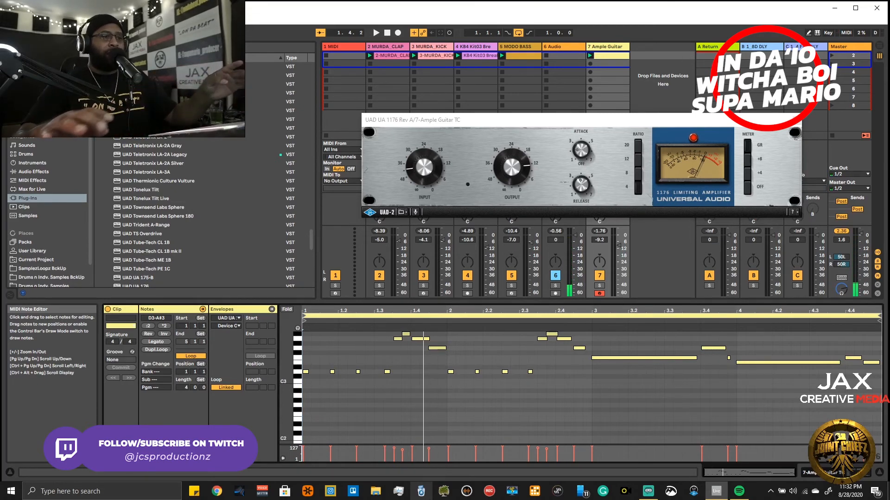
{"action": "key", "text": "space"}
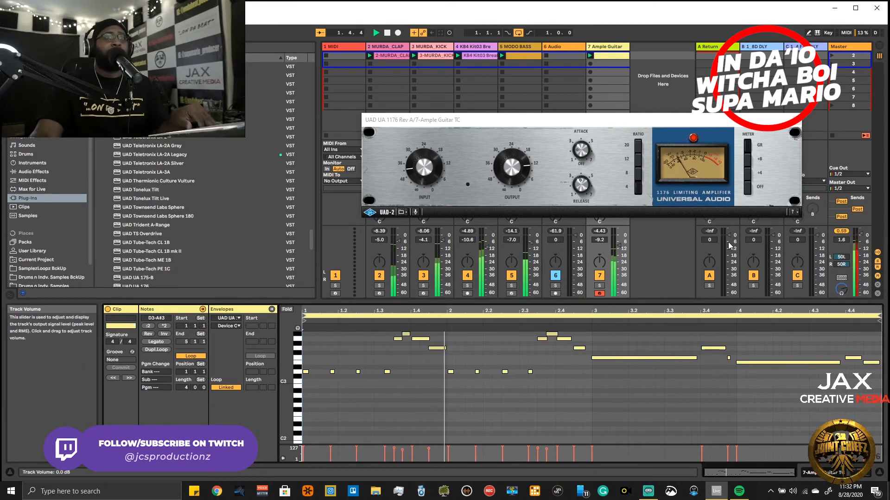
- Check the 1176's Input and Output during playback, switch its Meter away from GR and back, and close the compressor's window
{"action": "left_click", "coordinate": [421, 180]}
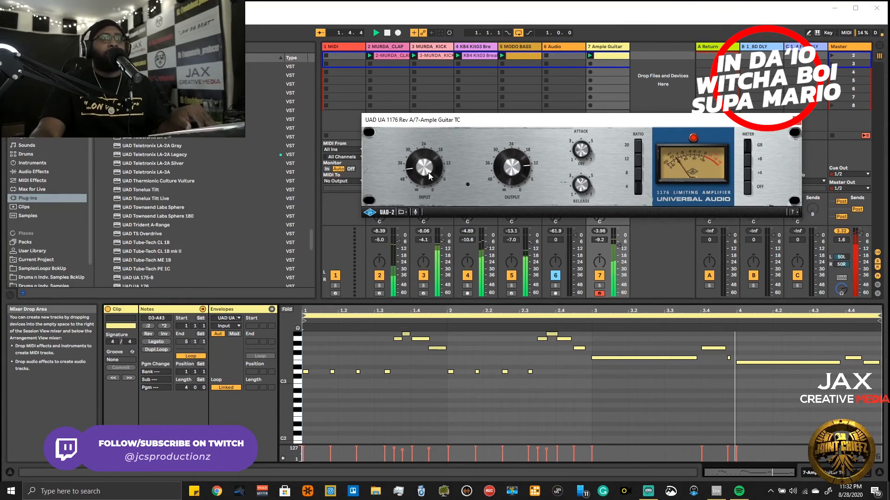
{"action": "left_click", "coordinate": [508, 177]}
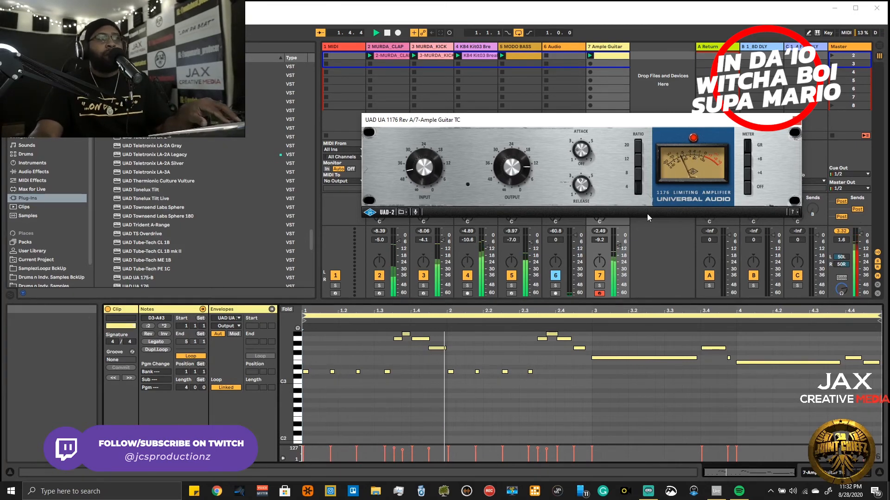
{"action": "left_click", "coordinate": [750, 159]}
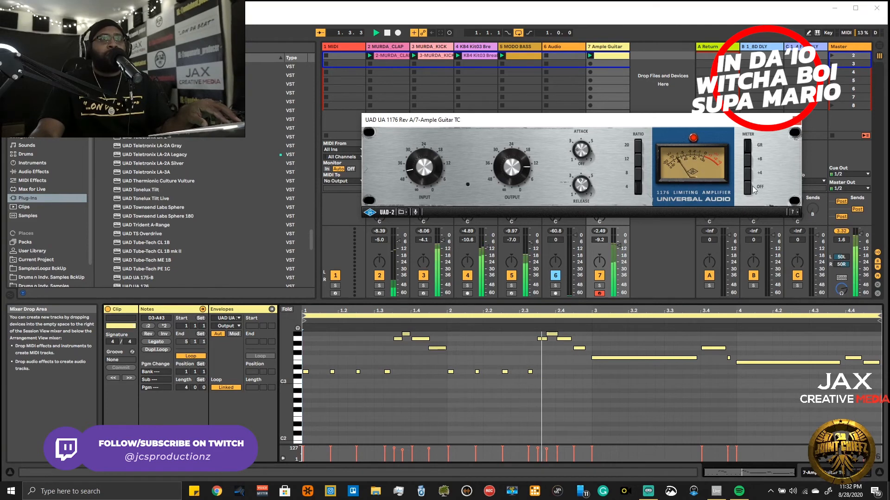
{"action": "left_click", "coordinate": [747, 149]}
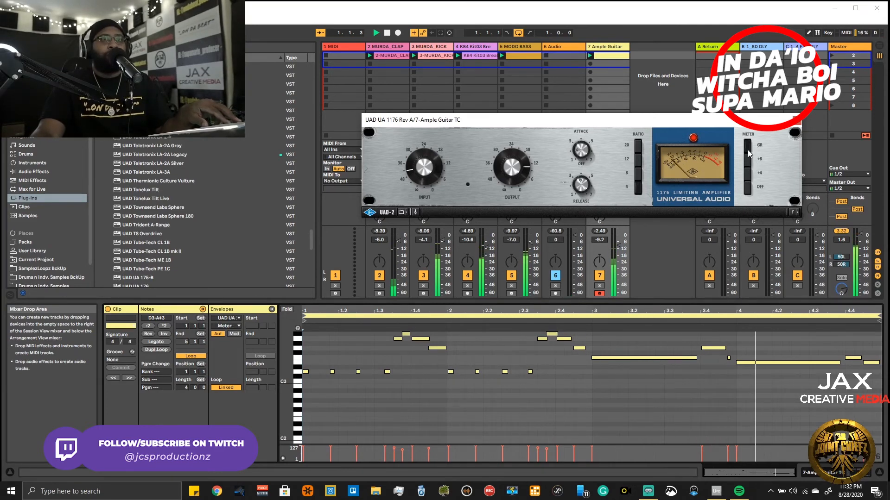
{"action": "left_click", "coordinate": [799, 125]}
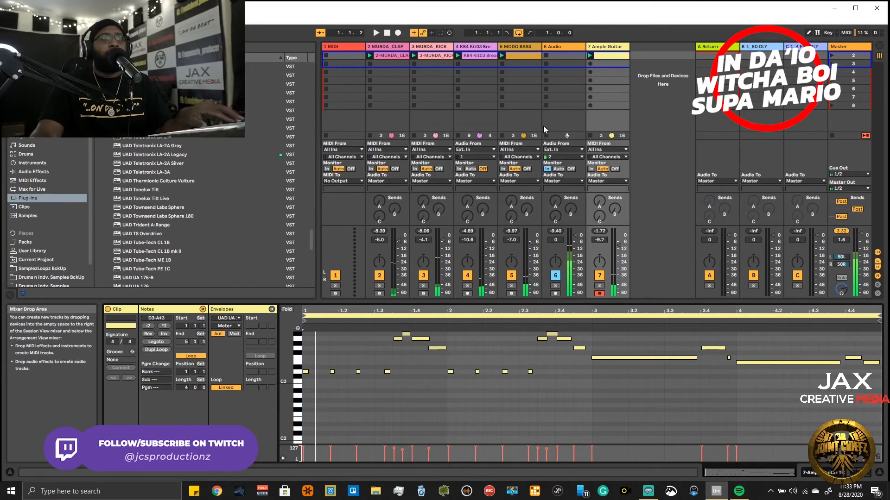
- Show the Ample Guitar track's devices, open and close bx_rockrack V3's window, and deactivate that amp plug-in
{"action": "left_click", "coordinate": [617, 47]}
{"action": "double_click", "coordinate": [617, 47]}
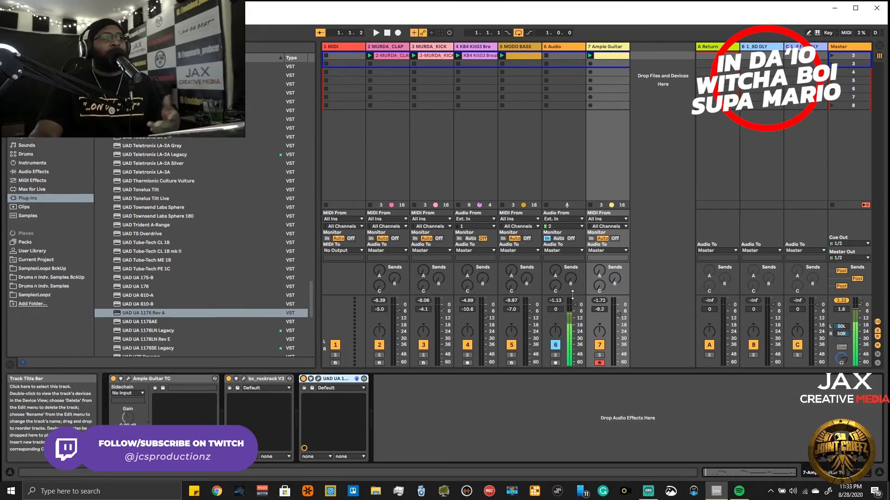
{"action": "left_click", "coordinate": [244, 379]}
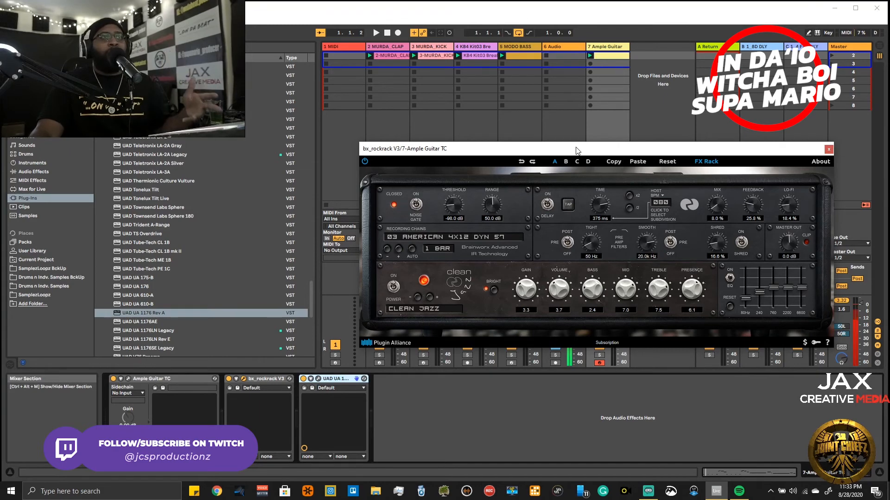
{"action": "left_click_drag", "start_coordinate": [576, 150], "coordinate": [567, 179]}
{"action": "left_click", "coordinate": [819, 177]}
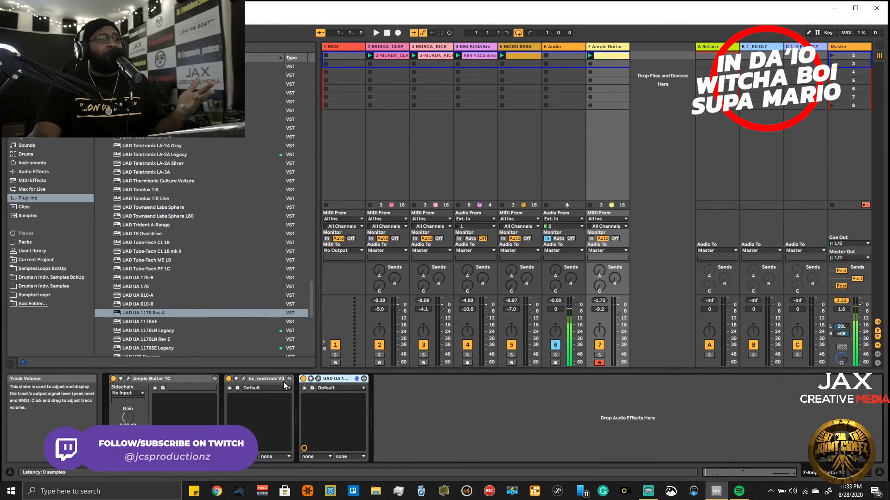
{"action": "left_click", "coordinate": [229, 379]}
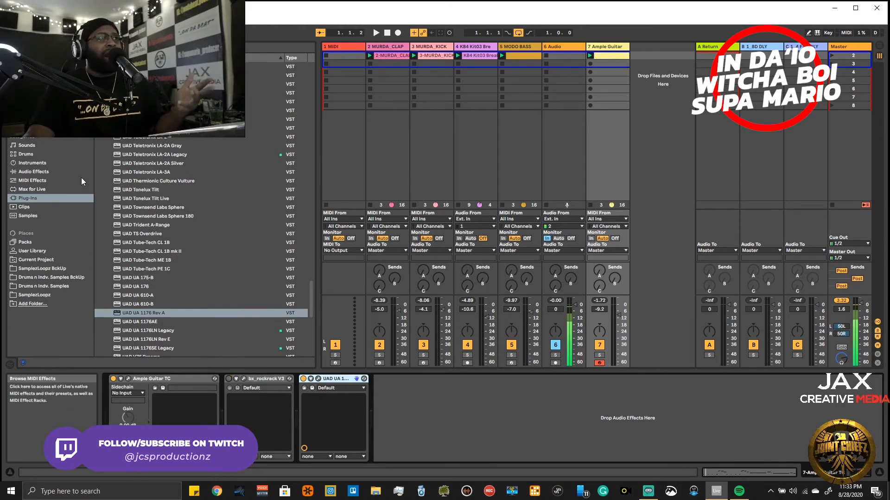
- Look through the VST3 plug-in makers and expand the Overloud folder to reach its amp simulators
{"action": "scroll", "coordinate": [154, 172], "scroll_direction": "up", "scroll_amount": 15}
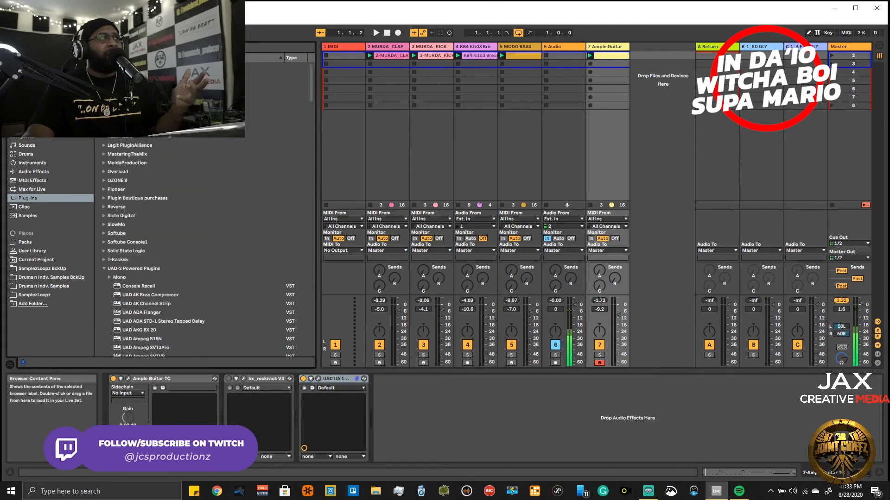
{"action": "scroll", "coordinate": [154, 172], "scroll_direction": "up", "scroll_amount": 5}
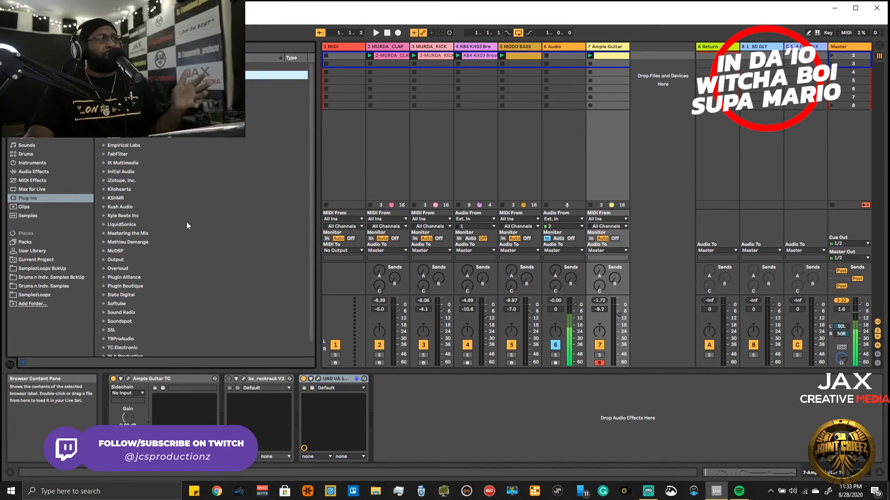
{"action": "scroll", "coordinate": [186, 222], "scroll_direction": "down", "scroll_amount": 1}
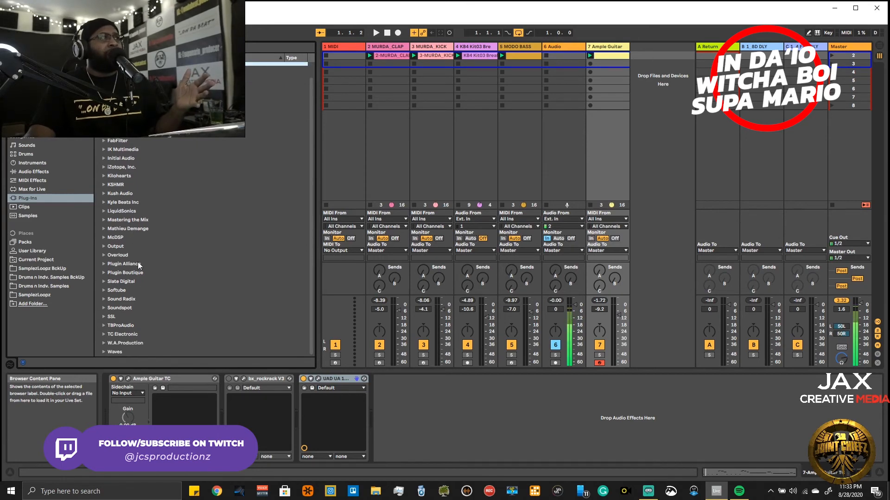
{"action": "left_click", "coordinate": [104, 282]}
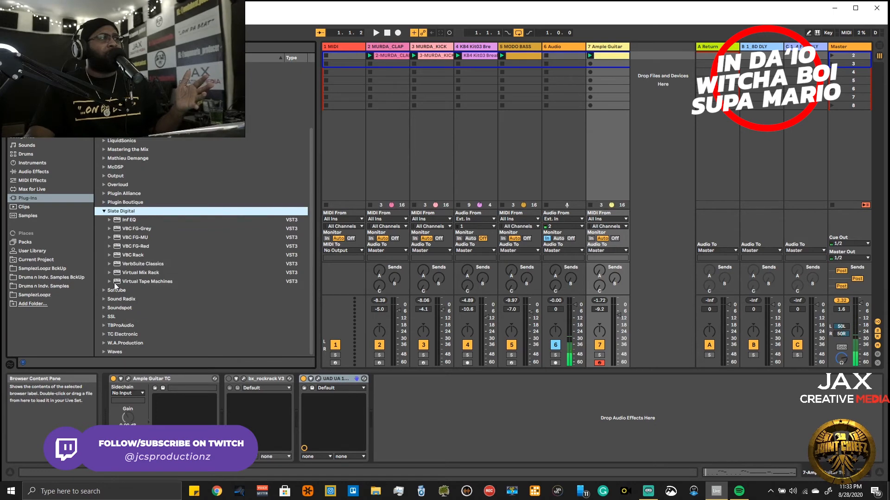
{"action": "left_click", "coordinate": [104, 211]}
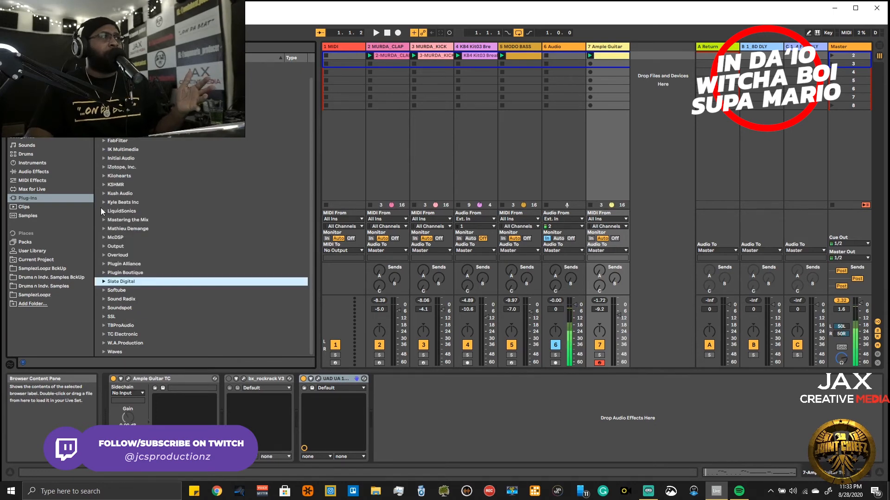
{"action": "left_click", "coordinate": [104, 255]}
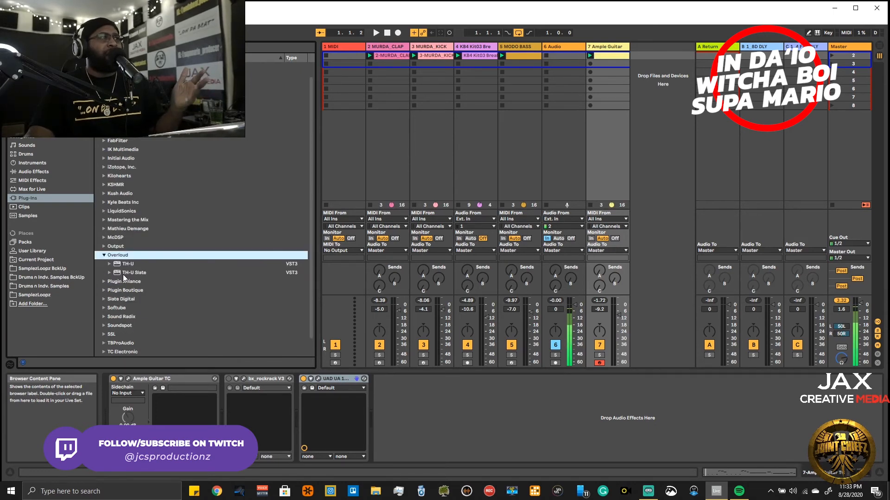
{"action": "left_click_drag", "start_coordinate": [125, 274], "coordinate": [363, 387]}
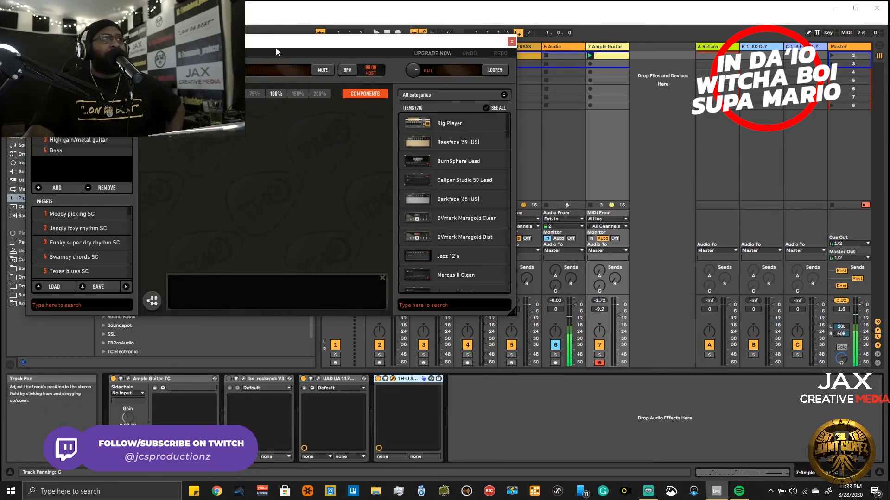
{"action": "left_click_drag", "start_coordinate": [387, 45], "coordinate": [609, 150]}
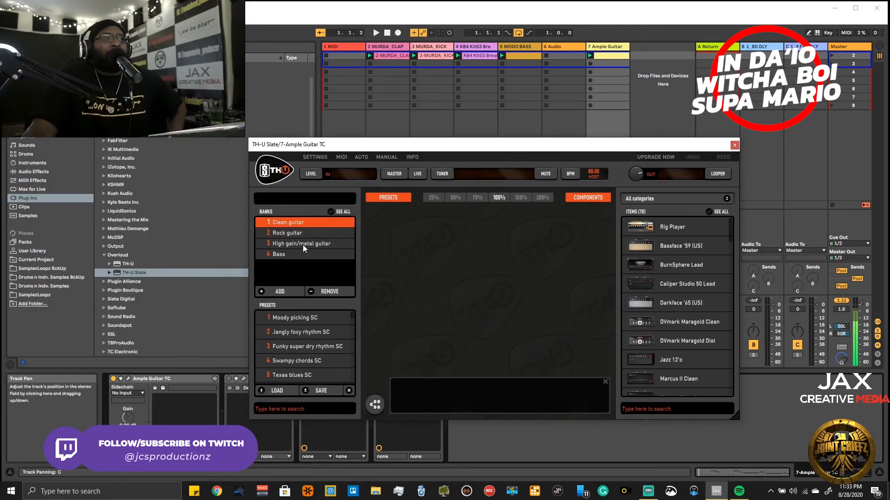
{"action": "left_click", "coordinate": [733, 146]}
{"action": "right_click", "coordinate": [416, 252]}
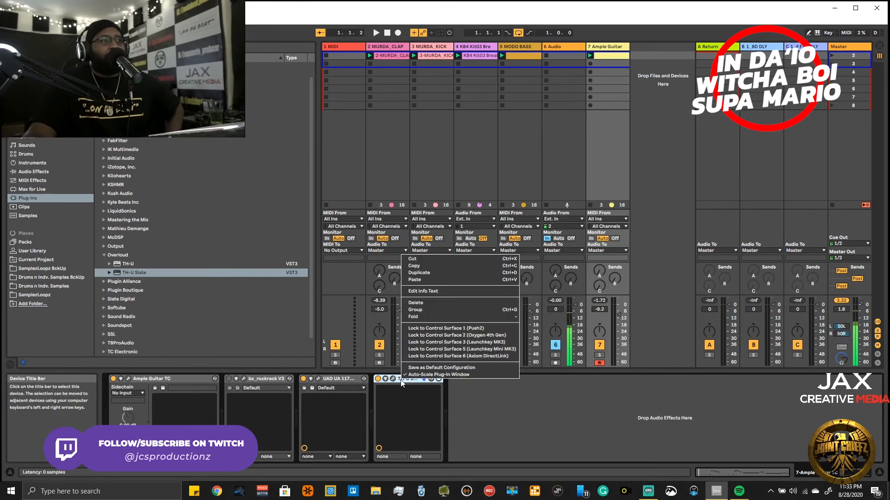
{"action": "left_click", "coordinate": [413, 258]}
- Add Overloud TH-U at the end of the Ample Guitar device chain and choose its Jazz Box Series bank
{"action": "left_click_drag", "start_coordinate": [177, 264], "coordinate": [448, 425]}
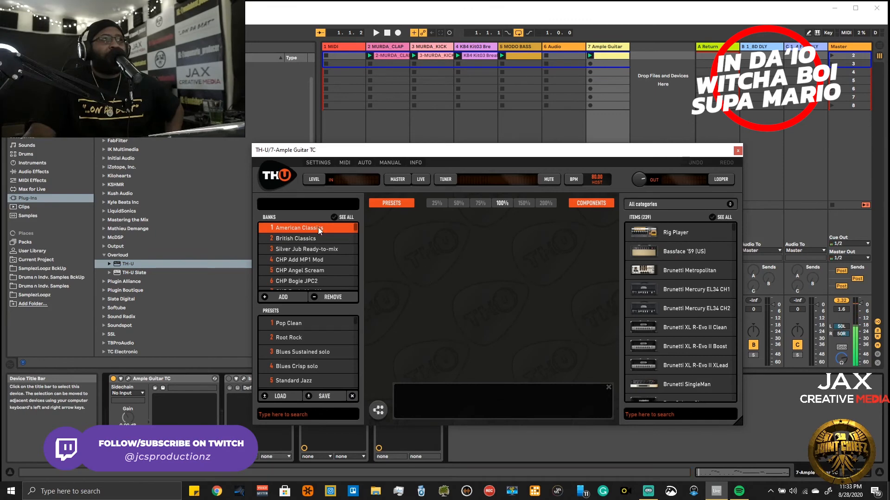
{"action": "scroll", "coordinate": [316, 244], "scroll_direction": "down", "scroll_amount": 3}
{"action": "scroll", "coordinate": [324, 252], "scroll_direction": "down", "scroll_amount": 12}
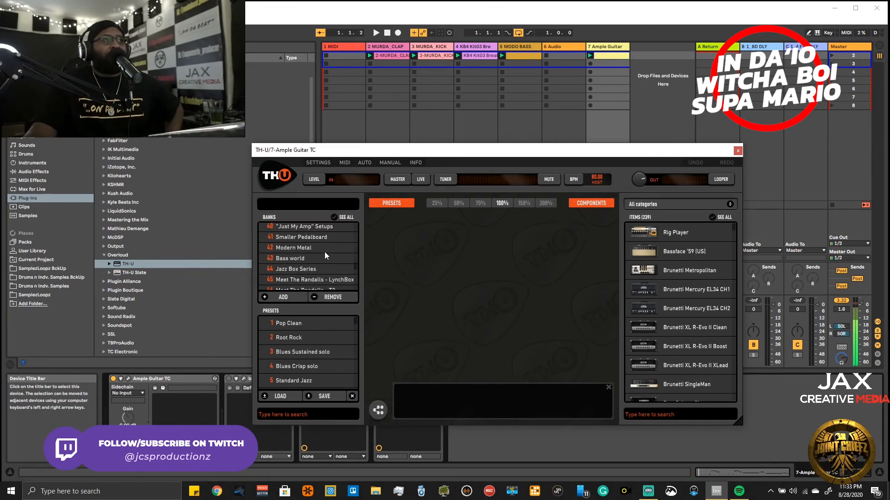
{"action": "left_click", "coordinate": [304, 235]}
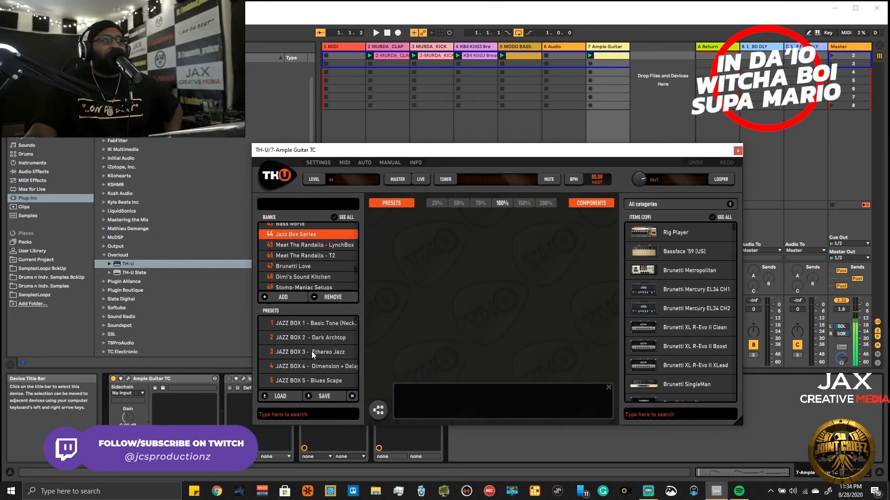
- Look through the Jazz Box Series presets and load Lead Fusion - Dual Cab 1
{"action": "scroll", "coordinate": [314, 348], "scroll_direction": "down", "scroll_amount": 1}
{"action": "scroll", "coordinate": [320, 359], "scroll_direction": "down", "scroll_amount": 2}
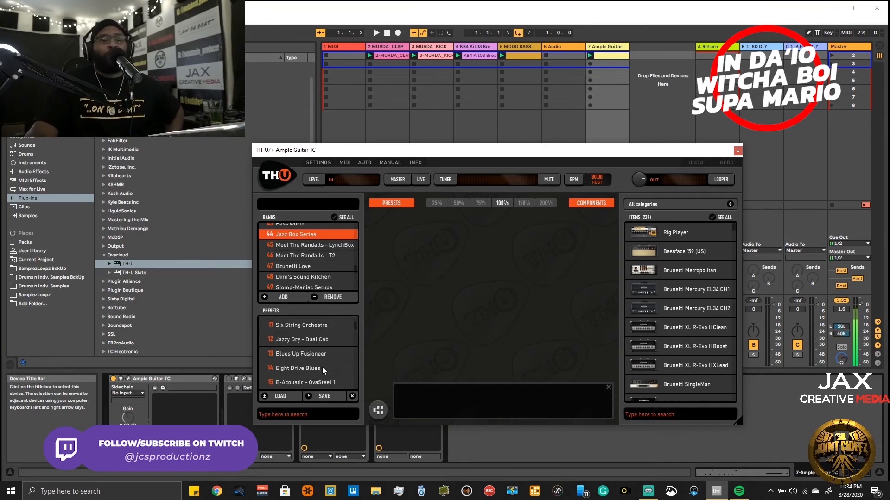
{"action": "scroll", "coordinate": [313, 370], "scroll_direction": "down", "scroll_amount": 1}
{"action": "scroll", "coordinate": [306, 355], "scroll_direction": "up", "scroll_amount": 1}
{"action": "scroll", "coordinate": [310, 355], "scroll_direction": "up", "scroll_amount": 1}
{"action": "left_click_drag", "start_coordinate": [316, 343], "coordinate": [400, 318]}
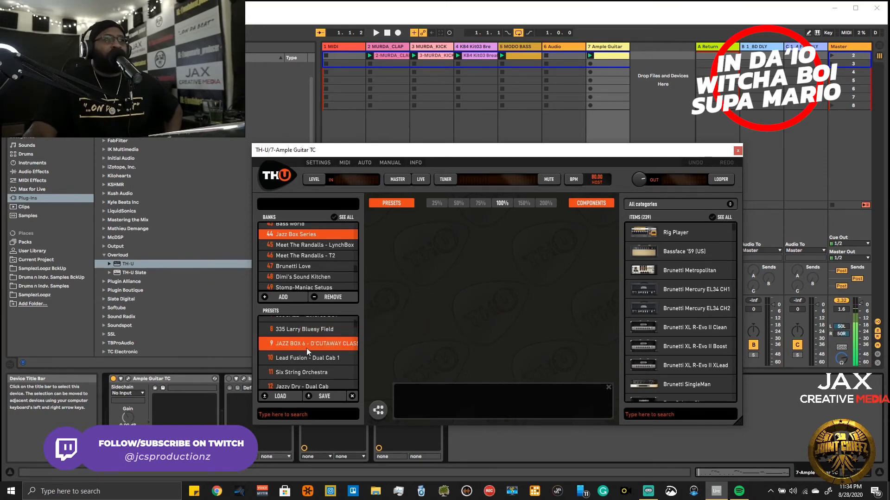
{"action": "scroll", "coordinate": [317, 345], "scroll_direction": "down", "scroll_amount": 8}
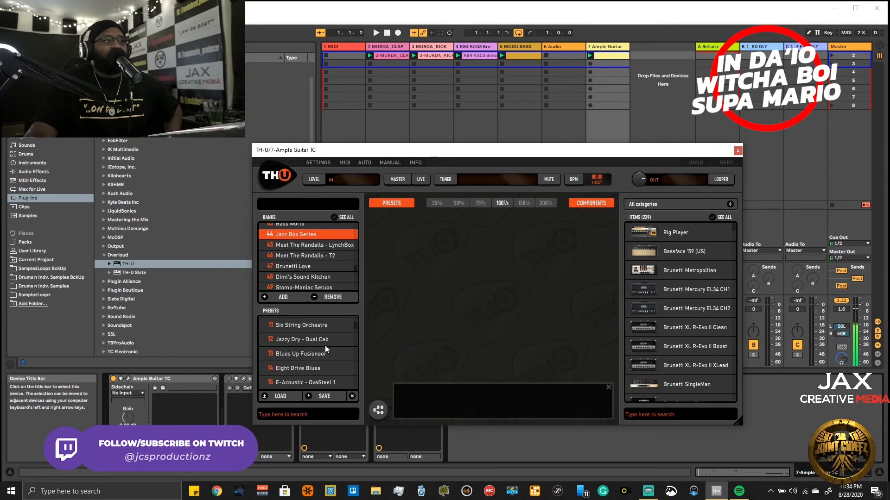
{"action": "scroll", "coordinate": [324, 345], "scroll_direction": "up", "scroll_amount": 8}
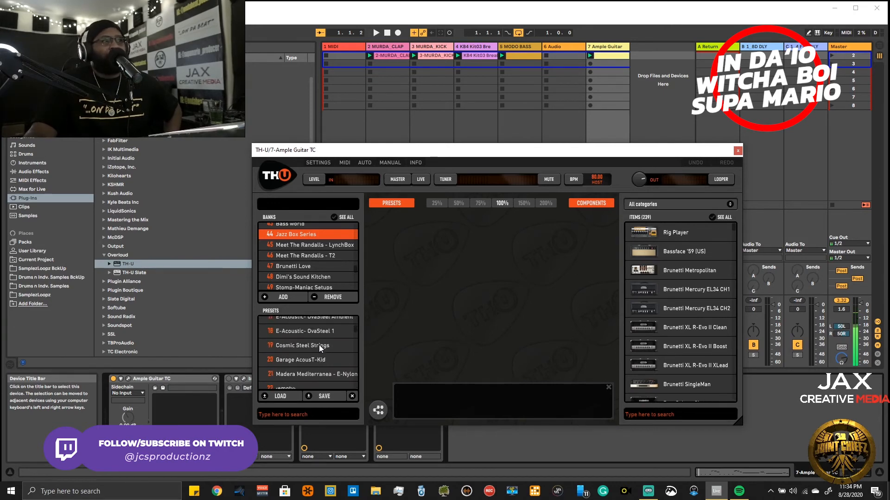
{"action": "left_click_drag", "start_coordinate": [297, 372], "coordinate": [459, 325]}
{"action": "left_click_drag", "start_coordinate": [319, 357], "coordinate": [494, 300]}
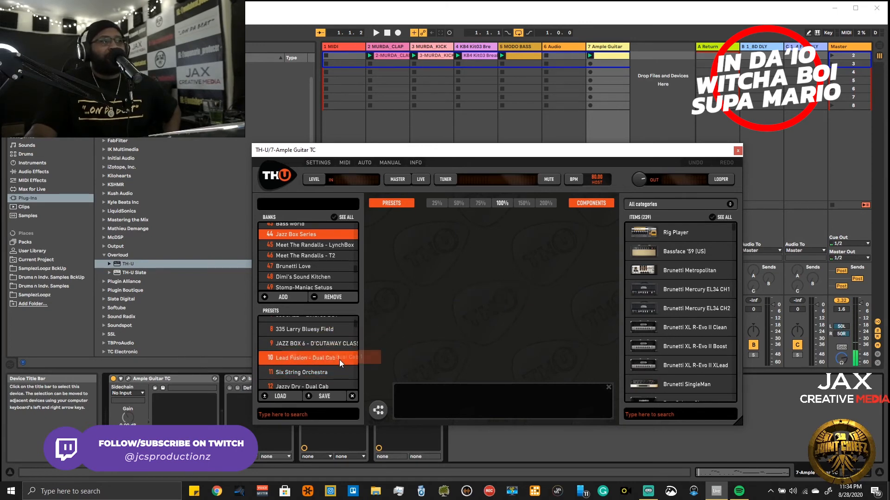
{"action": "double_click", "coordinate": [343, 361]}
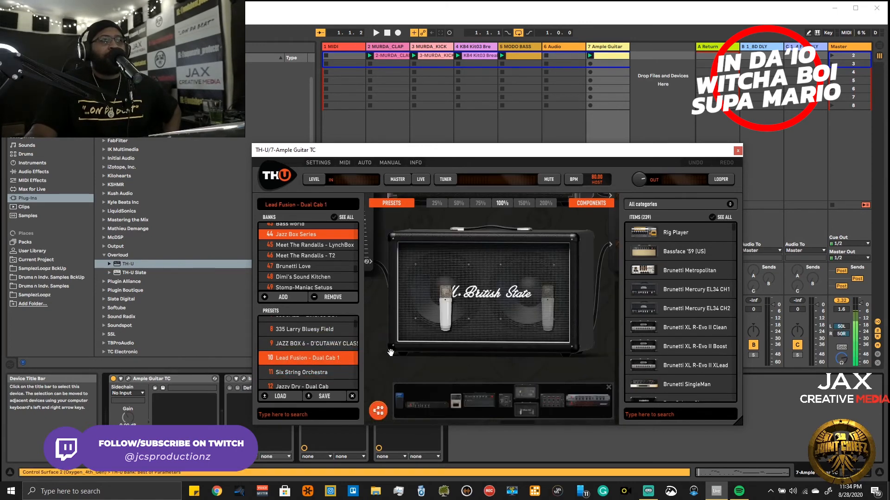
- Examine the loaded TH-U rig's signal chain, from the Volume pedal and VCA Comp through both cabinets to the Mixer
{"action": "left_click", "coordinate": [402, 404]}
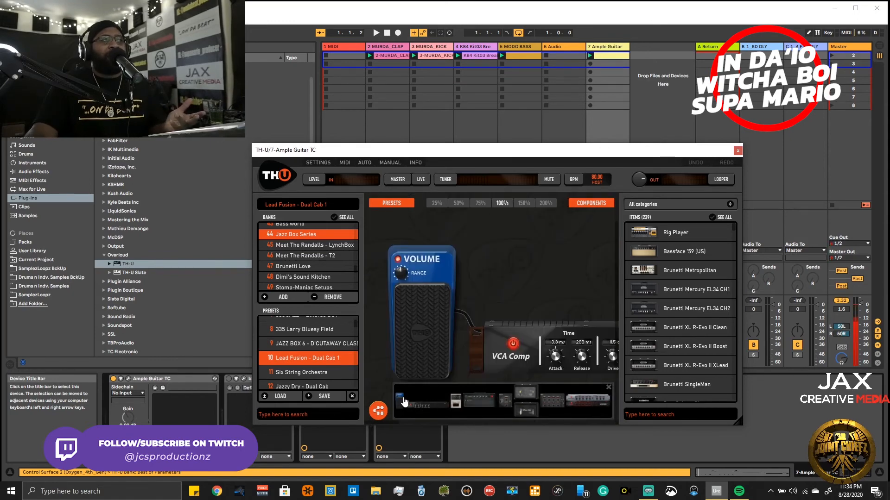
{"action": "mouse_move", "coordinate": [403, 406]}
{"action": "left_mouse_down"}
{"action": "mouse_move", "coordinate": [552, 405]}
{"action": "mouse_move", "coordinate": [398, 407]}
{"action": "left_mouse_up"}
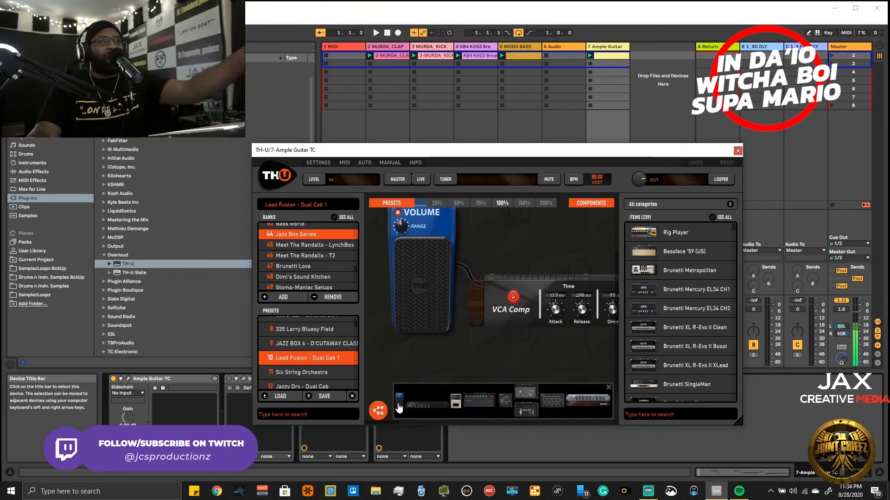
{"action": "left_click_drag", "start_coordinate": [399, 408], "coordinate": [525, 399]}
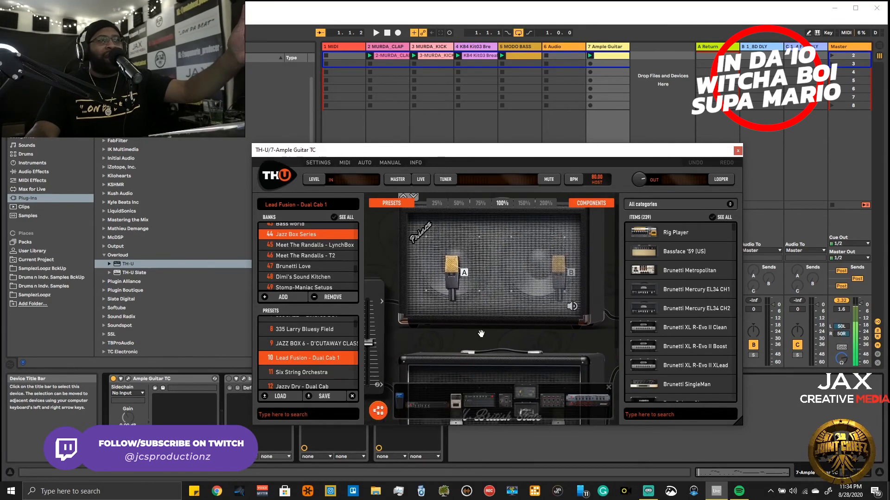
{"action": "left_click_drag", "start_coordinate": [491, 363], "coordinate": [490, 321]}
{"action": "left_click", "coordinate": [517, 405]}
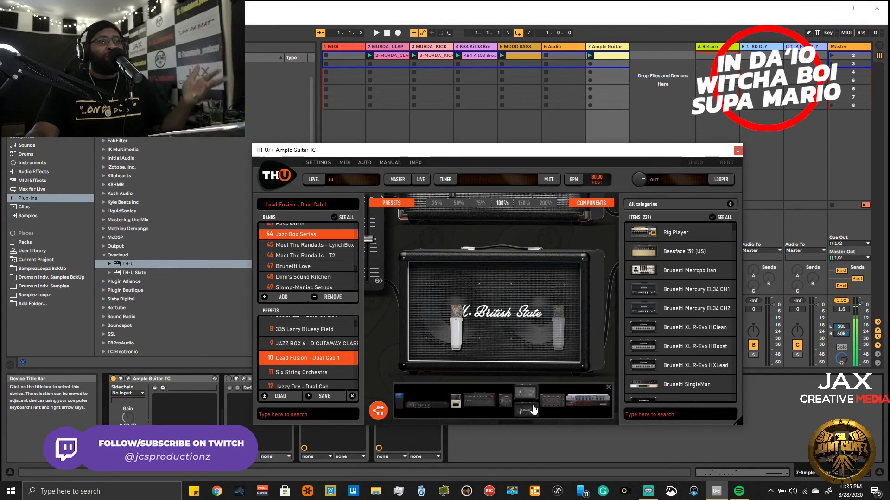
{"action": "left_click", "coordinate": [549, 404]}
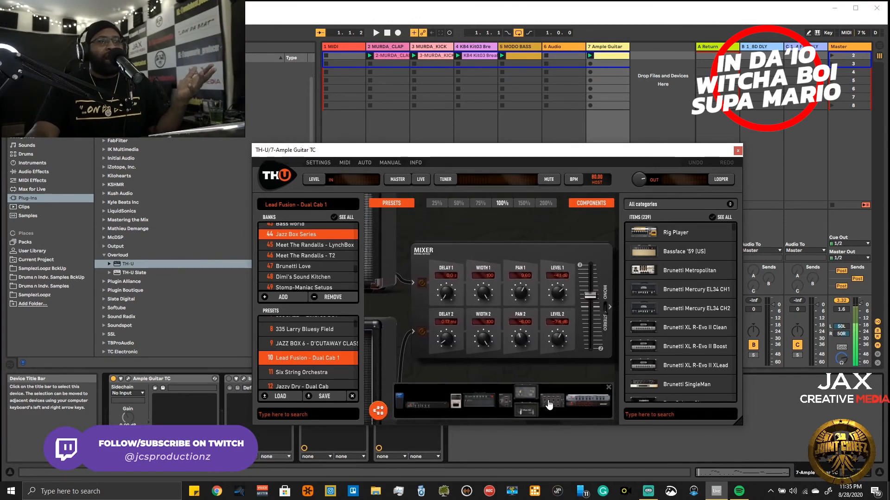
- View TH-U's Digital Delay and Hall Reverb, close its window, and lower the Ample Guitar track's volume to -15.6 dB
{"action": "mouse_move", "coordinate": [549, 405]}
{"action": "left_mouse_down"}
{"action": "mouse_move", "coordinate": [609, 399]}
{"action": "mouse_move", "coordinate": [604, 408]}
{"action": "mouse_move", "coordinate": [562, 402]}
{"action": "left_mouse_up"}
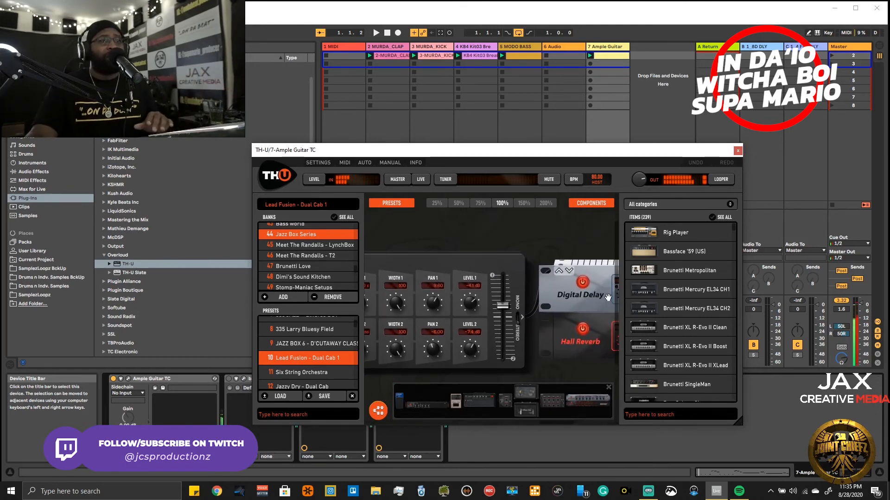
{"action": "left_click", "coordinate": [737, 153]}
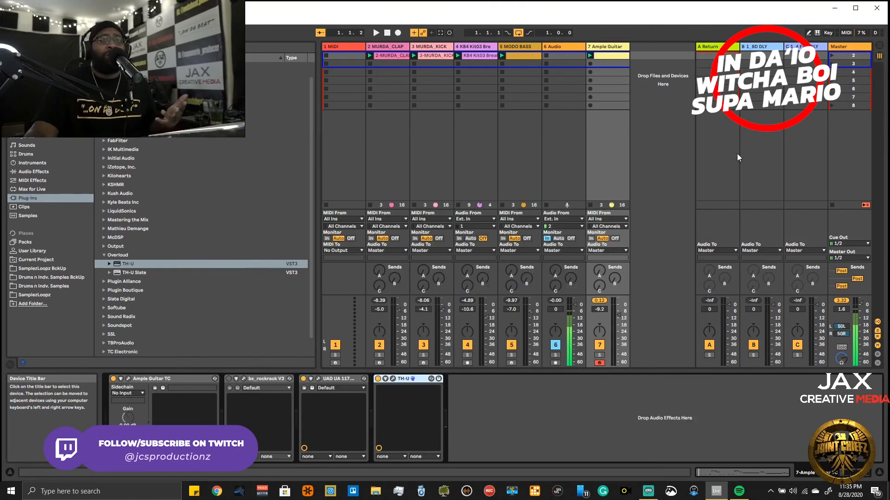
{"action": "left_click_drag", "start_coordinate": [620, 323], "coordinate": [620, 329]}
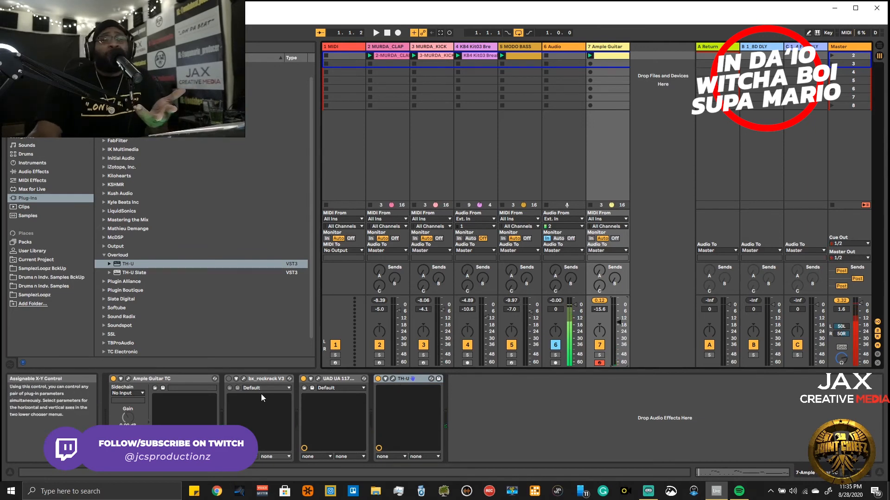
- Compare the guitar sound with bx_rockrack V3 active in place of TH-U, and switch back to TH-U
{"action": "left_click", "coordinate": [378, 379]}
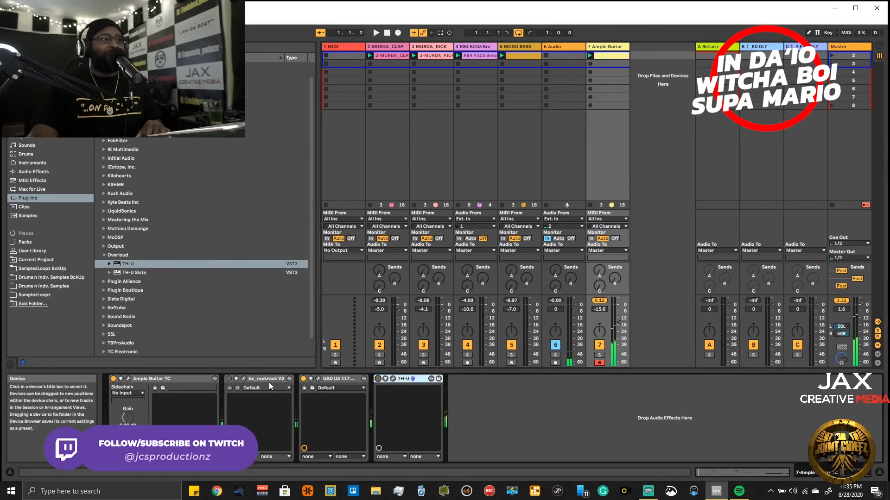
{"action": "left_click", "coordinate": [229, 379]}
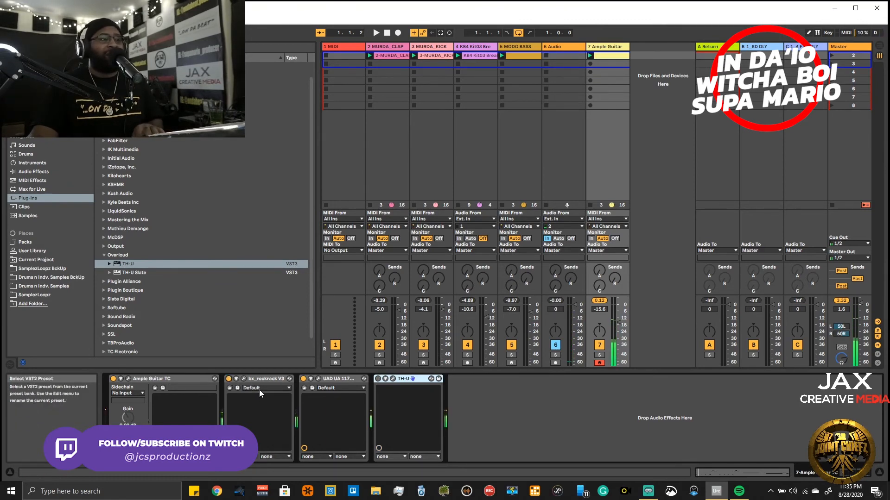
{"action": "left_click", "coordinate": [229, 378]}
{"action": "left_click", "coordinate": [378, 379]}
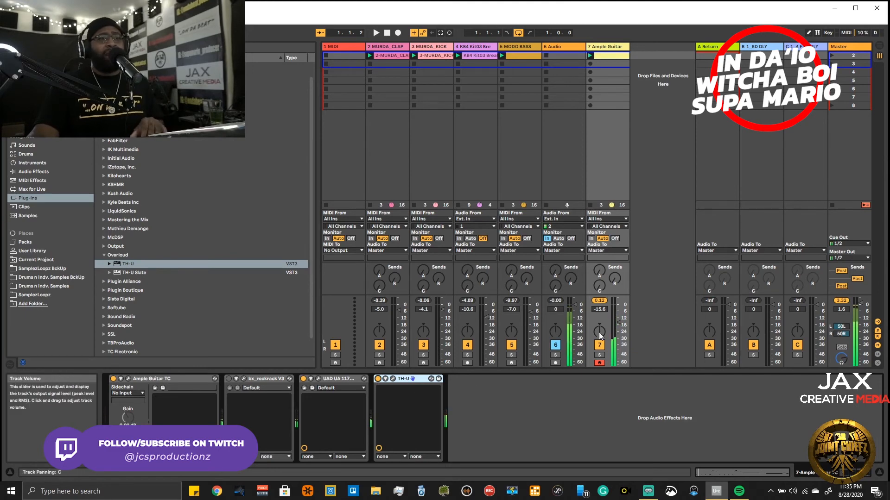
- Lower the Ample Guitar track's volume to -22.5 dB and start playback of the beat
{"action": "left_click_drag", "start_coordinate": [628, 326], "coordinate": [628, 330]}
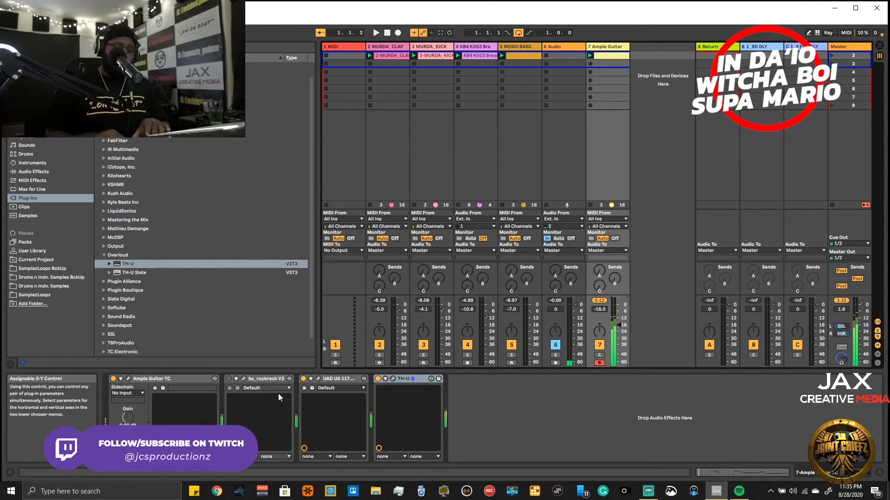
{"action": "key", "text": "space"}
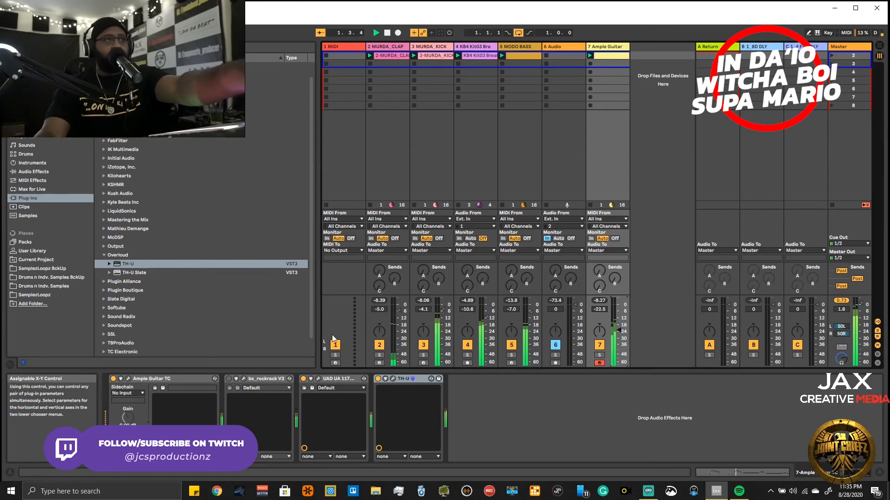
- Adjust the Wet amount of TH-U's hall reverb, close the plug-in window, and bypass TH-U in the guitar chain
{"action": "left_click", "coordinate": [393, 379]}
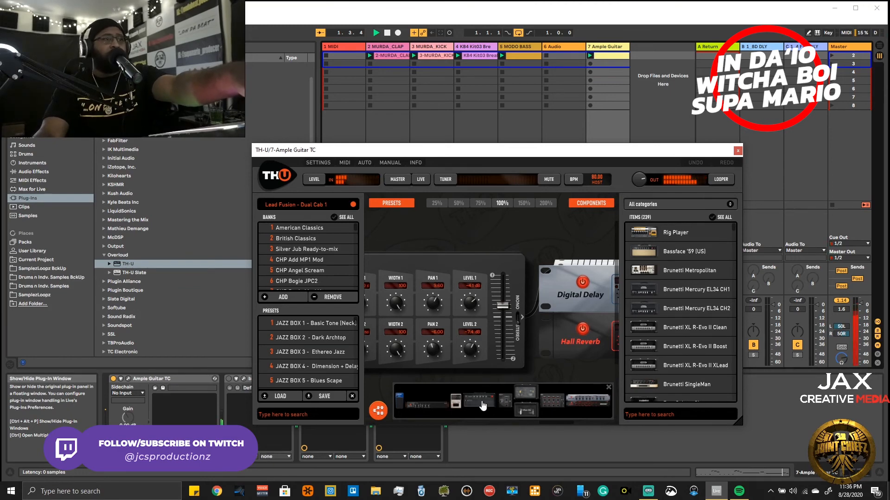
{"action": "left_click", "coordinate": [574, 407]}
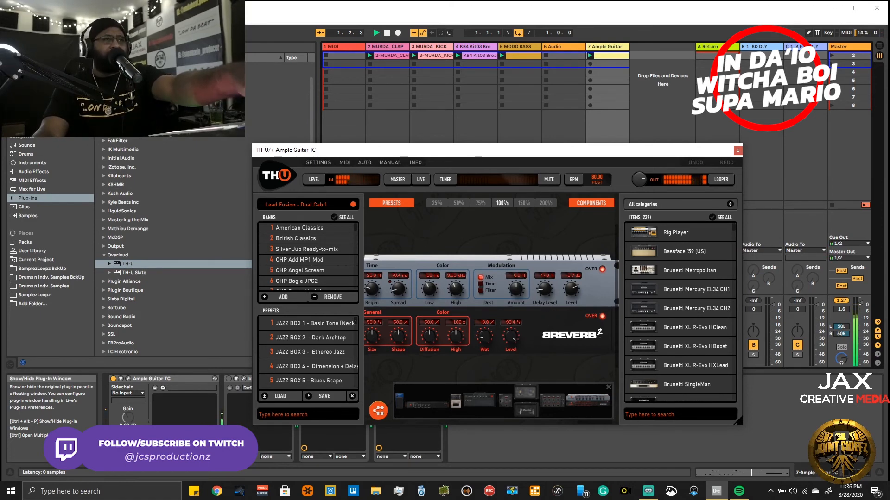
{"action": "left_click_drag", "start_coordinate": [484, 336], "coordinate": [484, 334]}
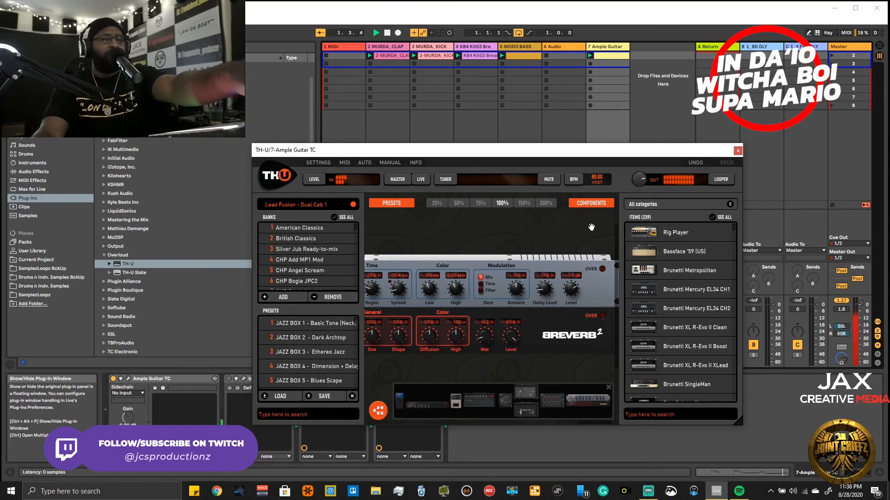
{"action": "left_click", "coordinate": [740, 152]}
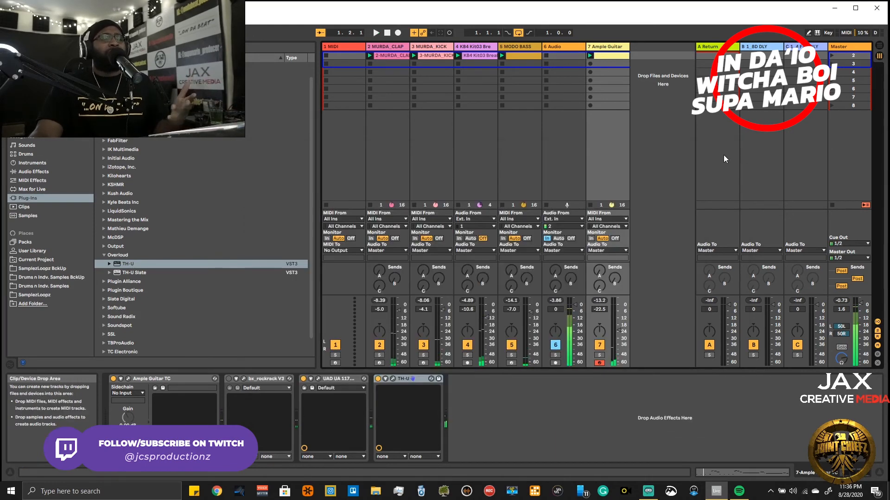
{"action": "left_click", "coordinate": [378, 381]}
- Look through the VST plug-in folders, including the UAD collection, for another guitar amp simulator
{"action": "scroll", "coordinate": [234, 249], "scroll_direction": "up", "scroll_amount": 1}
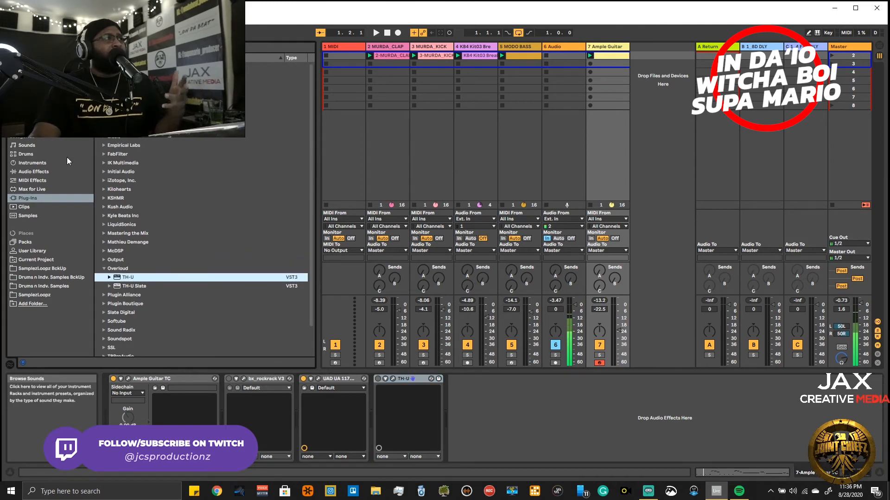
{"action": "left_click", "coordinate": [98, 75]}
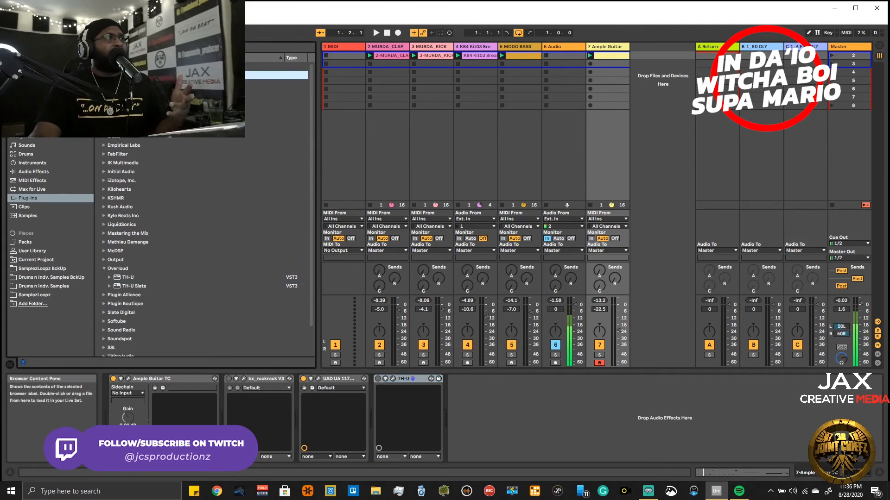
{"action": "left_click", "coordinate": [98, 75]}
{"action": "scroll", "coordinate": [140, 232], "scroll_direction": "down", "scroll_amount": 2}
{"action": "scroll", "coordinate": [139, 232], "scroll_direction": "up", "scroll_amount": 2}
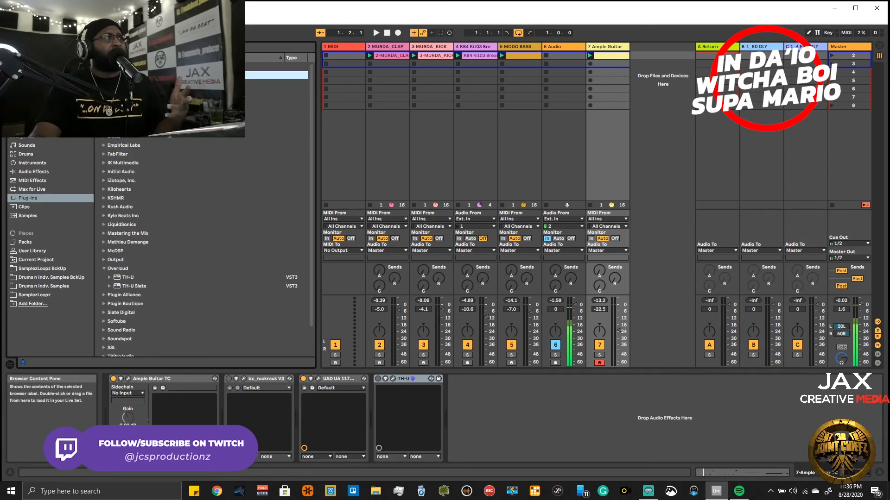
{"action": "left_click", "coordinate": [98, 75]}
{"action": "left_click", "coordinate": [98, 66]}
{"action": "scroll", "coordinate": [166, 176], "scroll_direction": "down", "scroll_amount": 10}
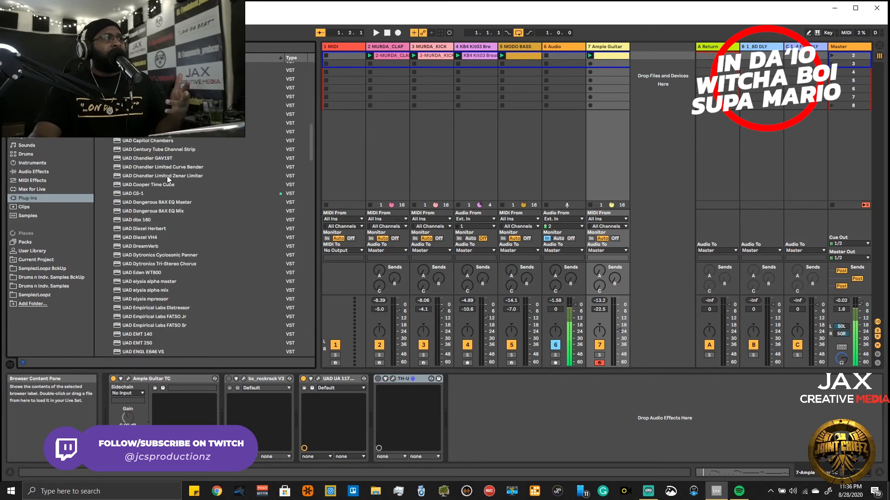
{"action": "scroll", "coordinate": [164, 181], "scroll_direction": "up", "scroll_amount": 6}
{"action": "scroll", "coordinate": [164, 185], "scroll_direction": "up", "scroll_amount": 10}
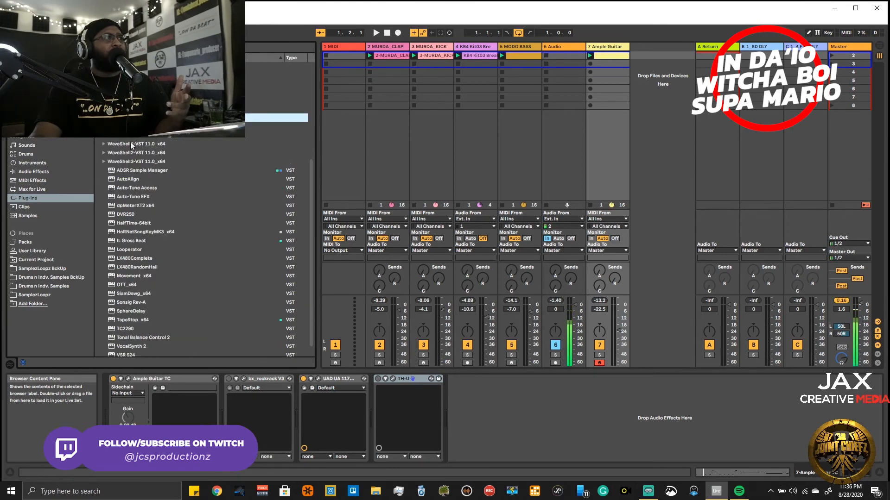
- Look through the Waves plug-in list, past the CLA and GTR entries, to the PRS amps
{"action": "scroll", "coordinate": [147, 167], "scroll_direction": "up", "scroll_amount": 10}
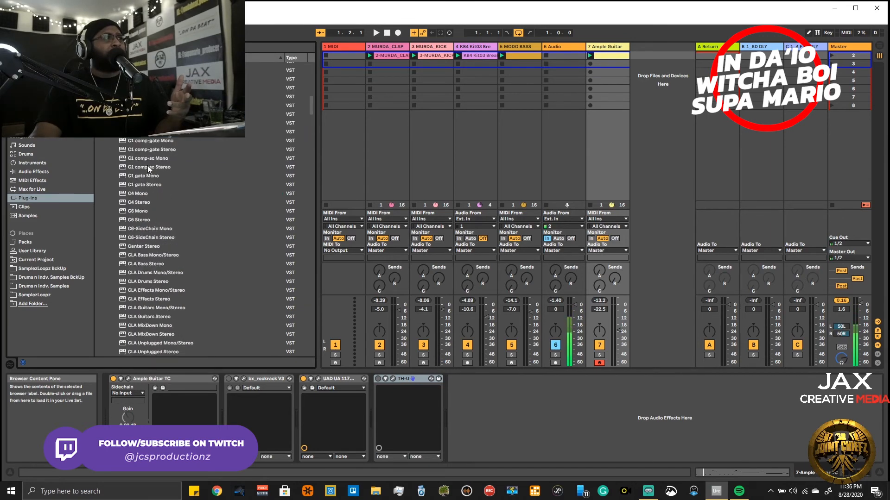
{"action": "scroll", "coordinate": [147, 167], "scroll_direction": "down", "scroll_amount": 10}
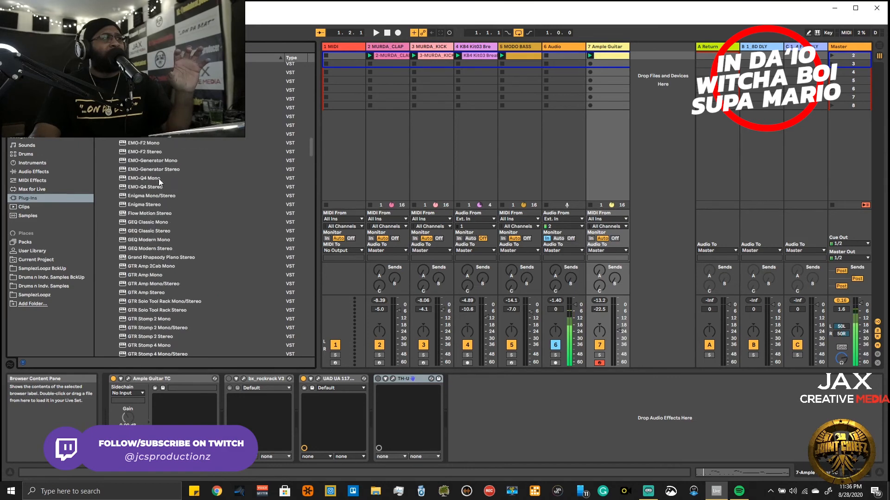
{"action": "scroll", "coordinate": [160, 181], "scroll_direction": "down", "scroll_amount": 6}
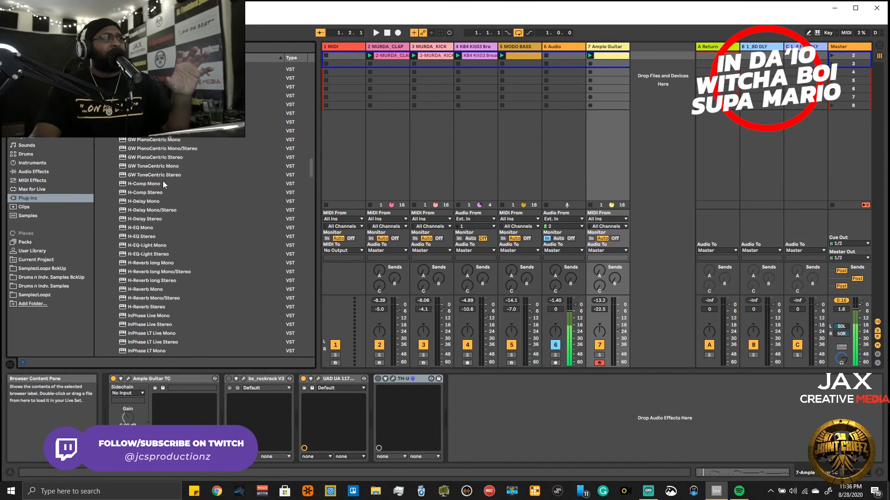
{"action": "scroll", "coordinate": [163, 183], "scroll_direction": "up", "scroll_amount": 6}
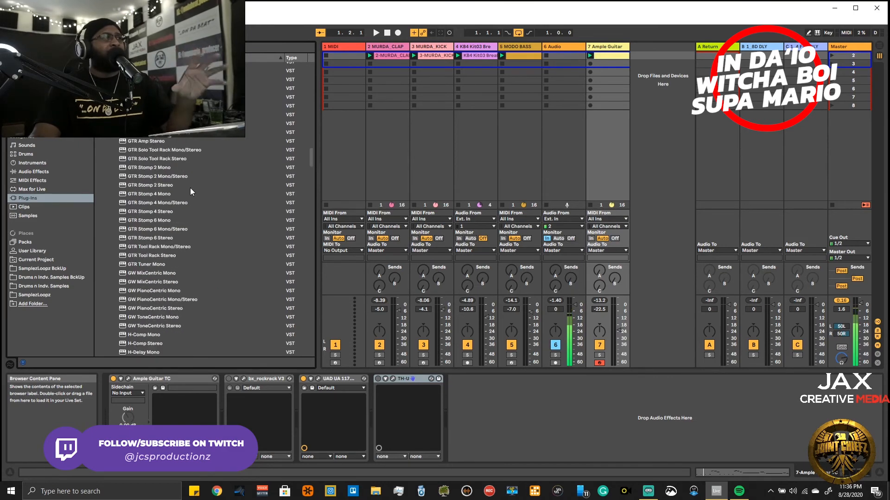
{"action": "left_click_drag", "start_coordinate": [313, 156], "coordinate": [309, 260]}
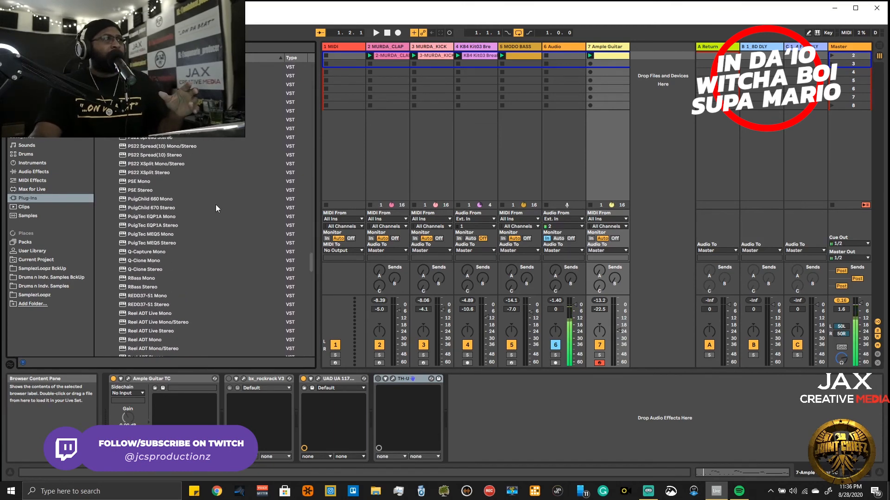
{"action": "left_click_drag", "start_coordinate": [311, 270], "coordinate": [312, 265]}
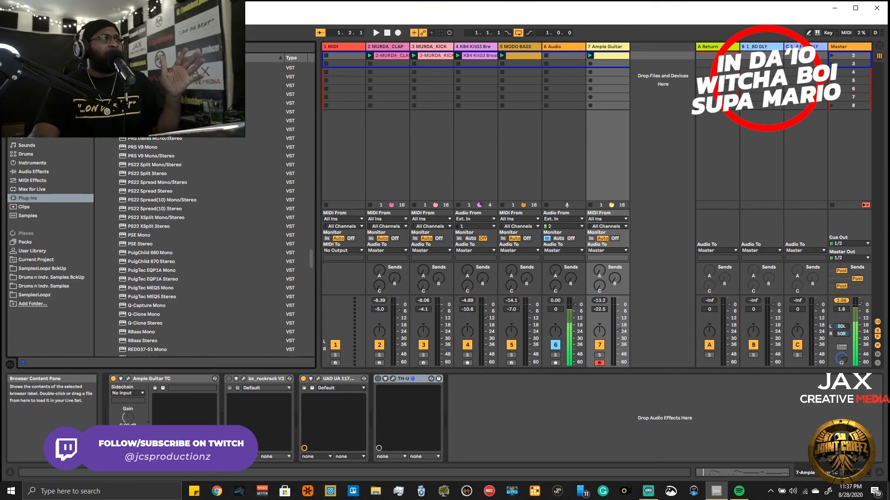
- Add PRS Dallas Mono/Stereo to the Ample Guitar device chain and move the UAD 1176 compressor behind it
{"action": "left_click_drag", "start_coordinate": [158, 138], "coordinate": [472, 412]}
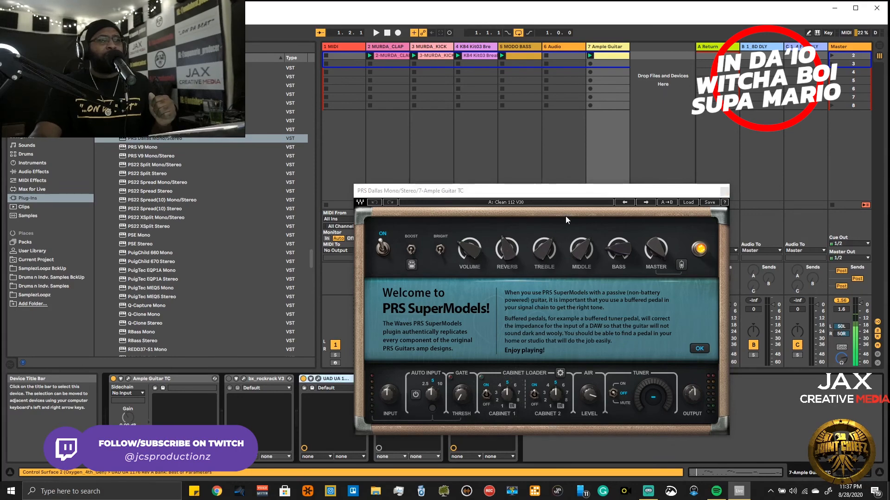
{"action": "left_click_drag", "start_coordinate": [560, 196], "coordinate": [597, 77]}
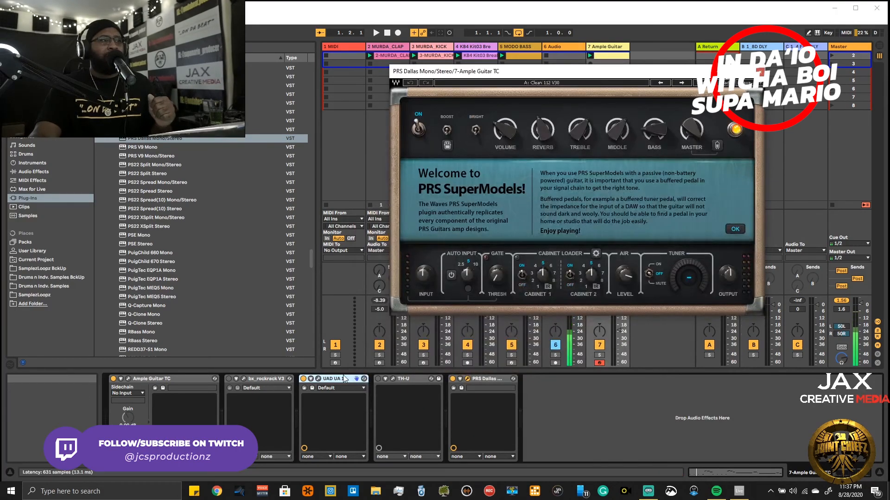
{"action": "left_click_drag", "start_coordinate": [518, 393], "coordinate": [535, 393]}
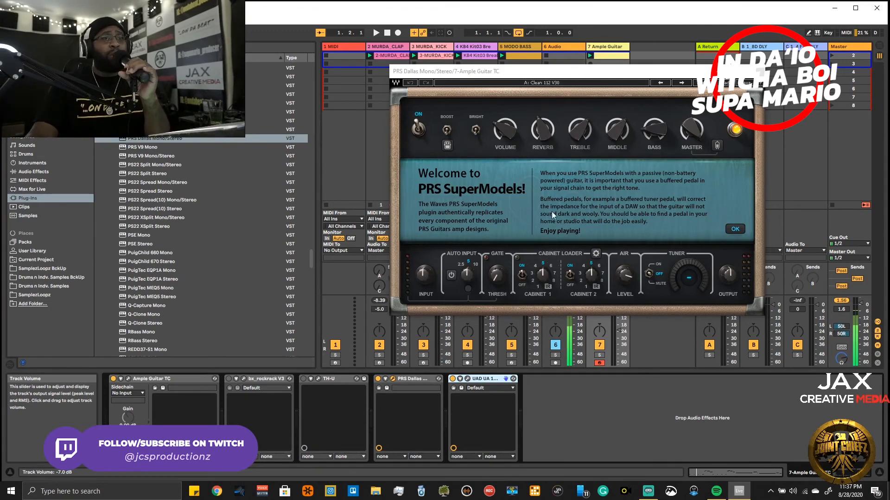
- Dismiss the PRS SuperModels welcome message, load the Clean Air Spread preset, and raise the amp's Output level
{"action": "left_click", "coordinate": [735, 229]}
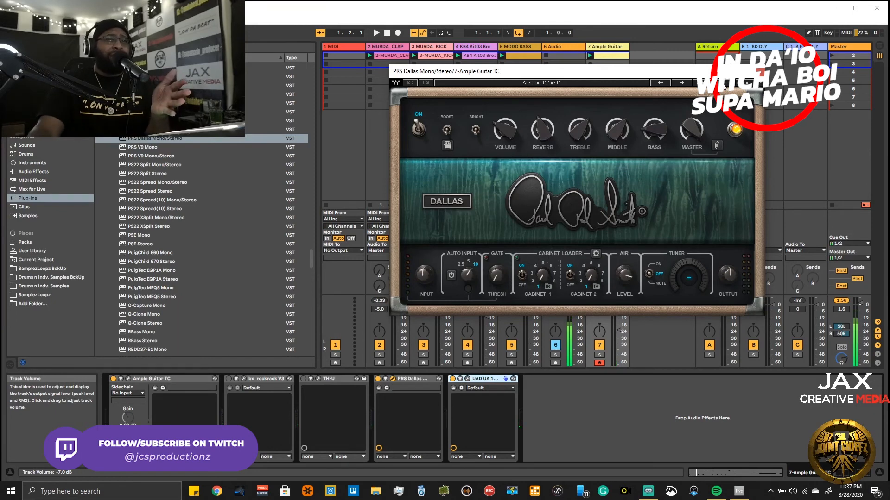
{"action": "left_click", "coordinate": [724, 84]}
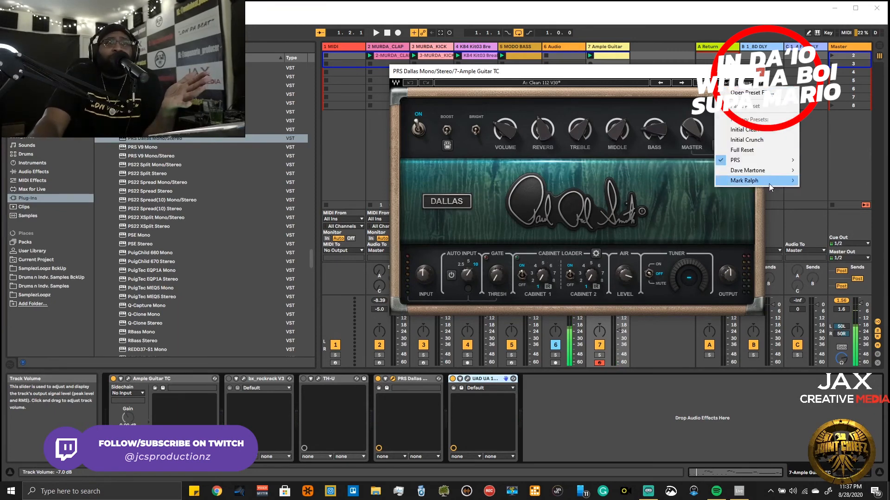
{"action": "mouse_move", "coordinate": [788, 181]}
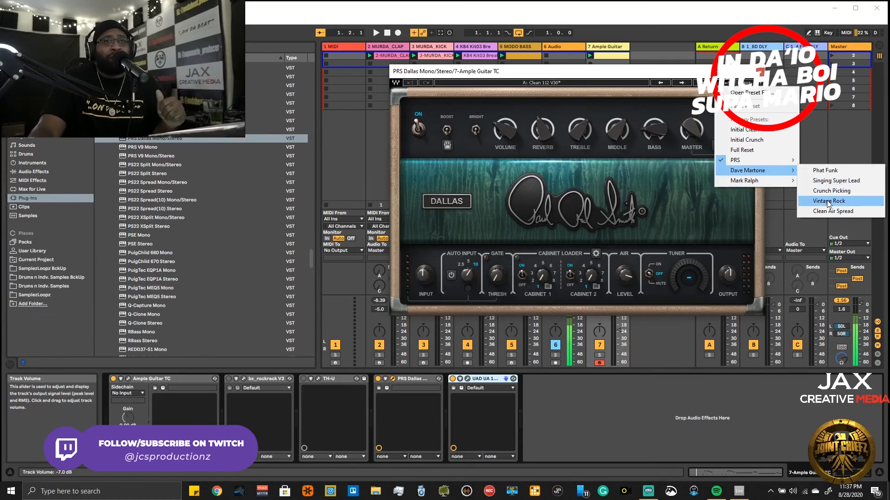
{"action": "left_click", "coordinate": [833, 212]}
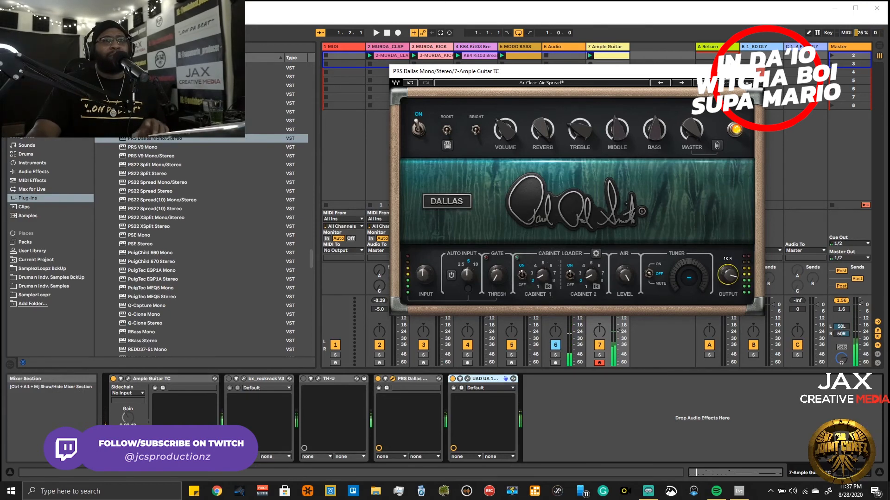
{"action": "left_click_drag", "start_coordinate": [728, 275], "coordinate": [728, 275]}
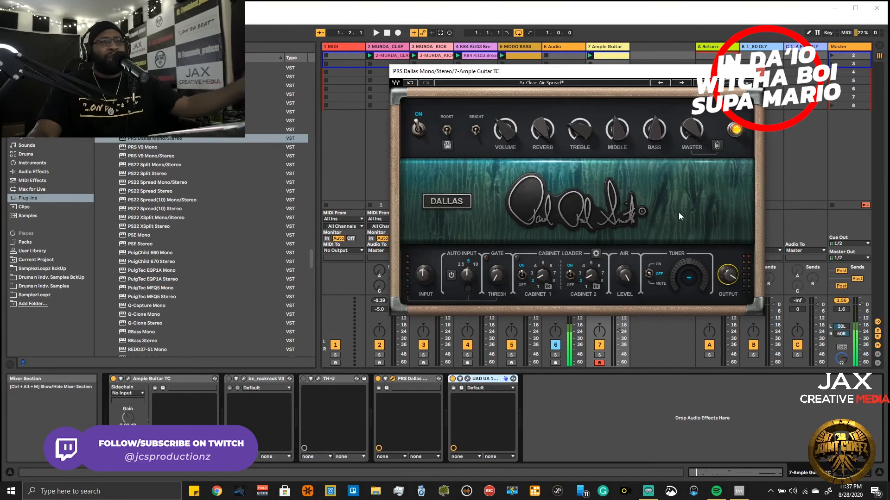
- Play the beat with the PRS Dallas amp, bypass the UAD 1176, and lower the Ample Guitar track's volume to -27.0 dB
{"action": "left_click_drag", "start_coordinate": [669, 74], "coordinate": [445, 52]}
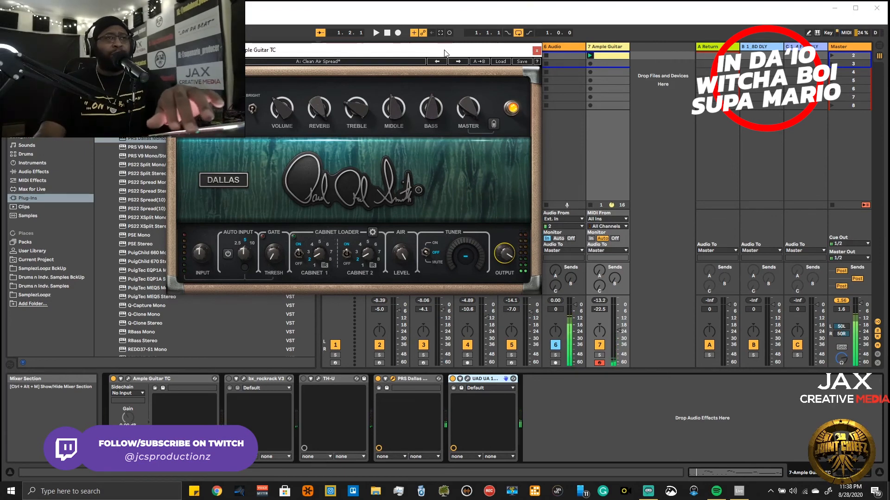
{"action": "key", "text": "space"}
{"action": "left_click_drag", "start_coordinate": [618, 330], "coordinate": [619, 326]}
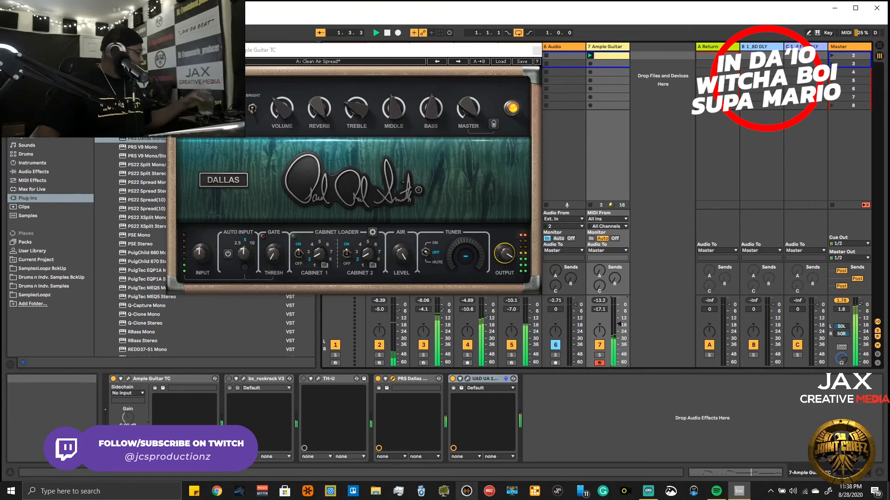
{"action": "left_click", "coordinate": [453, 380]}
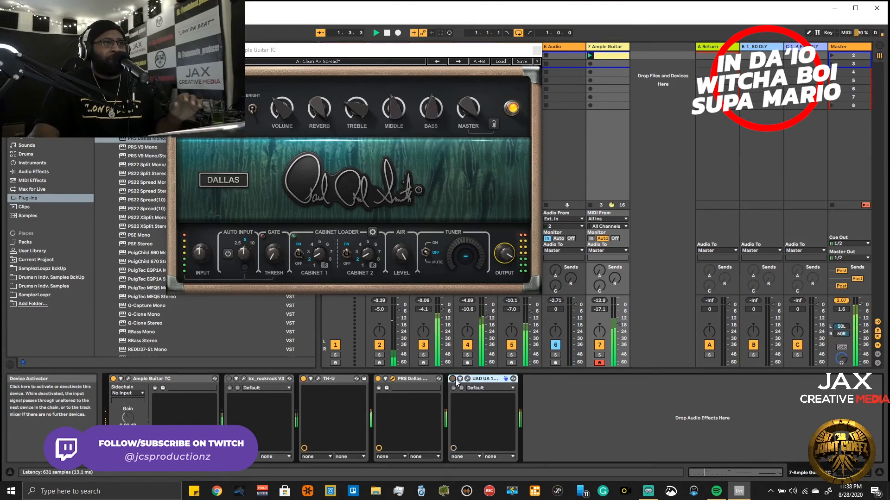
{"action": "left_click_drag", "start_coordinate": [619, 325], "coordinate": [618, 334]}
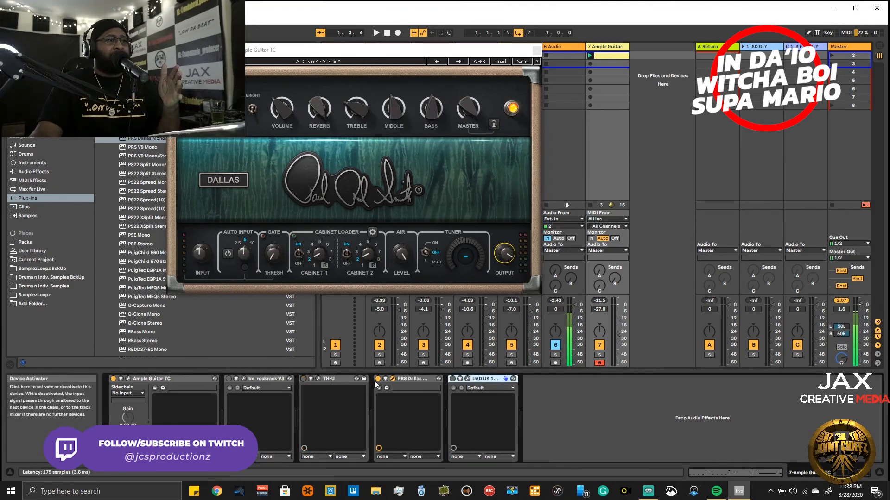
- Reactivate the UAD 1176 on the Ample Guitar track, play the beat, and raise the track's volume to -17.0 dB
{"action": "left_click", "coordinate": [409, 379]}
{"action": "left_click", "coordinate": [453, 379]}
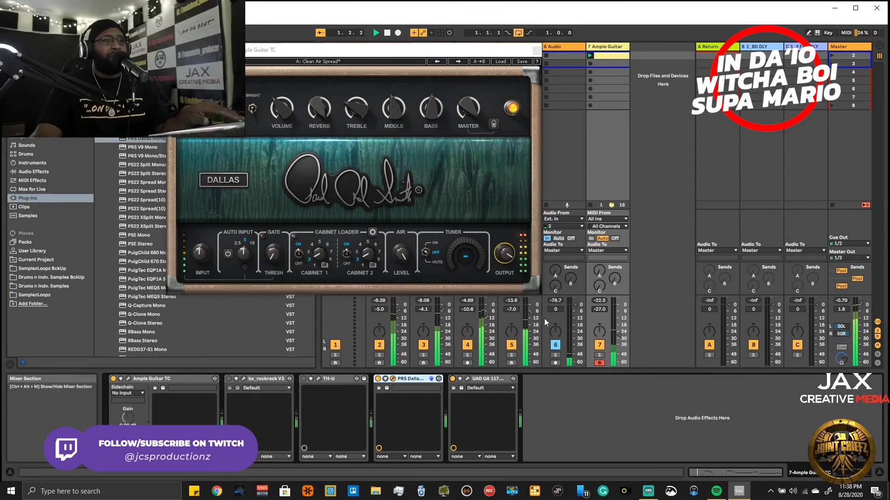
{"action": "left_click_drag", "start_coordinate": [619, 336], "coordinate": [619, 328]}
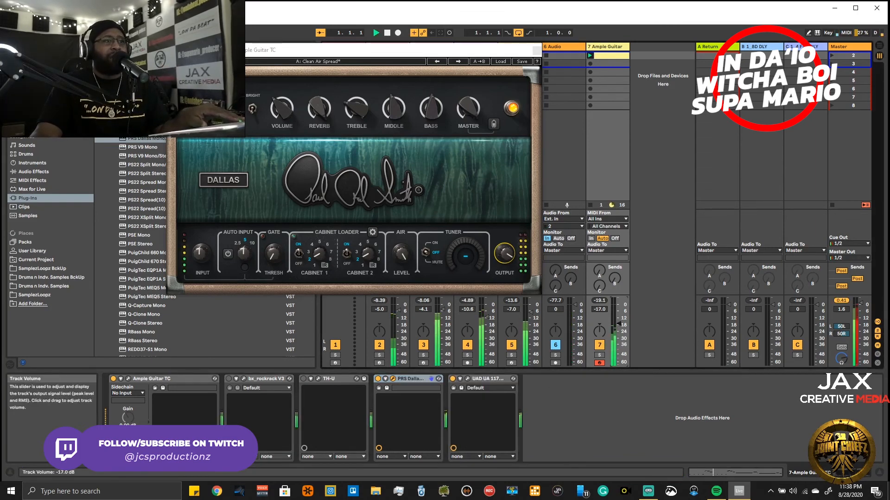
- Compare amps during playback by swapping the active device from PRS Dallas to TH-U and on to bx_rockrack V3
{"action": "left_click", "coordinate": [378, 378]}
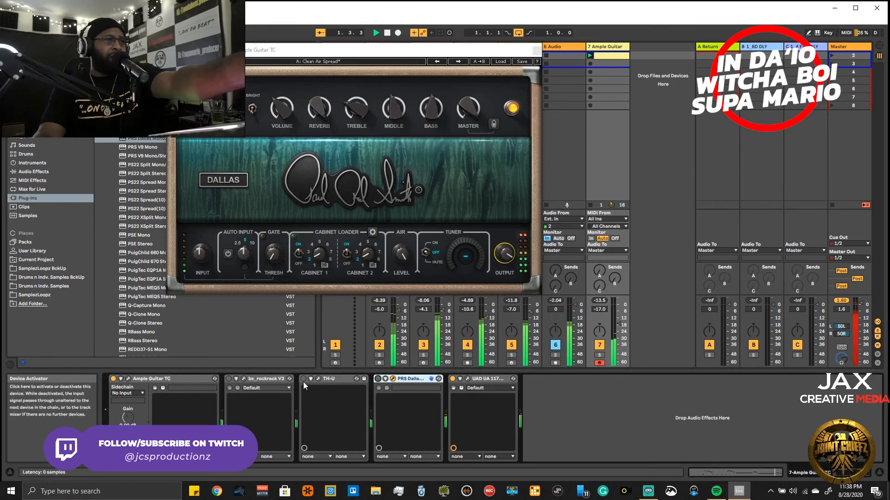
{"action": "left_click", "coordinate": [303, 379]}
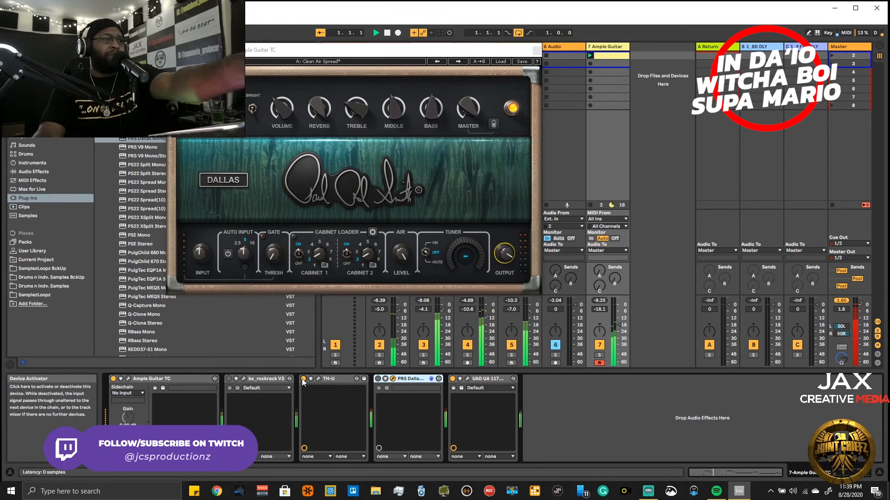
{"action": "right_click", "coordinate": [302, 380]}
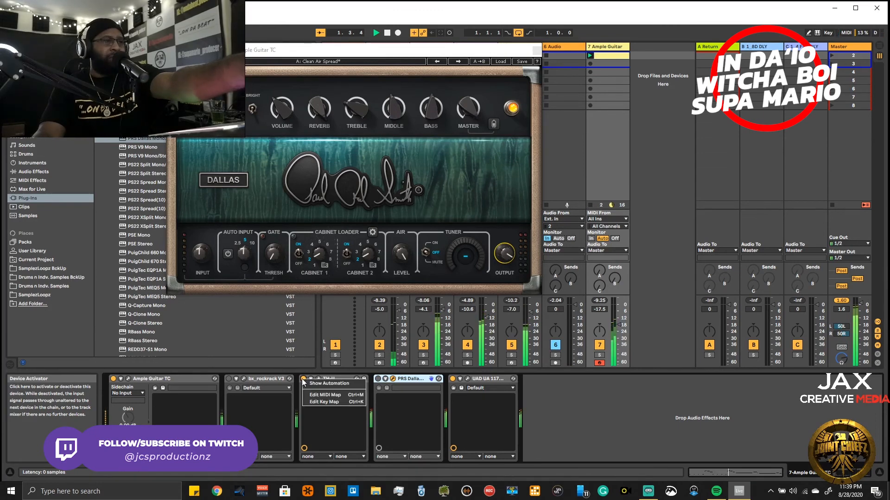
{"action": "left_click", "coordinate": [558, 399]}
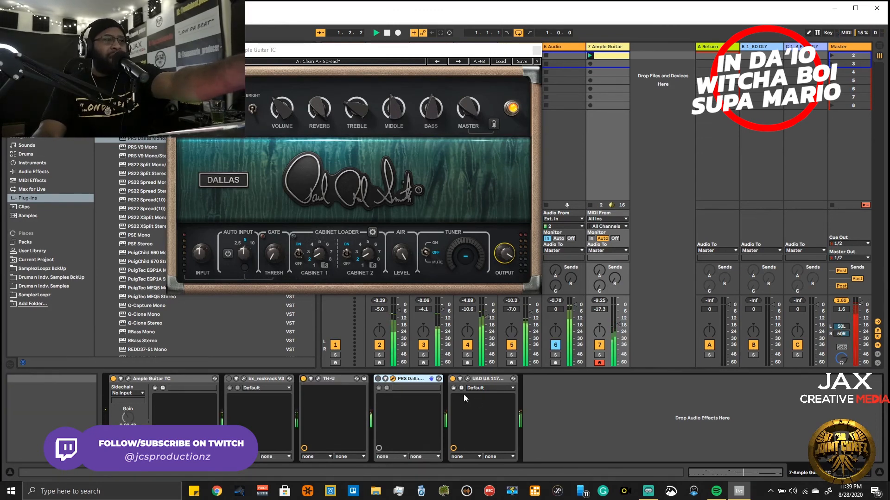
{"action": "left_click", "coordinate": [230, 378]}
{"action": "left_click", "coordinate": [303, 379]}
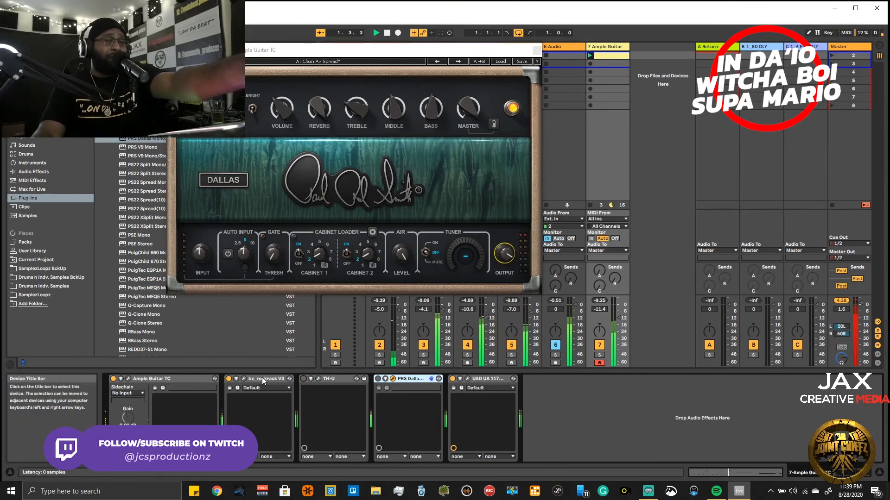
- Open the bx_rockrack V3 window, raise the delay Mix to 39.8%, and close it again
{"action": "left_click", "coordinate": [242, 378]}
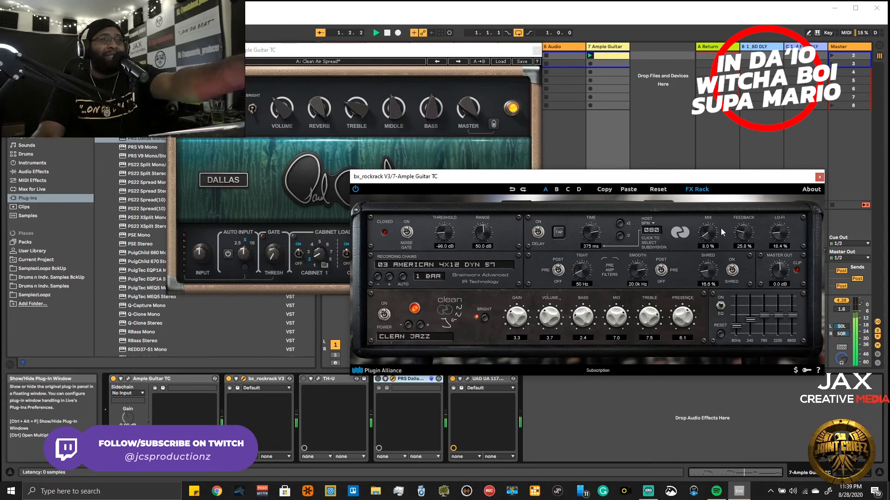
{"action": "left_click_drag", "start_coordinate": [718, 218], "coordinate": [715, 225]}
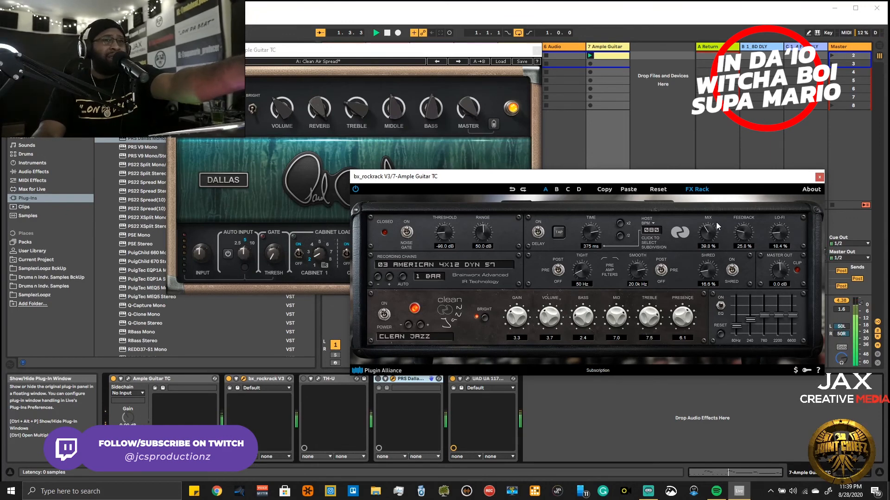
{"action": "left_click", "coordinate": [819, 177]}
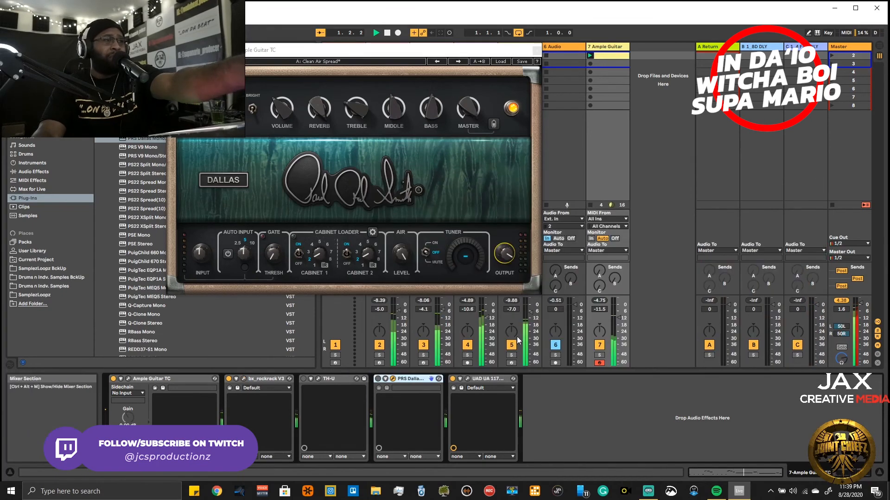
- Bypass bx_rockrack V3 and TH-U and reactivate the PRS Dallas amp on the Ample Guitar track
{"action": "left_click", "coordinate": [228, 380]}
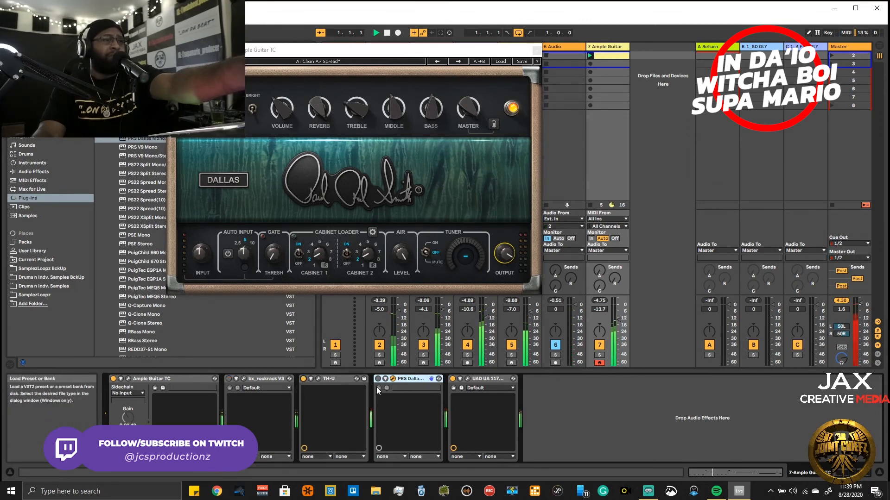
{"action": "left_click", "coordinate": [304, 379]}
{"action": "left_click", "coordinate": [378, 379]}
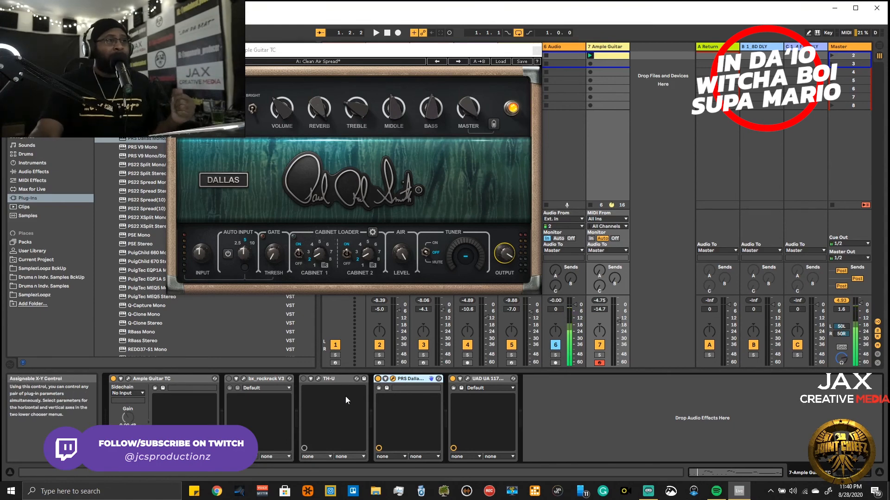
- Cut TH-U and bx_rockrack V3 out of the Ample Guitar device chain and close the PRS Dallas window
{"action": "right_click", "coordinate": [336, 379]}
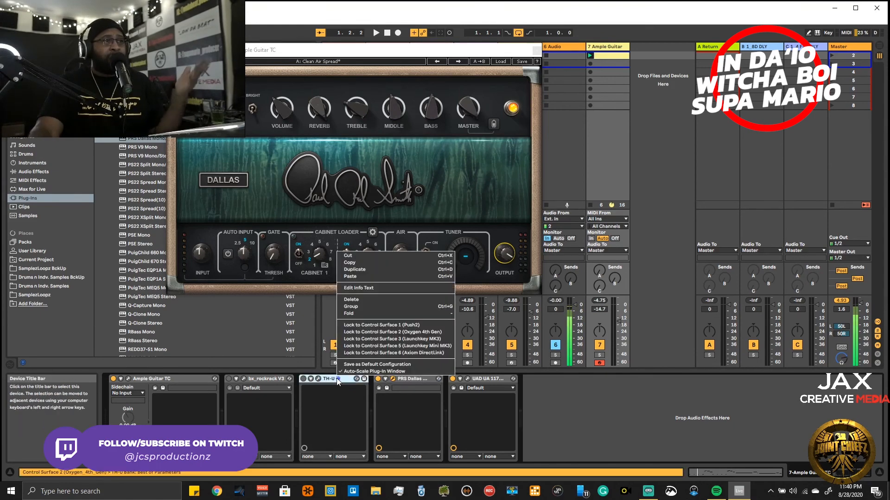
{"action": "left_click", "coordinate": [349, 255]}
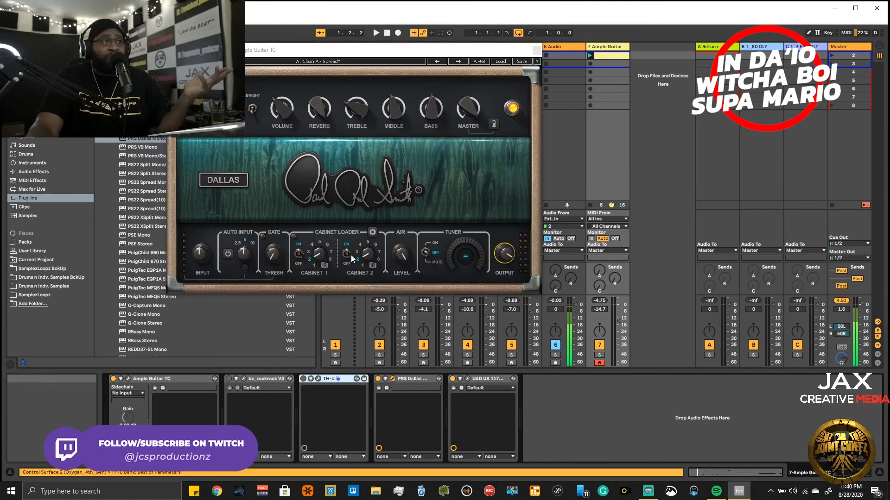
{"action": "right_click", "coordinate": [258, 379]}
{"action": "left_click", "coordinate": [270, 252]}
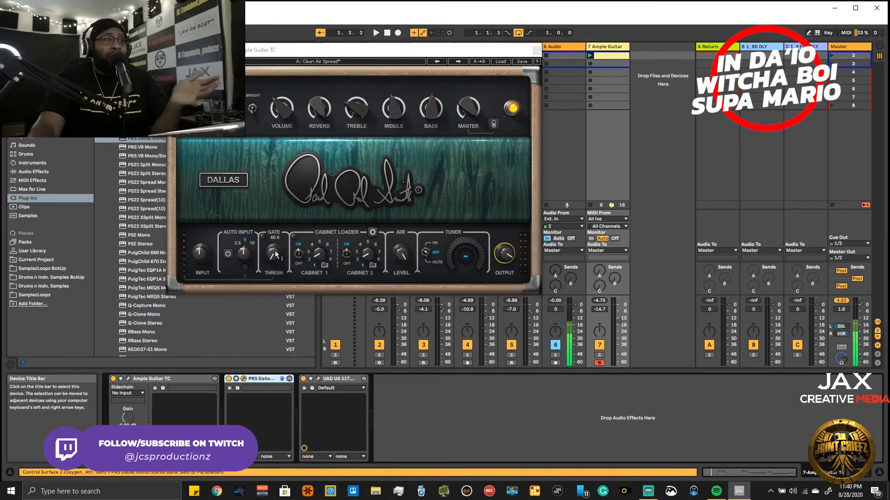
{"action": "left_click", "coordinate": [535, 50]}
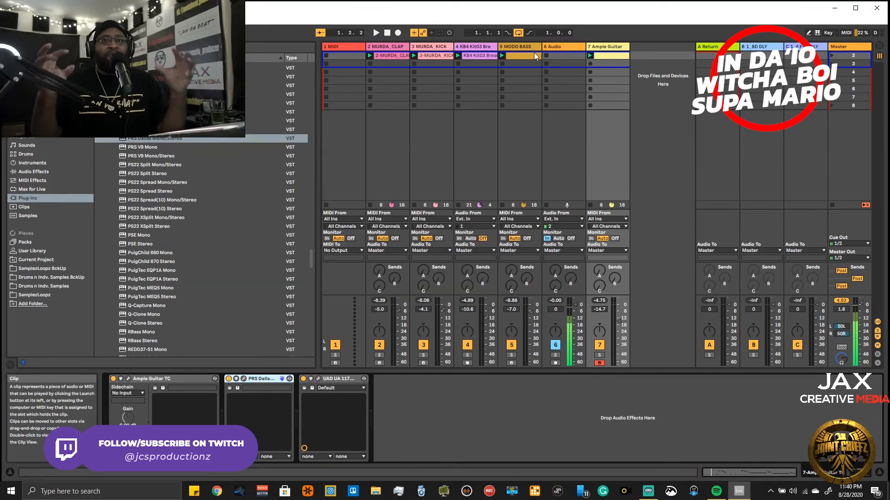
- Play the beat and lower the Ample Guitar track's volume to -17.6 dB
{"action": "key", "text": "space"}
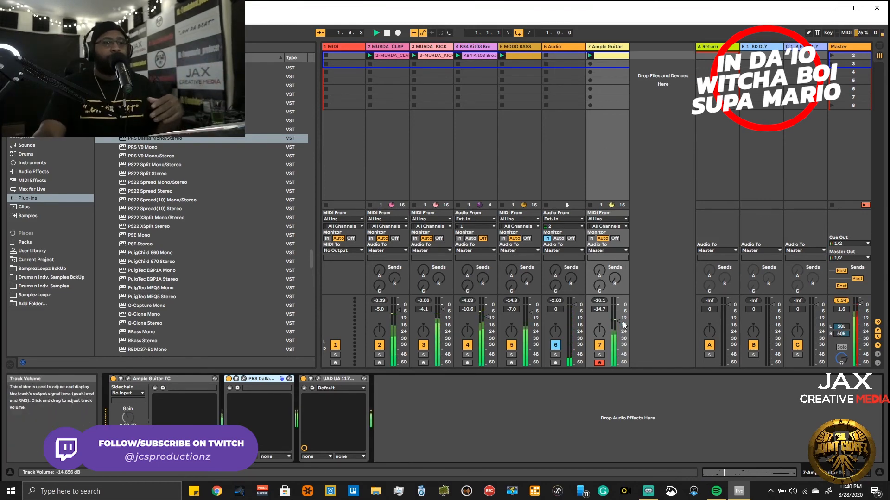
{"action": "scroll", "coordinate": [624, 325], "scroll_direction": "down", "scroll_amount": 3}
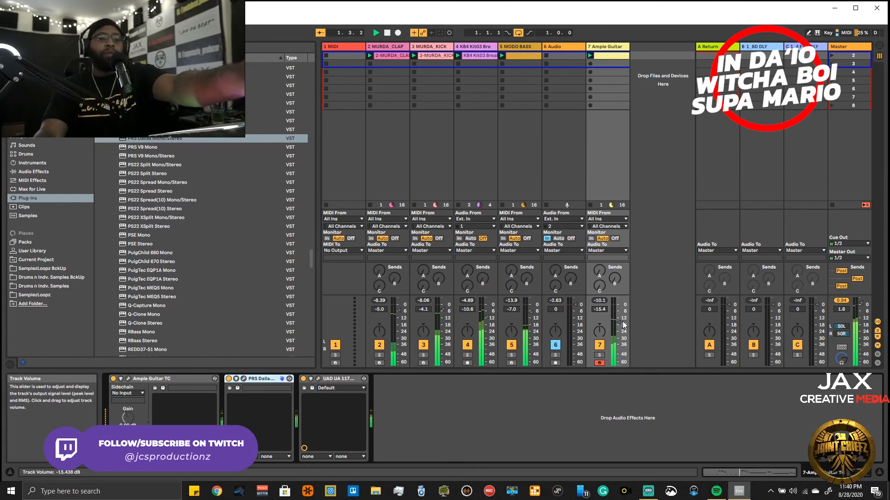
{"action": "scroll", "coordinate": [624, 326], "scroll_direction": "down", "scroll_amount": 1}
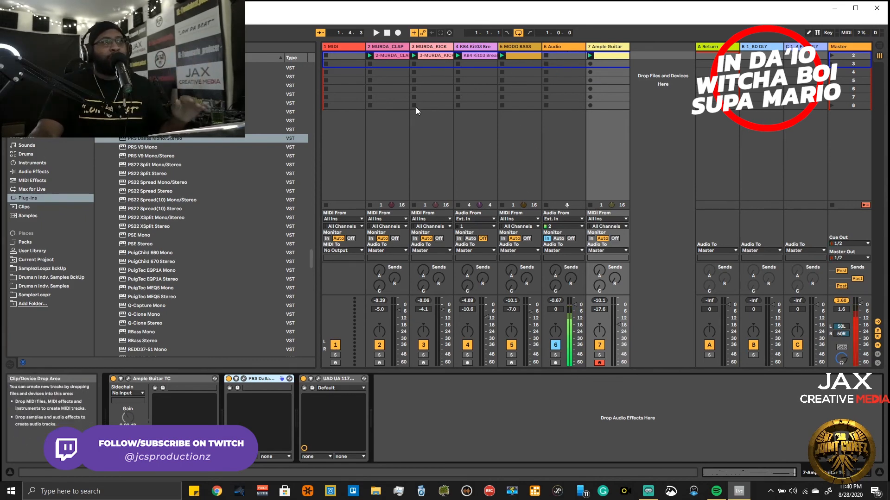
- Solo the KB4 Kit03 break, Ample Guitar and 6 Audio tracks
{"action": "left_click", "coordinate": [467, 355]}
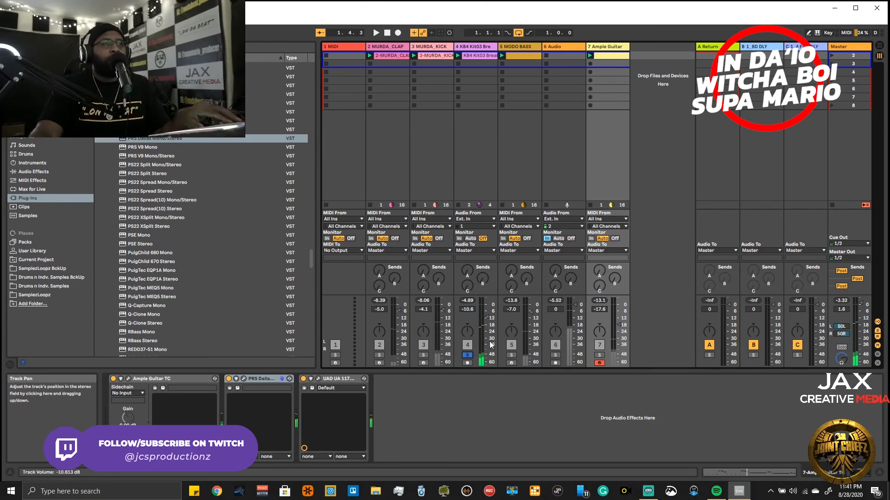
{"action": "left_click", "coordinate": [598, 356], "text": "ctrl"}
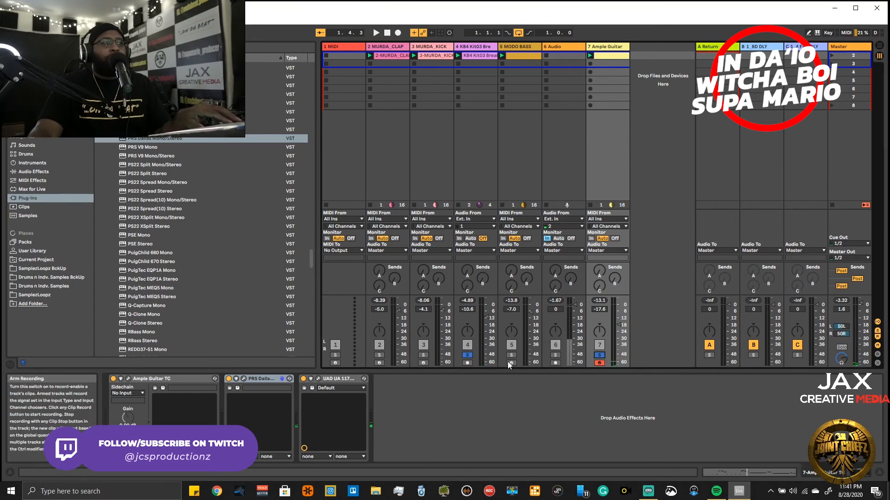
{"action": "left_click", "coordinate": [555, 355], "text": "ctrl"}
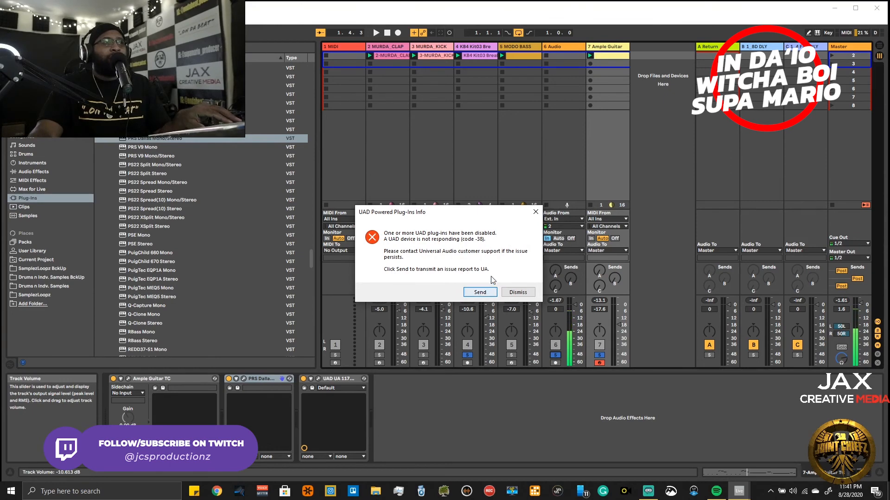
- Send the UAD issue report and remove the UAD 1176 compressor from the Ample Guitar device chain
{"action": "left_click", "coordinate": [481, 293]}
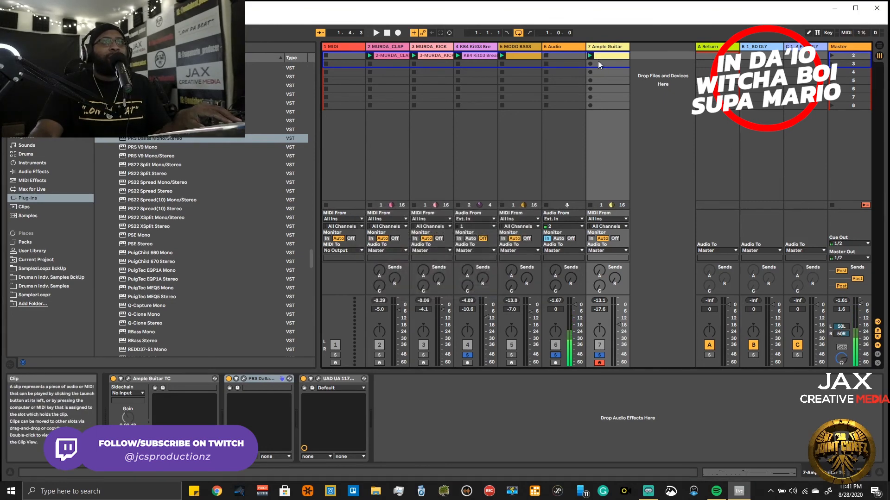
{"action": "right_click", "coordinate": [342, 379]}
{"action": "left_click", "coordinate": [361, 247]}
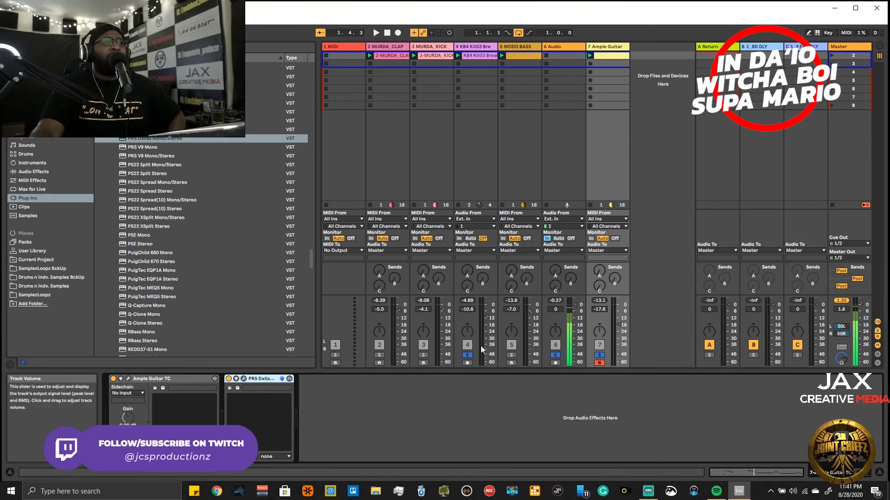
- Play with Ample Guitar taken out of solo, and toggle Auto Filter on the KB4 Kit03 break to compare, leaving it bypassed
{"action": "key", "text": "space"}
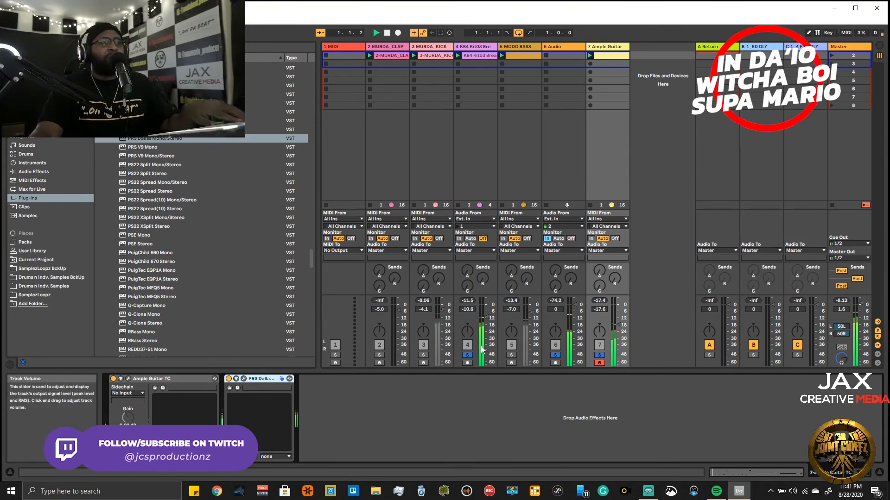
{"action": "left_click", "coordinate": [600, 355]}
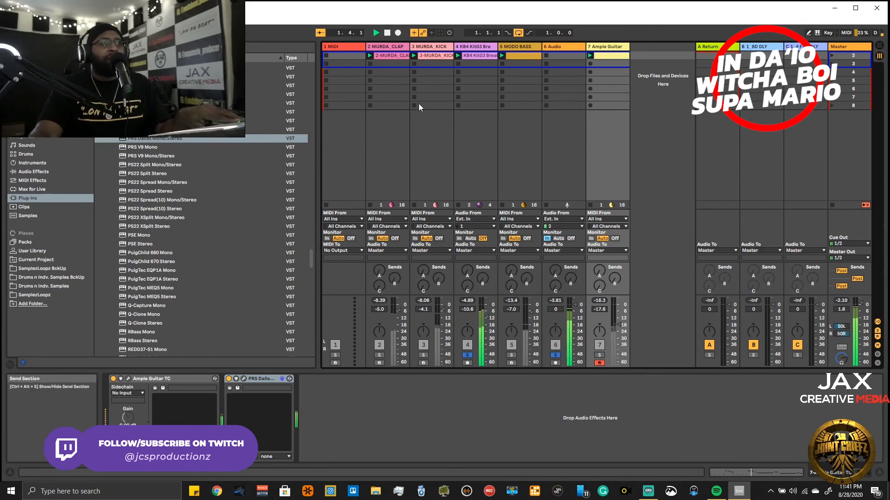
{"action": "left_click", "coordinate": [463, 54]}
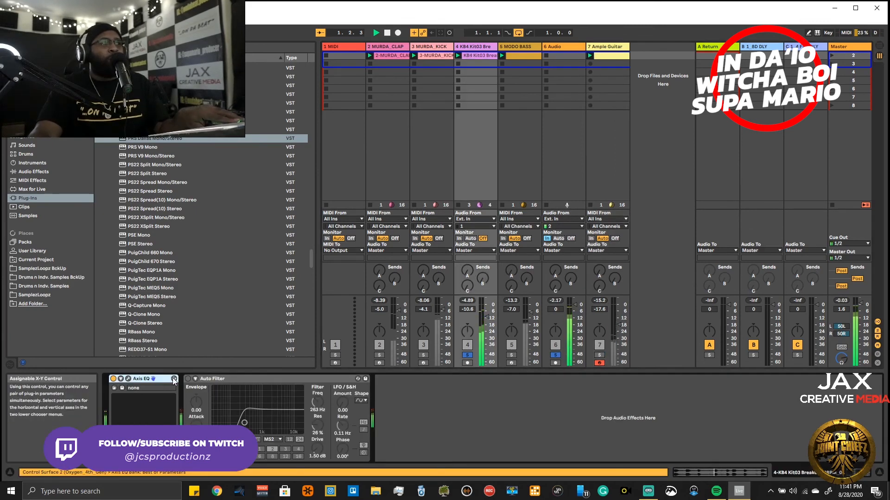
{"action": "left_click", "coordinate": [188, 379]}
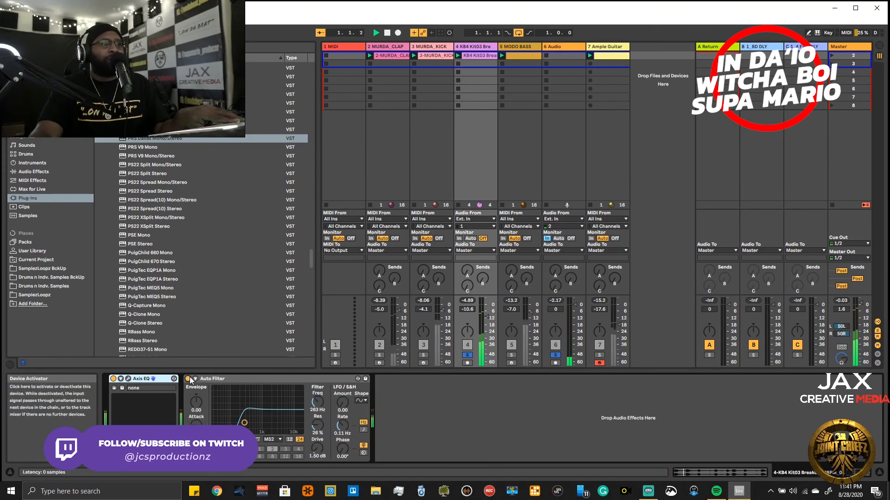
{"action": "left_click", "coordinate": [466, 355]}
{"action": "left_click", "coordinate": [467, 355]}
{"action": "left_click", "coordinate": [188, 379]}
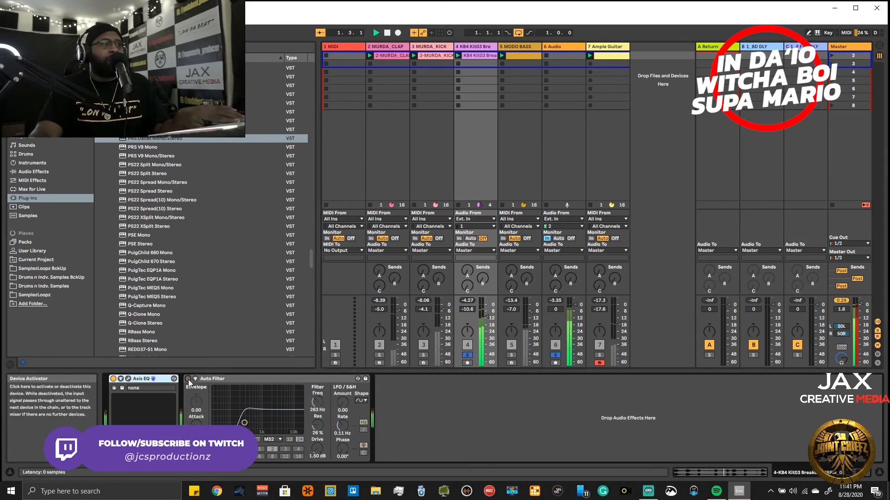
- Open Axis EQ on the KB4 Kit03 break and adjust the gain of one of its lower bands
{"action": "left_click", "coordinate": [128, 379]}
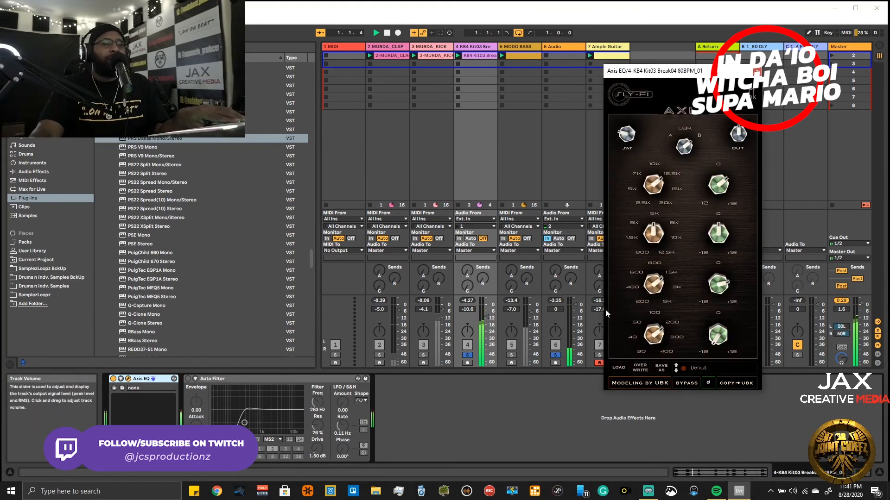
{"action": "left_click_drag", "start_coordinate": [708, 302], "coordinate": [709, 286]}
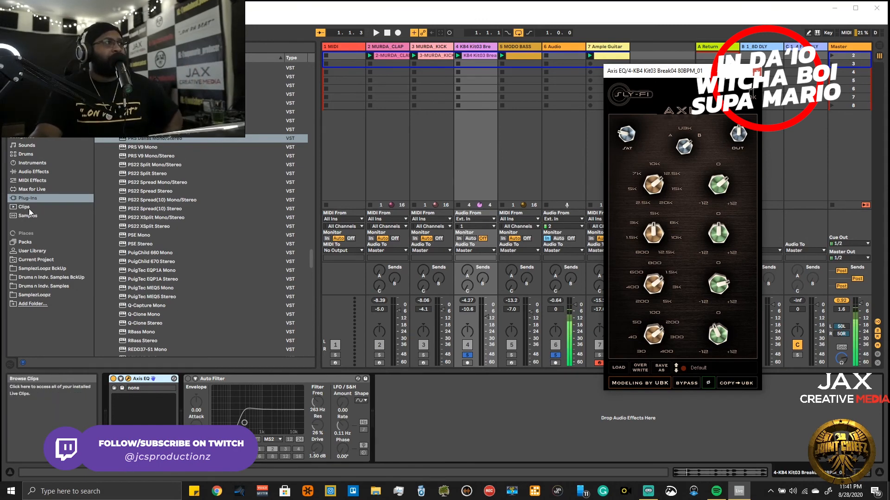
- Load bx_rockrack V3 from the Legit PluginAlliance folder onto the KB4 Kit03 break between Axis EQ and Auto Filter
{"action": "scroll", "coordinate": [202, 170], "scroll_direction": "up", "scroll_amount": 20}
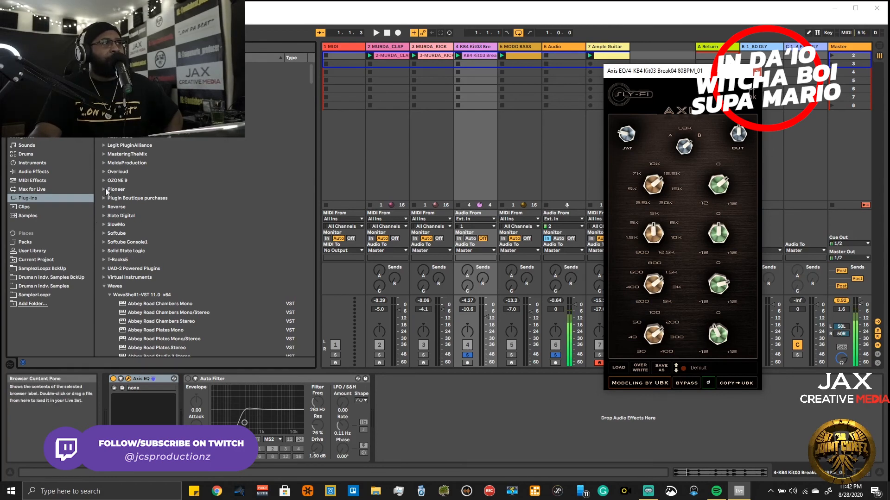
{"action": "left_click", "coordinate": [107, 145]}
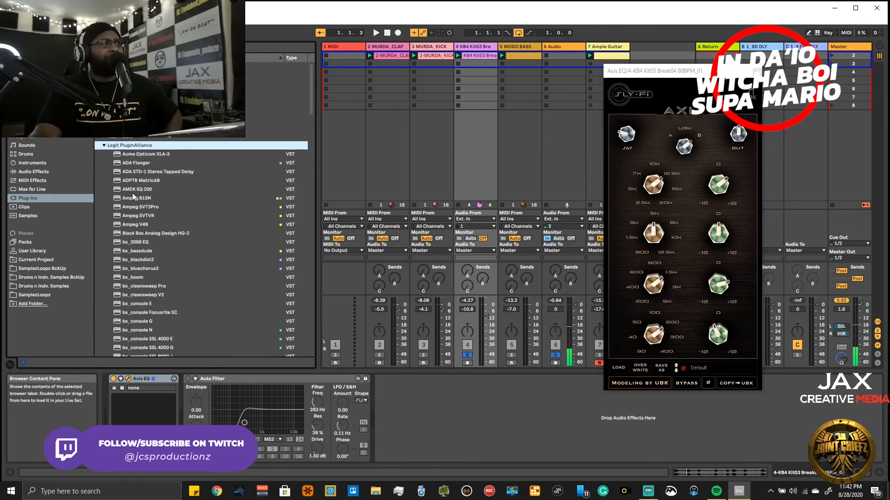
{"action": "scroll", "coordinate": [132, 200], "scroll_direction": "down", "scroll_amount": 3}
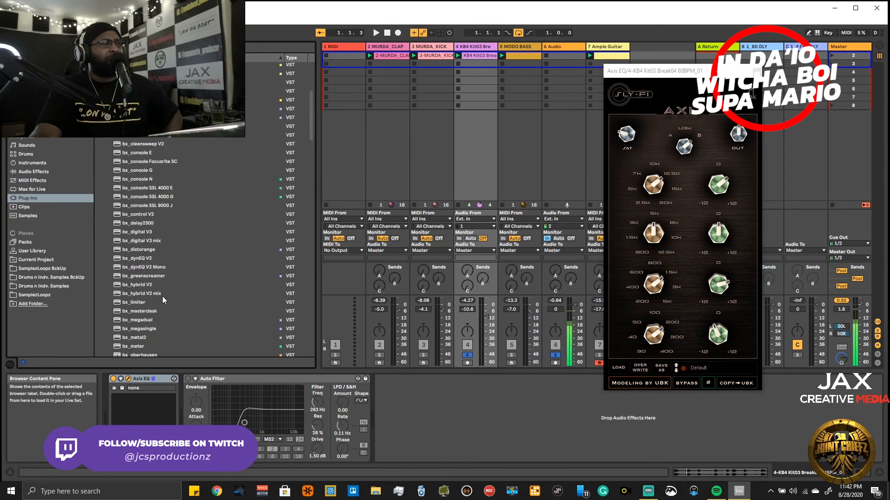
{"action": "scroll", "coordinate": [157, 308], "scroll_direction": "down", "scroll_amount": 5}
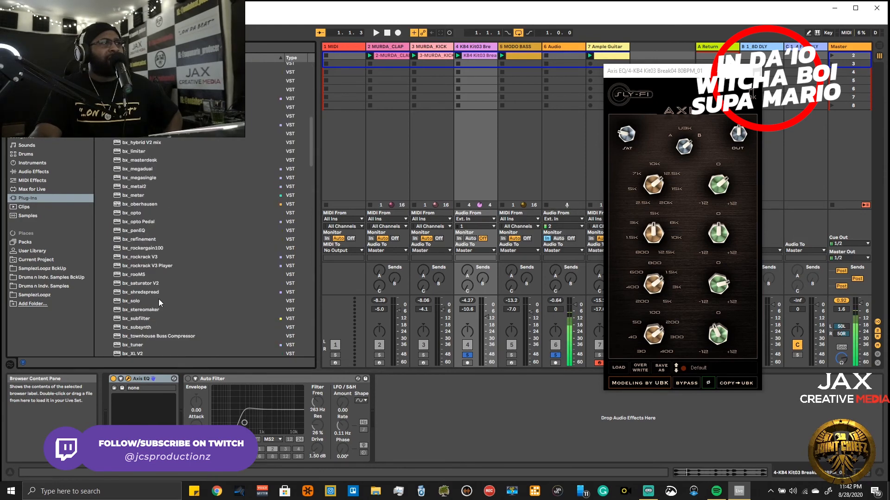
{"action": "left_click_drag", "start_coordinate": [149, 263], "coordinate": [212, 397]}
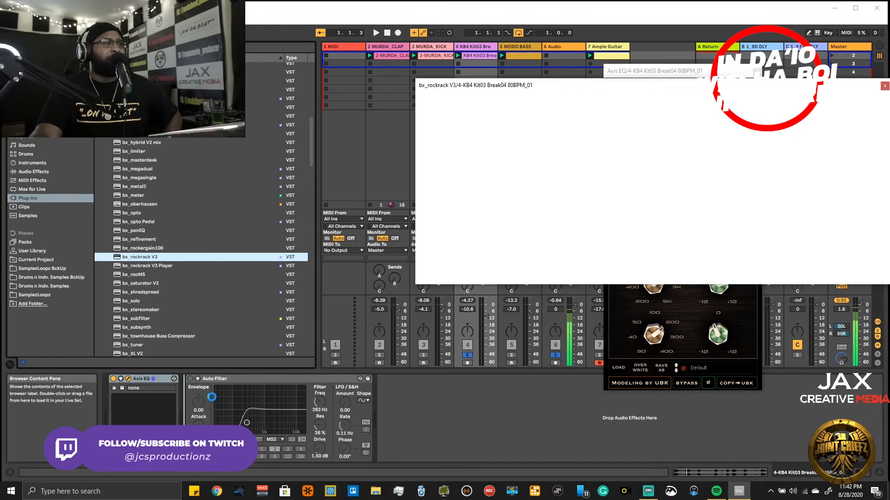
{"action": "left_click_drag", "start_coordinate": [642, 86], "coordinate": [490, 134]}
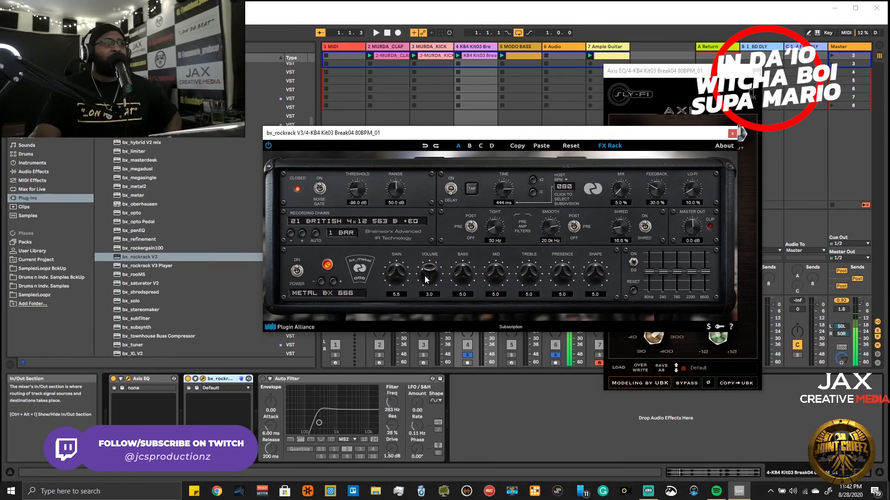
- Set the bx_rockrack amp model to CLEAN 800 and its recording chain to 01 AMERICAN 4X12 COND563 A
{"action": "left_click", "coordinate": [345, 293]}
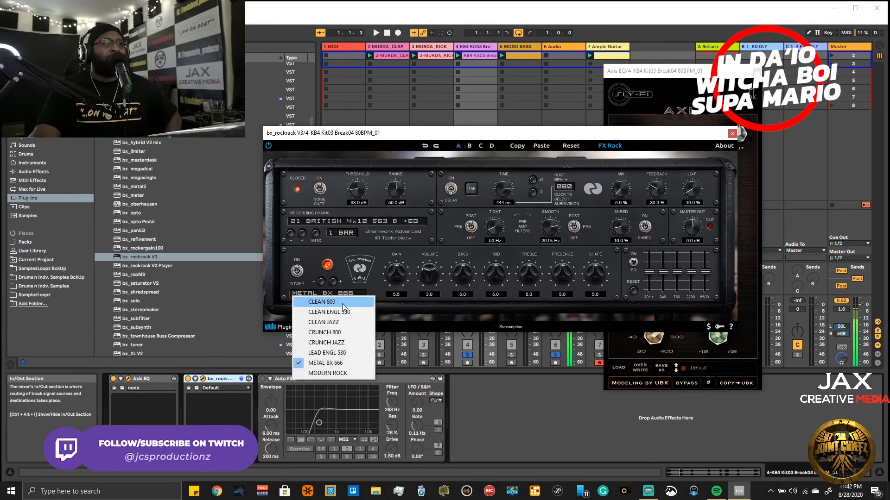
{"action": "left_click", "coordinate": [344, 302]}
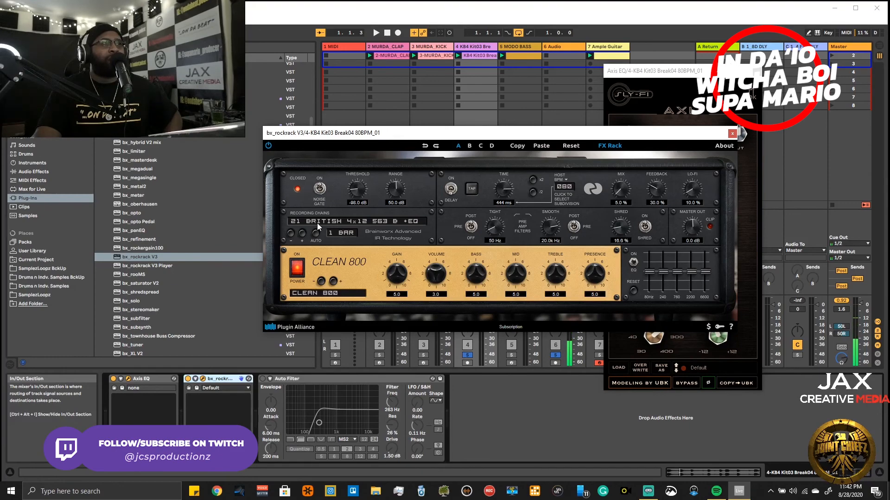
{"action": "left_click", "coordinate": [346, 222]}
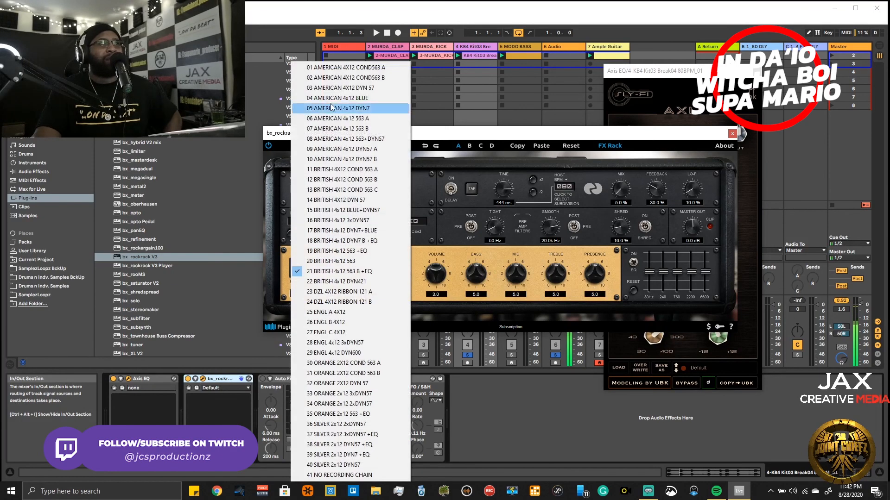
{"action": "left_click", "coordinate": [346, 68]}
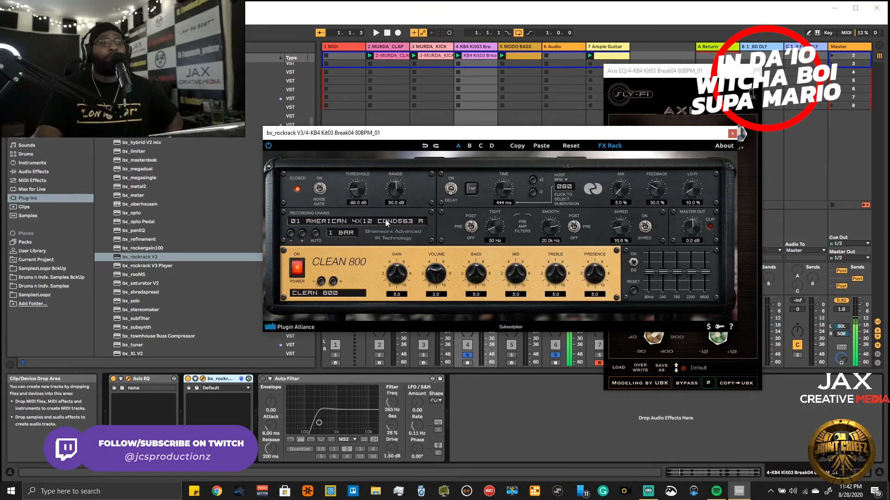
{"action": "left_click_drag", "start_coordinate": [475, 137], "coordinate": [305, 61]}
{"action": "left_click_drag", "start_coordinate": [239, 66], "coordinate": [254, 68]}
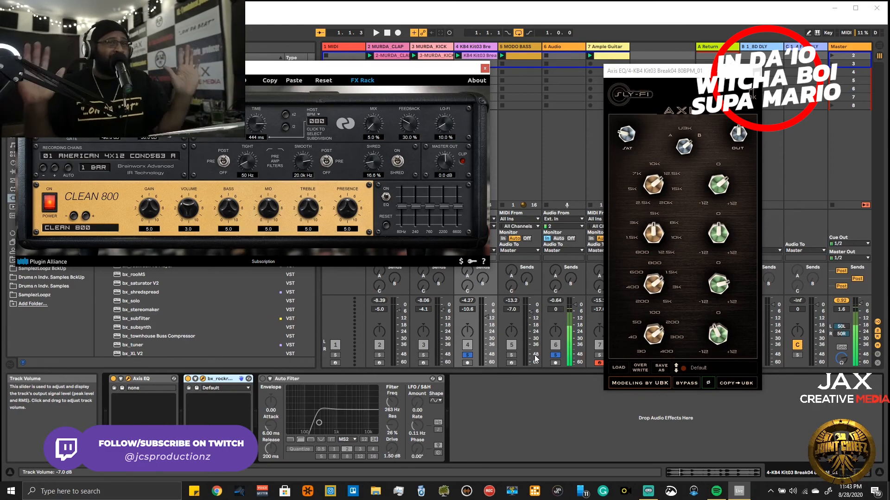
- Set the amp's gain to 4.9, volume 2.4, bass 6.8, mid 6.8, treble 8.1 and presence 1.6 while auditioning the break
{"action": "key", "text": "space"}
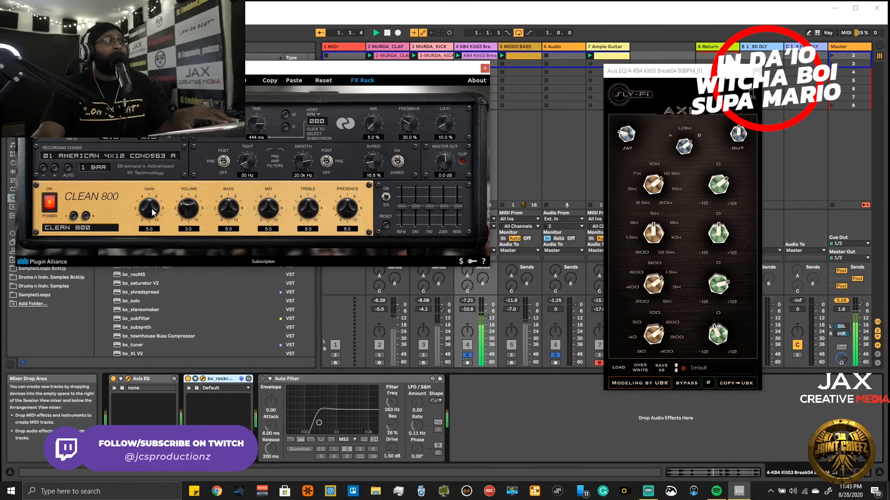
{"action": "left_click_drag", "start_coordinate": [186, 212], "coordinate": [154, 217]}
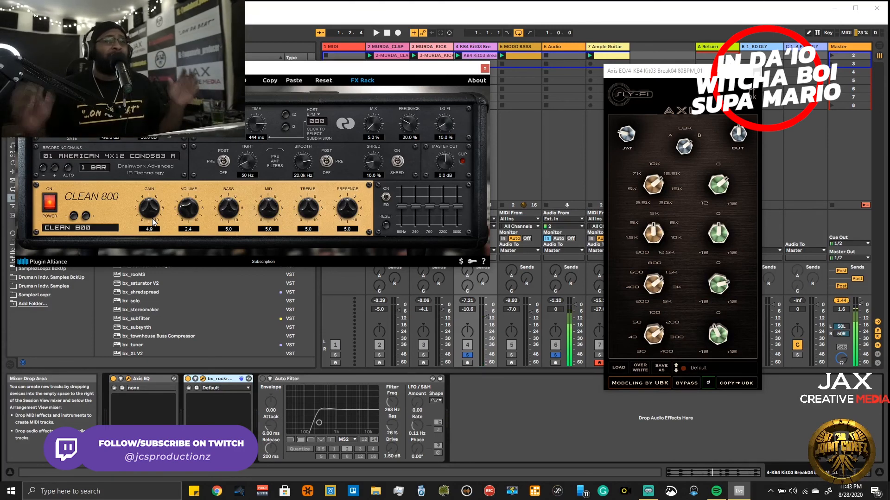
{"action": "key", "text": "space"}
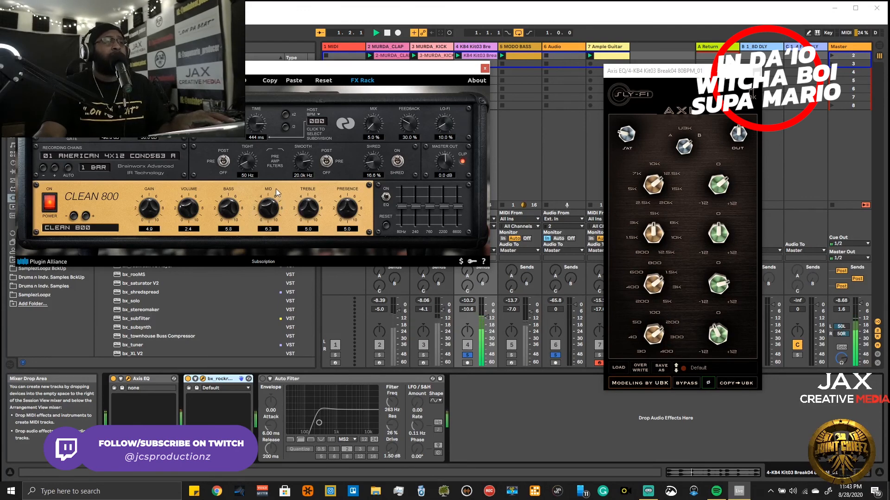
{"action": "left_click_drag", "start_coordinate": [310, 189], "coordinate": [310, 178]}
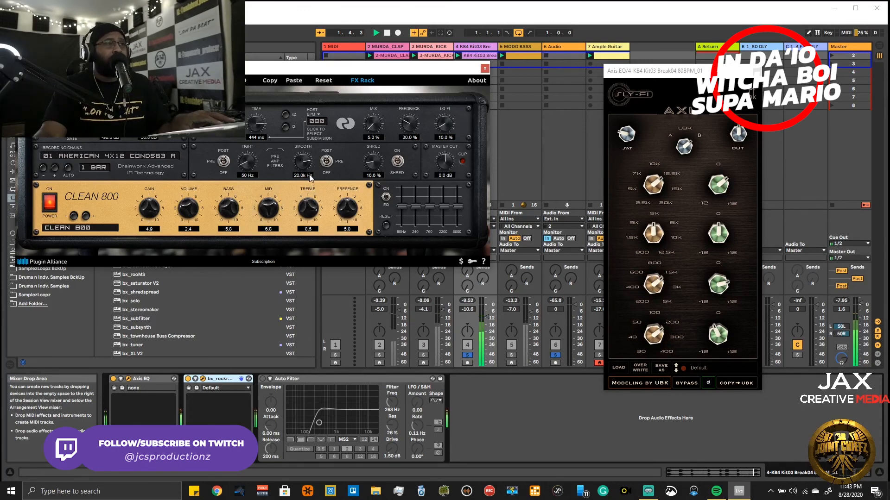
{"action": "left_click_drag", "start_coordinate": [340, 207], "coordinate": [354, 243]}
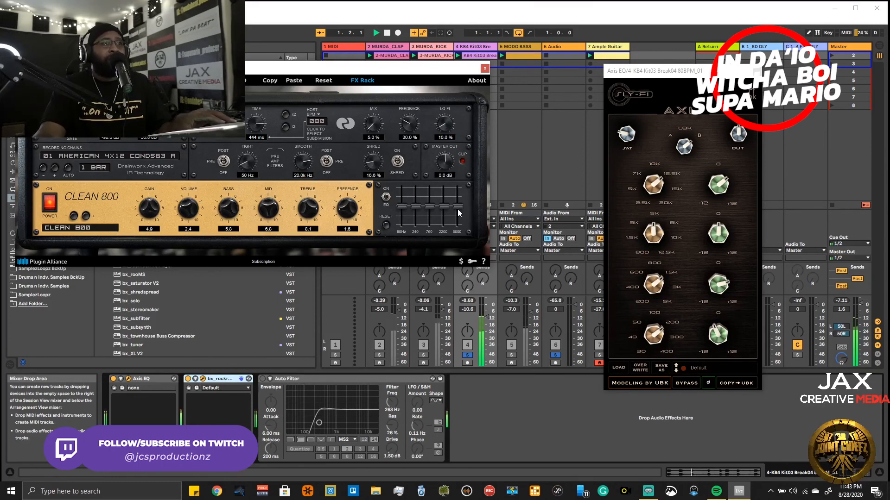
- On the amp's graphic EQ, raise the 6600 Hz band and lower the 240 and 760 Hz bands, and close the plug-in
{"action": "left_click_drag", "start_coordinate": [460, 200], "coordinate": [459, 203]}
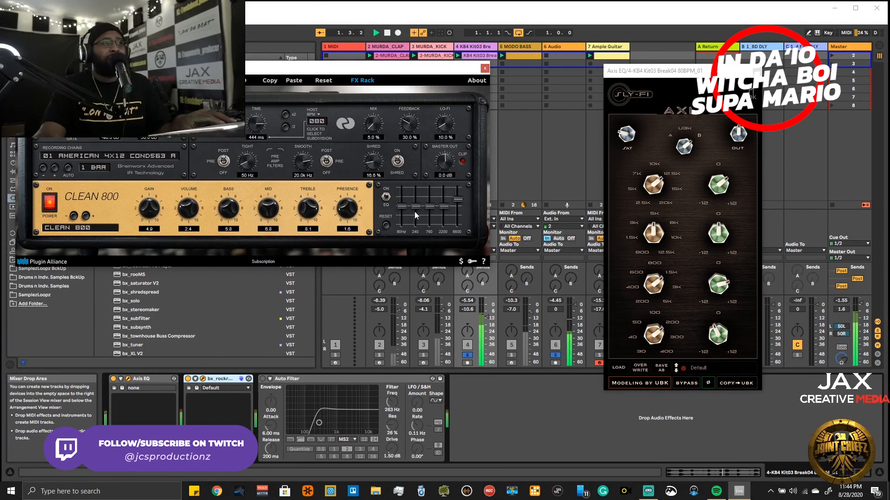
{"action": "mouse_move", "coordinate": [431, 212]}
{"action": "left_mouse_down"}
{"action": "mouse_move", "coordinate": [445, 208]}
{"action": "mouse_move", "coordinate": [419, 211]}
{"action": "left_mouse_up"}
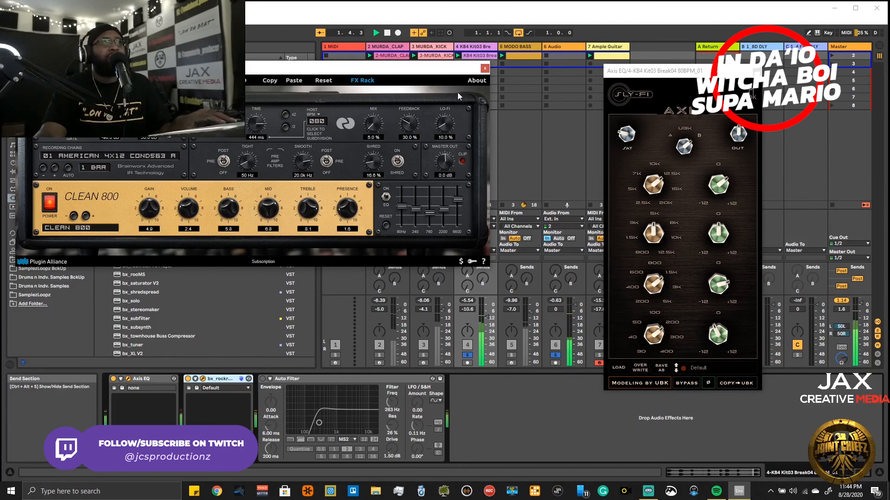
{"action": "left_click", "coordinate": [484, 69]}
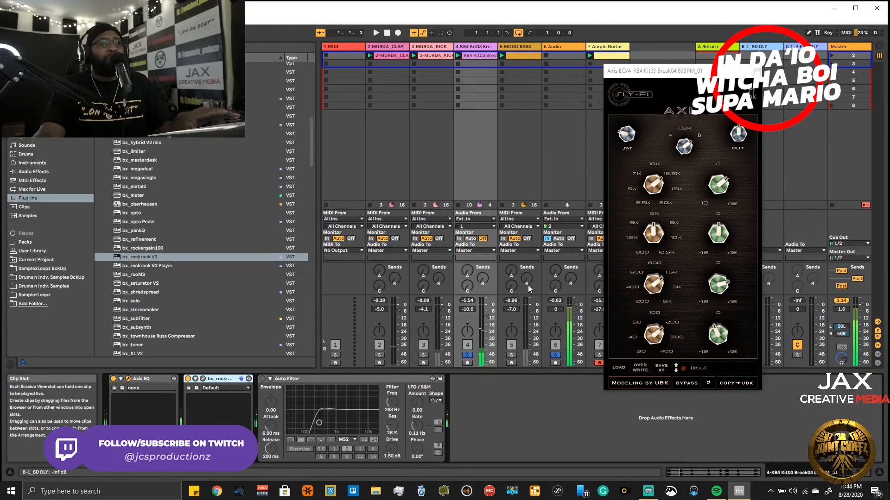
- Add MODO BASS, MURDA_KICK and MURDA_CLAP to the solo, setting the break's volume to -13.6 dB and MODO BASS to -6.7 dB
{"action": "left_click", "coordinate": [511, 355]}
{"action": "key", "text": "space"}
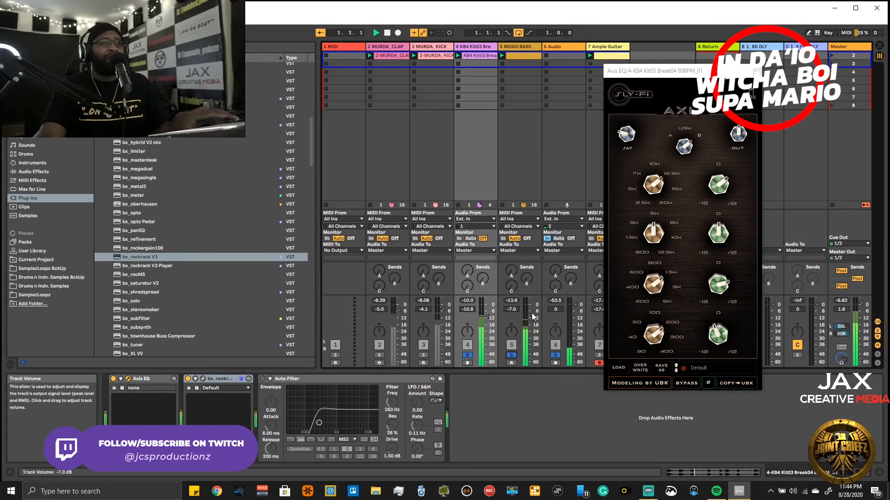
{"action": "left_click_drag", "start_coordinate": [487, 317], "coordinate": [486, 319]}
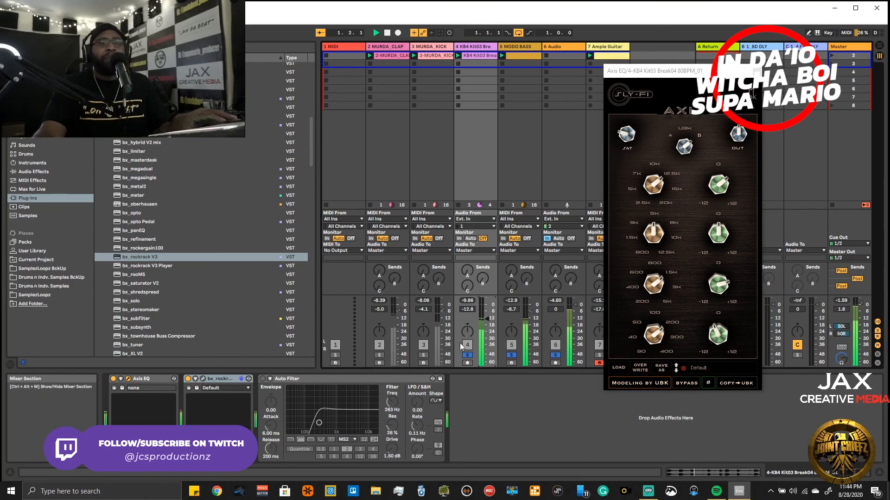
{"action": "left_click", "coordinate": [423, 355]}
{"action": "left_click", "coordinate": [379, 354]}
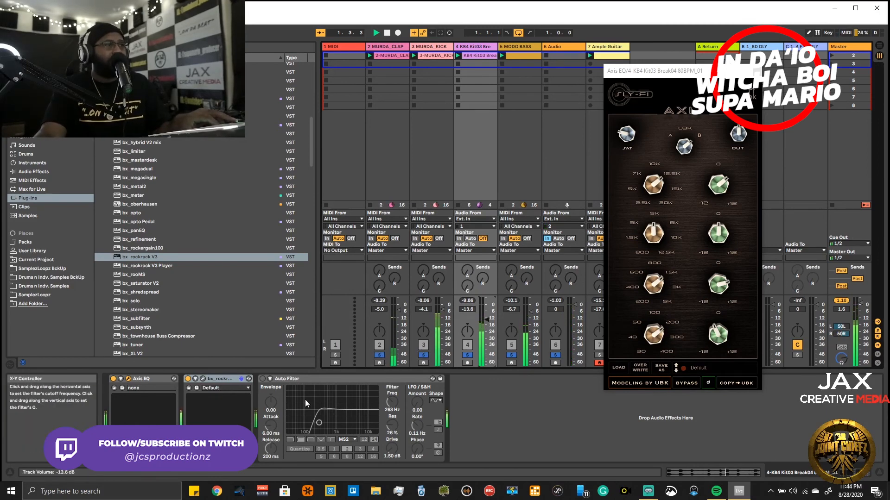
- Lower the 240 and 760 Hz bands of bx_rockrack further during playback, and close the bx_rockrack and Axis EQ windows
{"action": "left_click", "coordinate": [241, 378]}
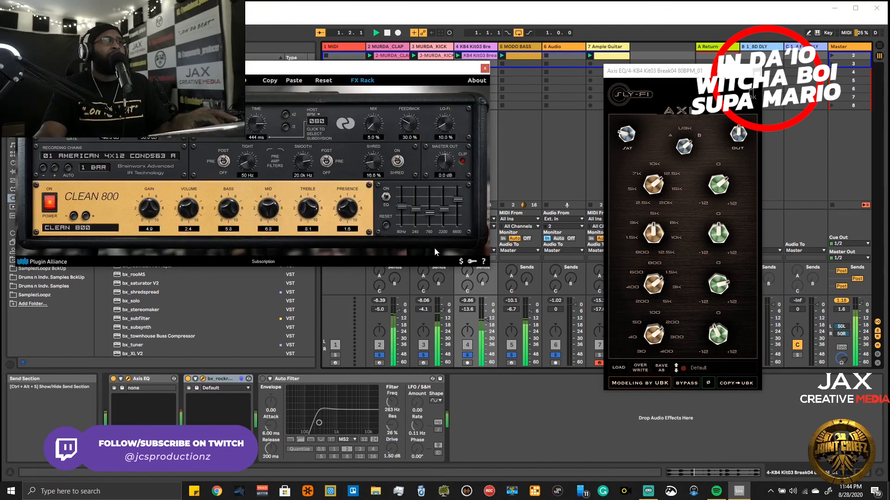
{"action": "left_click_drag", "start_coordinate": [434, 226], "coordinate": [435, 223]}
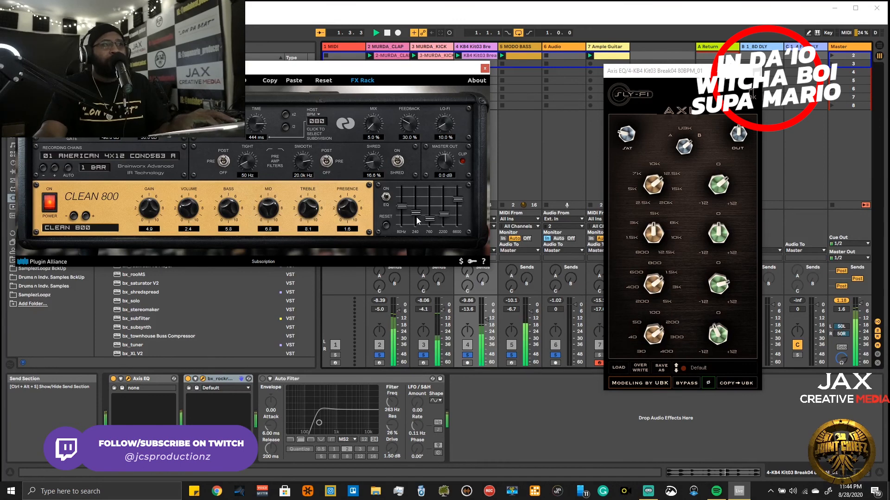
{"action": "left_click_drag", "start_coordinate": [416, 217], "coordinate": [416, 218]}
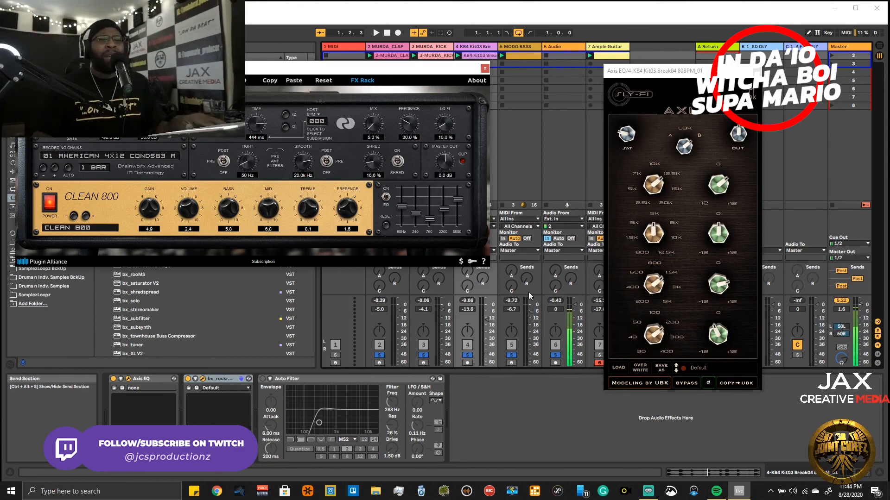
{"action": "key", "text": "space"}
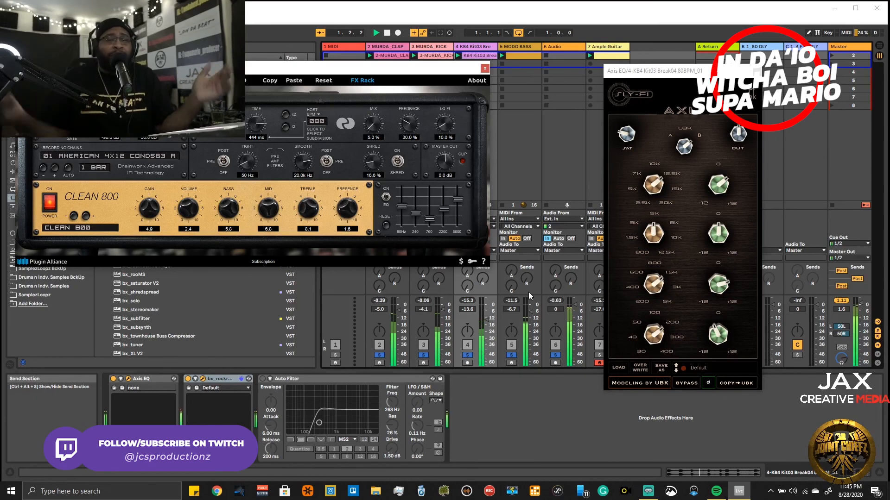
{"action": "left_click", "coordinate": [484, 68]}
{"action": "left_click", "coordinate": [753, 71]}
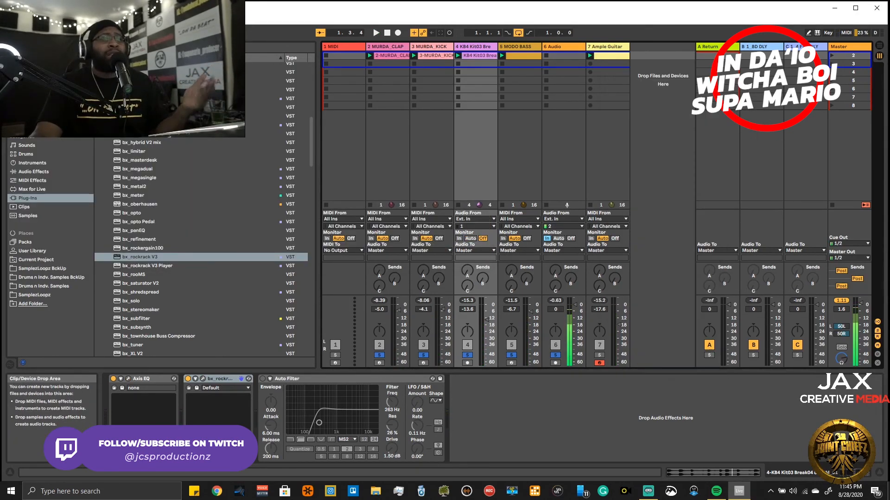
- Find Heat Up 3 64bit in the Heatup3 folder of the plug-in browser and load it on a new MIDI track
{"action": "scroll", "coordinate": [147, 259], "scroll_direction": "up", "scroll_amount": 10}
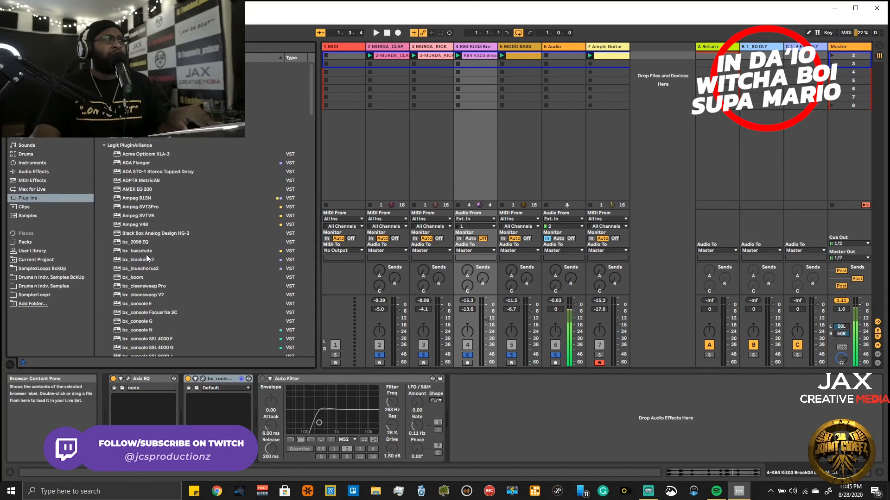
{"action": "left_click", "coordinate": [104, 146]}
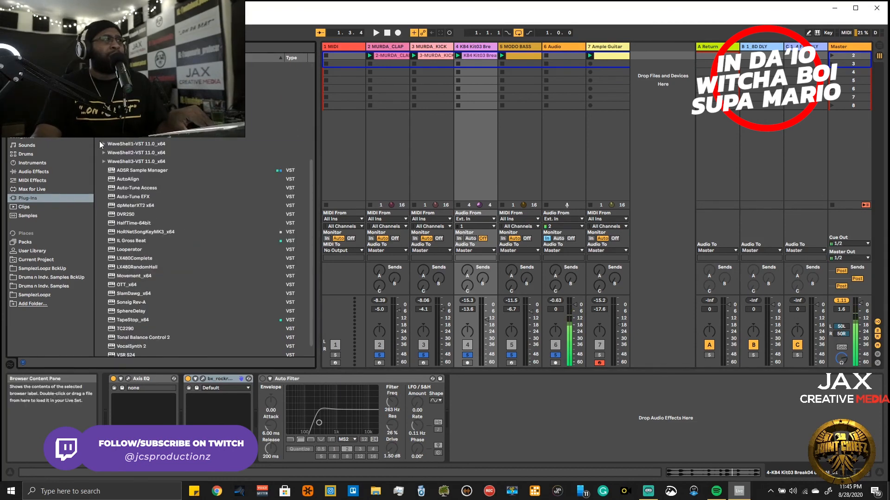
{"action": "left_click", "coordinate": [103, 126]}
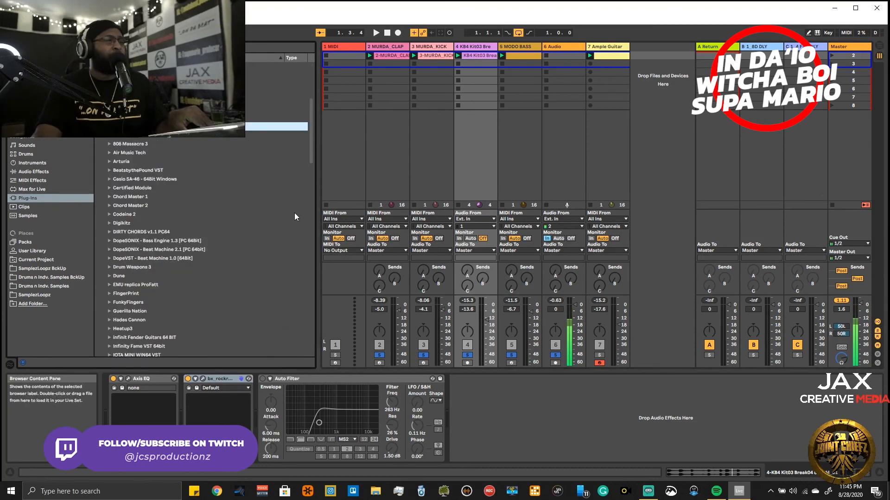
{"action": "scroll", "coordinate": [184, 229], "scroll_direction": "down", "scroll_amount": 10}
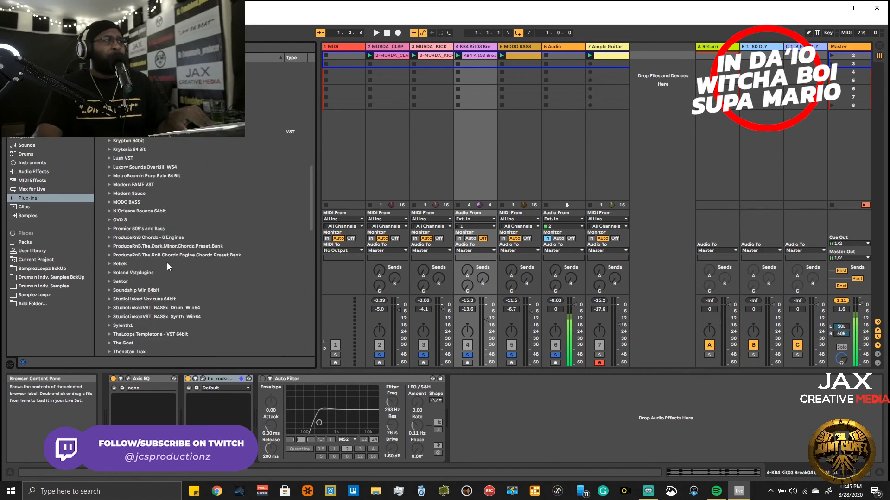
{"action": "scroll", "coordinate": [166, 263], "scroll_direction": "down", "scroll_amount": 9}
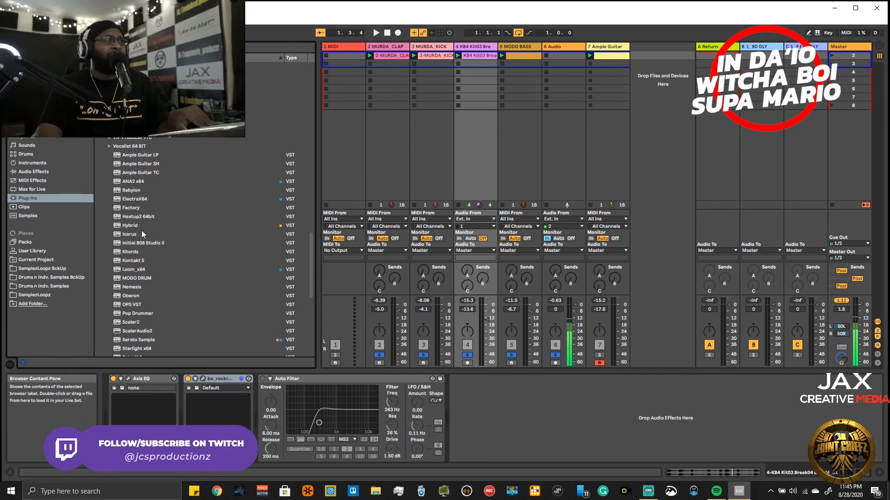
{"action": "scroll", "coordinate": [125, 269], "scroll_direction": "down", "scroll_amount": 5}
{"action": "scroll", "coordinate": [156, 190], "scroll_direction": "up", "scroll_amount": 5}
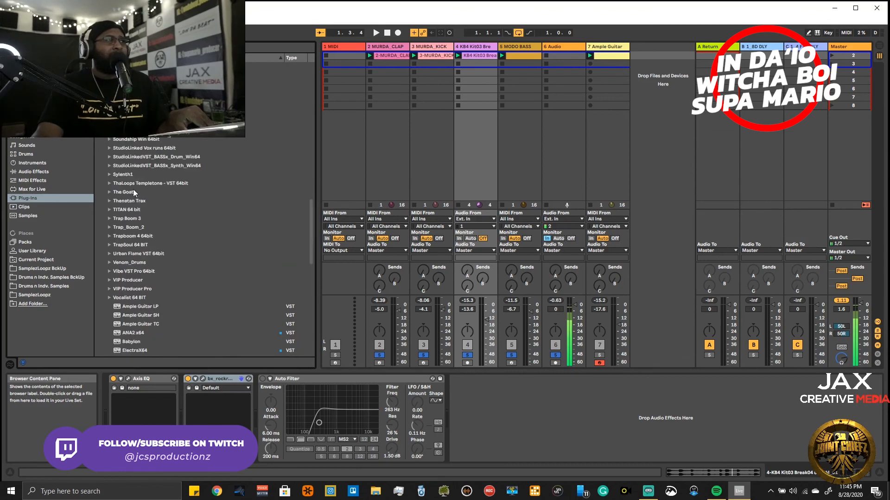
{"action": "scroll", "coordinate": [153, 185], "scroll_direction": "up", "scroll_amount": 10}
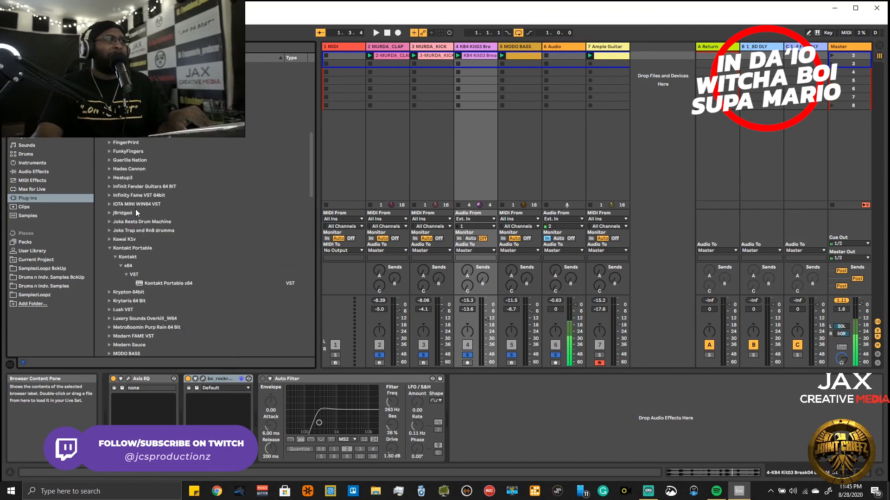
{"action": "scroll", "coordinate": [144, 246], "scroll_direction": "down", "scroll_amount": 5}
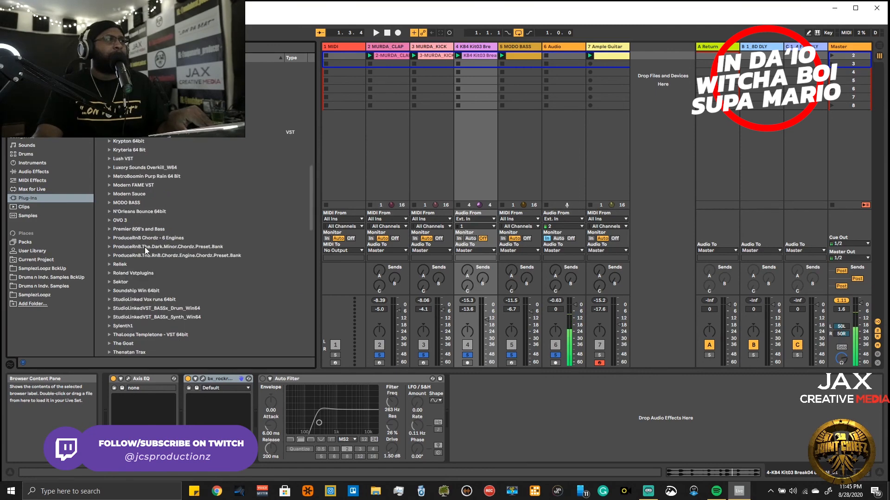
{"action": "left_click_drag", "start_coordinate": [312, 209], "coordinate": [313, 184]}
{"action": "left_click", "coordinate": [110, 146]}
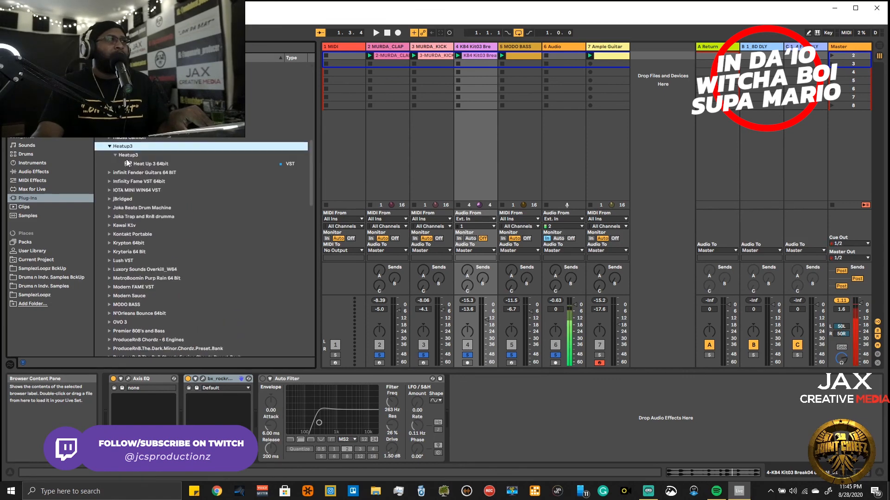
{"action": "left_click", "coordinate": [135, 164]}
{"action": "left_click_drag", "start_coordinate": [134, 164], "coordinate": [658, 115]}
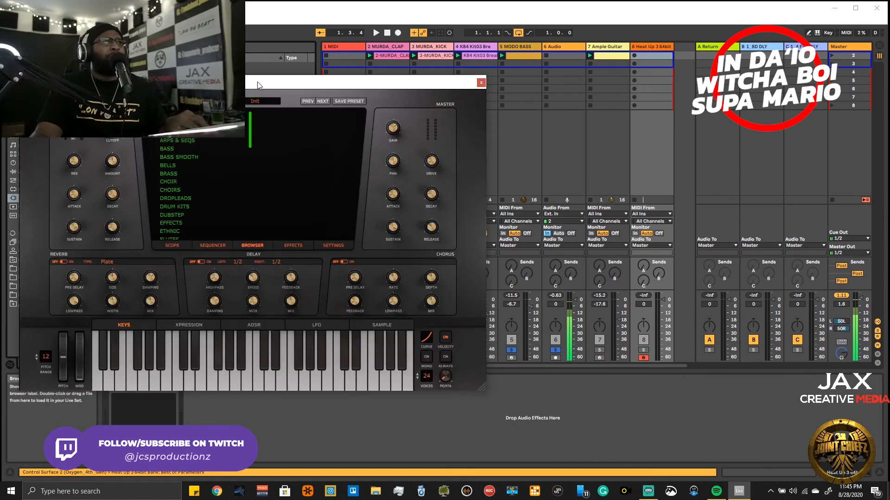
- In Heat Up 3's KEYS category, audition the 99 [US] preset and load ABOUT THAT
{"action": "left_click_drag", "start_coordinate": [259, 83], "coordinate": [430, 123]}
{"action": "scroll", "coordinate": [346, 251], "scroll_direction": "down", "scroll_amount": 1}
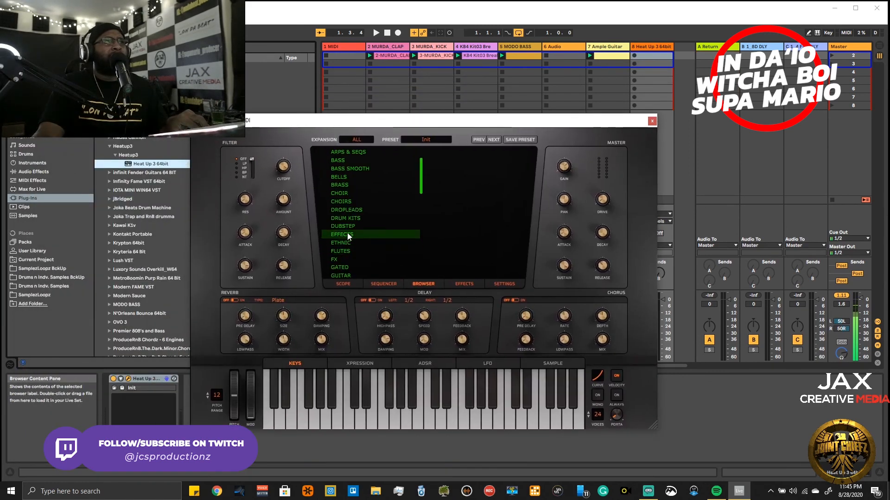
{"action": "scroll", "coordinate": [360, 218], "scroll_direction": "down", "scroll_amount": 2}
{"action": "left_click", "coordinate": [339, 262]}
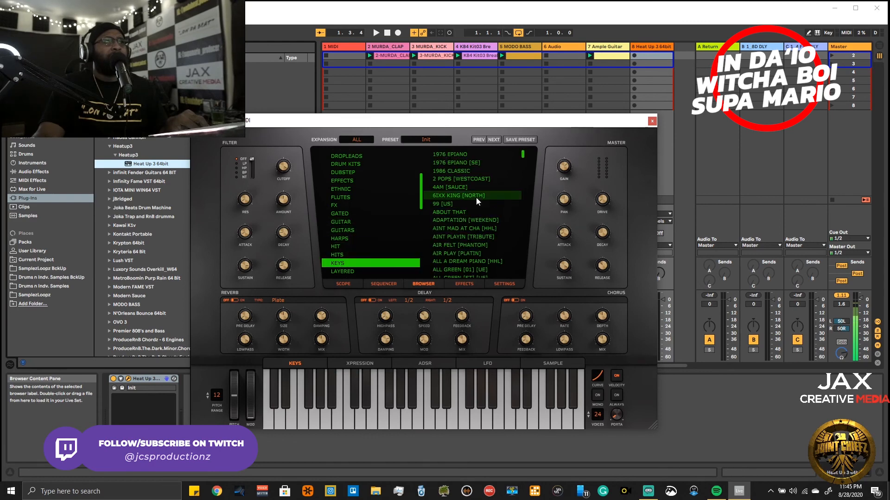
{"action": "left_click", "coordinate": [475, 203]}
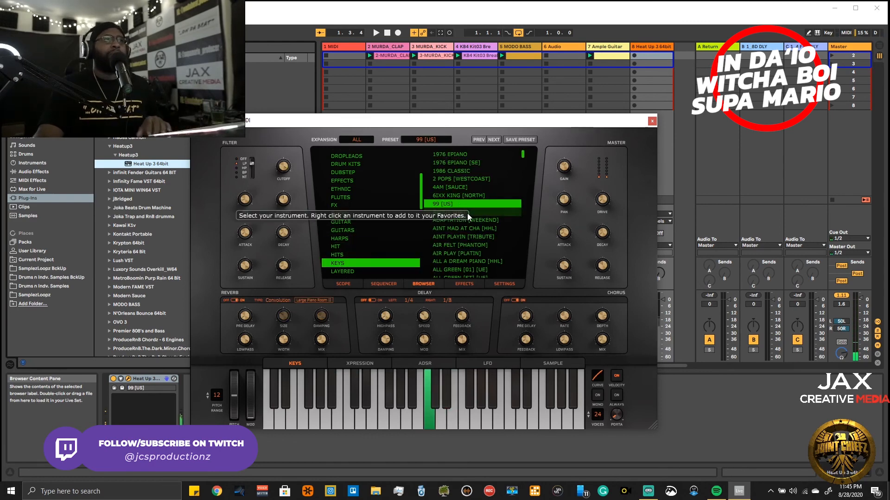
{"action": "left_click", "coordinate": [467, 212]}
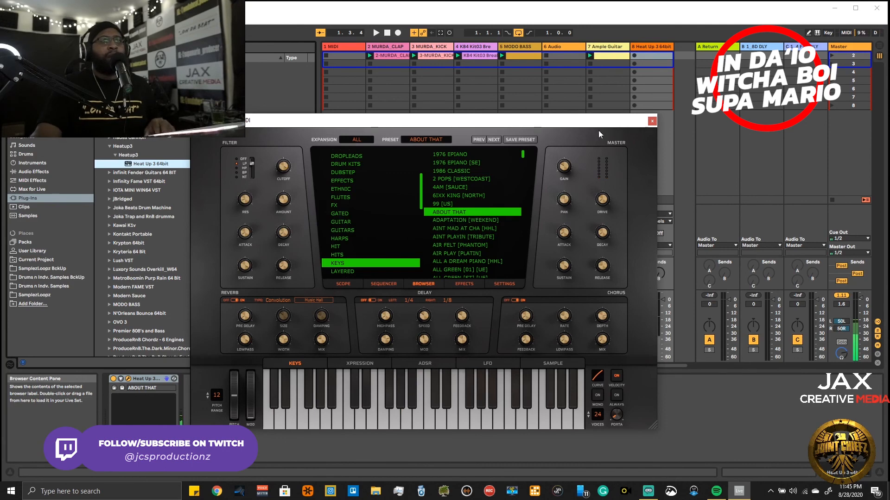
- Solo the Heat Up 3 track and copy the bx_rockrack amp from the KB4 Kit03 break track onto it
{"action": "left_click_drag", "start_coordinate": [602, 125], "coordinate": [560, 120]}
{"action": "left_click", "coordinate": [644, 351]}
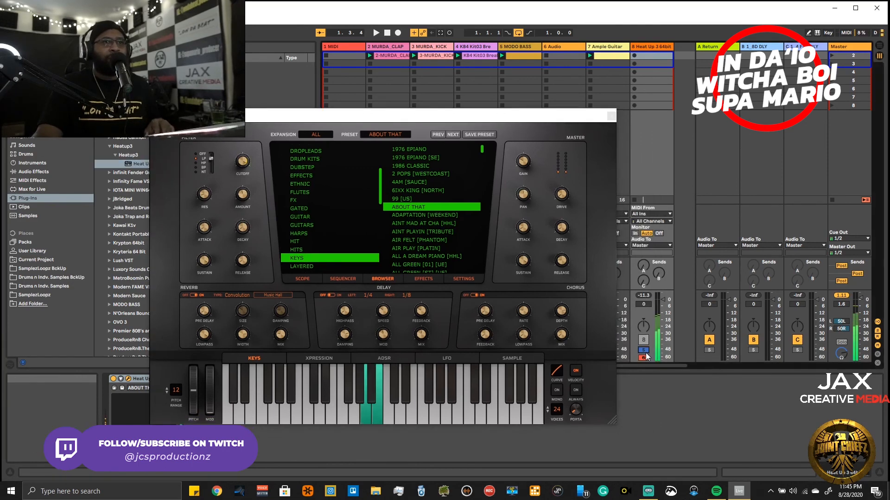
{"action": "left_click_drag", "start_coordinate": [516, 116], "coordinate": [312, 129]}
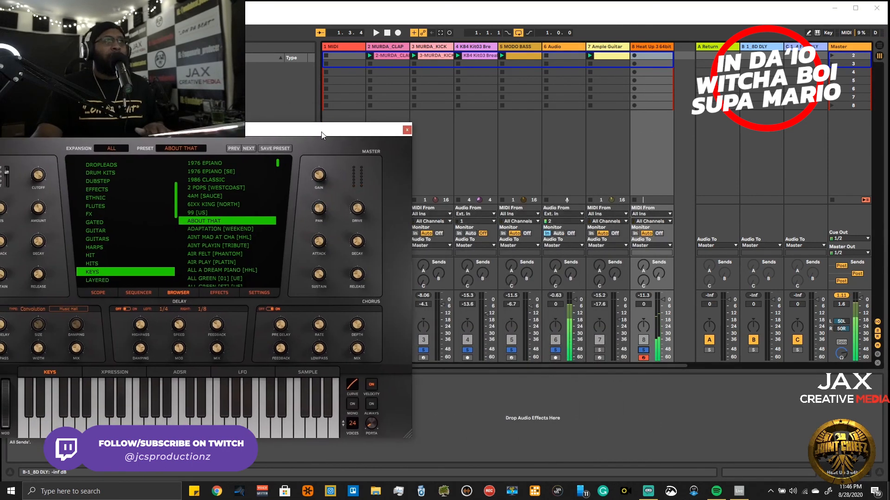
{"action": "left_click", "coordinate": [482, 46]}
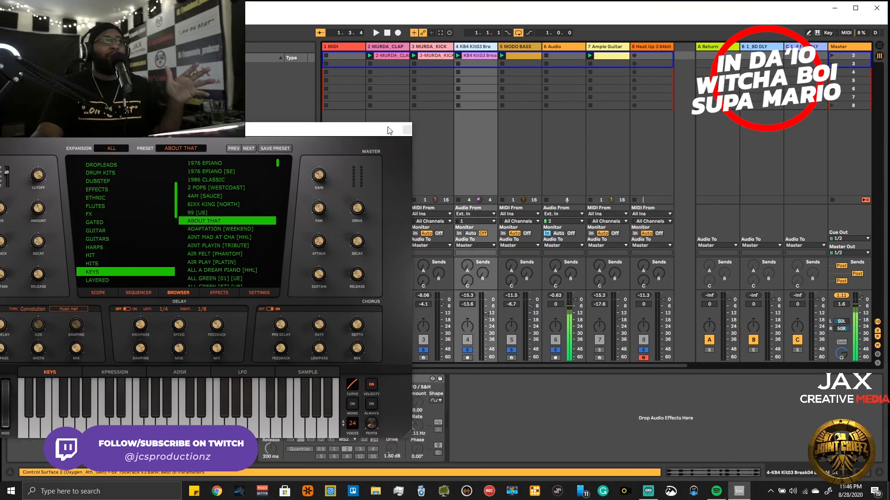
{"action": "left_click_drag", "start_coordinate": [380, 133], "coordinate": [399, 1]}
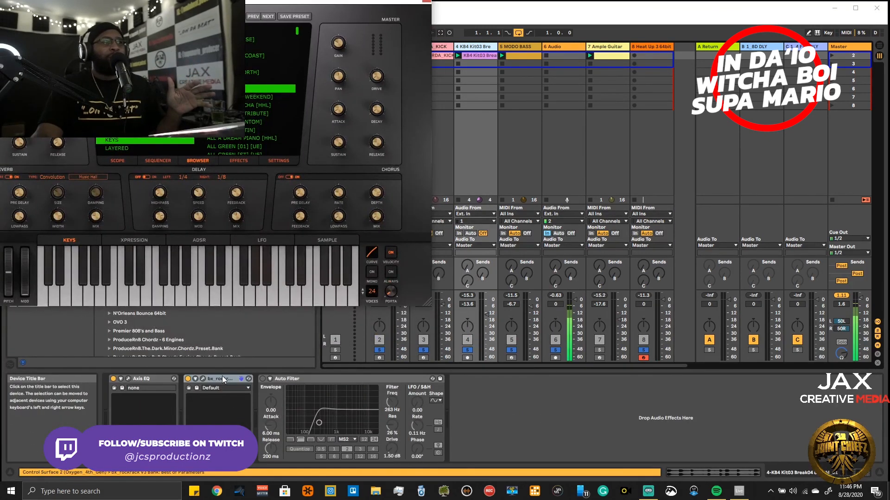
{"action": "left_click", "coordinate": [646, 265]}
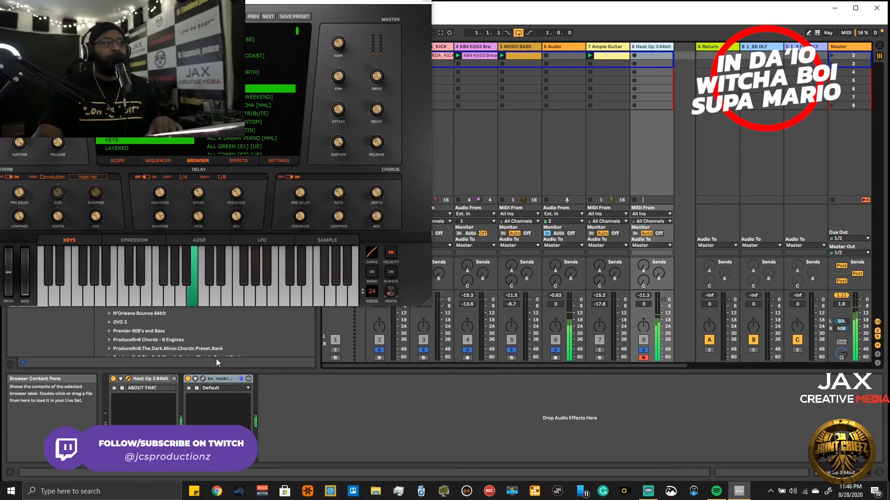
- Open bx_rockrack on the Heat Up 3 track and set gain to 6.4, volume 2.5, bass 0.8 and mid 6.1
{"action": "left_click", "coordinate": [202, 379]}
{"action": "left_click_drag", "start_coordinate": [306, 74], "coordinate": [669, 289]}
{"action": "left_click_drag", "start_coordinate": [376, 9], "coordinate": [781, 13]}
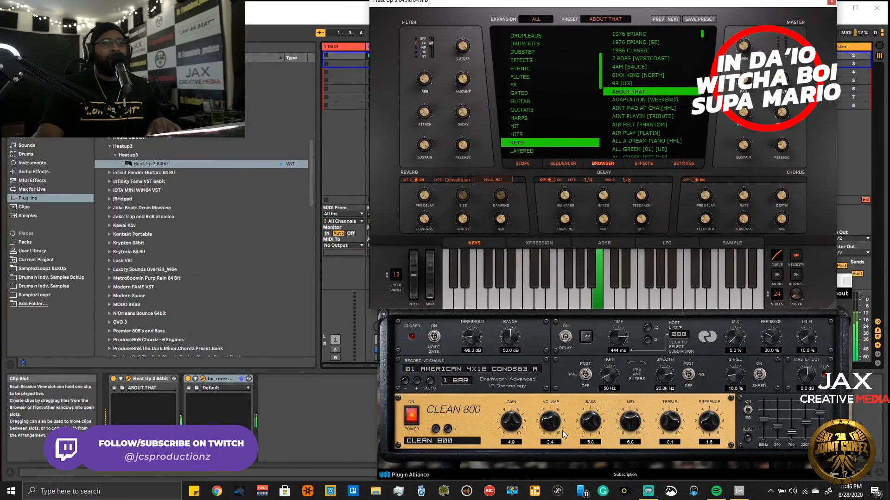
{"action": "left_click_drag", "start_coordinate": [510, 421], "coordinate": [504, 404]}
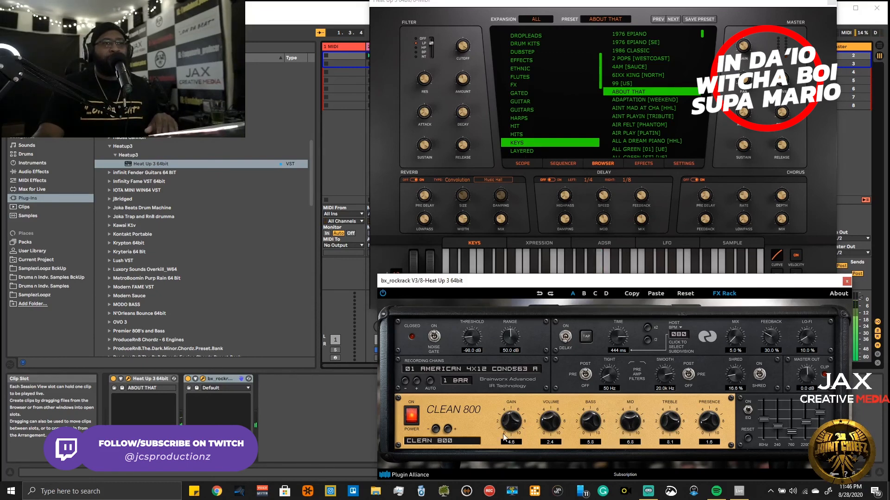
{"action": "left_click_drag", "start_coordinate": [553, 422], "coordinate": [592, 454]}
{"action": "left_click_drag", "start_coordinate": [624, 426], "coordinate": [623, 432]}
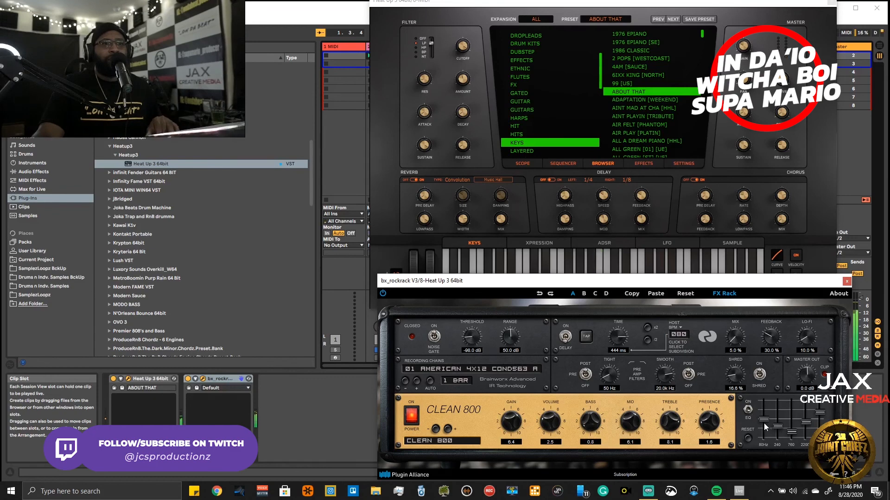
- Raise the 240, 760 and 2200 Hz bands of the amp's graphic EQ, comparing with the bypassed sound, and close both plug-in windows
{"action": "left_click_drag", "start_coordinate": [779, 429], "coordinate": [812, 415]}
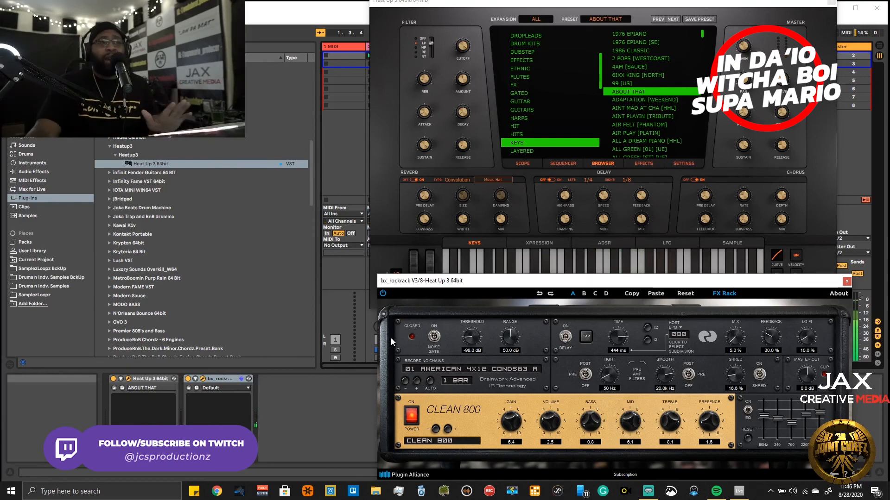
{"action": "left_click", "coordinate": [382, 292]}
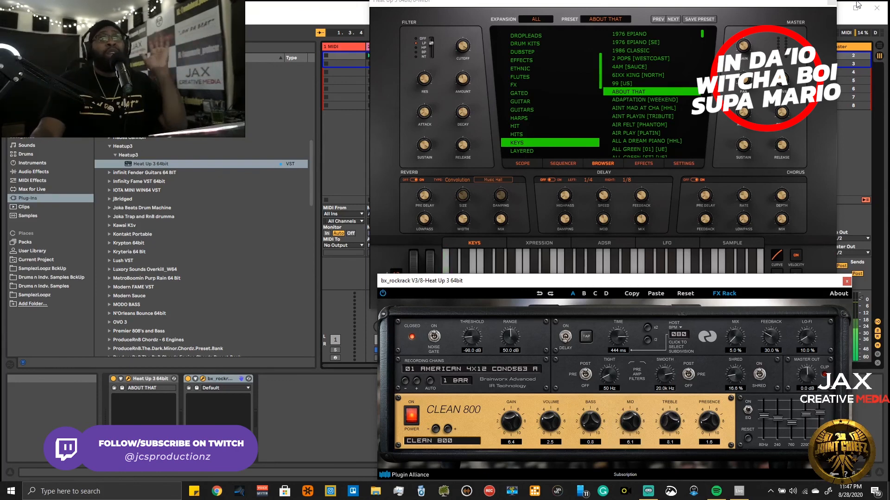
{"action": "left_click", "coordinate": [830, 3]}
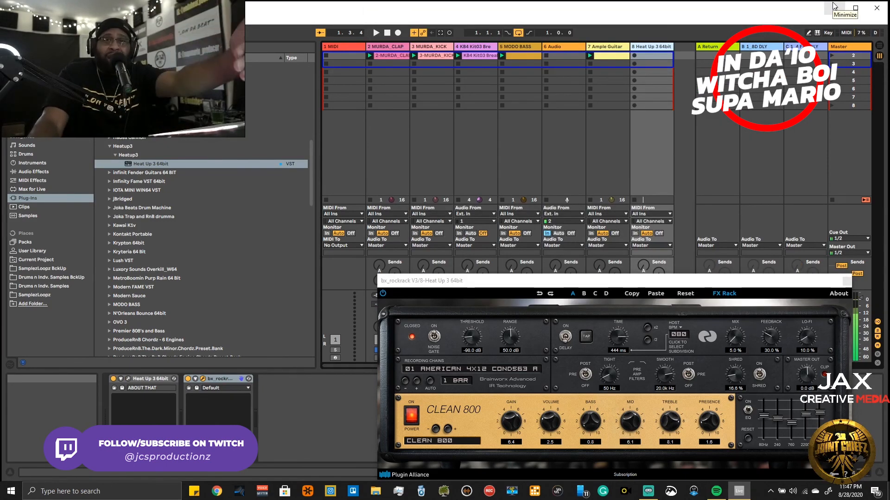
{"action": "left_click", "coordinate": [846, 281]}
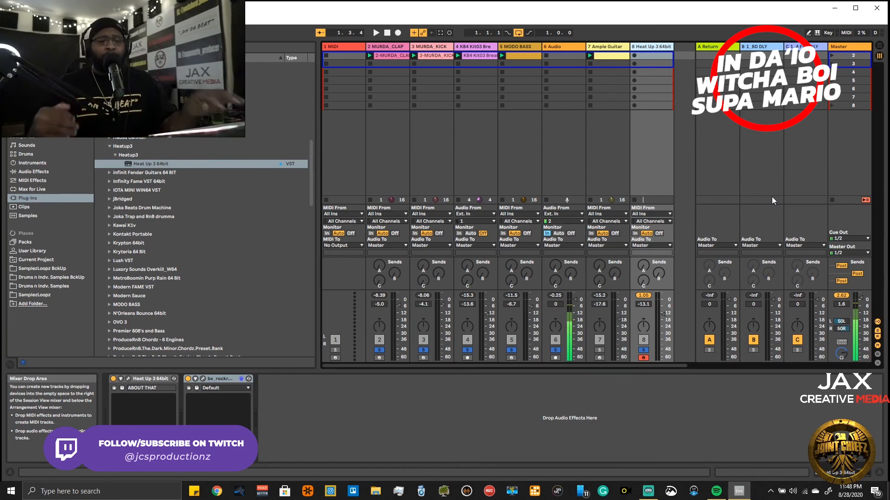
- Play the beat and lower the master volume to -6.7 dB
{"action": "key", "text": "space"}
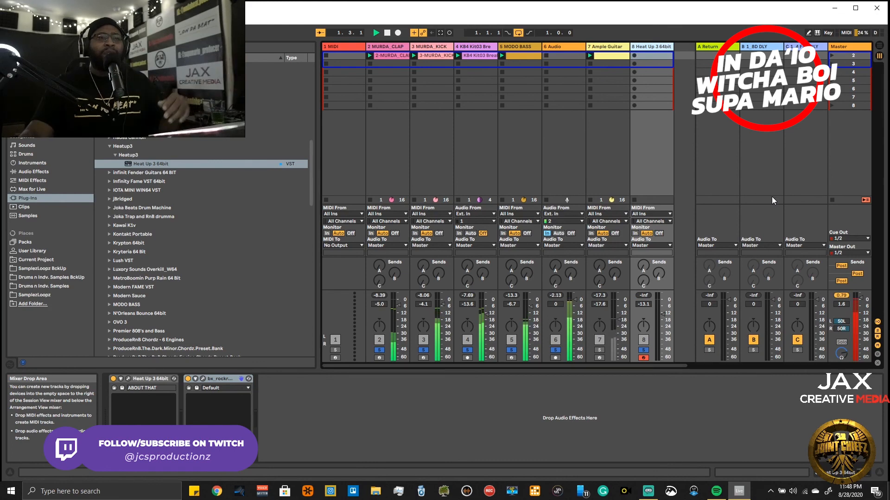
{"action": "left_click_drag", "start_coordinate": [865, 298], "coordinate": [862, 311]}
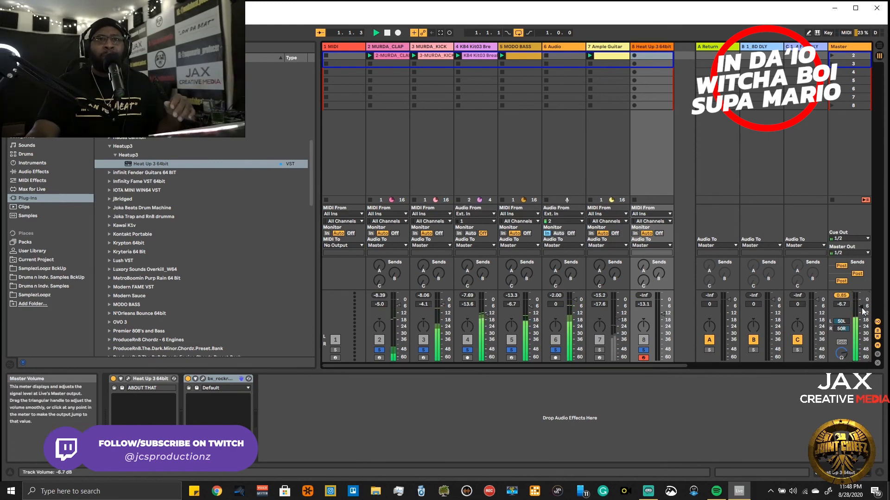